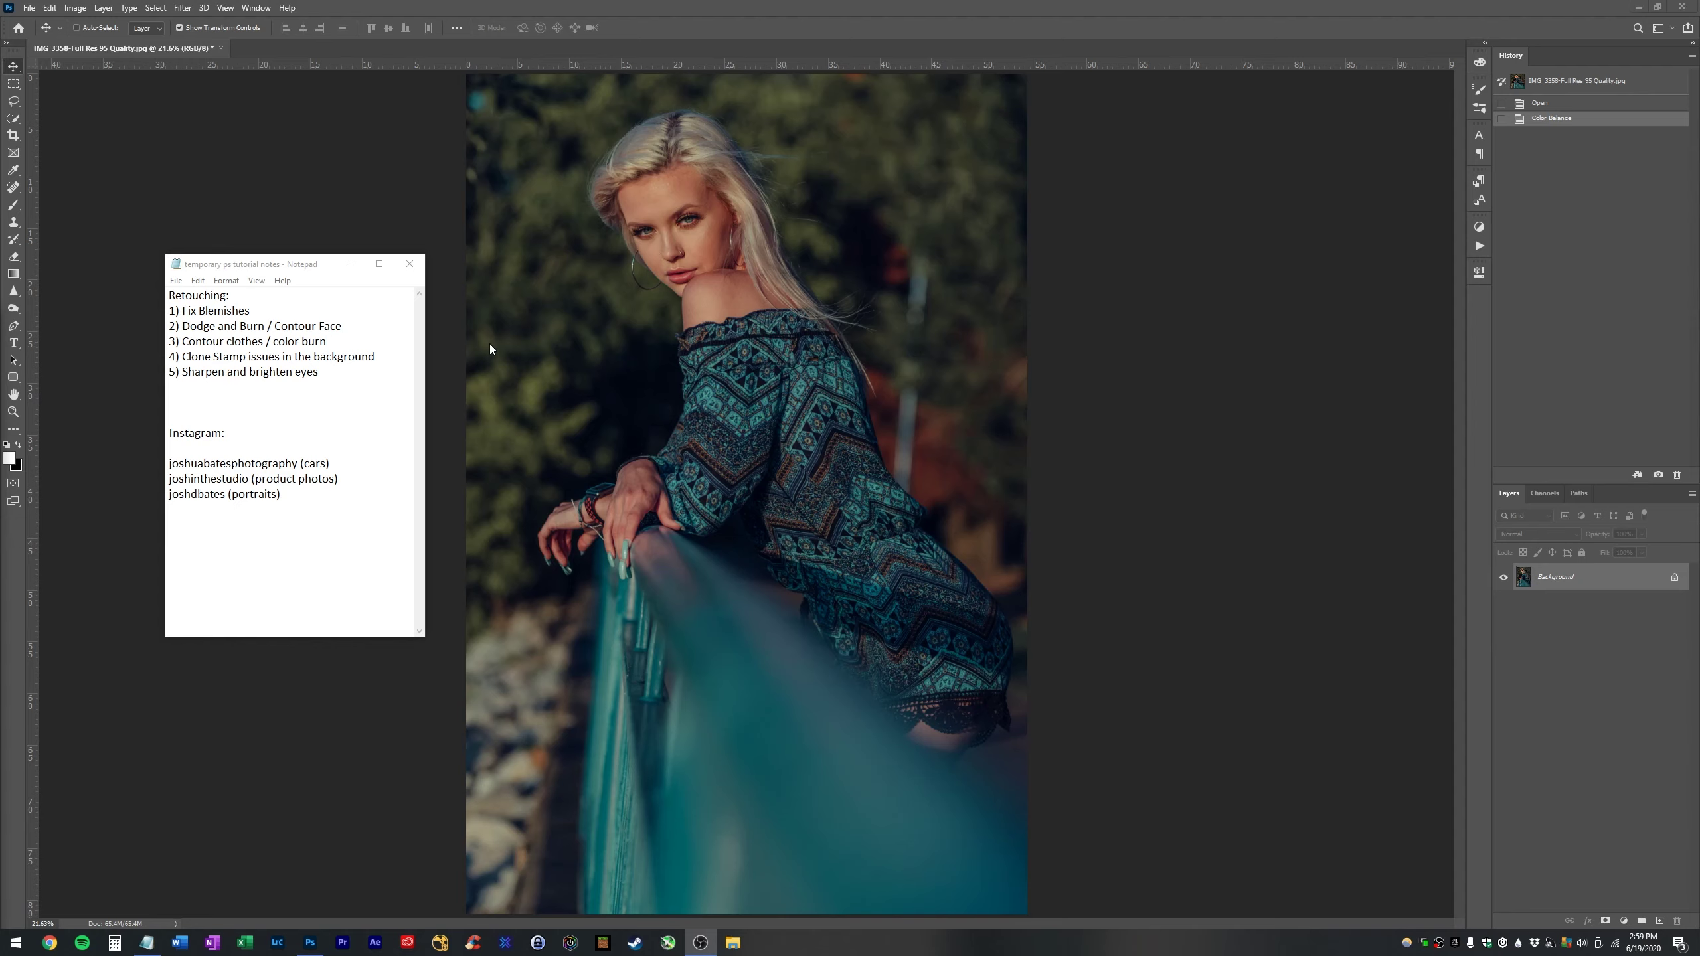
# - Minimize the Notepad retouching notes and zoom the portrait in to 25%
pyautogui.click(349, 265)
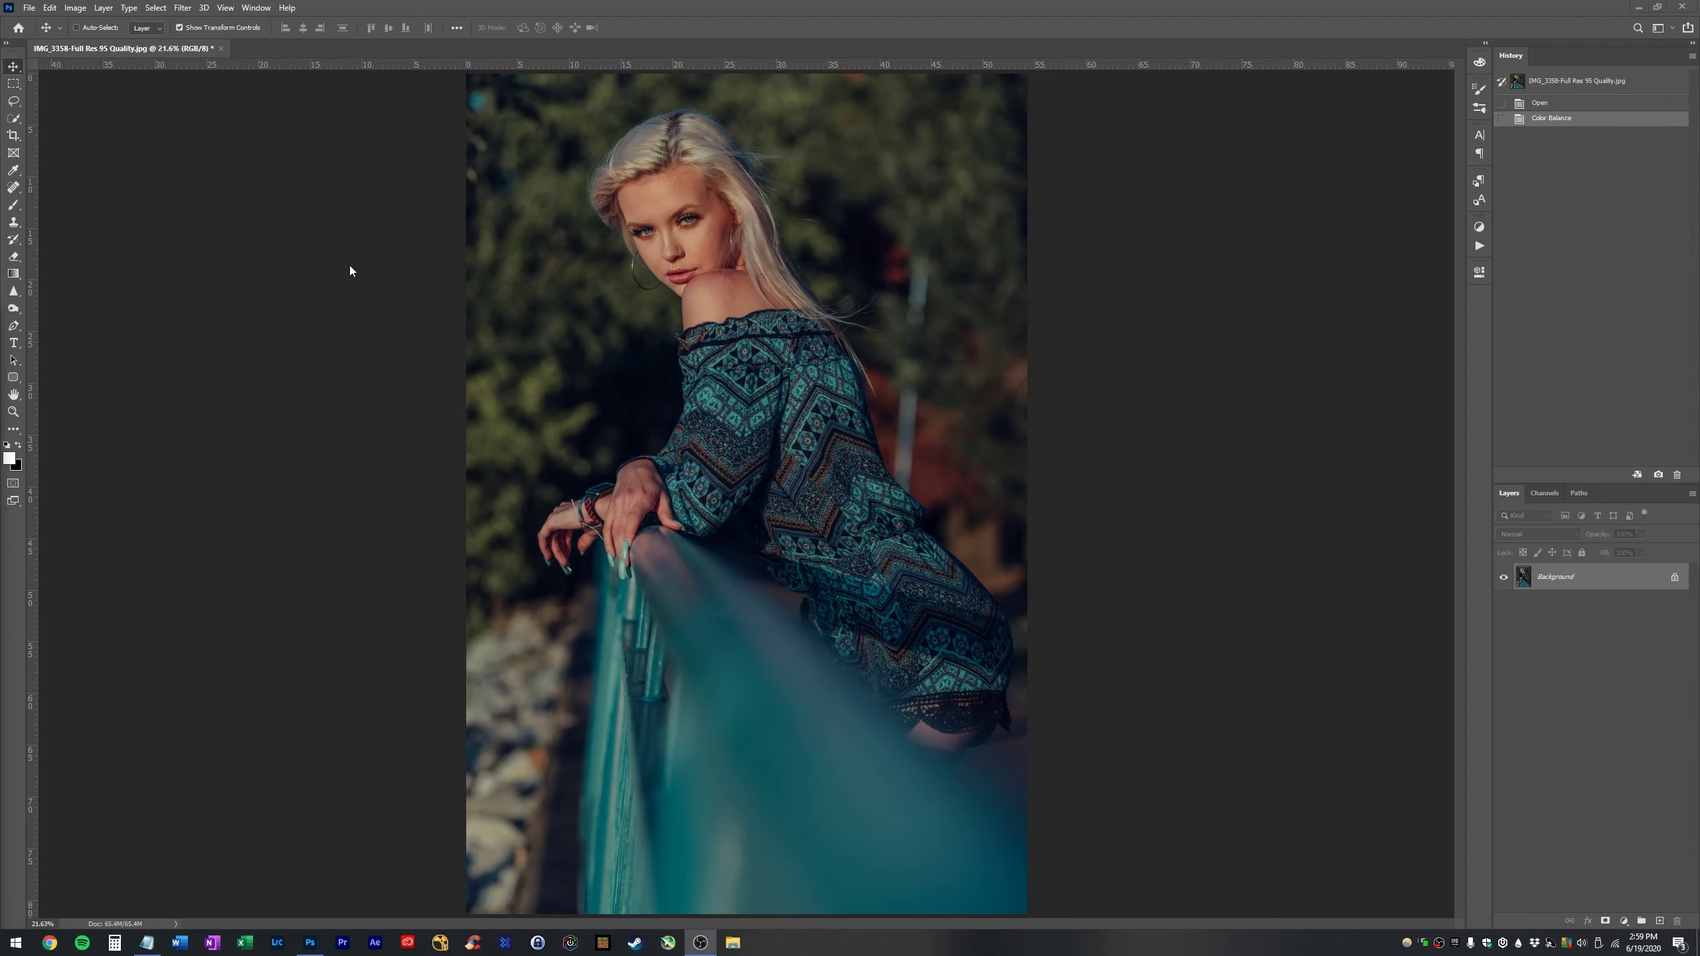
pyautogui.hotkey('ctrl', '+')
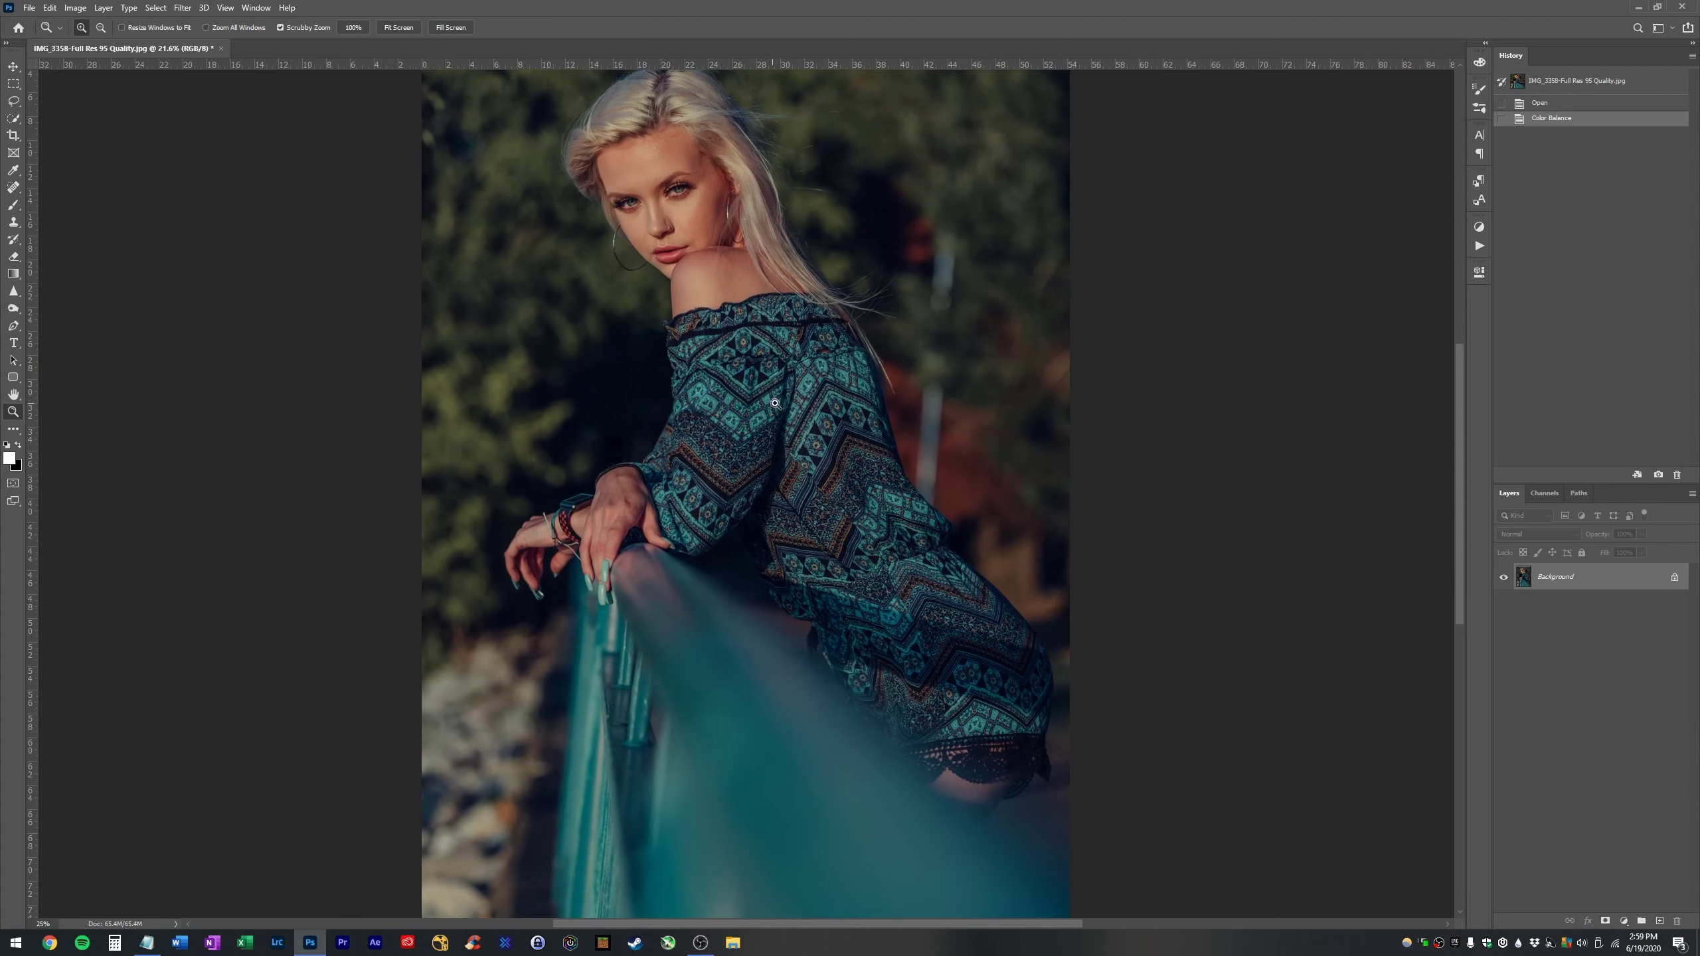
# - Run the 'D&B icyphoto Piximperfect Extras' action, dismissing the 'Move not available' warning
pyautogui.click(1479, 245)
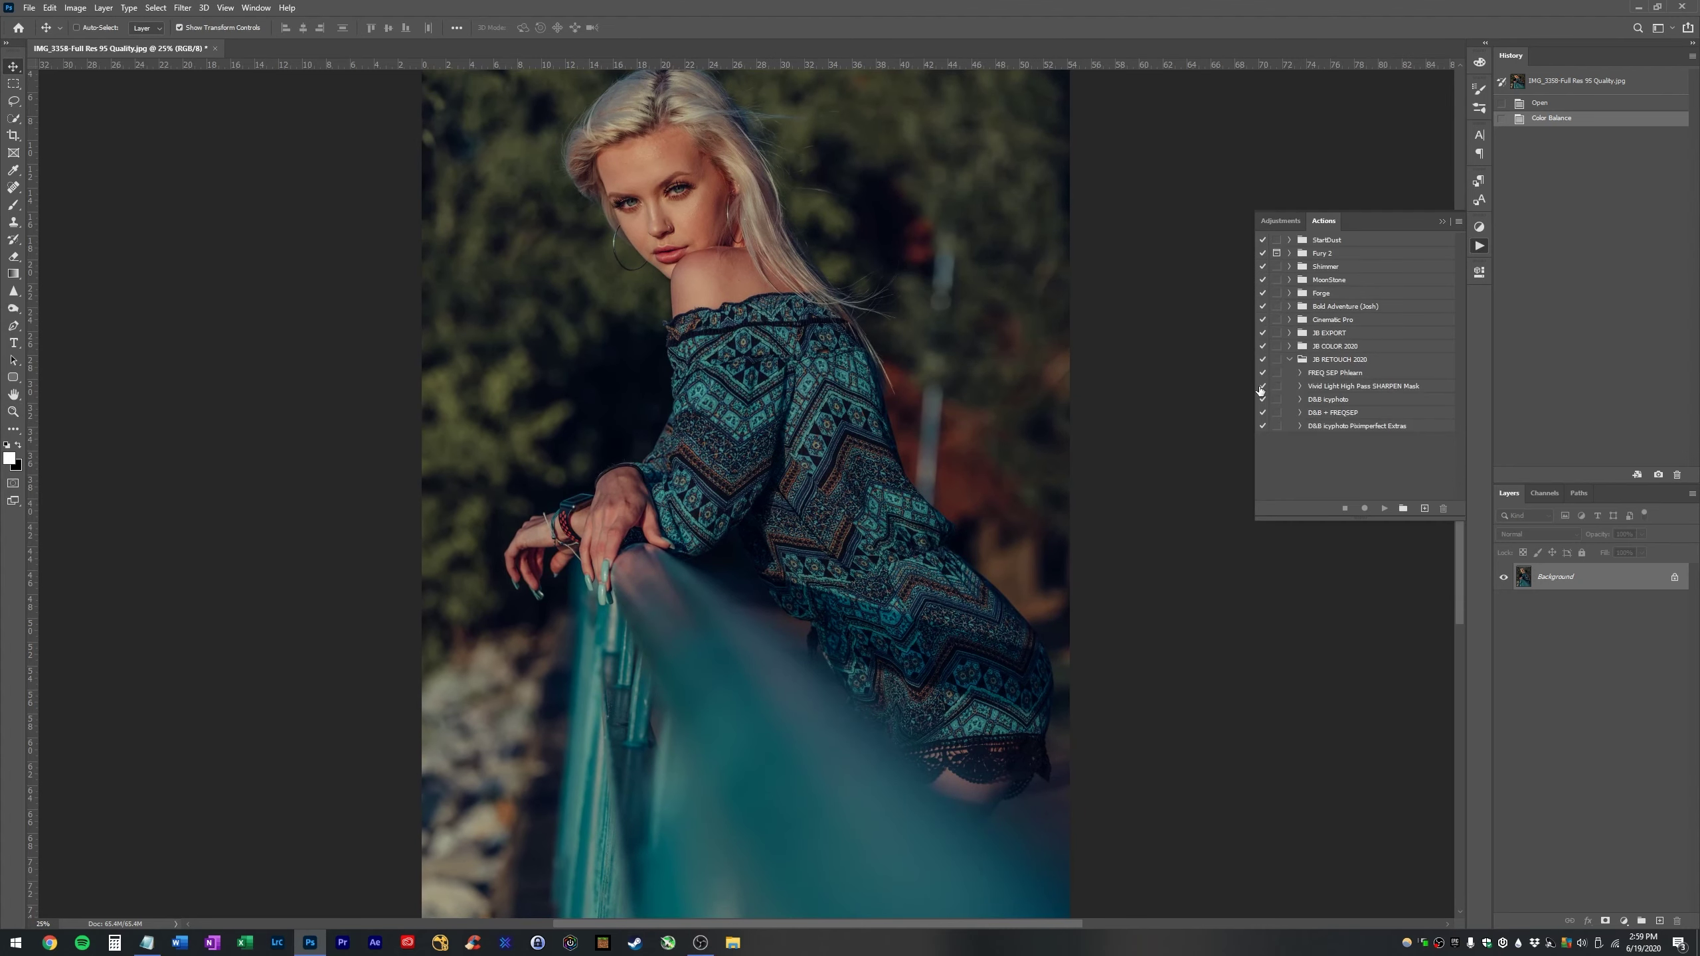
pyautogui.click(1328, 401)
pyautogui.click(1326, 428)
pyautogui.click(1383, 509)
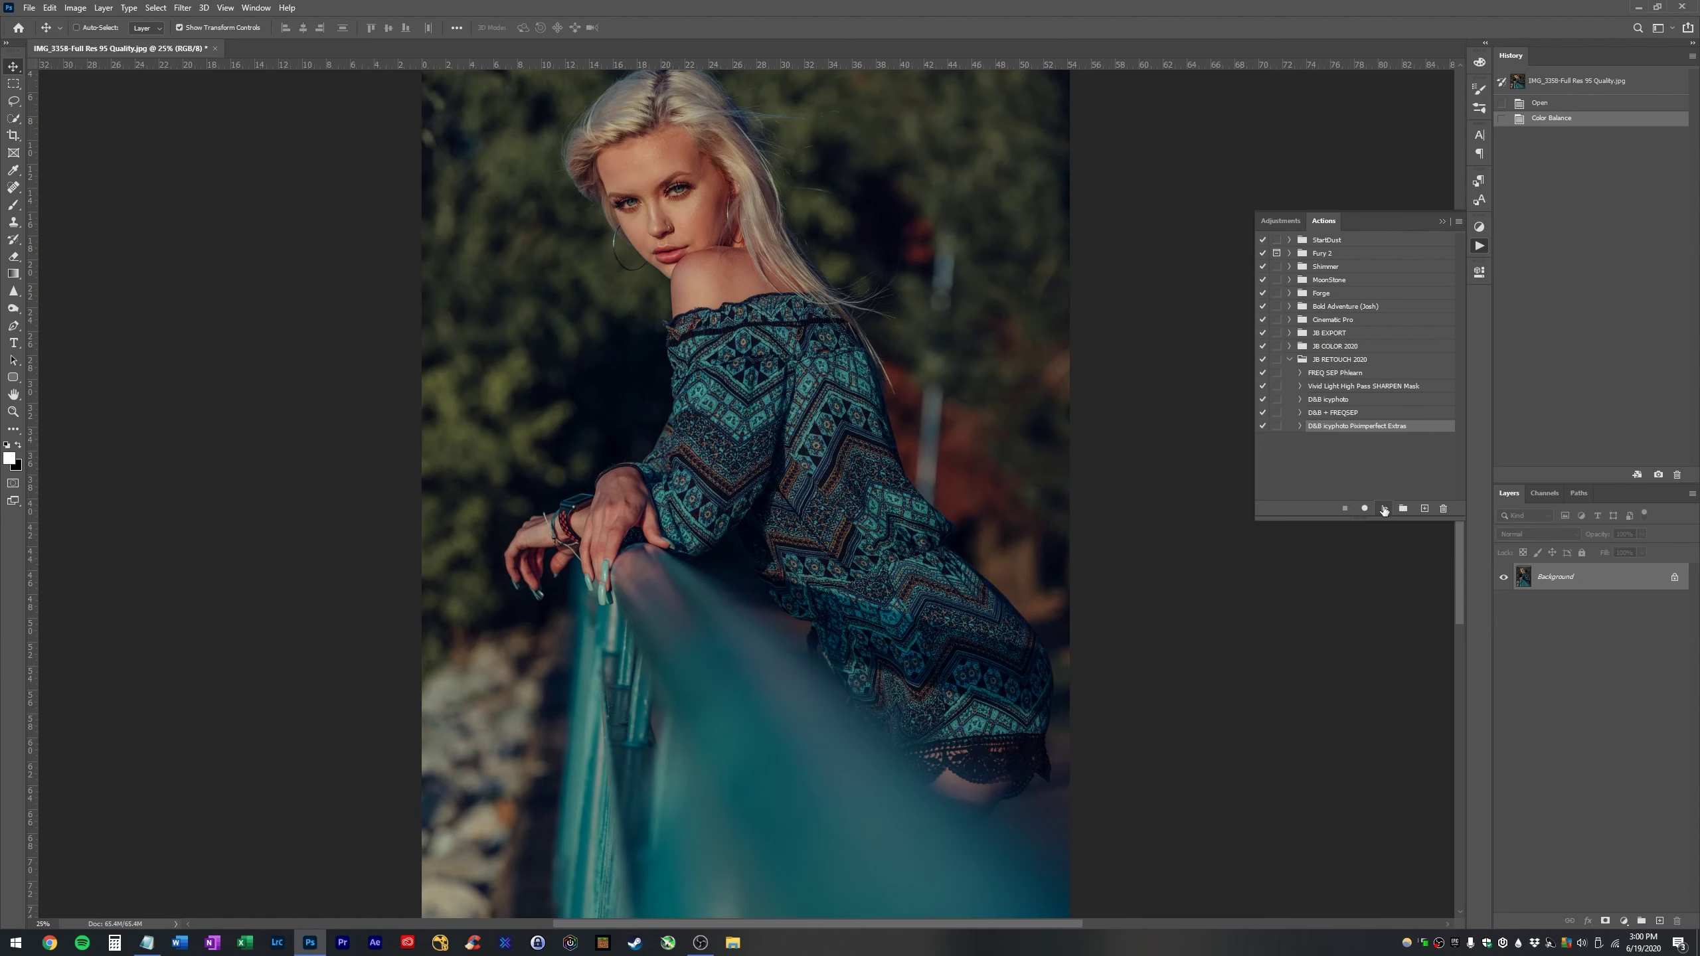
pyautogui.press('Return')
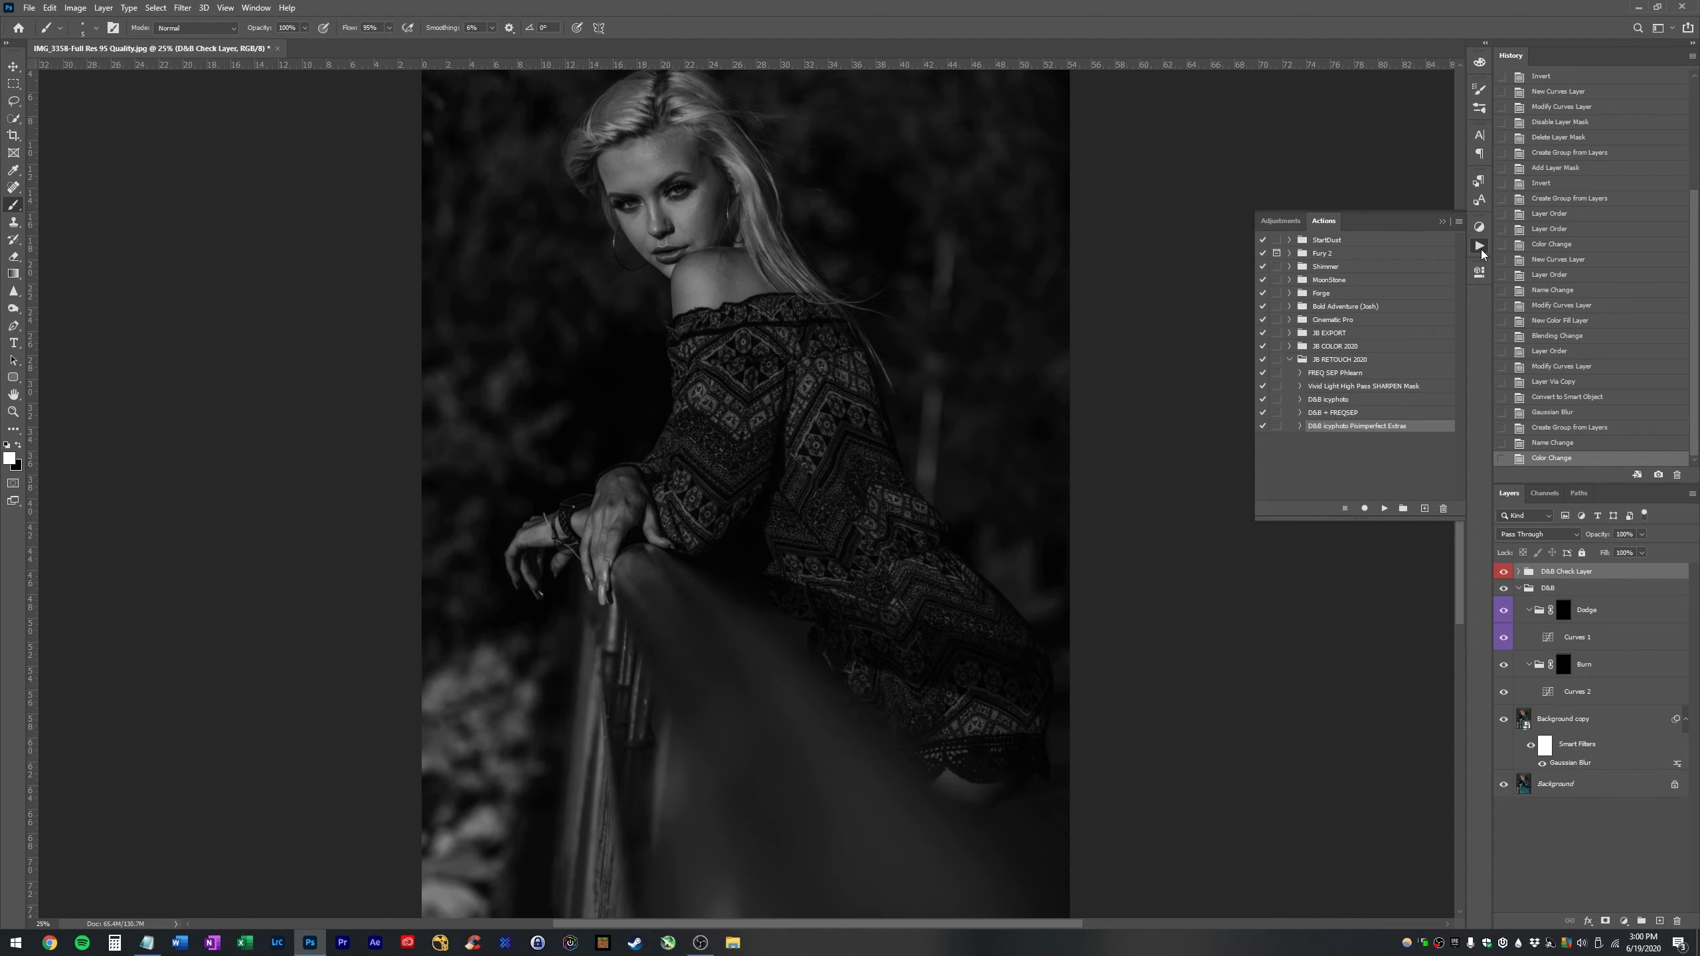
# - Close the actions list and zoom in close on the model's face
pyautogui.click(1481, 250)
pyautogui.press('z')
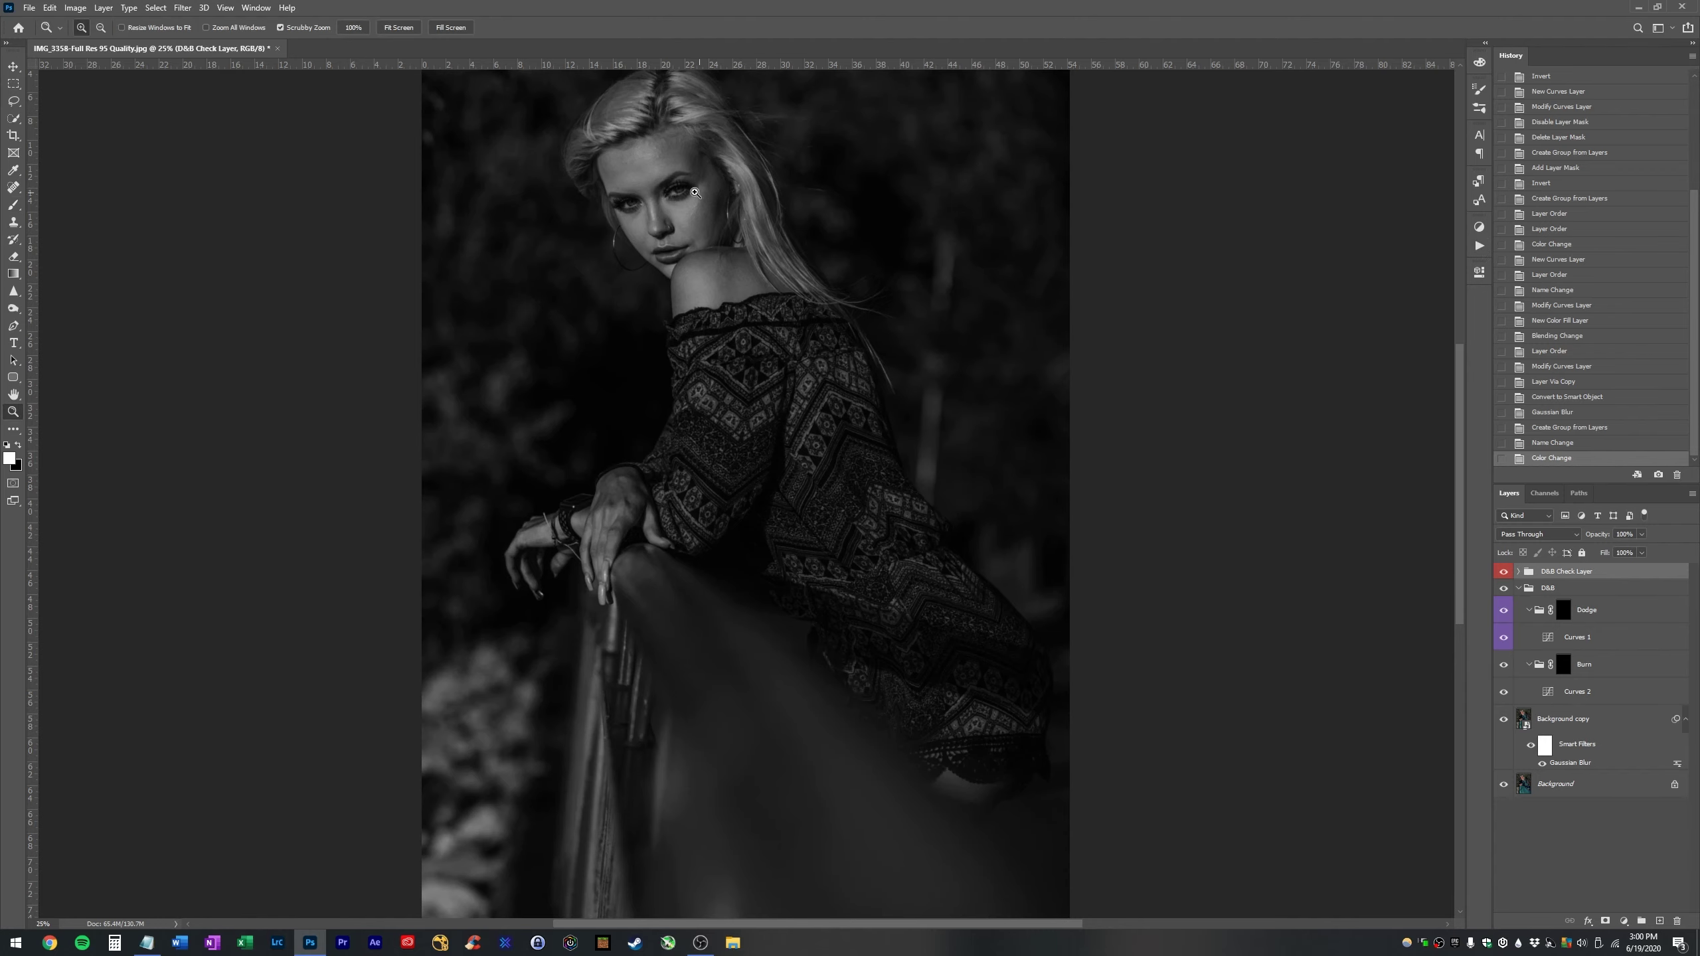
pyautogui.moveTo(643, 190); pyautogui.dragTo(689, 194)
pyautogui.moveTo(913, 230); pyautogui.dragTo(874, 418)
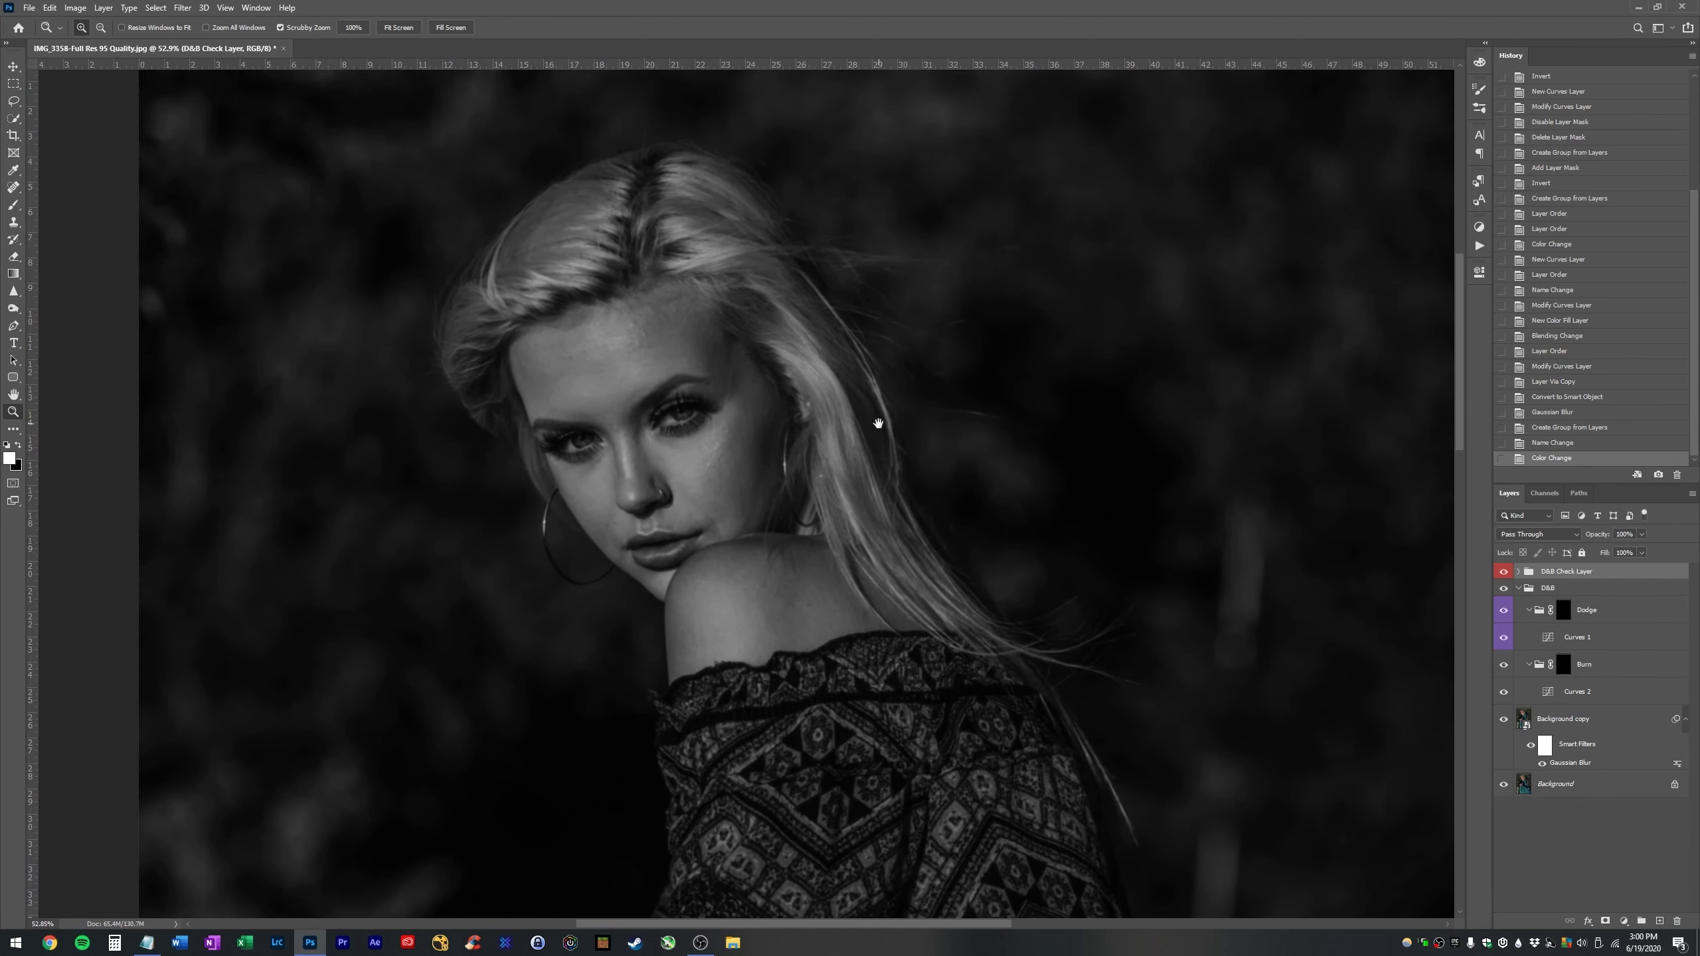
pyautogui.moveTo(743, 391)
pyautogui.mouseDown()
pyautogui.moveTo(778, 396)
pyautogui.moveTo(731, 398)
pyautogui.moveTo(745, 399)
pyautogui.mouseUp()
pyautogui.scroll(4, 750, 397)
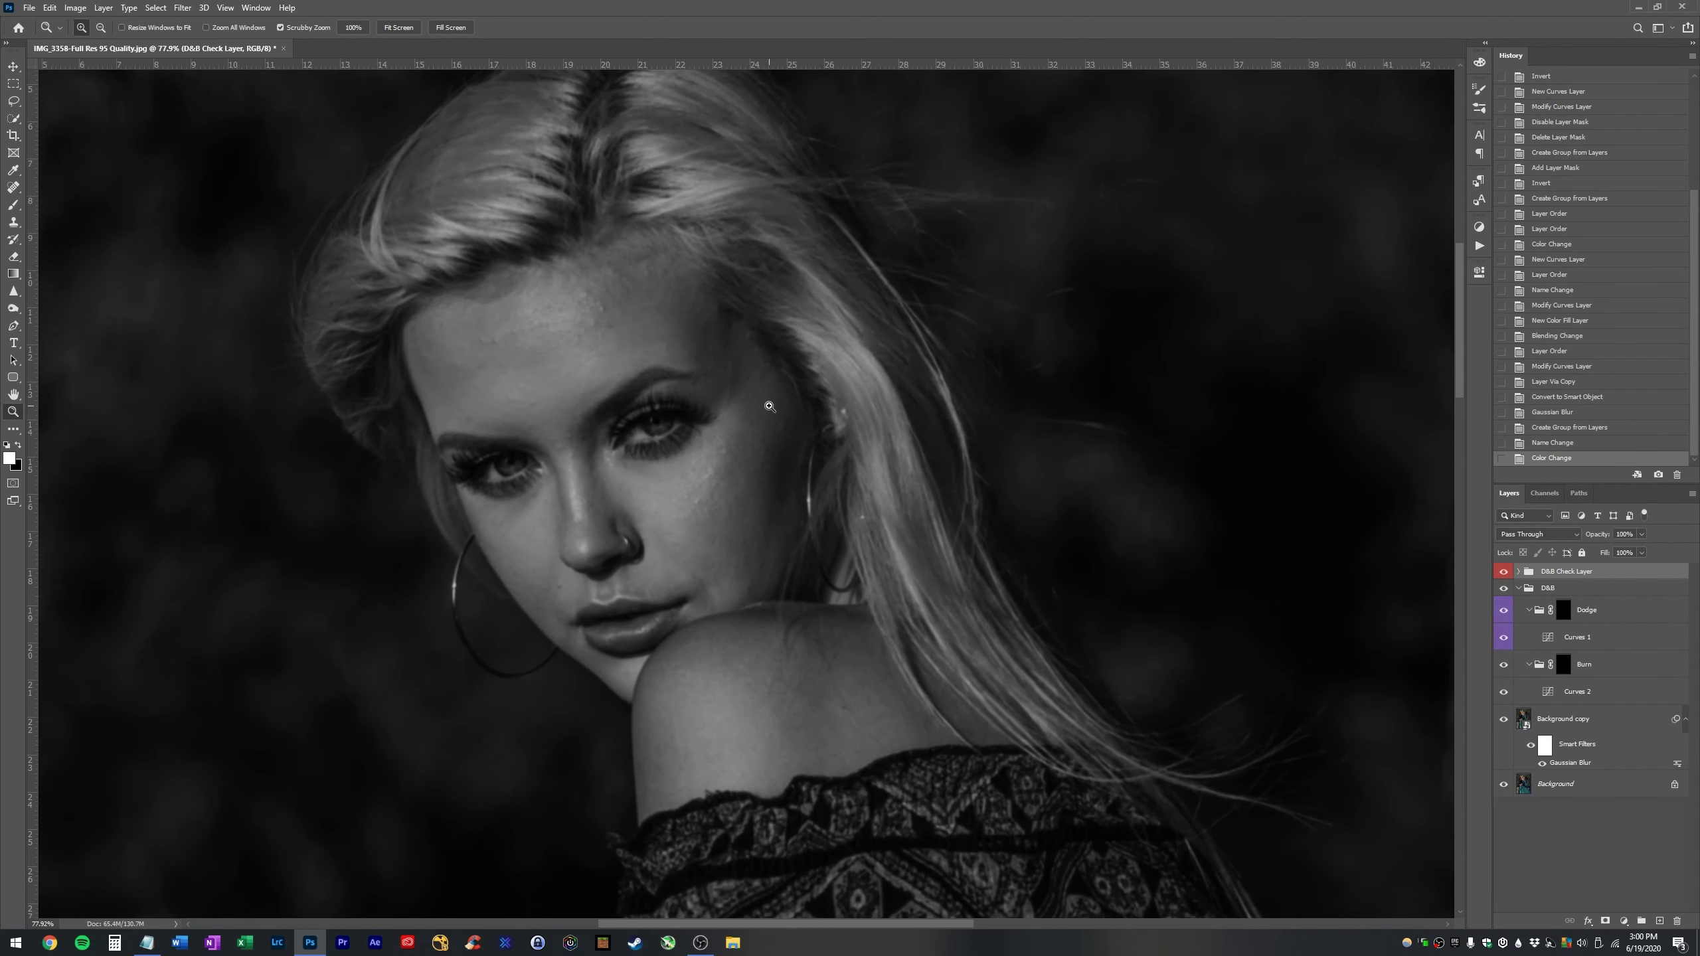
pyautogui.press('v')
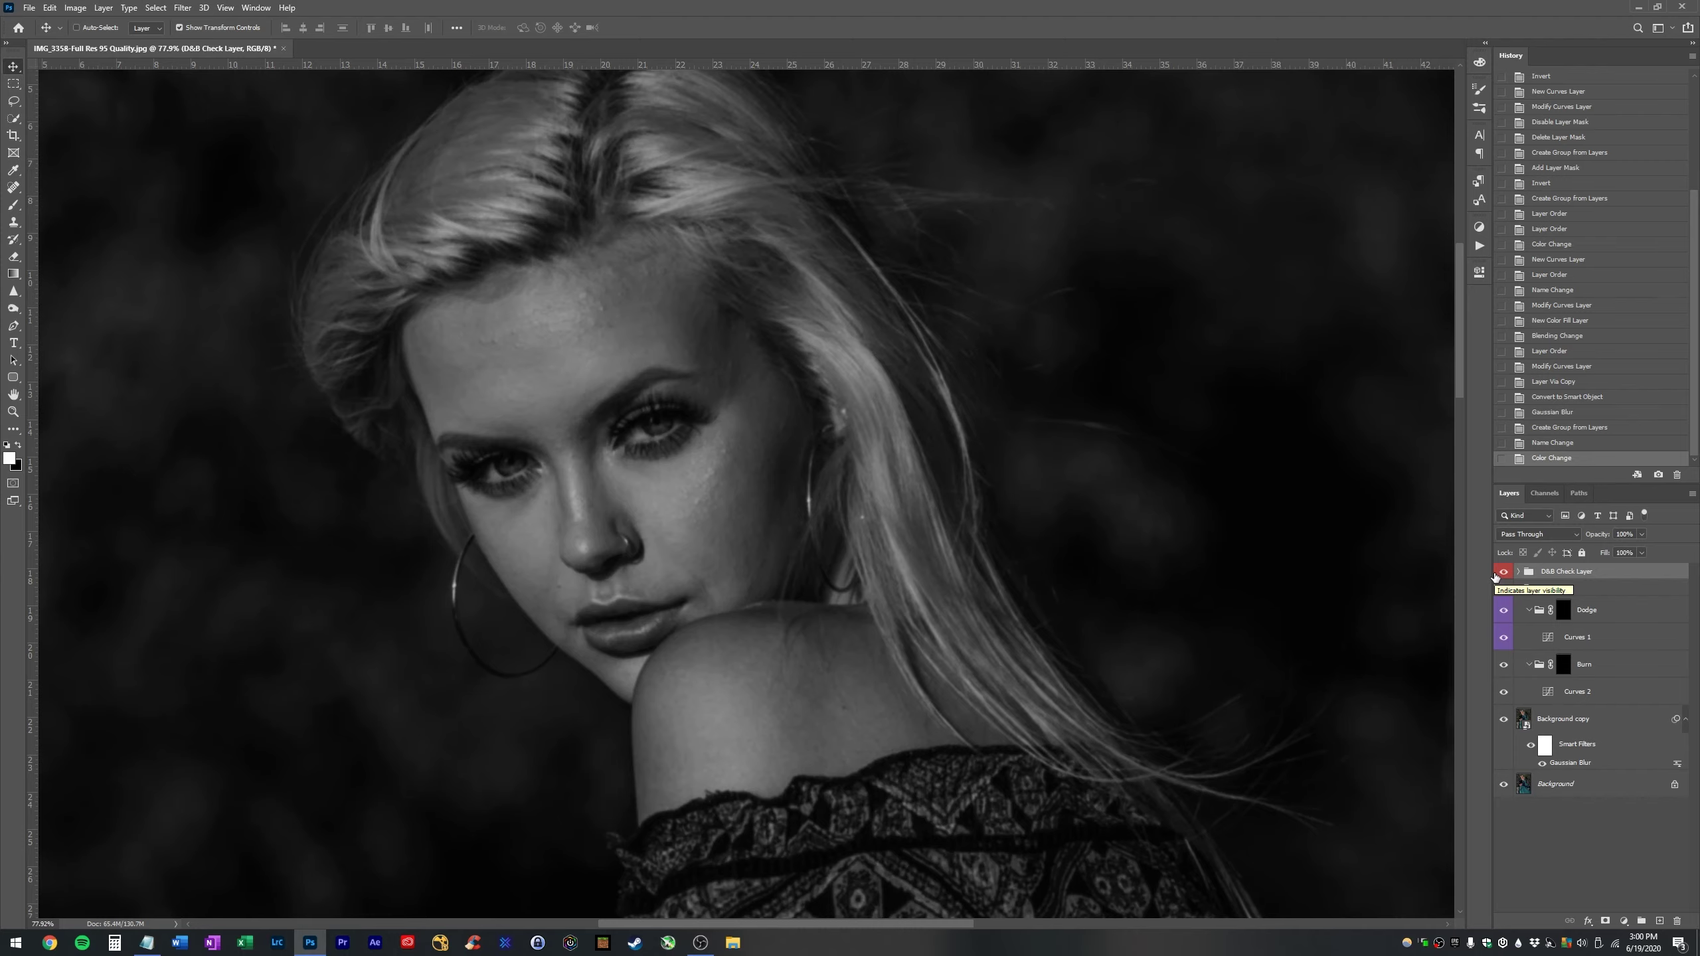
# - Toggle the D&B Check Layer to compare black-and-white with colour, then target the Dodge mask
pyautogui.click(1555, 588)
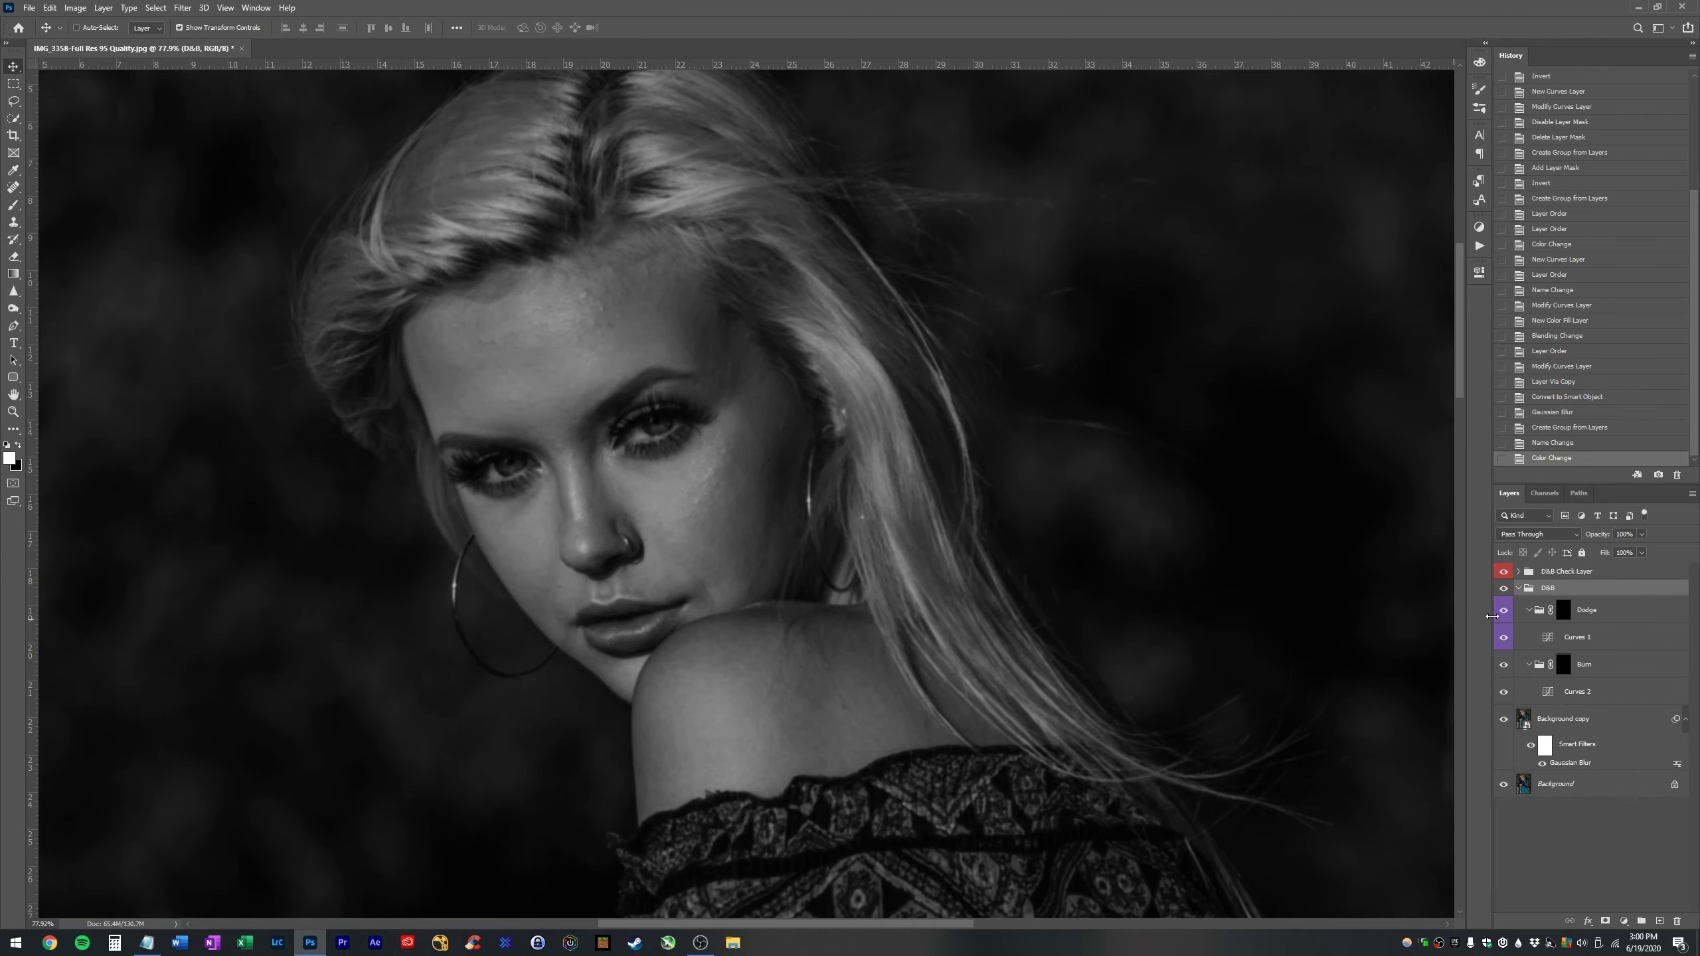
pyautogui.click(1504, 575)
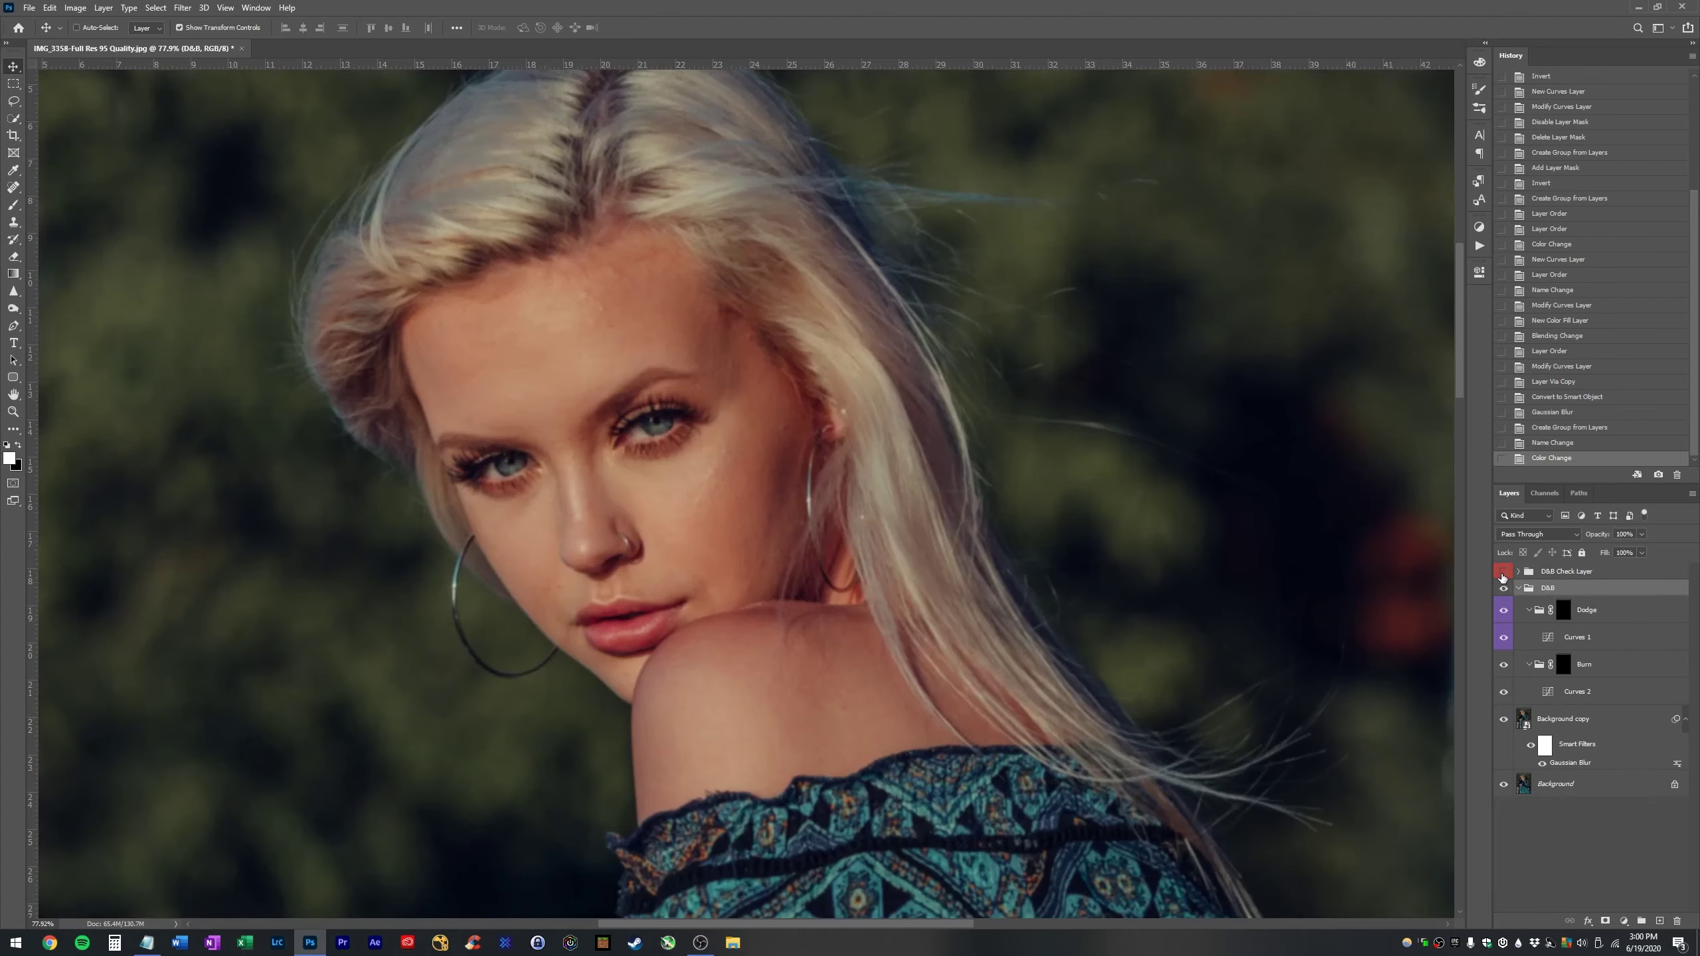
pyautogui.click(1503, 574)
pyautogui.click(1504, 575)
pyautogui.click(1503, 574)
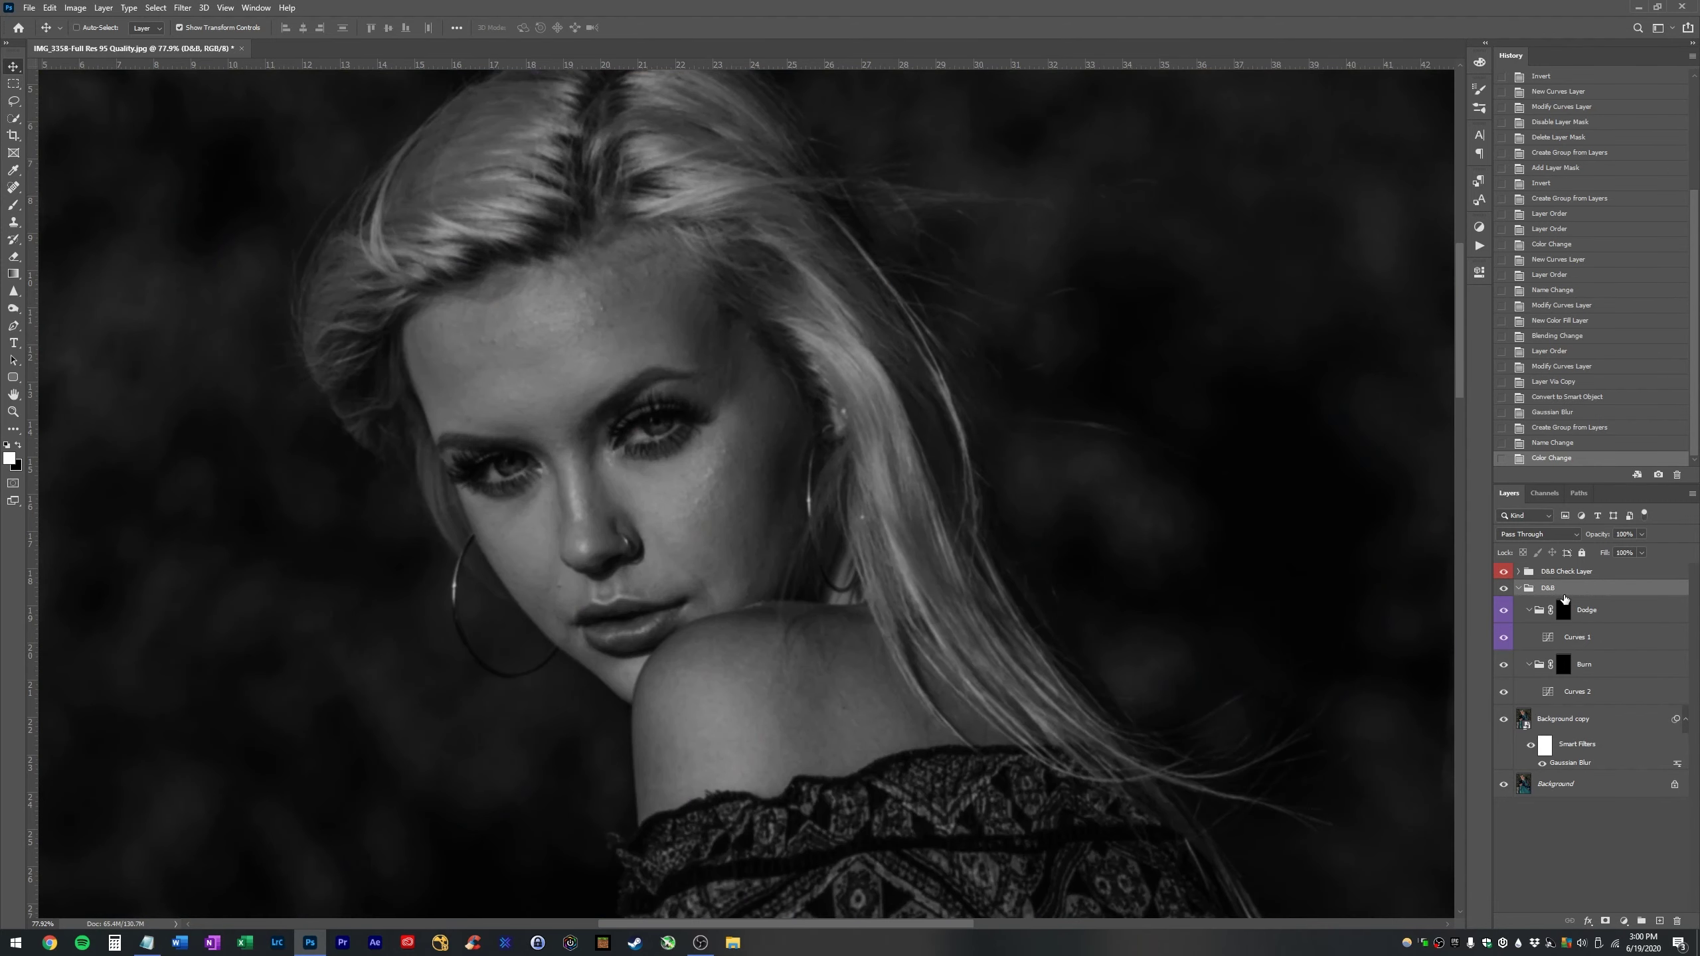
pyautogui.click(1563, 610)
# - Expand the D&B Check Layer group and steepen the Ref Curves contrast curve
pyautogui.click(1519, 571)
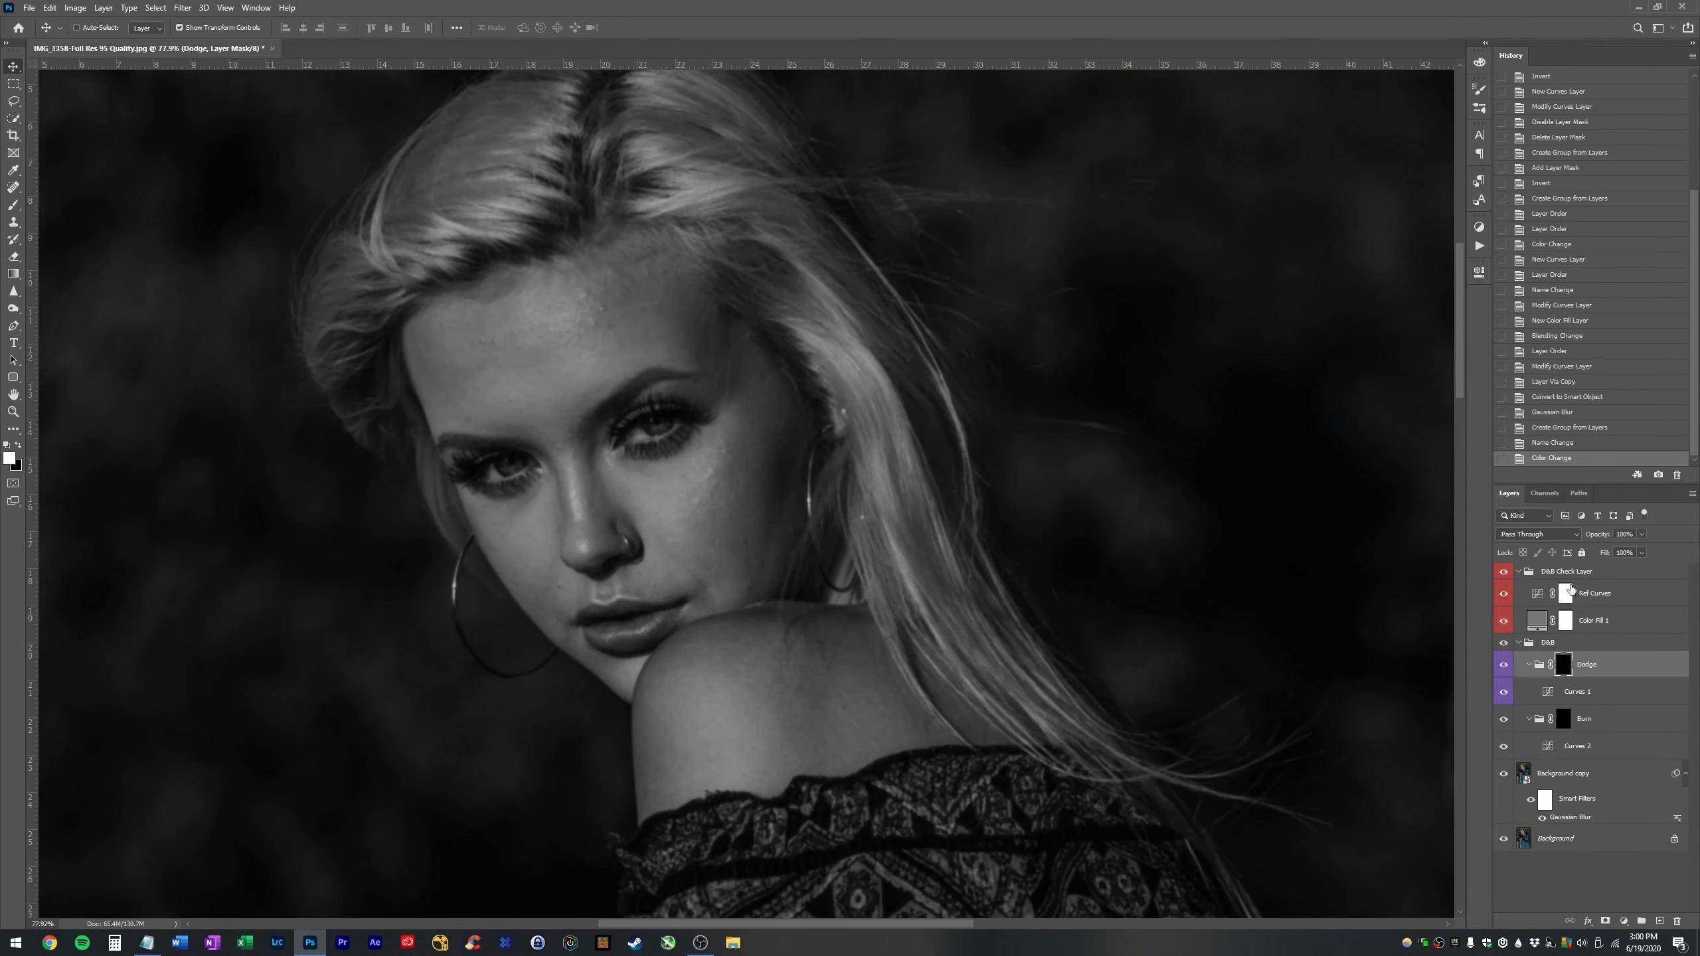
pyautogui.doubleClick(1537, 593)
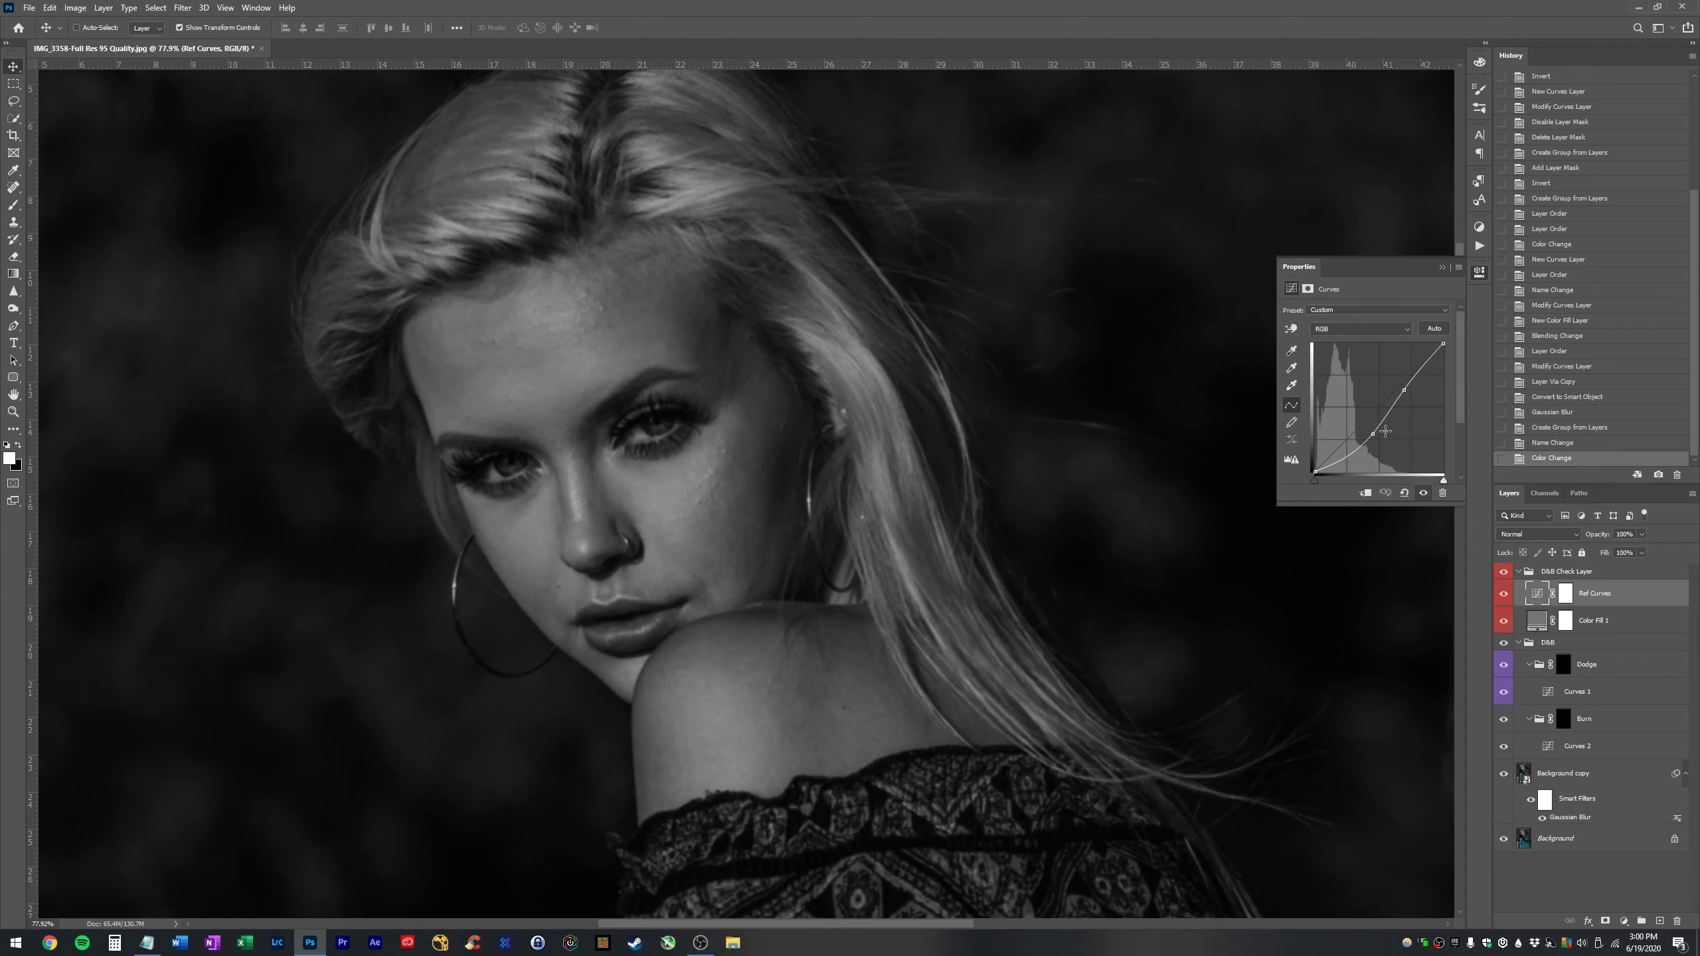
pyautogui.moveTo(1373, 434); pyautogui.dragTo(1422, 369)
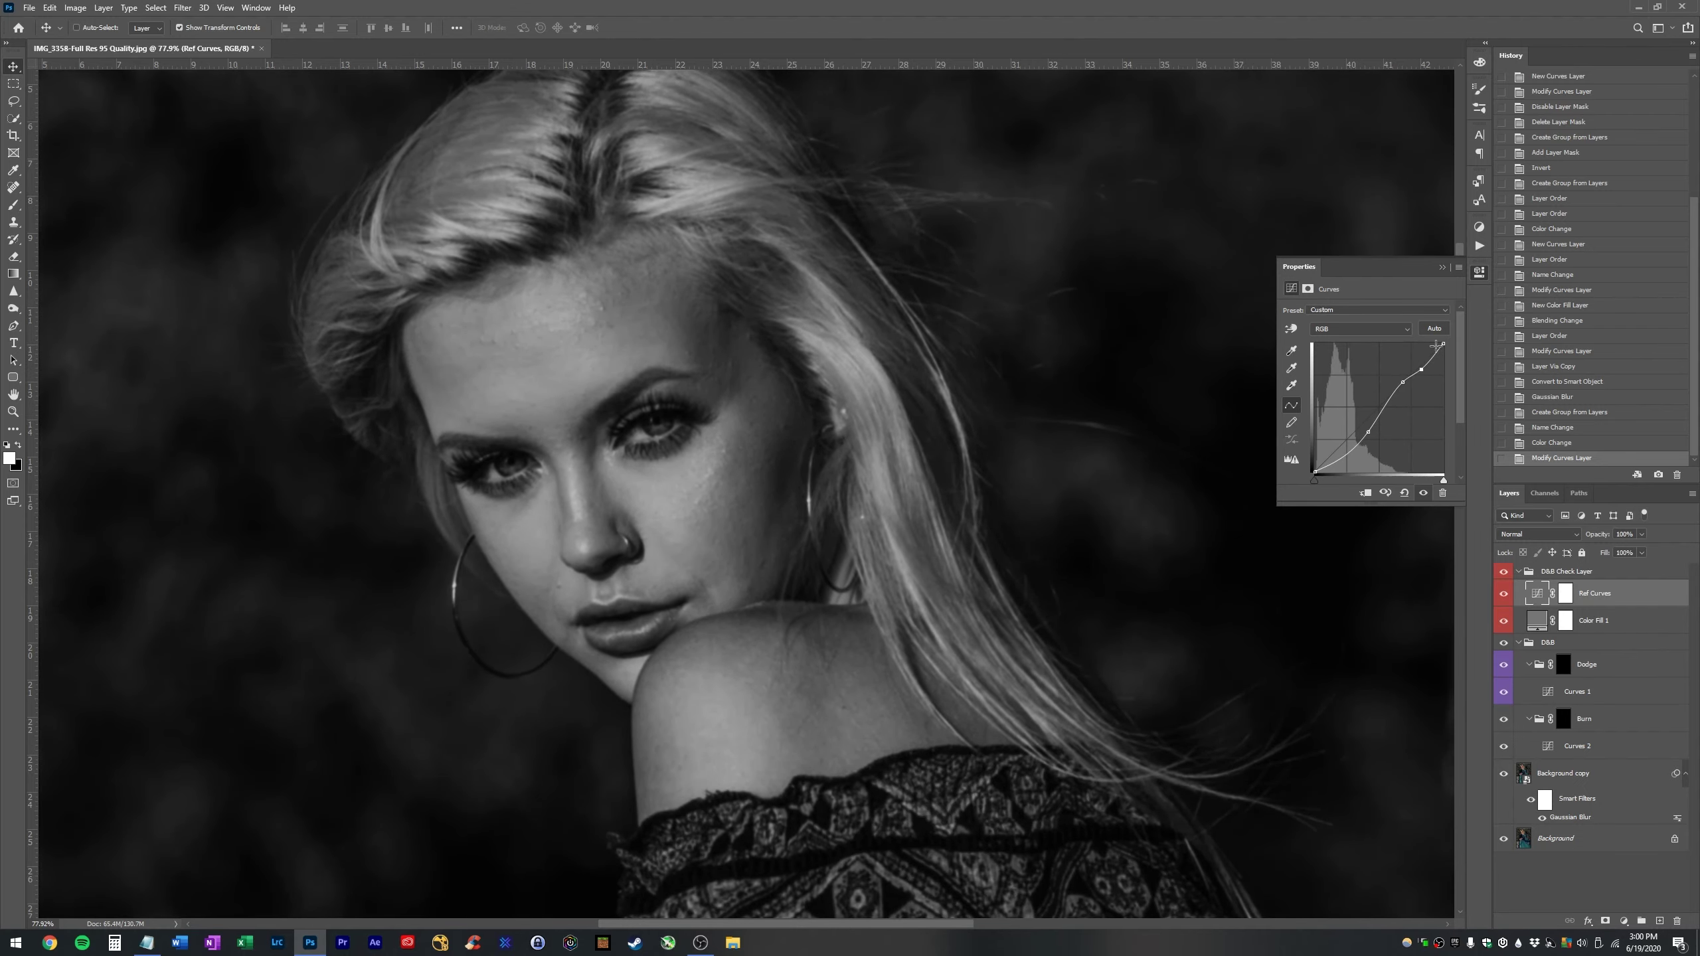
pyautogui.click(1474, 272)
# - Zoom closer on the face and toggle the blurred Background copy to compare sharpness
pyautogui.press('z')
pyautogui.moveTo(635, 373); pyautogui.dragTo(655, 379)
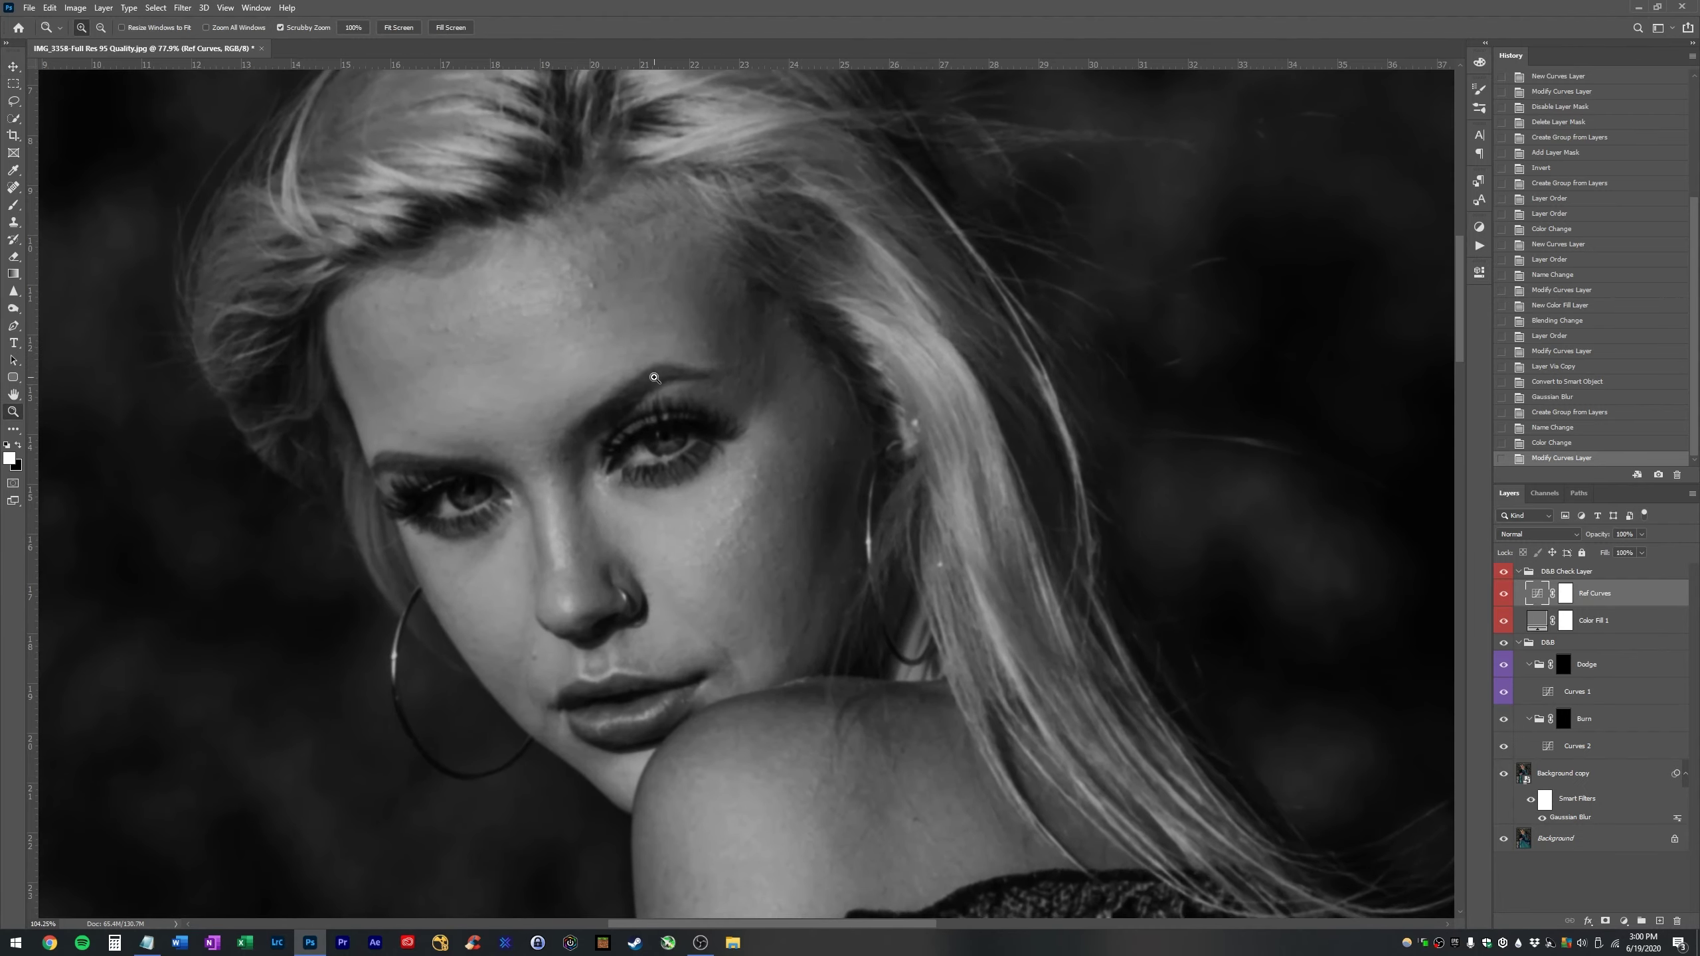
pyautogui.moveTo(756, 438); pyautogui.dragTo(787, 406)
pyautogui.click(1597, 841)
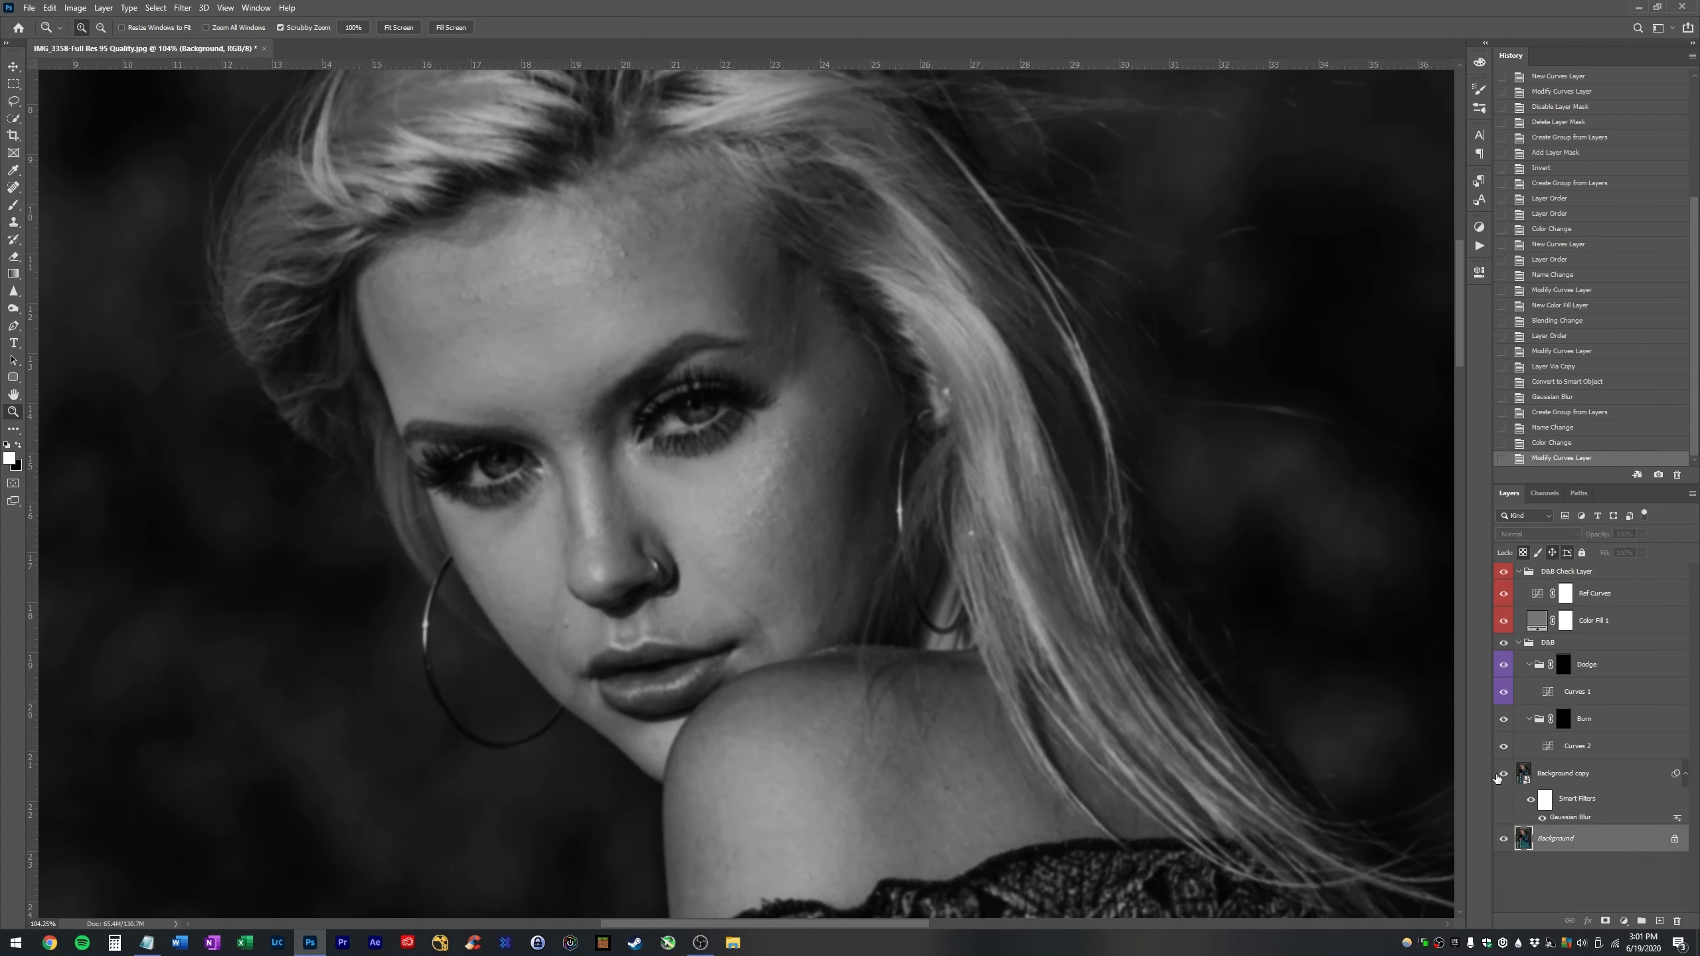
pyautogui.click(1501, 775)
pyautogui.click(1503, 776)
pyautogui.hotkey('alt', ']')
pyautogui.press('v')
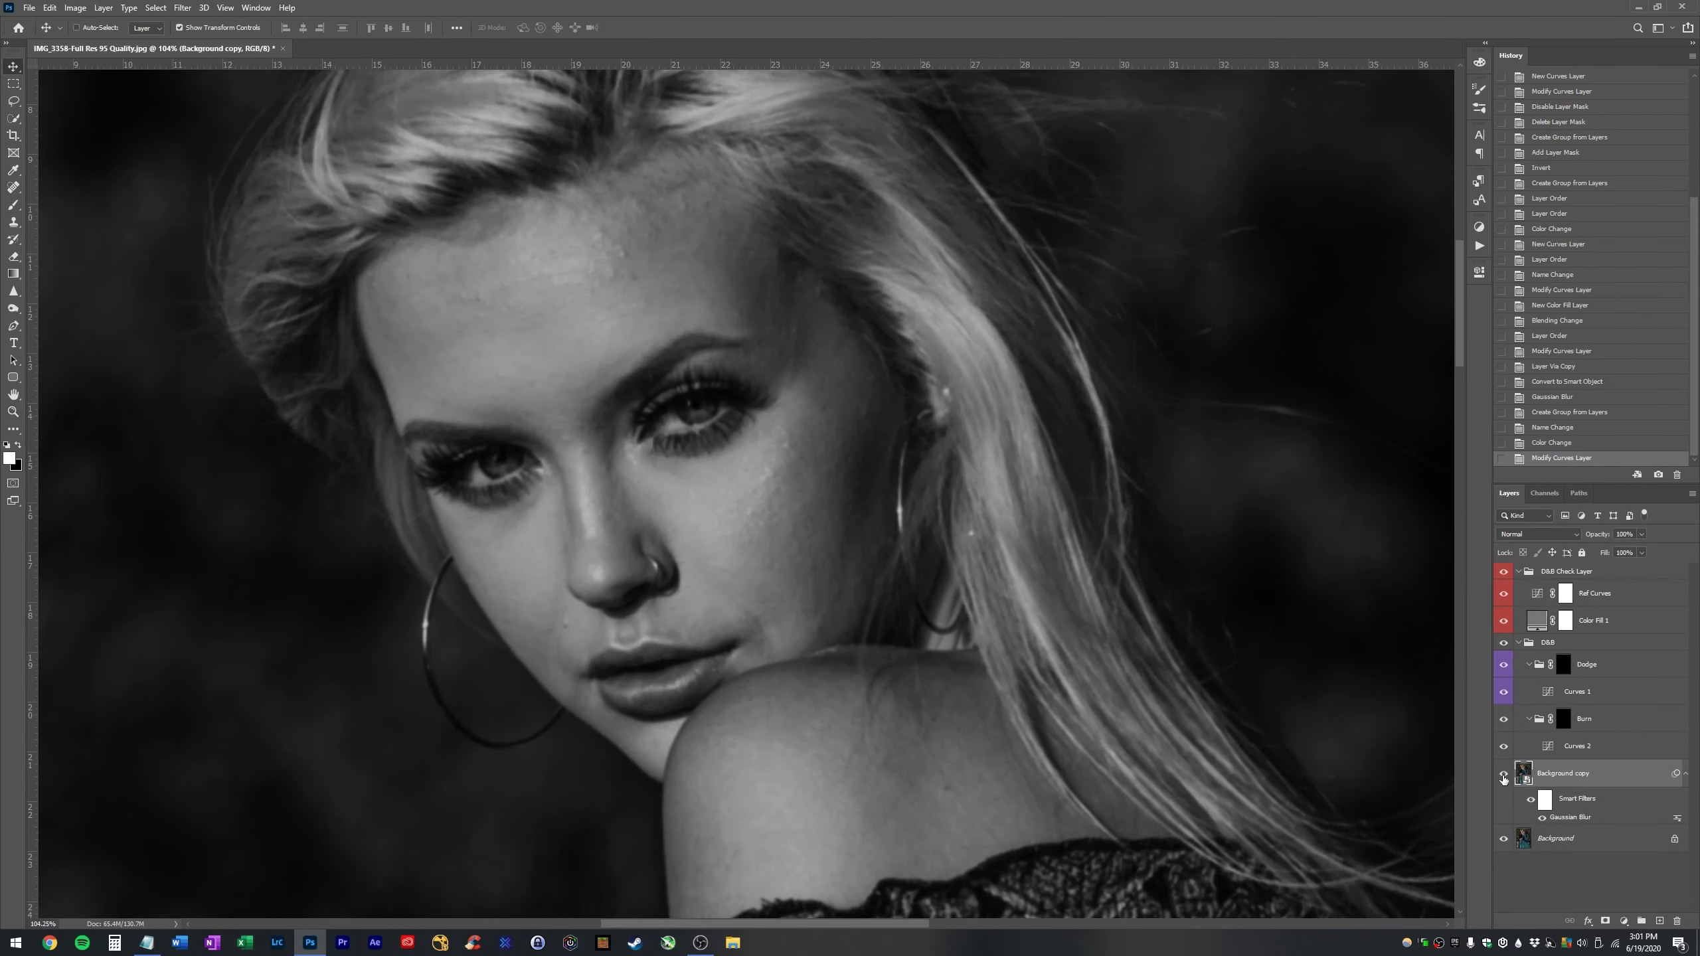
pyautogui.click(1503, 776)
pyautogui.click(1503, 776)
pyautogui.click(1503, 776)
pyautogui.click(1503, 776)
# - Collapse the D&B groups, compare blurred and sharp versions again, and readjust the zoom
pyautogui.click(1519, 643)
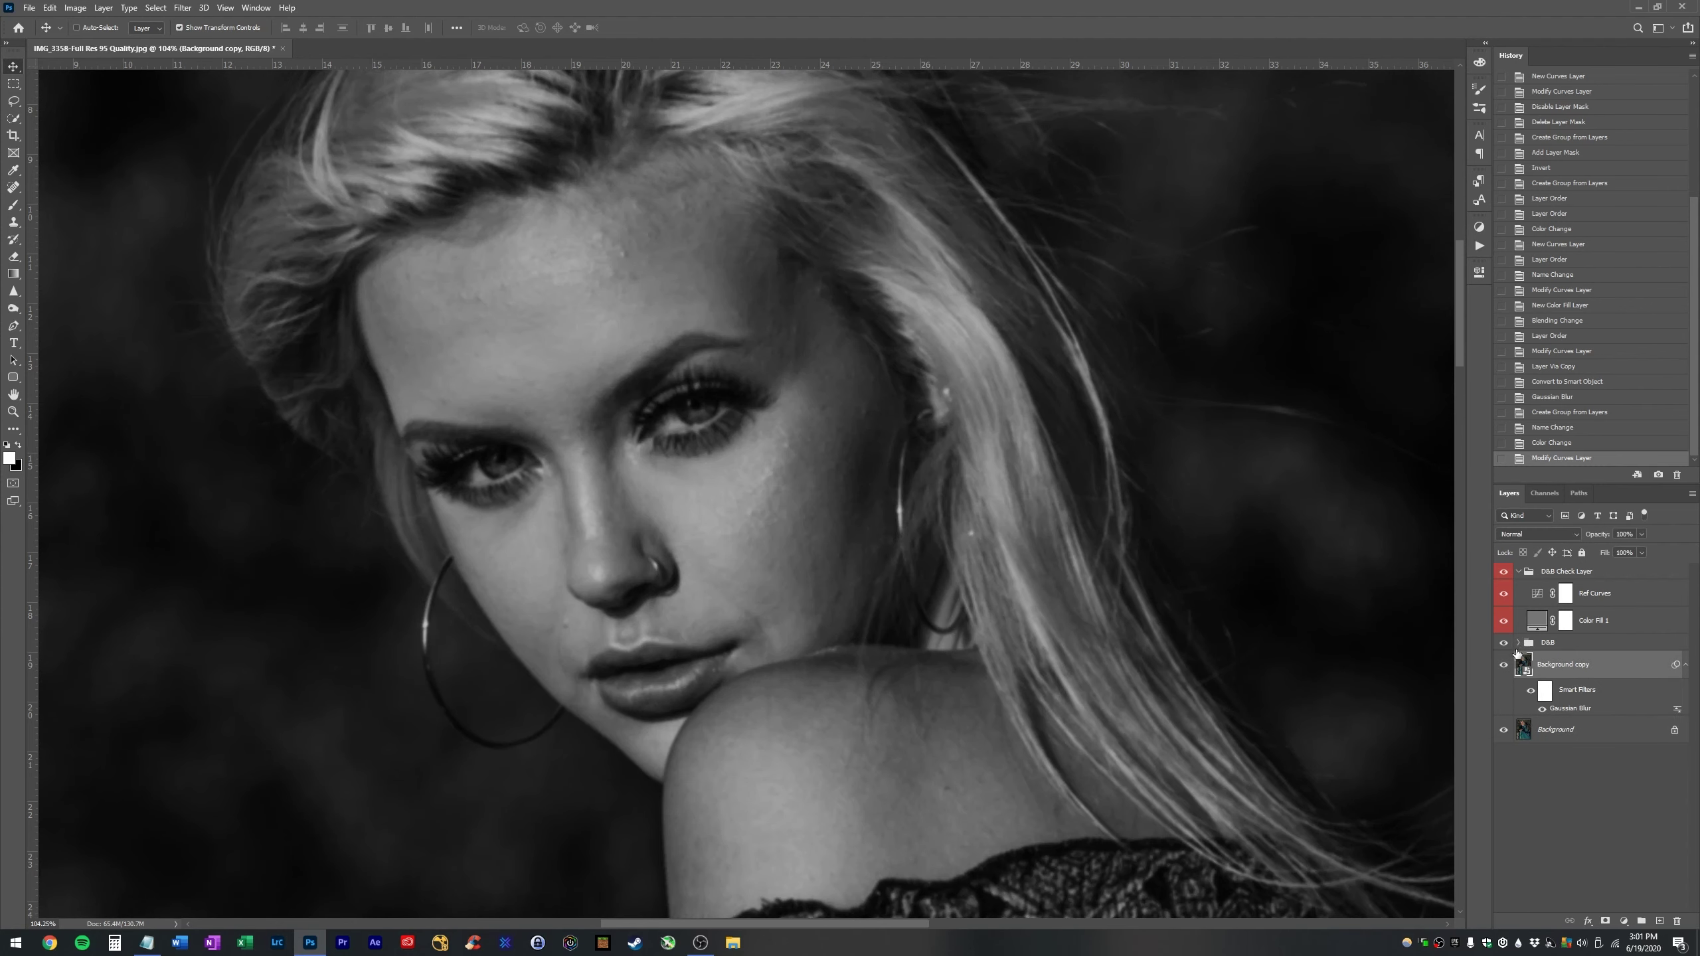
pyautogui.click(1503, 665)
pyautogui.click(1503, 665)
pyautogui.click(1503, 665)
pyautogui.click(1503, 665)
pyautogui.moveTo(1087, 601)
pyautogui.mouseDown()
pyautogui.moveTo(1034, 603)
pyautogui.moveTo(1058, 606)
pyautogui.mouseUp()
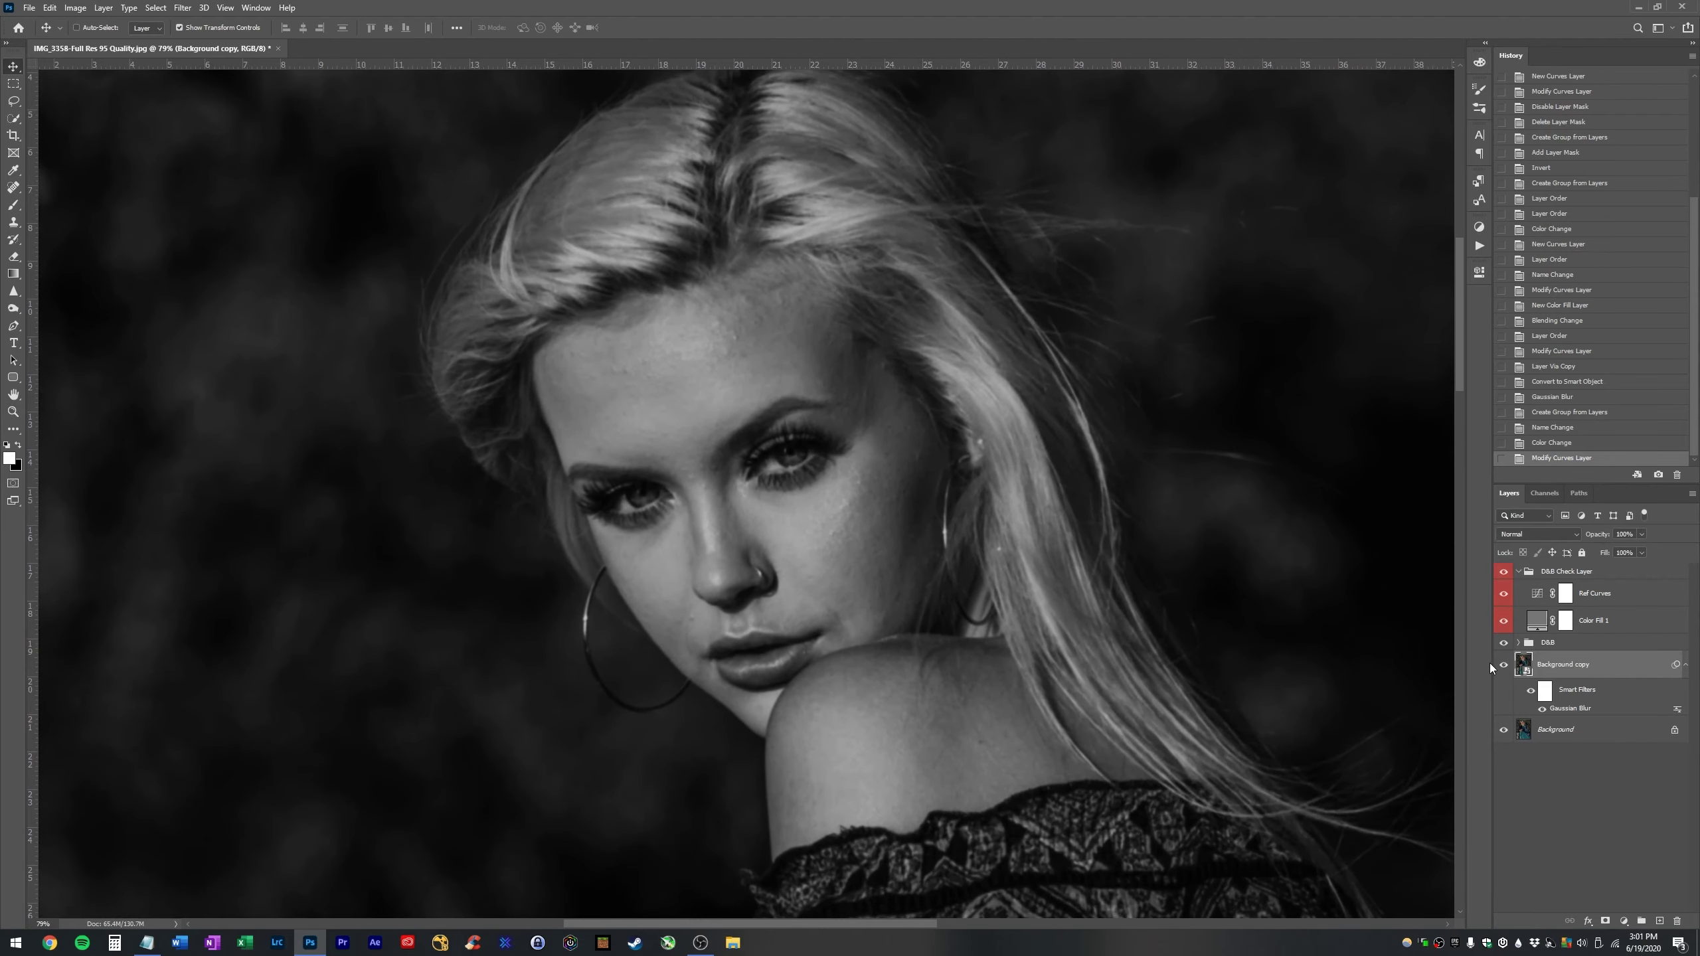
pyautogui.click(1519, 571)
pyautogui.click(1503, 611)
pyautogui.click(1503, 611)
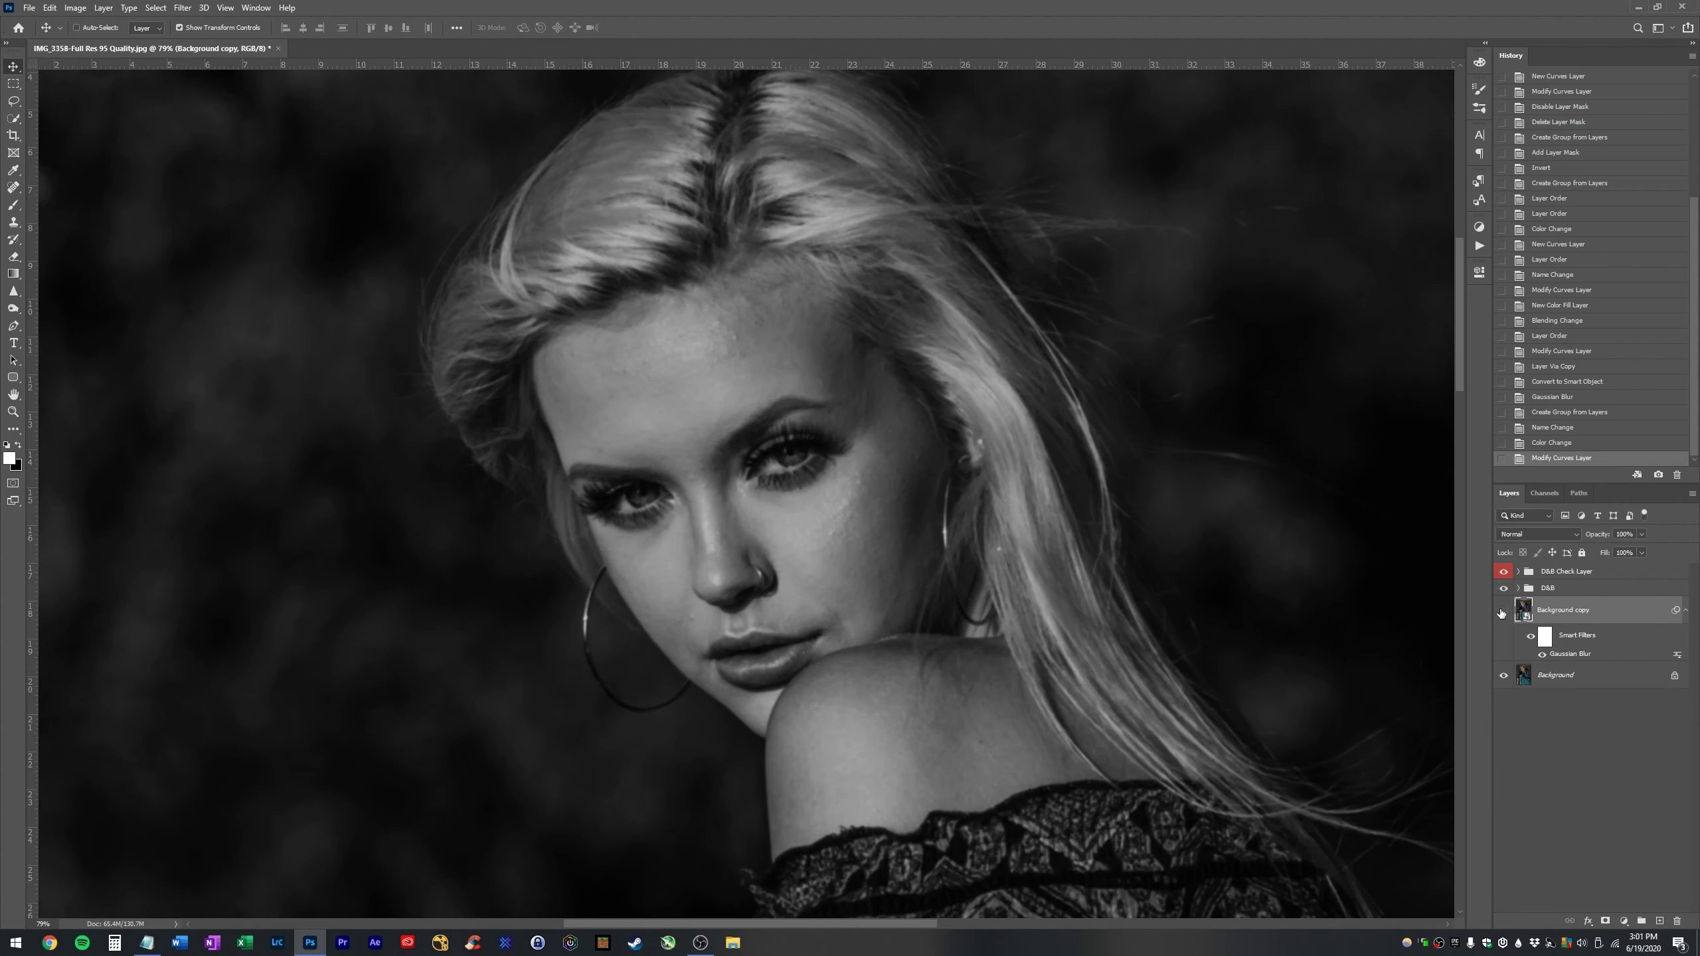
pyautogui.click(1503, 611)
pyautogui.click(1503, 611)
pyautogui.click(1503, 611)
pyautogui.click(1503, 611)
pyautogui.click(1503, 611)
pyautogui.click(1503, 611)
pyautogui.press('z')
pyautogui.moveTo(837, 483); pyautogui.dragTo(861, 536)
# - Rename the blurred copy to 'D&B temp blur layer', hide it and label it red
pyautogui.doubleClick(1562, 609)
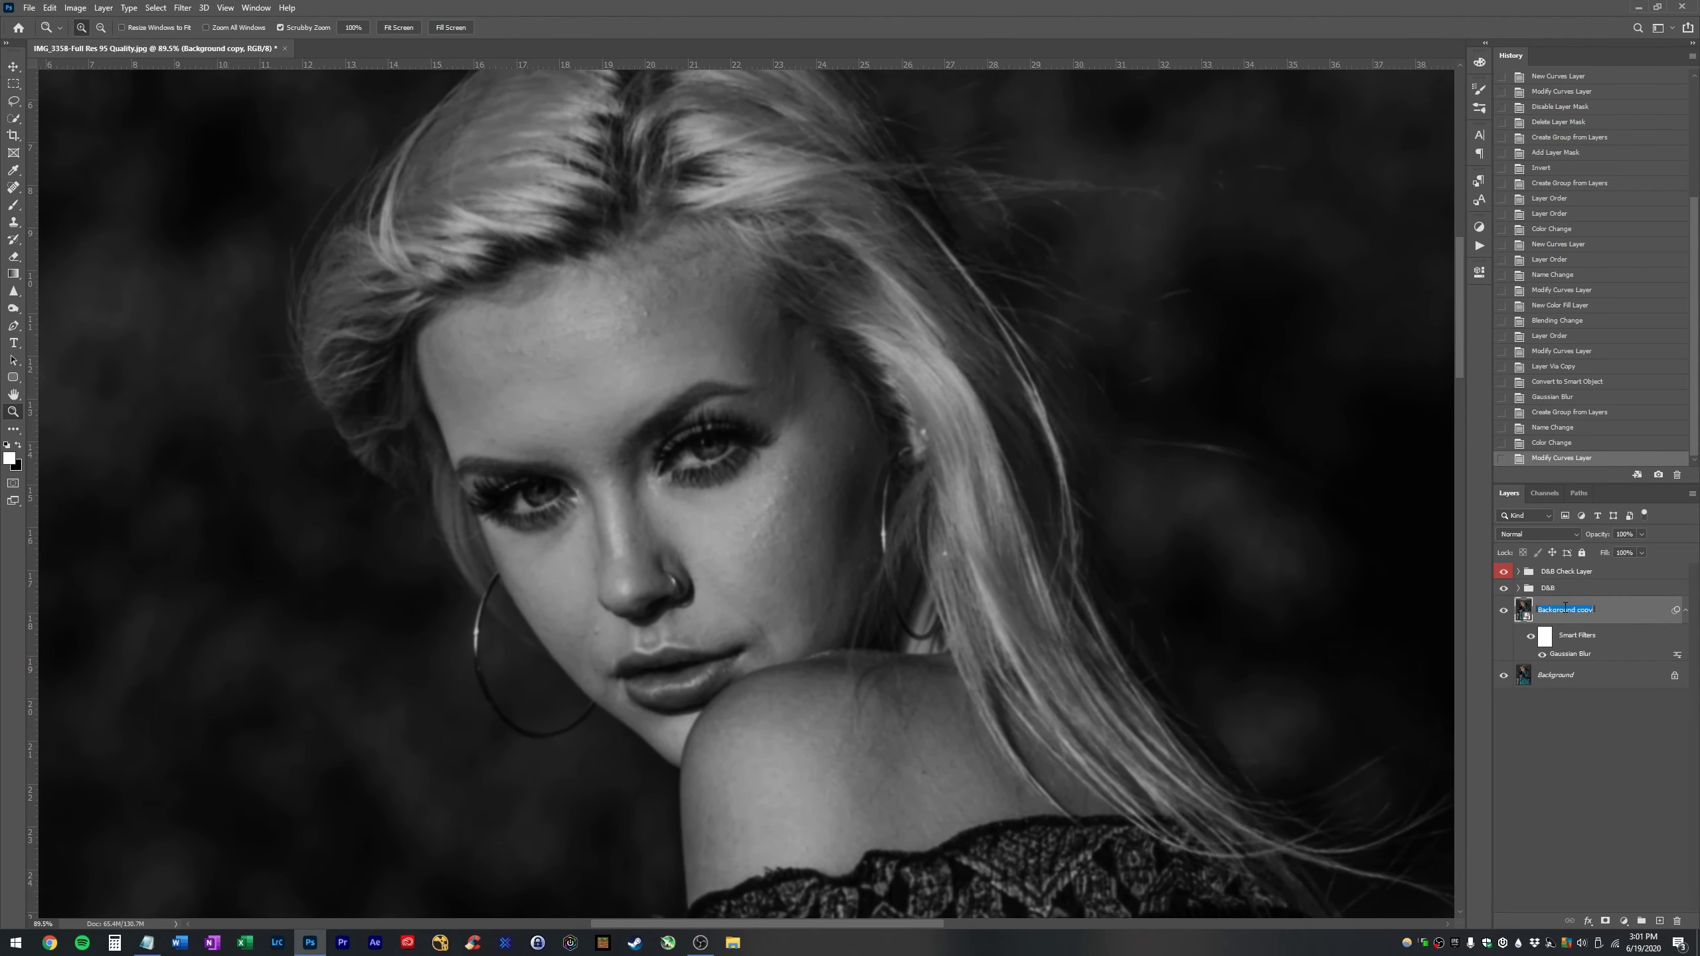
pyautogui.write('D&B test blur4')
pyautogui.press('Return')
pyautogui.click(1504, 610)
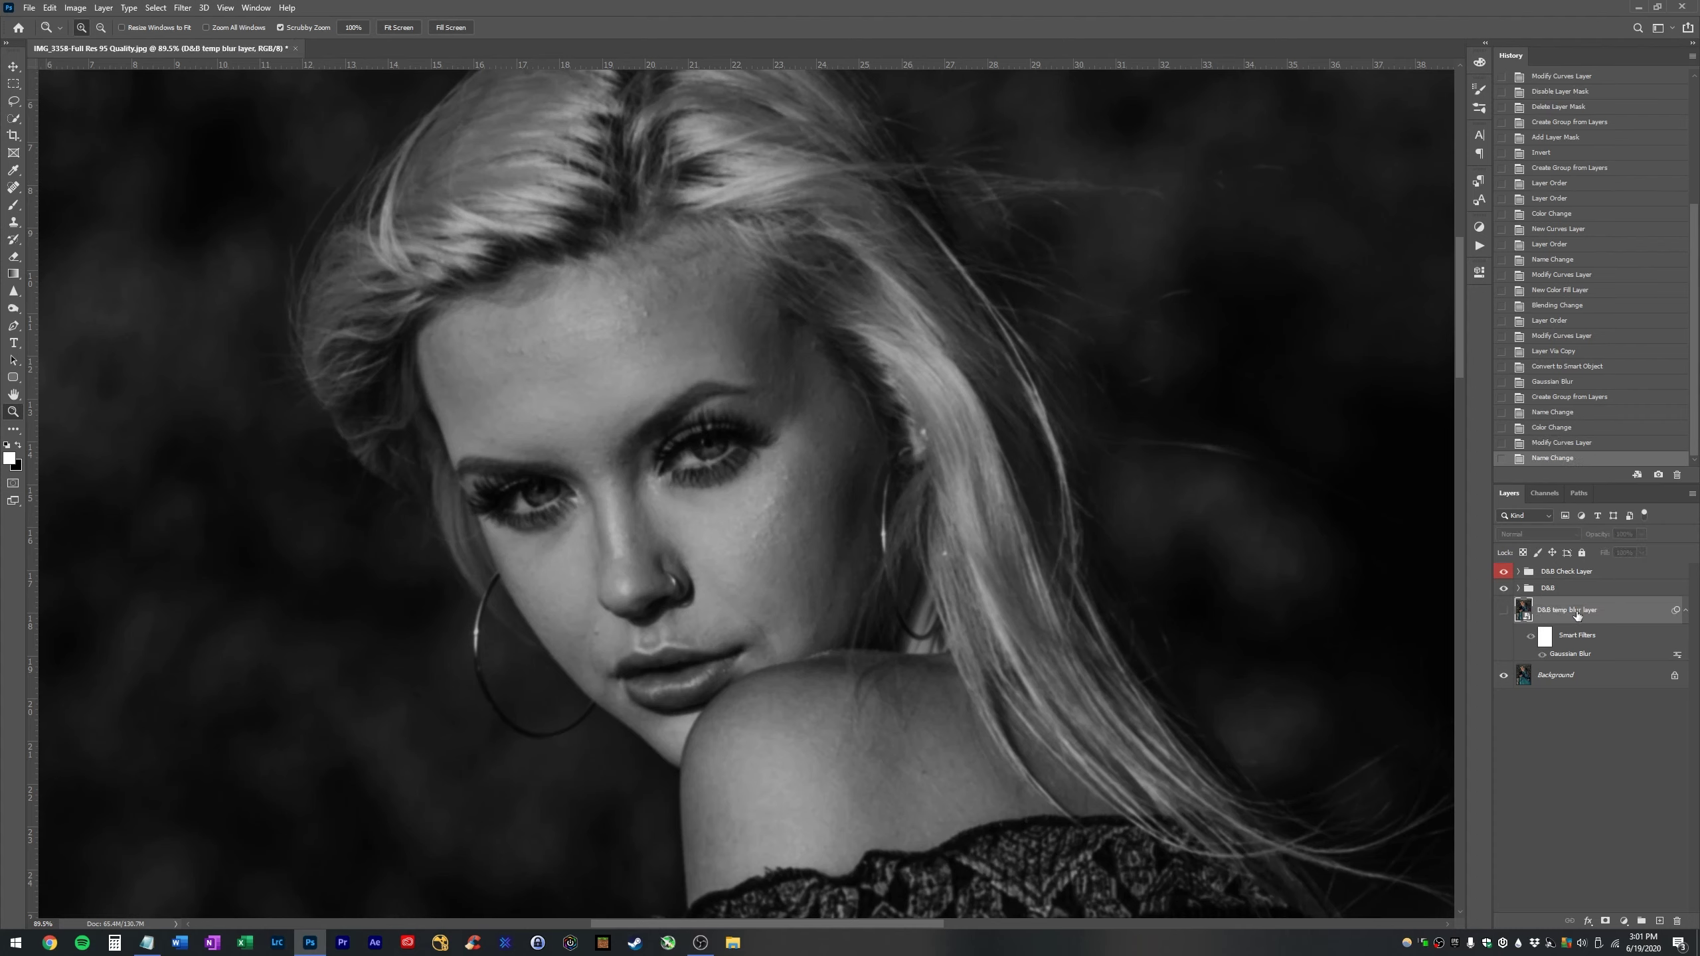
pyautogui.click(1684, 611)
pyautogui.rightClick(1661, 611)
pyautogui.click(1550, 509)
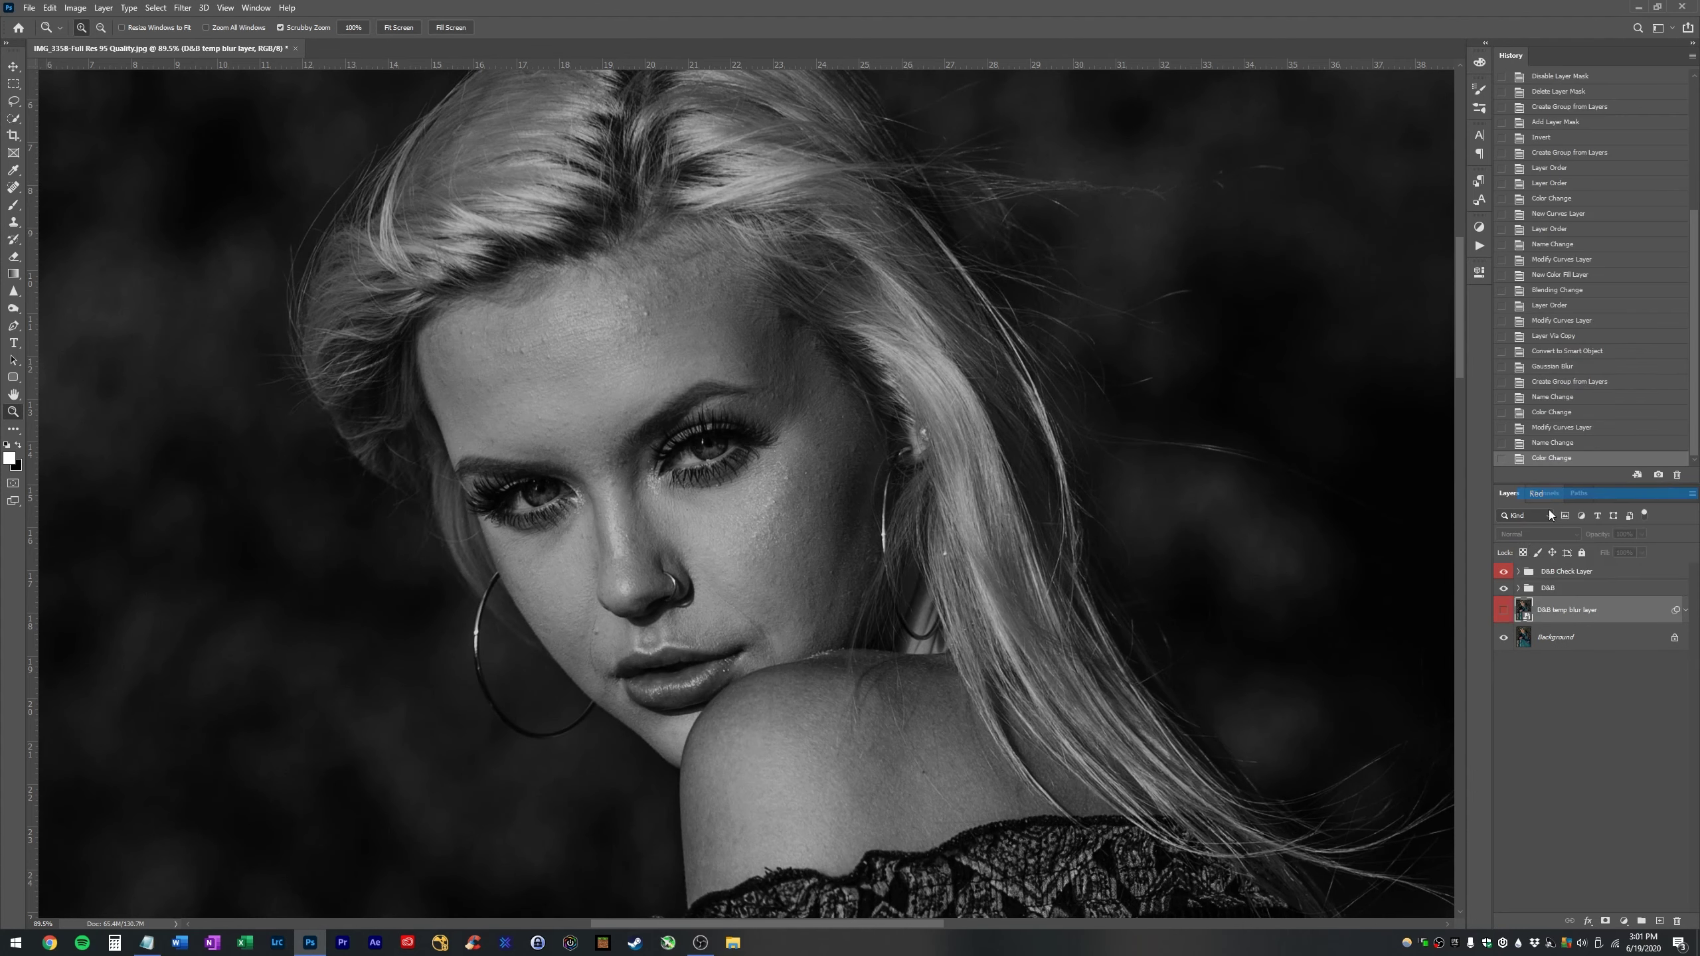
# - Toggle the D&B Check Layer view and select the original Background layer
pyautogui.click(1519, 572)
pyautogui.click(1520, 572)
pyautogui.click(1505, 572)
pyautogui.click(1504, 572)
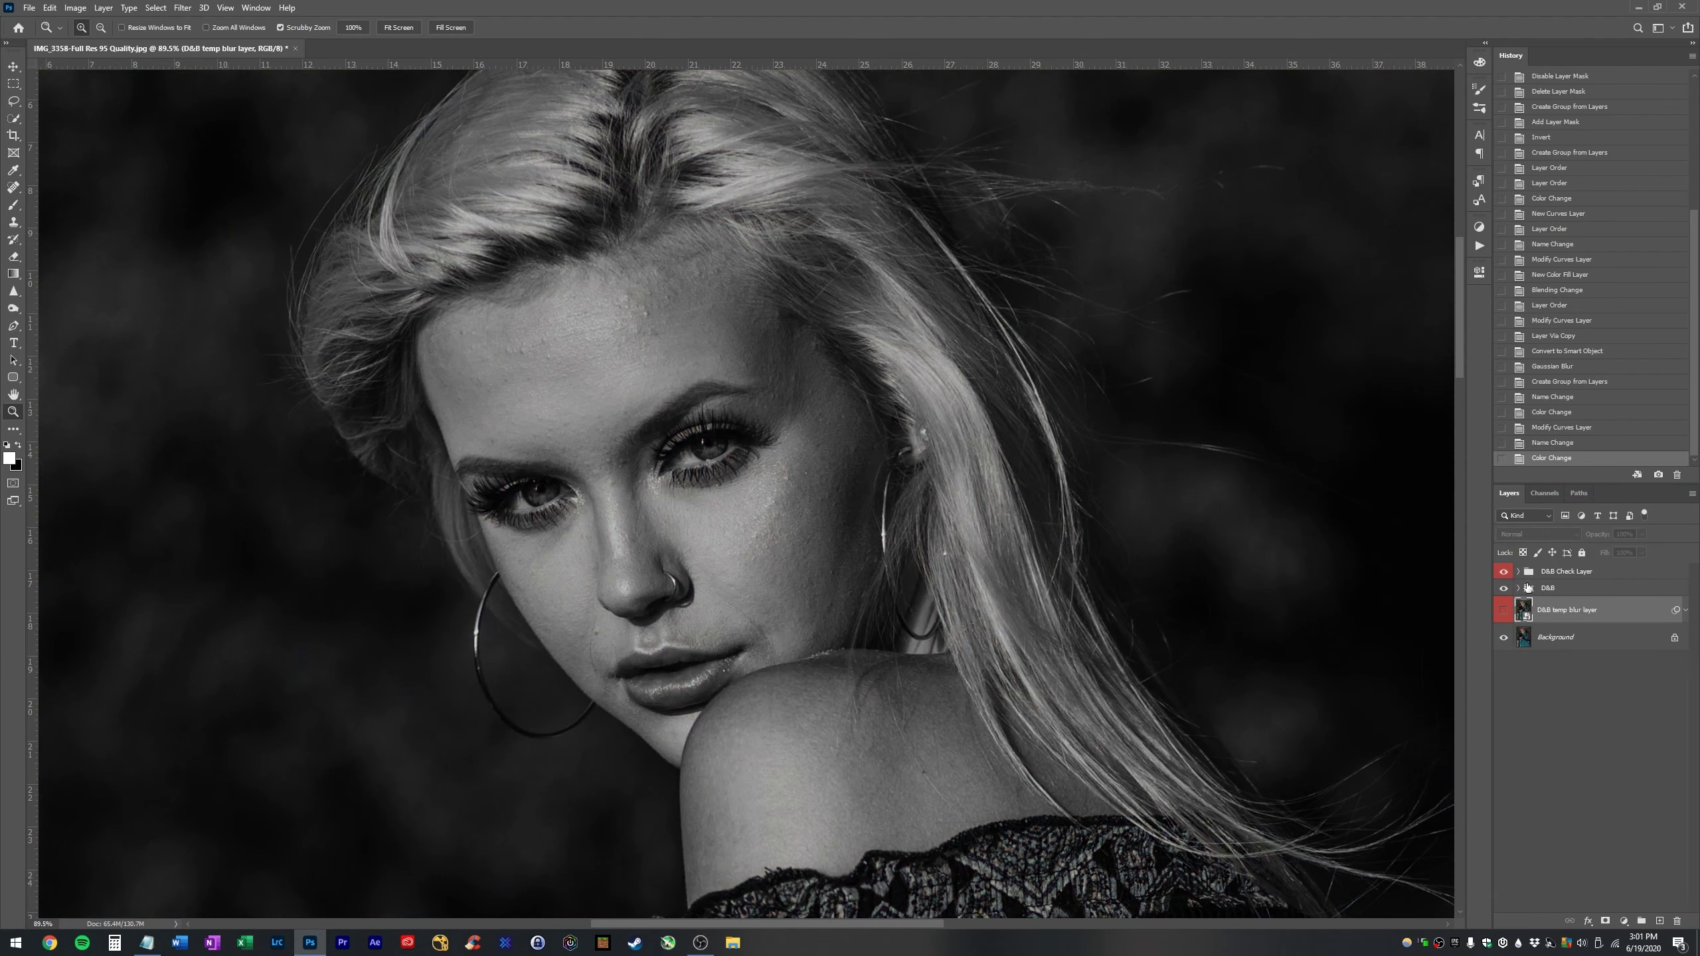
pyautogui.click(1557, 642)
# - Duplicate the Background layer and pick the Spot Healing Brush at size 20
pyautogui.hotkey('ctrl', 'j')
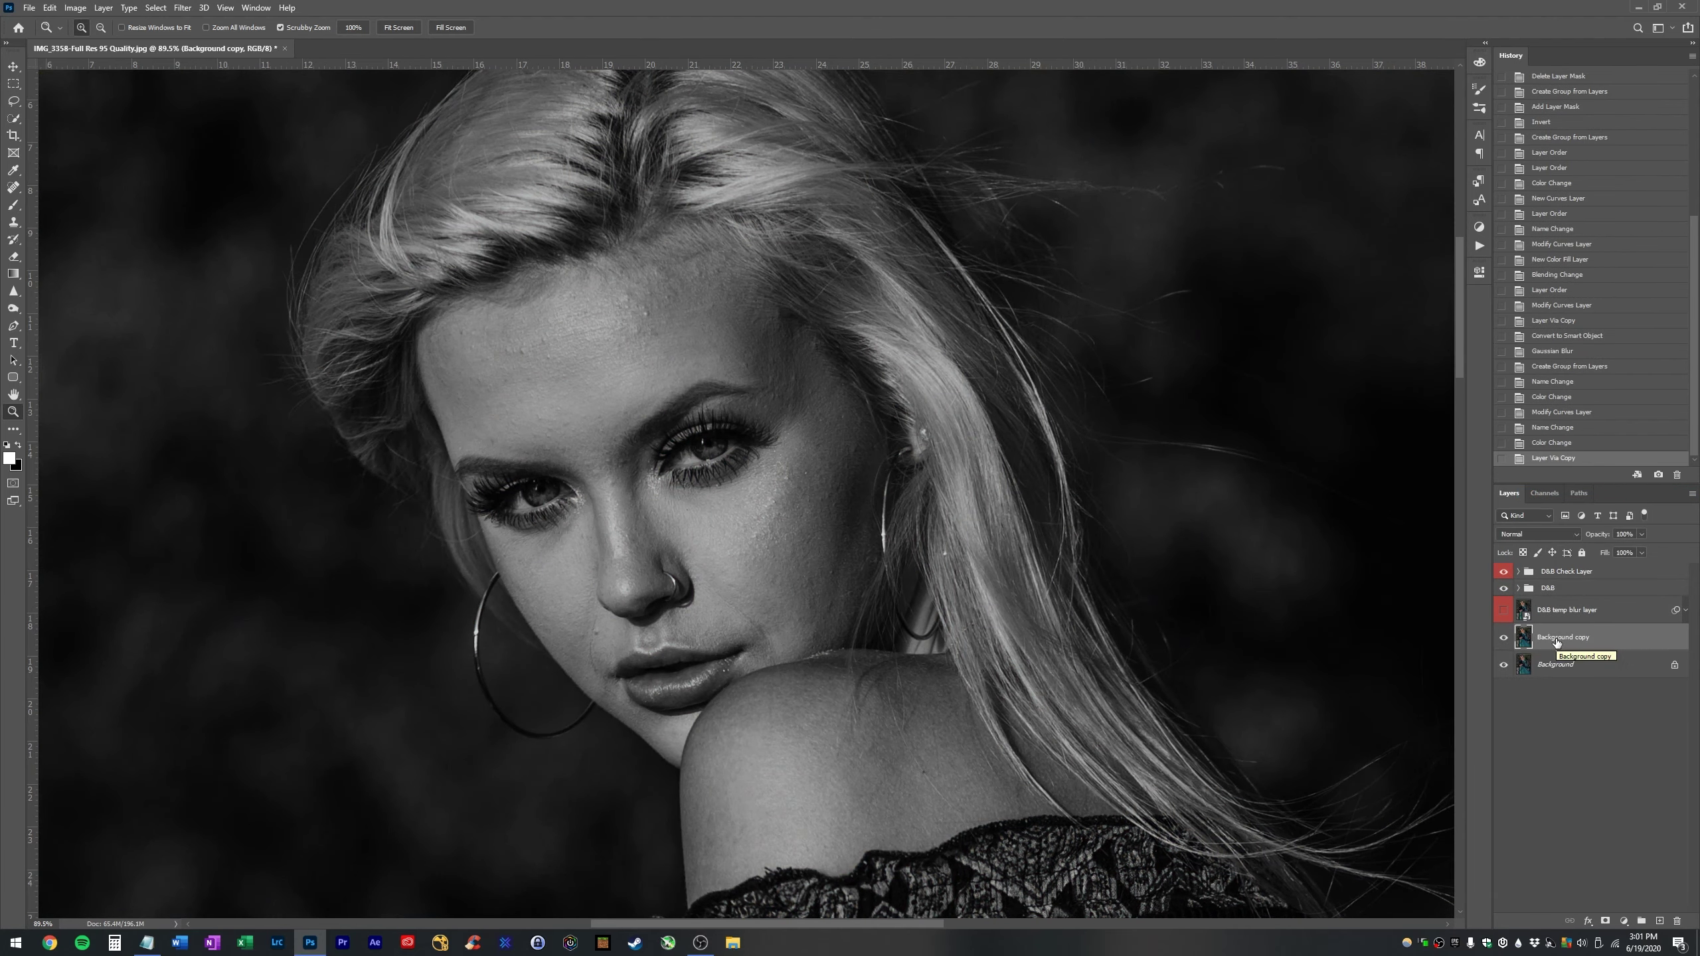
pyautogui.press('j')
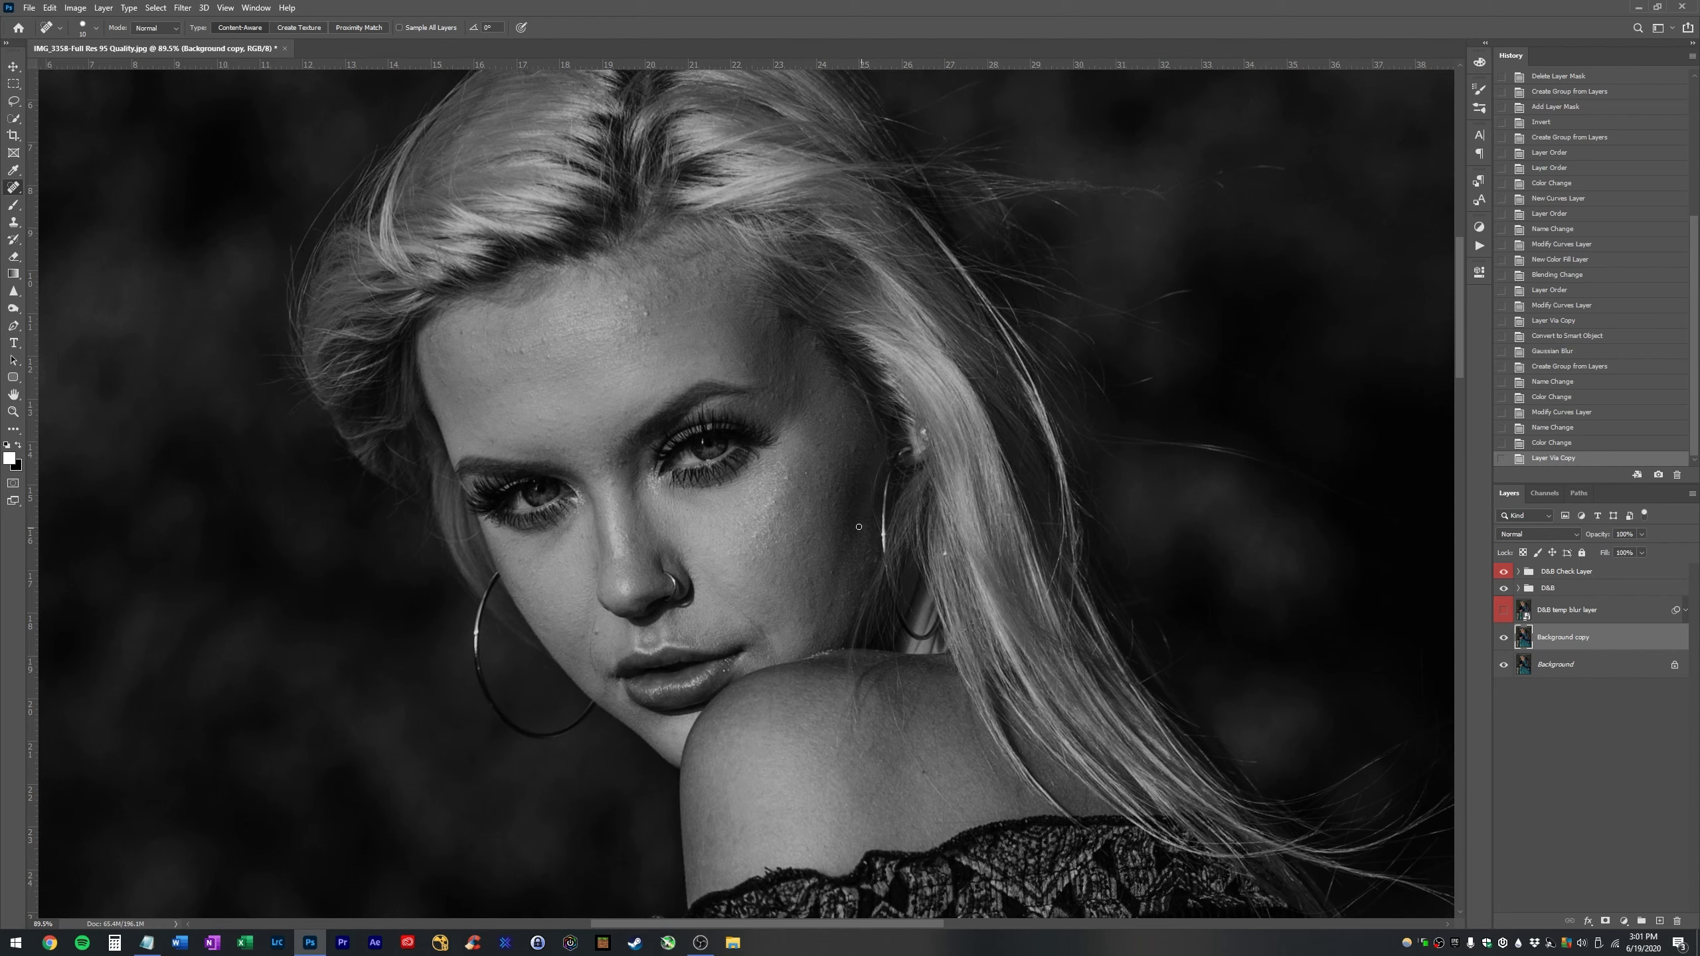
pyautogui.rightClick(14, 188)
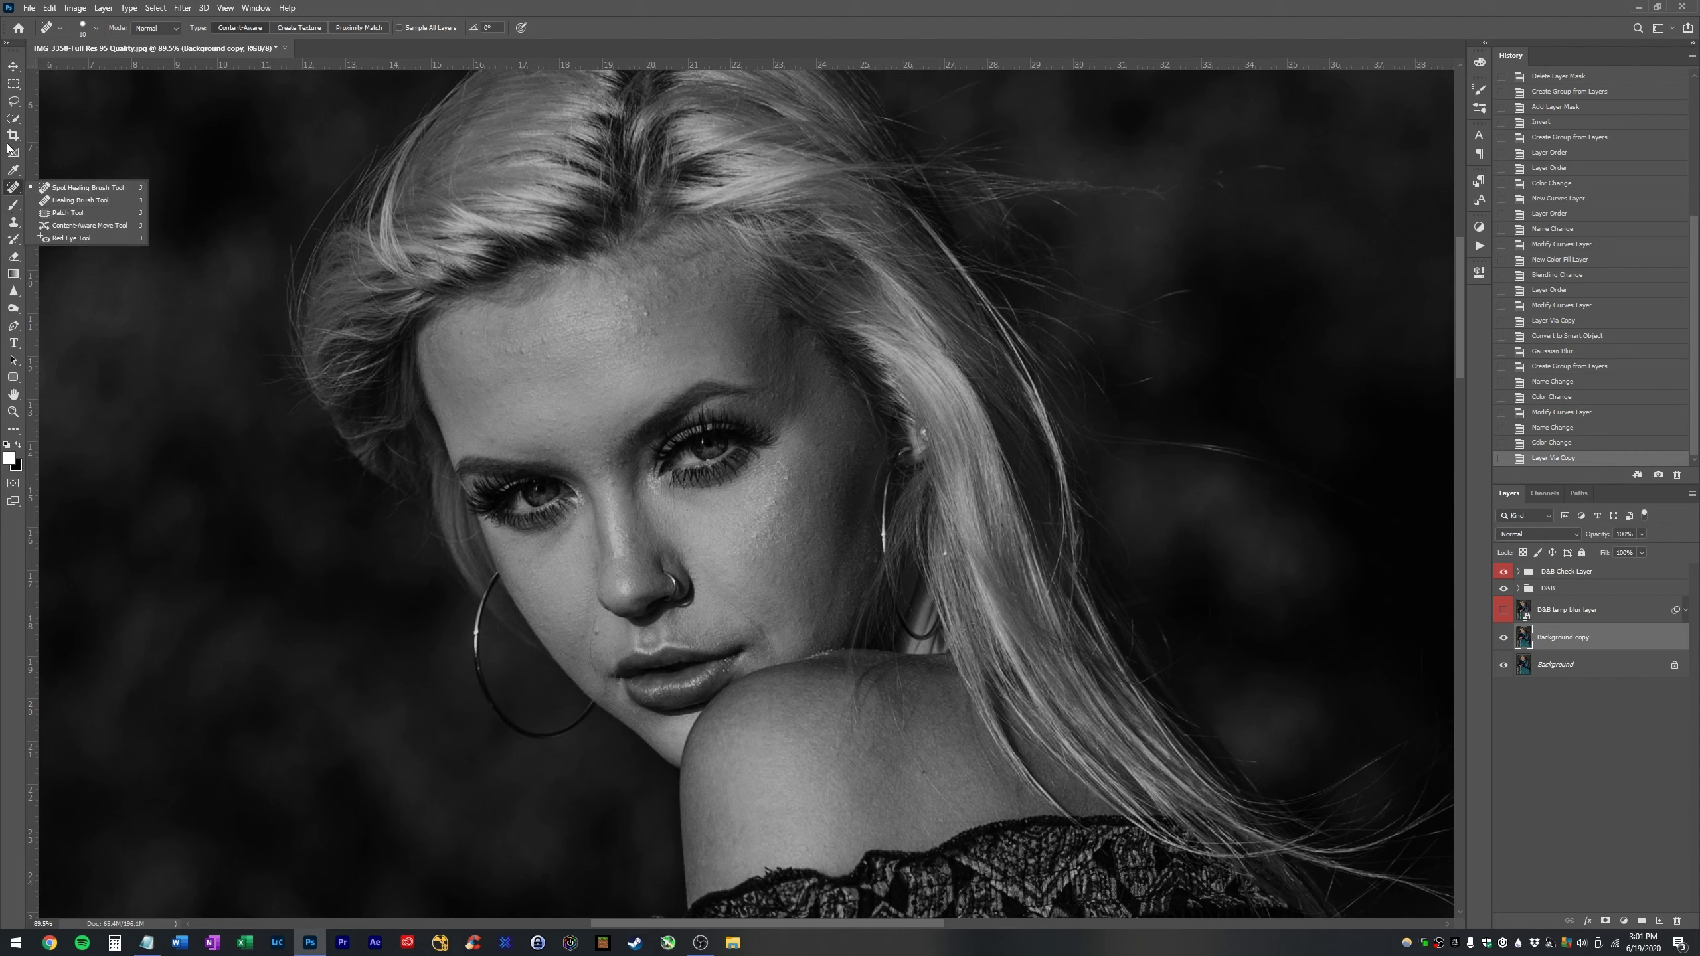
pyautogui.click(130, 189)
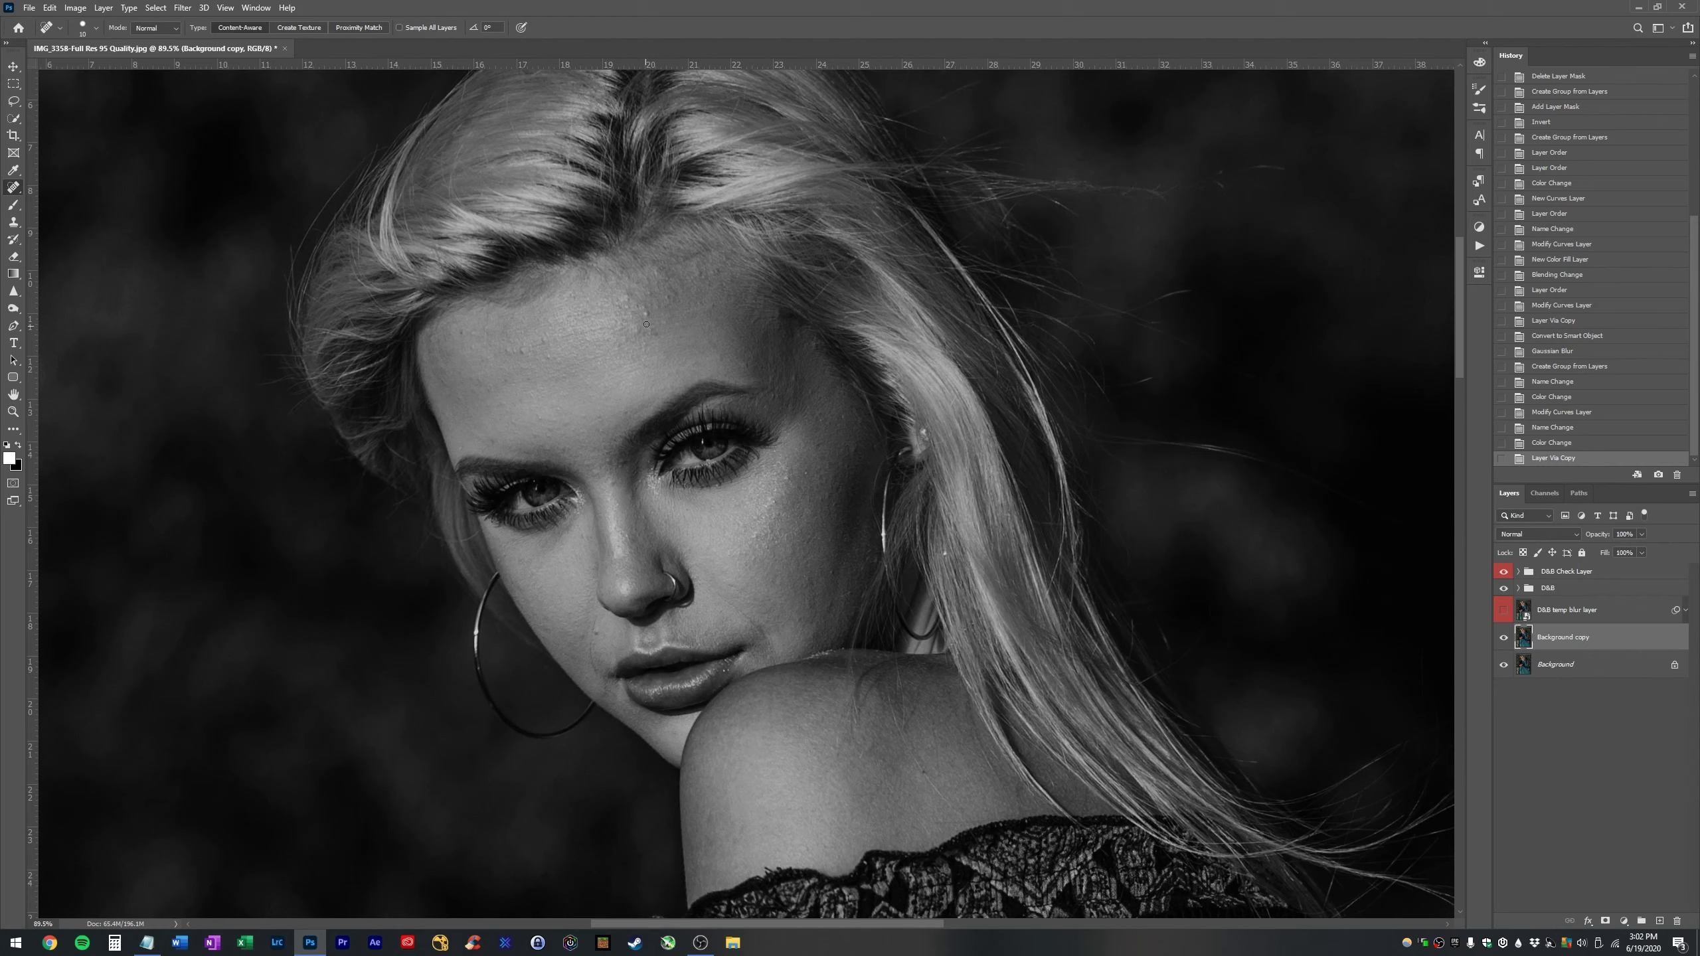
pyautogui.press(']')
# - Heal the first forehead blemishes at size 25, plus spots near the brow, cheek and shoulder
pyautogui.click(647, 314)
pyautogui.click(646, 314)
pyautogui.press(']')
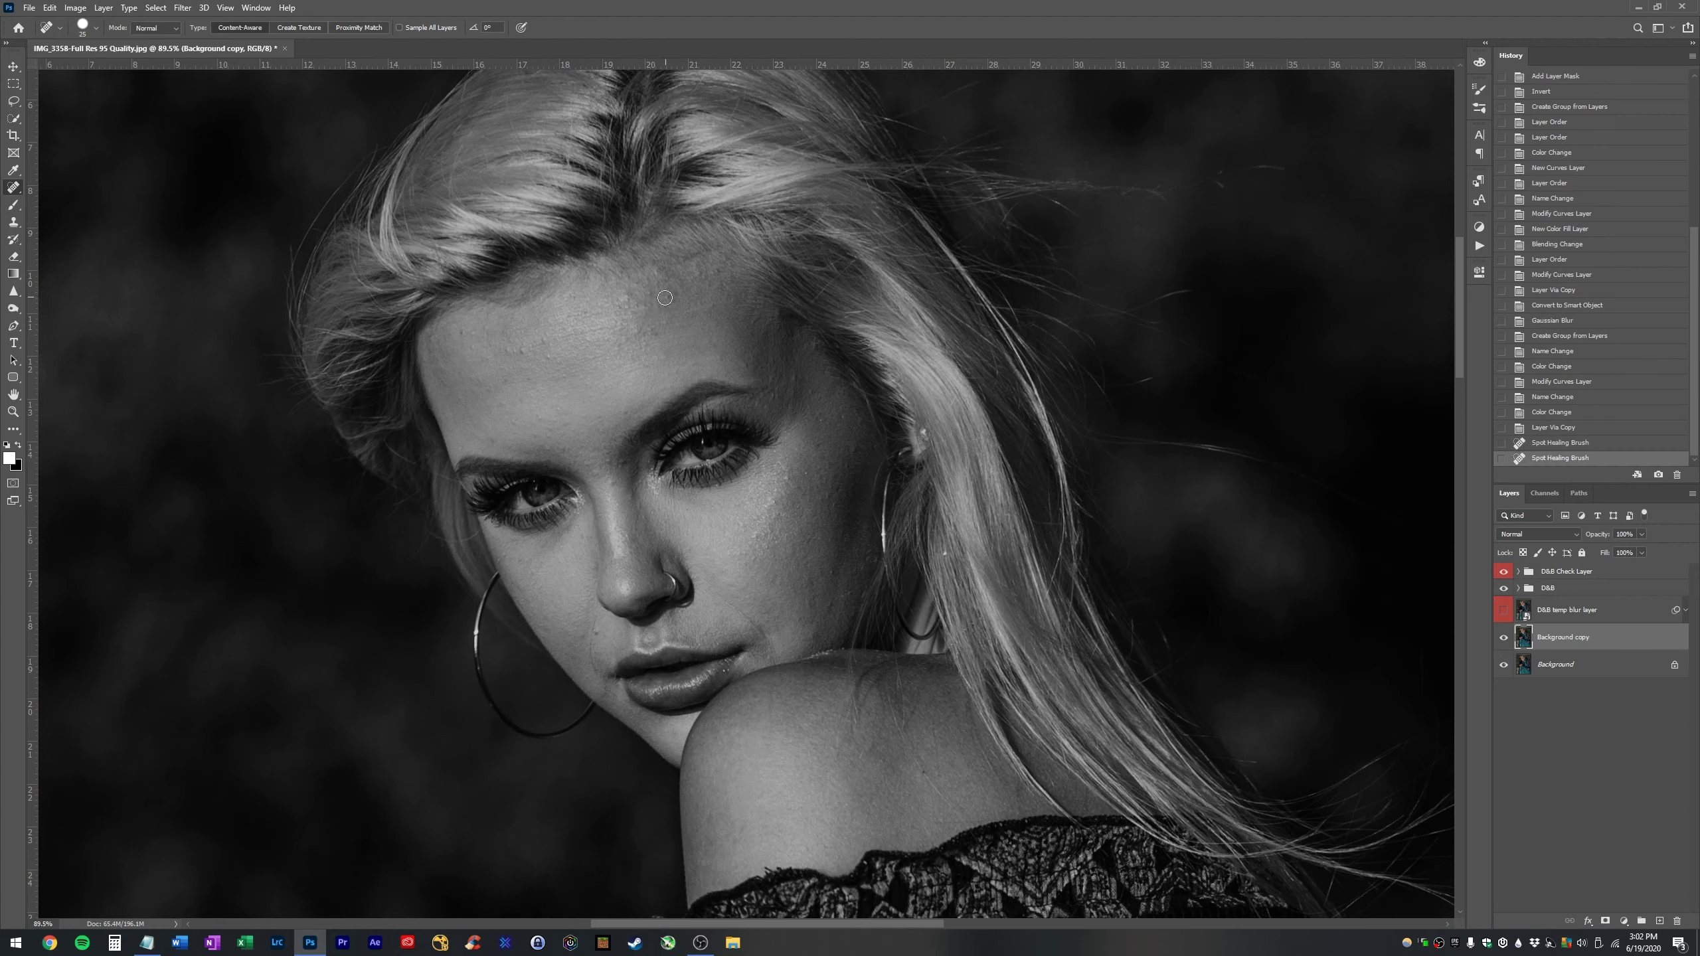
pyautogui.click(666, 296)
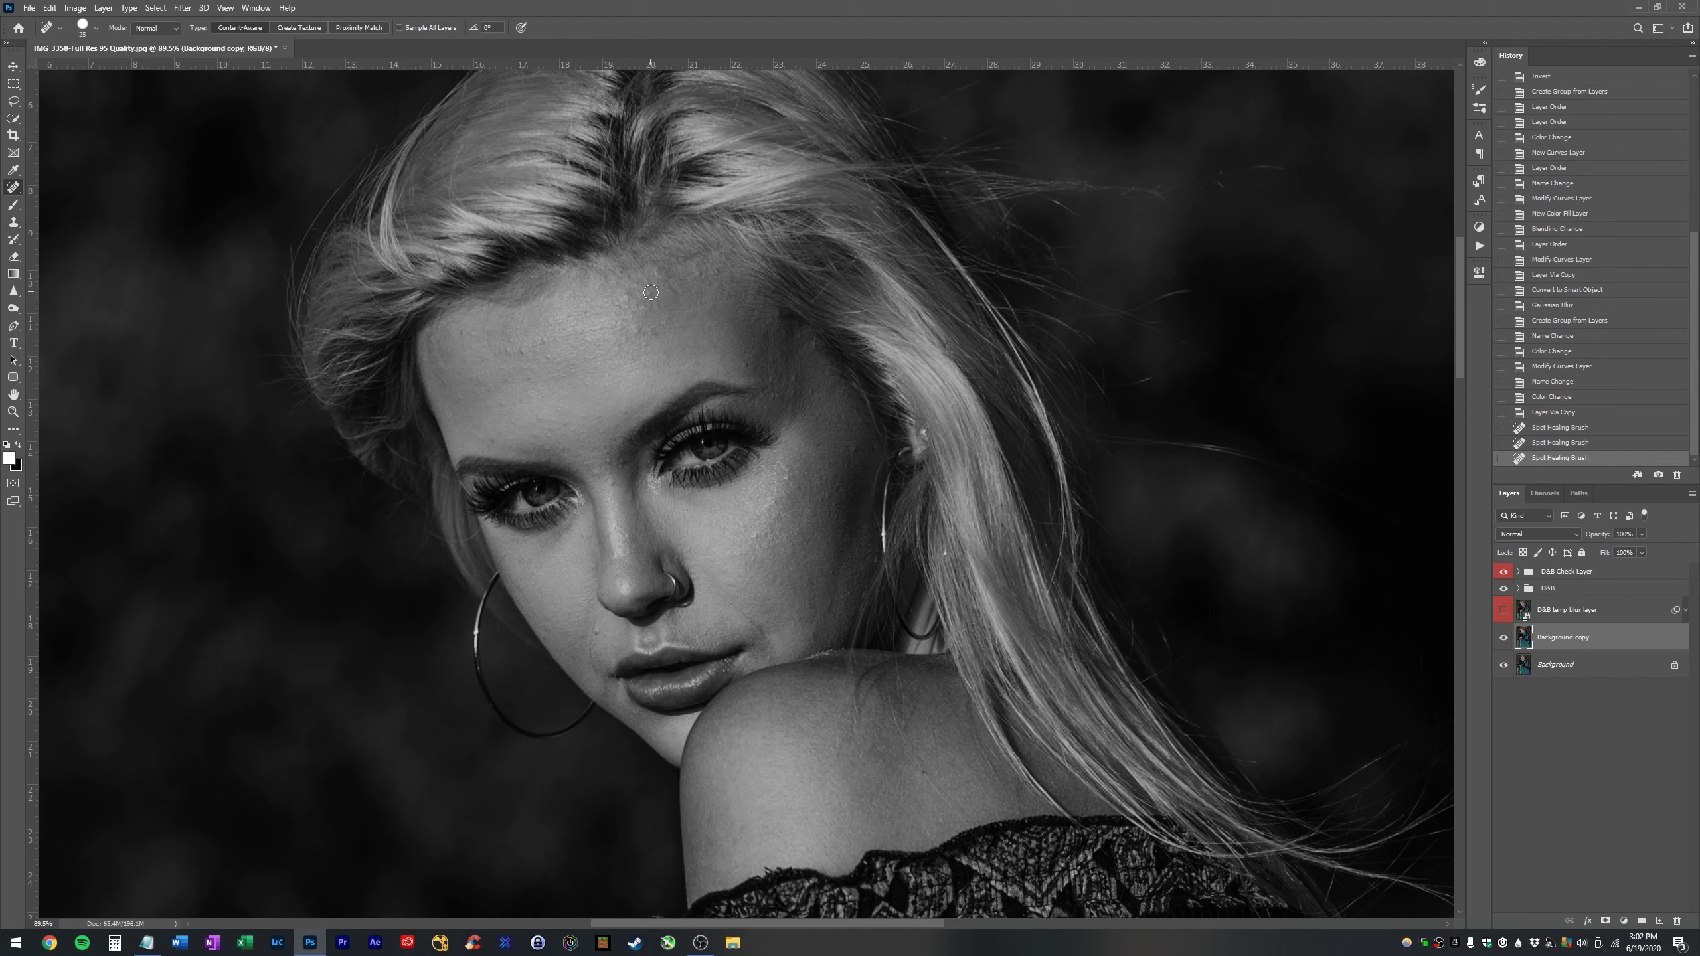
pyautogui.click(650, 294)
pyautogui.press('[')
pyautogui.press(']')
pyautogui.press(']')
pyautogui.click(656, 332)
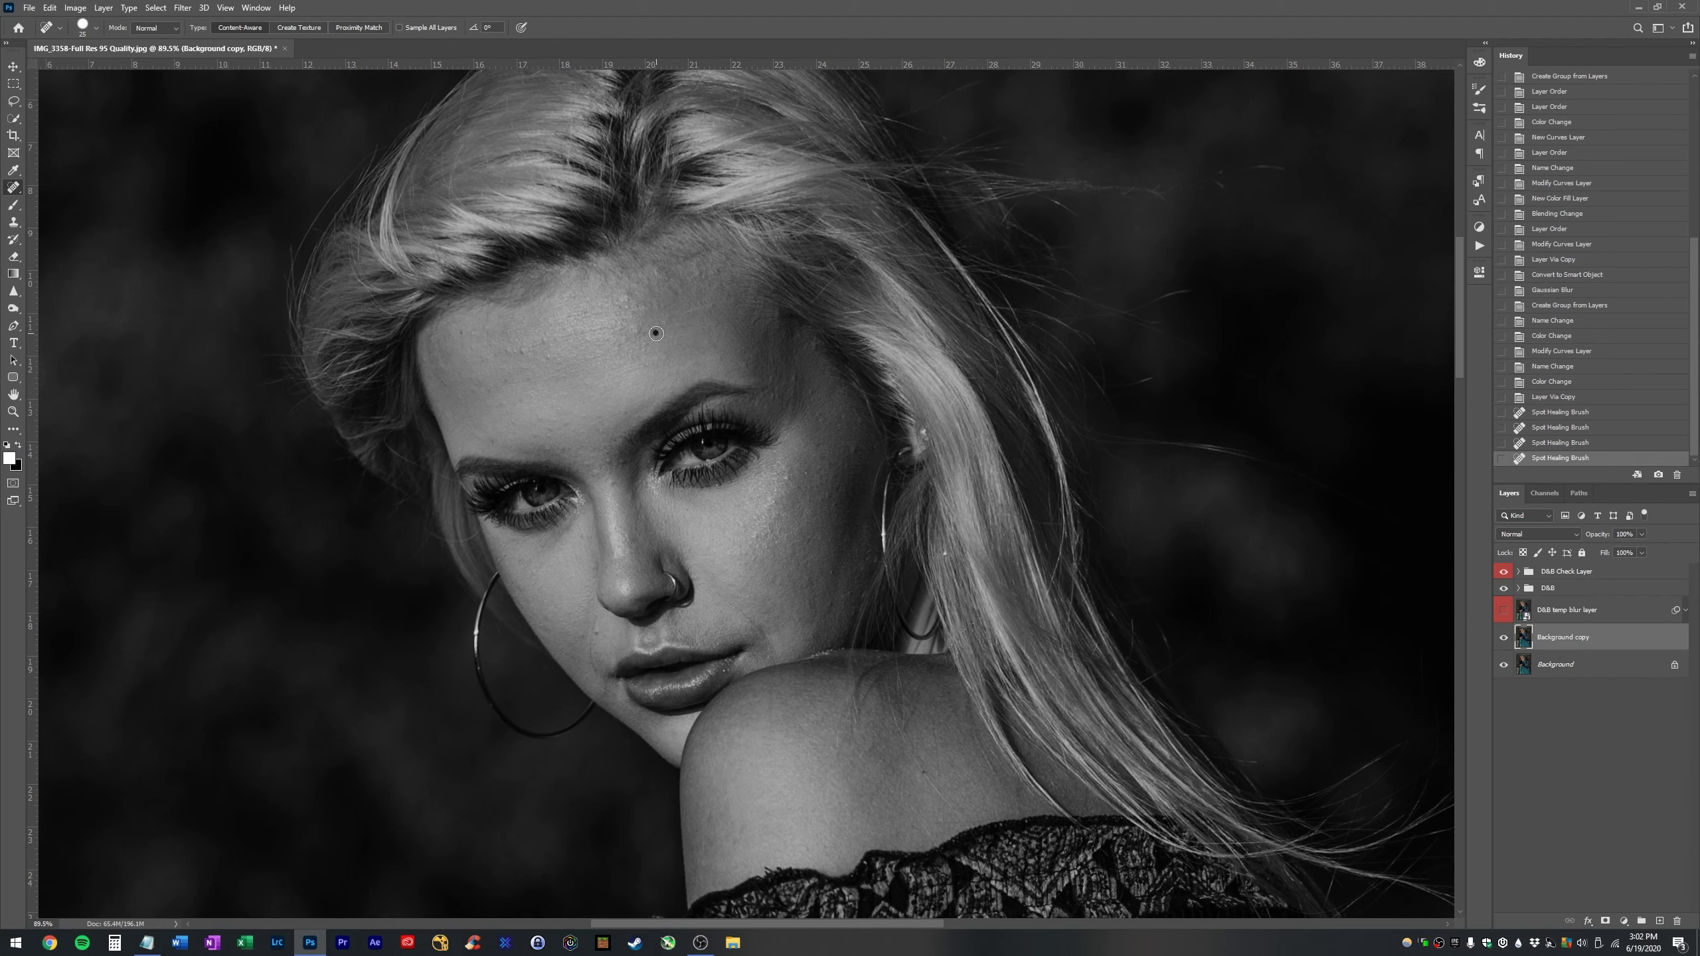
pyautogui.click(697, 373)
pyautogui.click(744, 363)
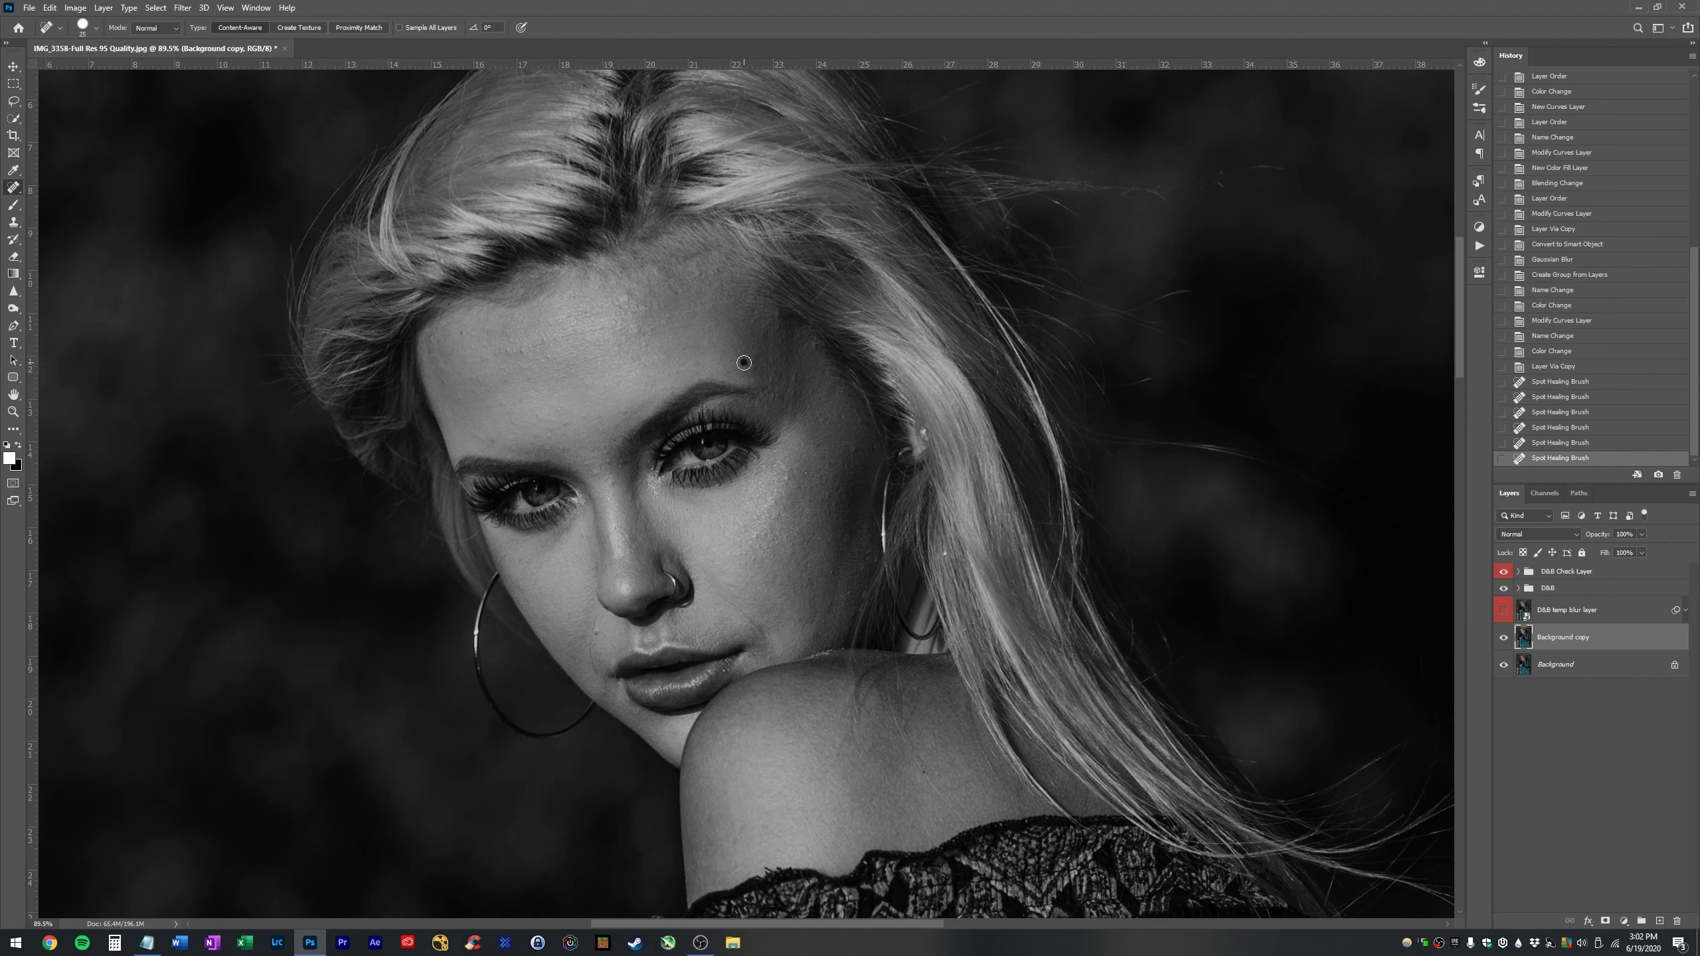
pyautogui.click(766, 406)
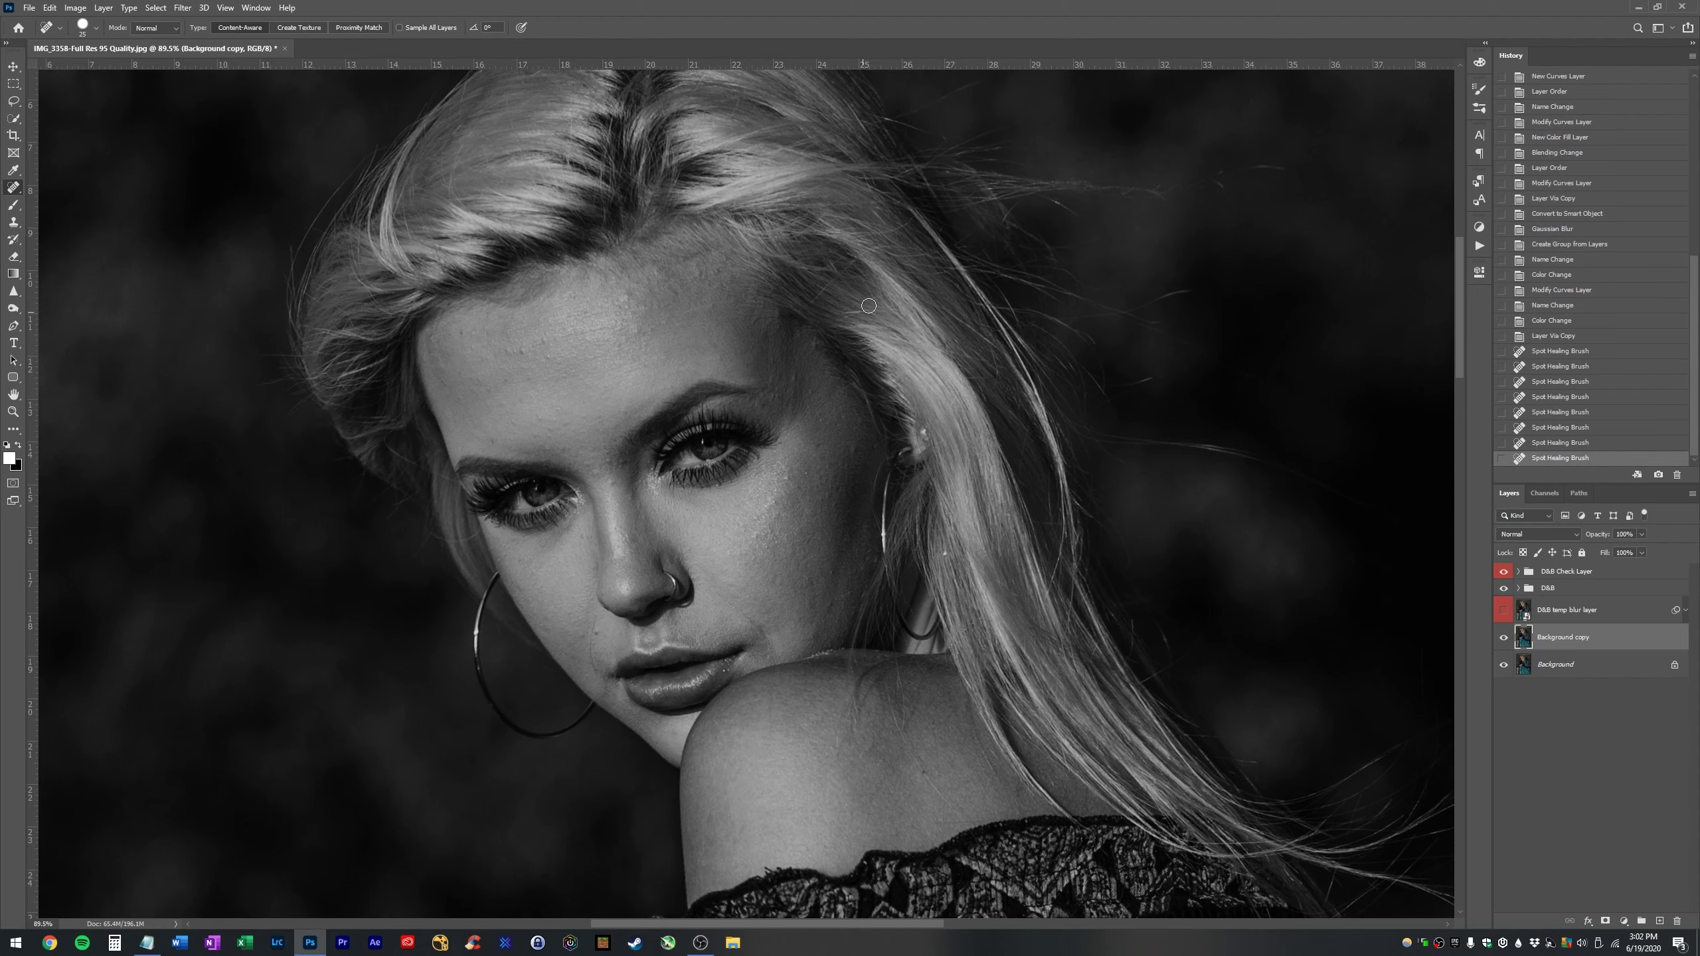
pyautogui.click(765, 407)
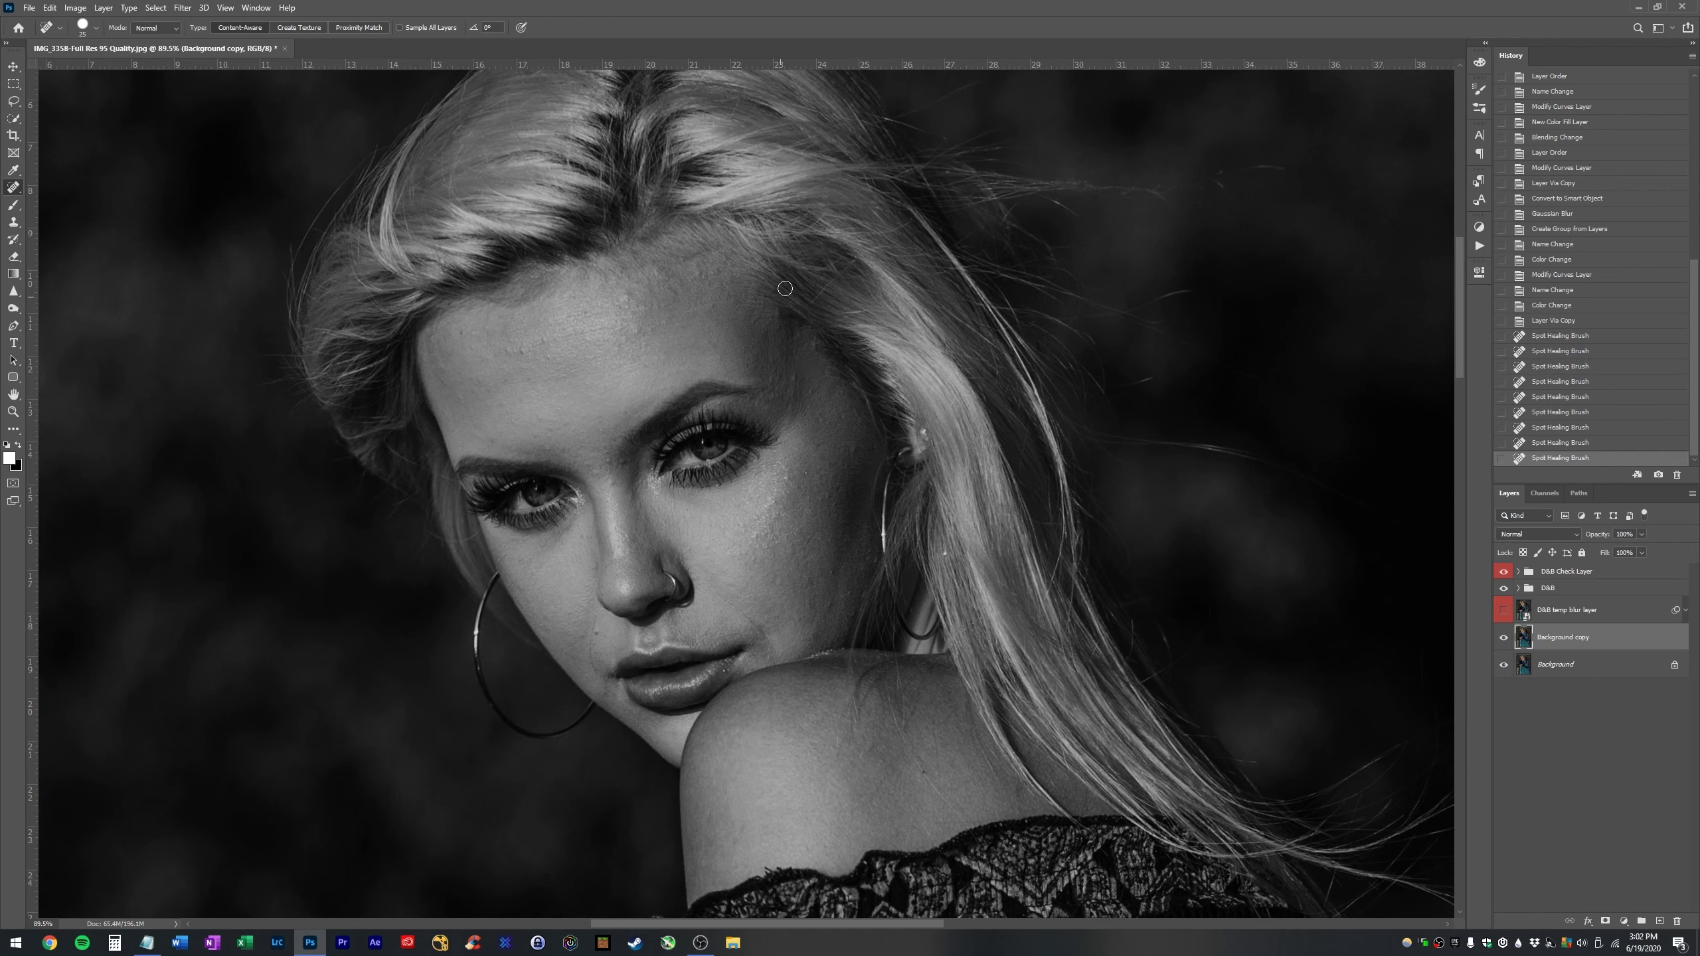
pyautogui.click(856, 450)
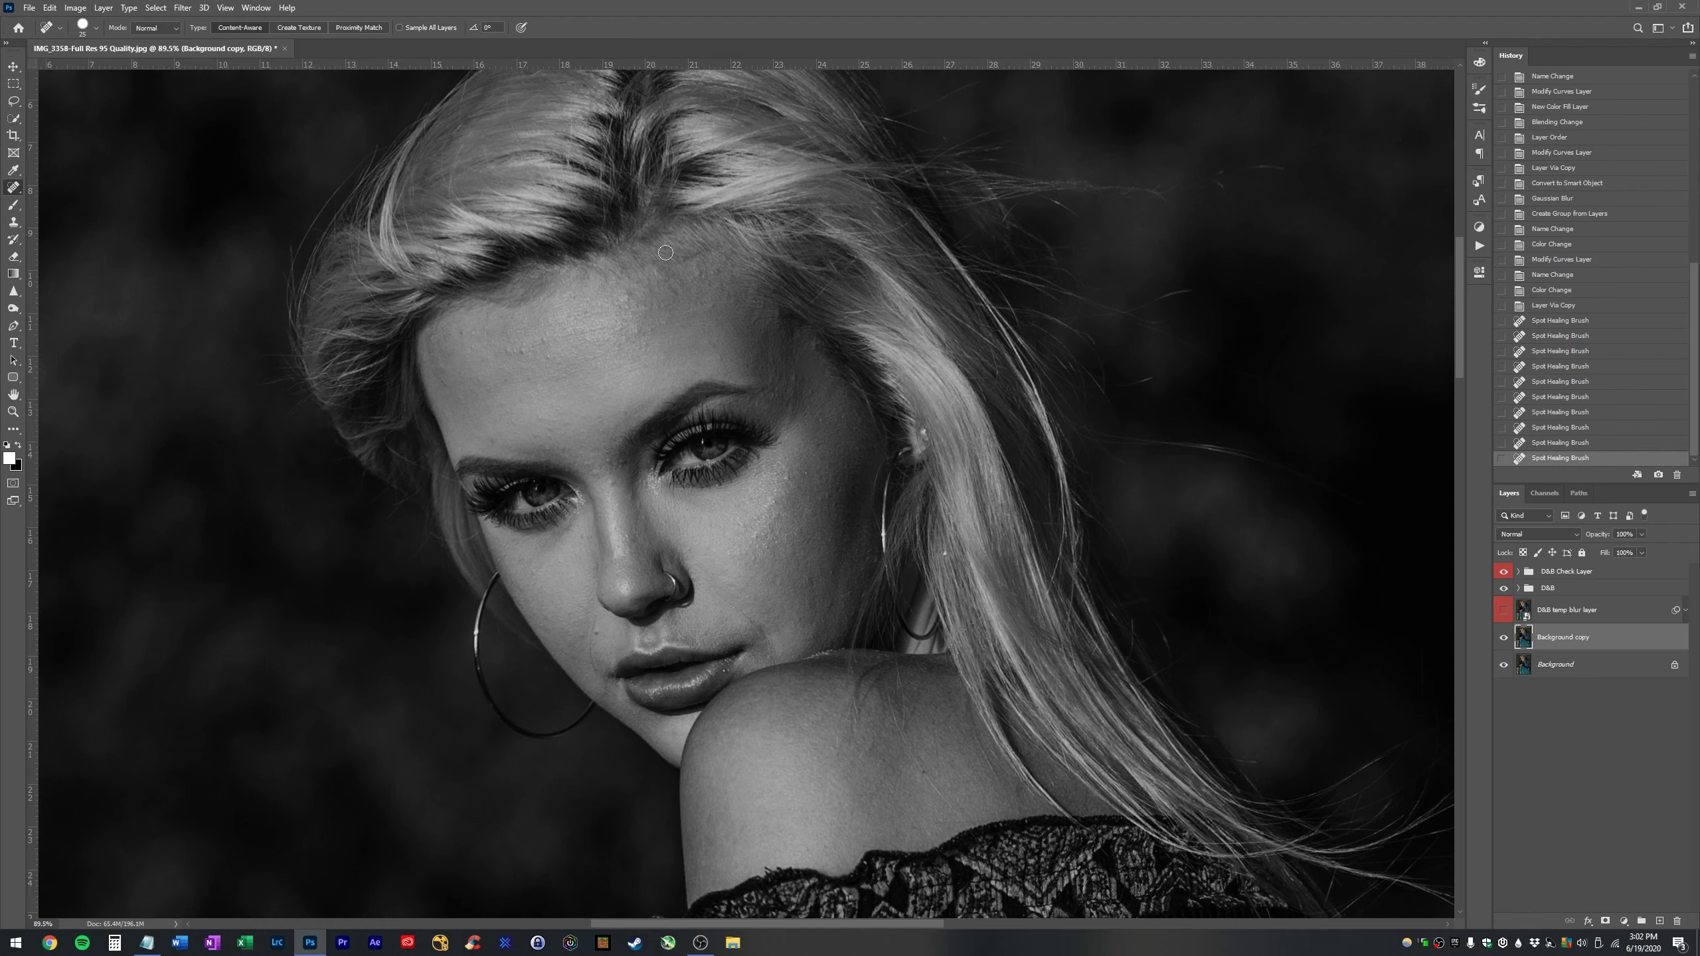
pyautogui.click(859, 449)
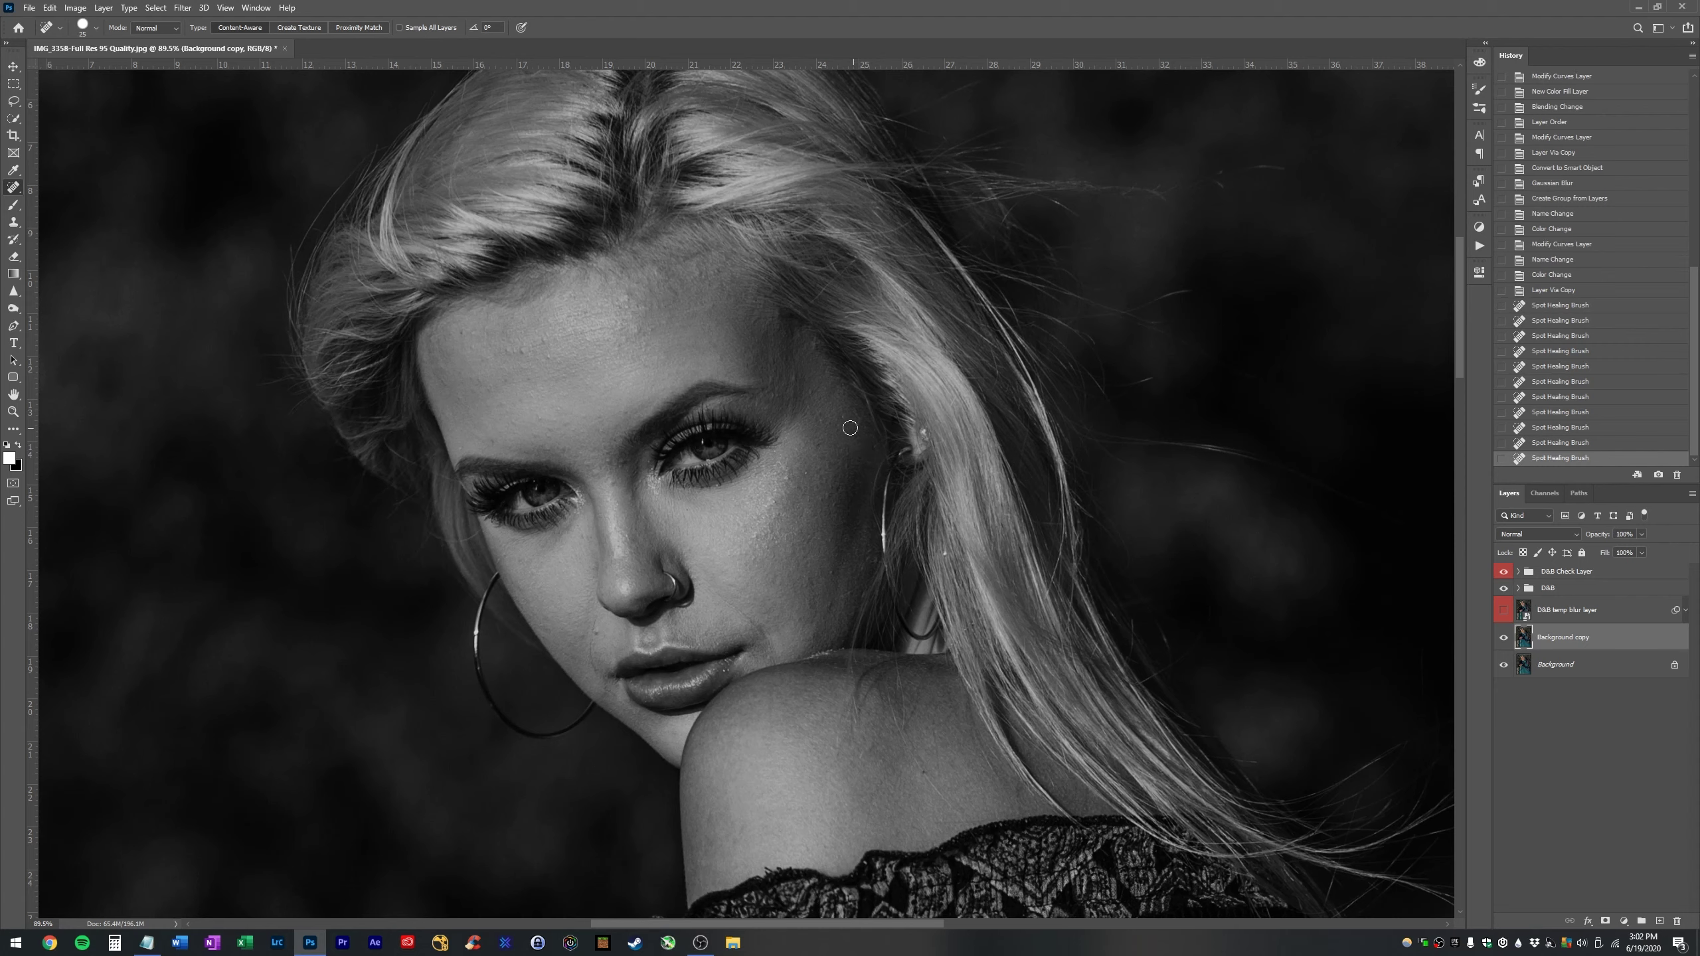
pyautogui.click(922, 772)
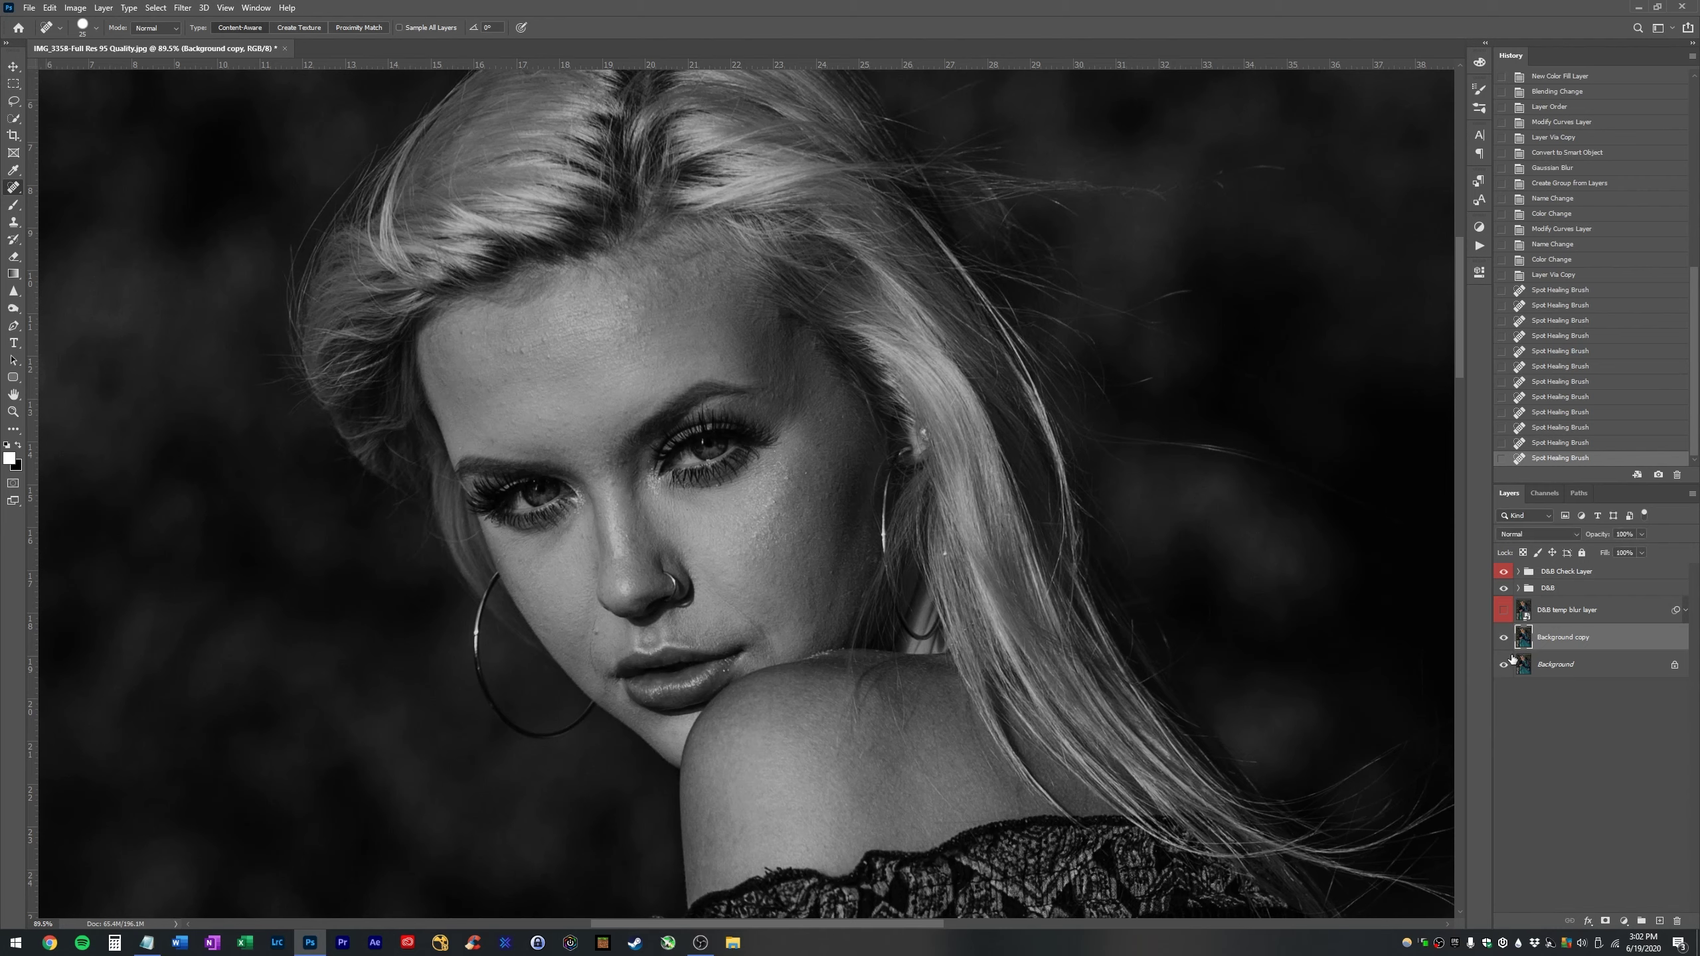
# - Heal the remaining forehead spots across the left side of the forehead
pyautogui.click(806, 476)
pyautogui.click(626, 411)
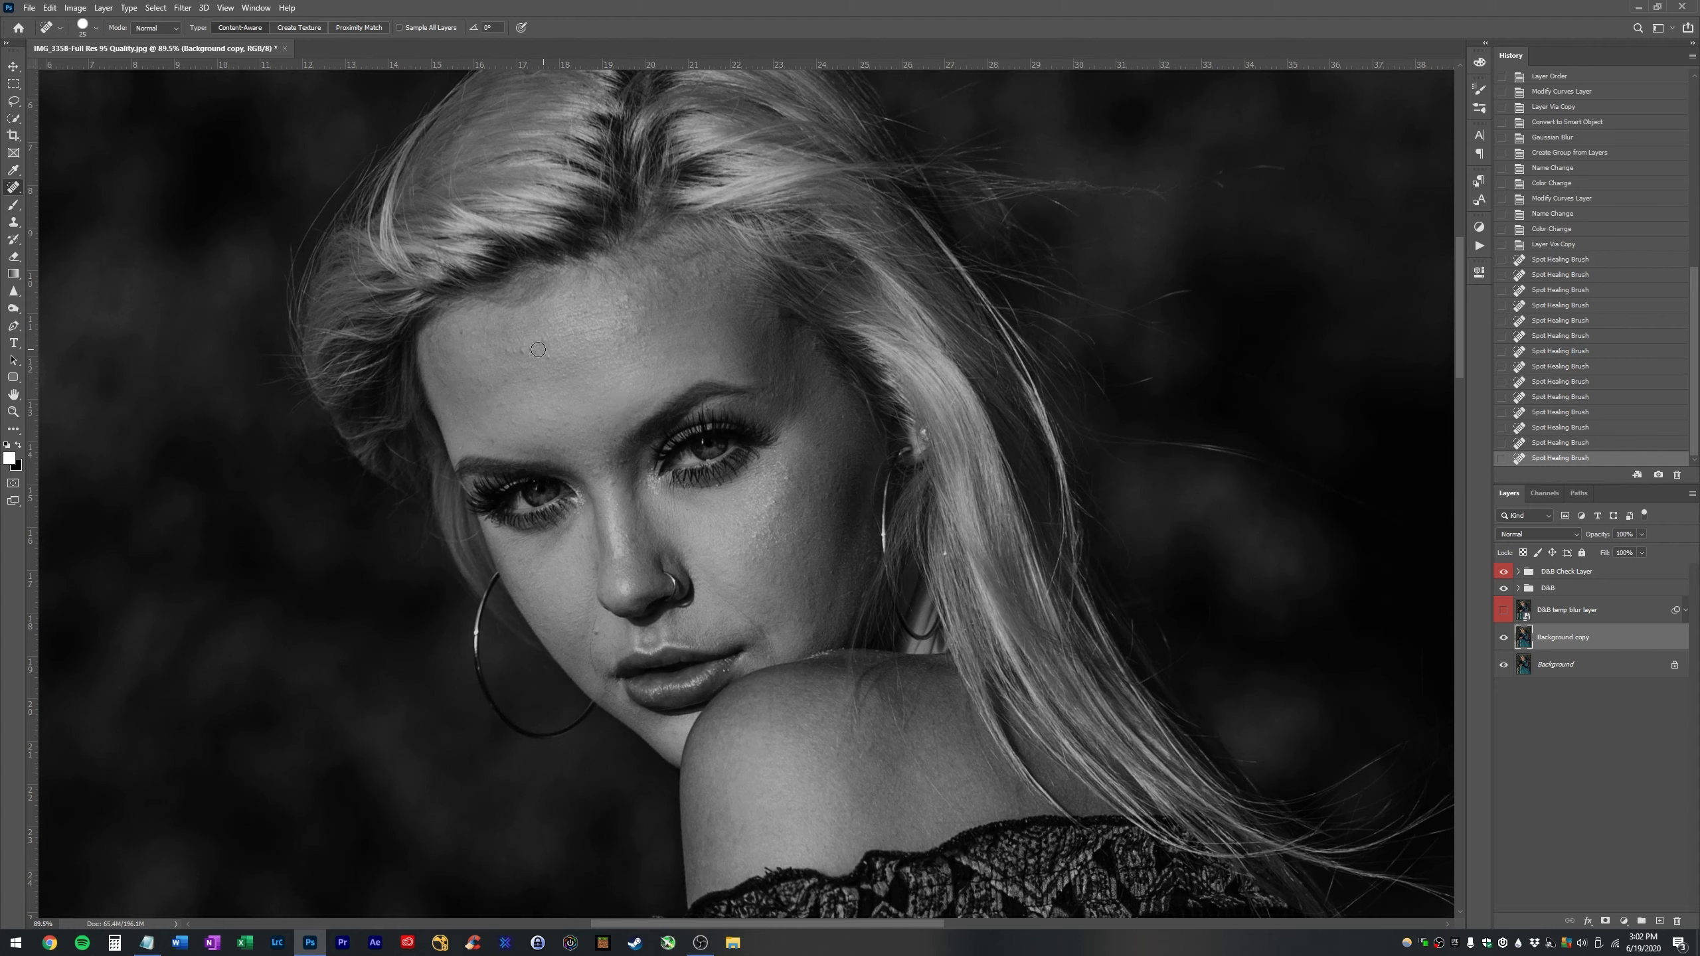
pyautogui.click(522, 352)
pyautogui.click(548, 358)
pyautogui.click(544, 343)
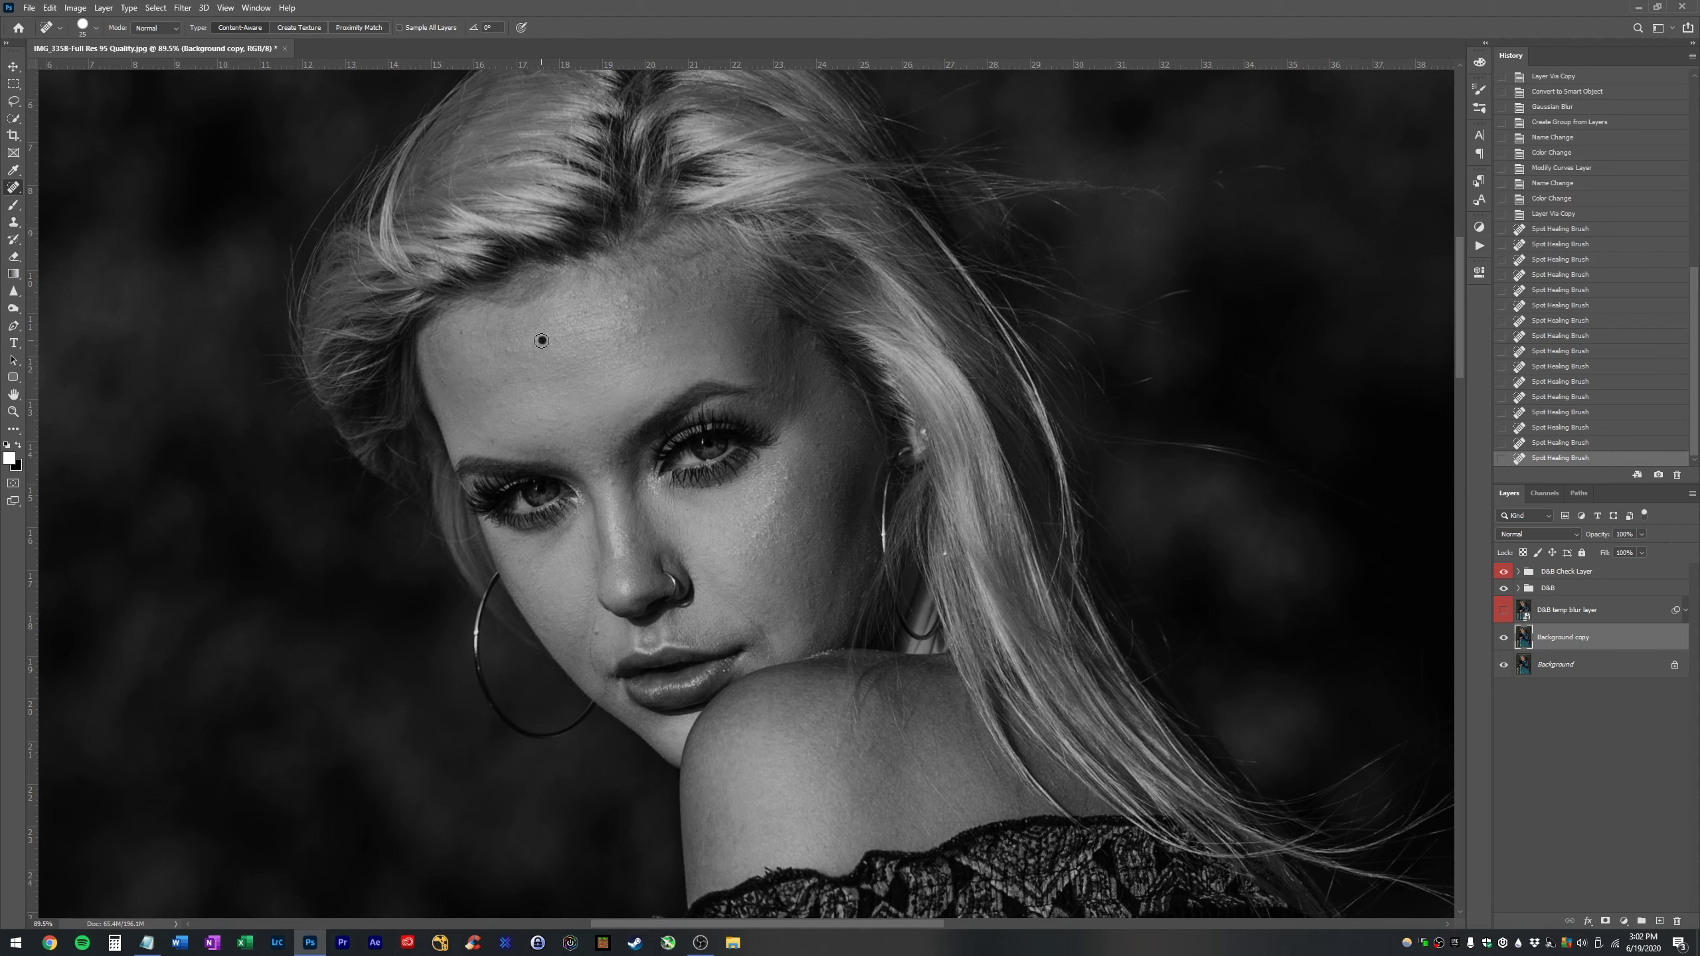
pyautogui.click(509, 353)
pyautogui.click(506, 334)
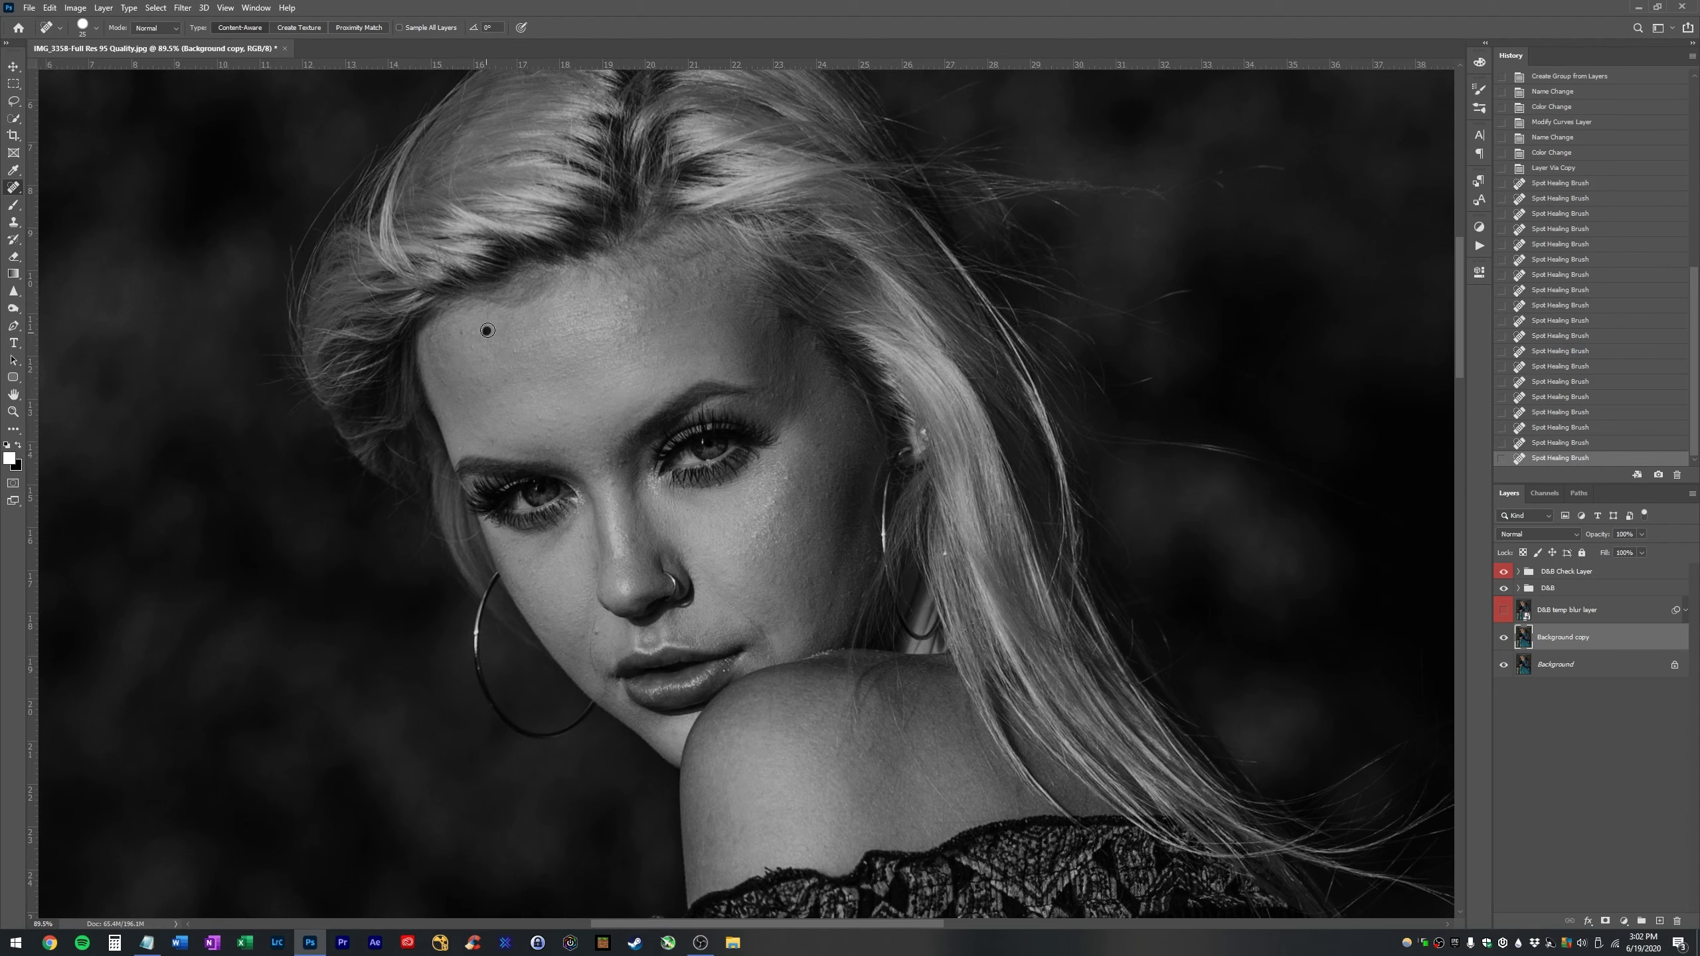
pyautogui.click(486, 329)
pyautogui.scroll(3, 526, 377)
pyautogui.press('[')
pyautogui.press('[')
pyautogui.press('[')
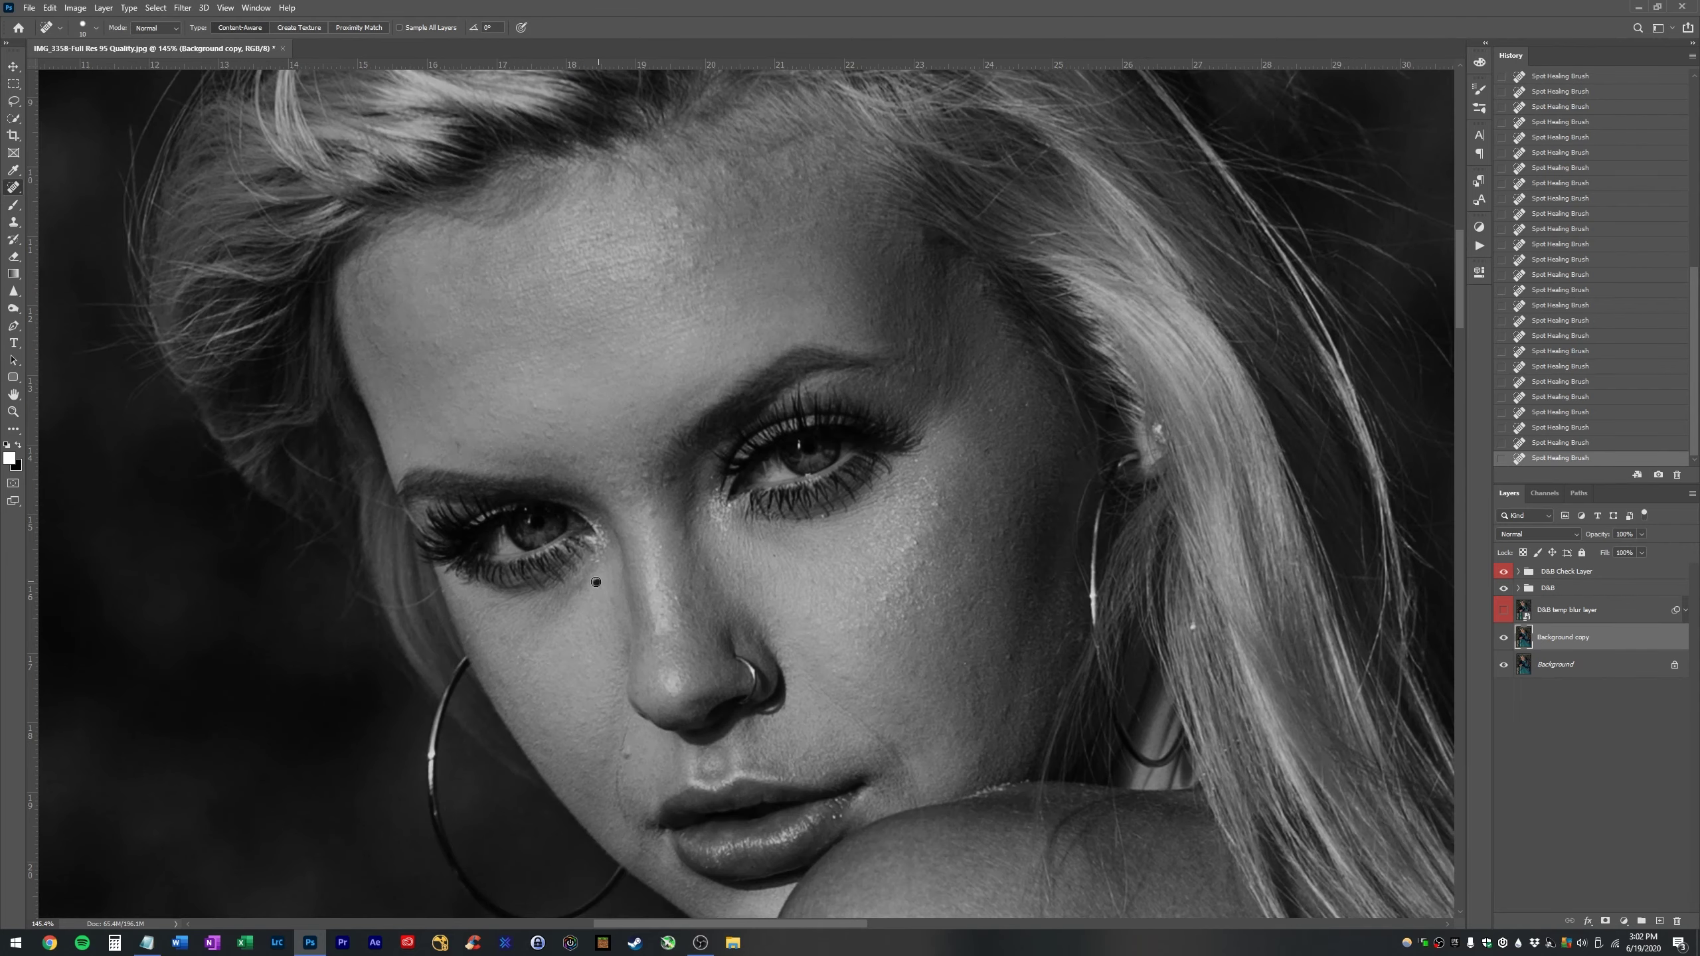
pyautogui.press(']')
pyautogui.press(']')
# - Heal the small blemishes along and around the left brow
pyautogui.click(547, 436)
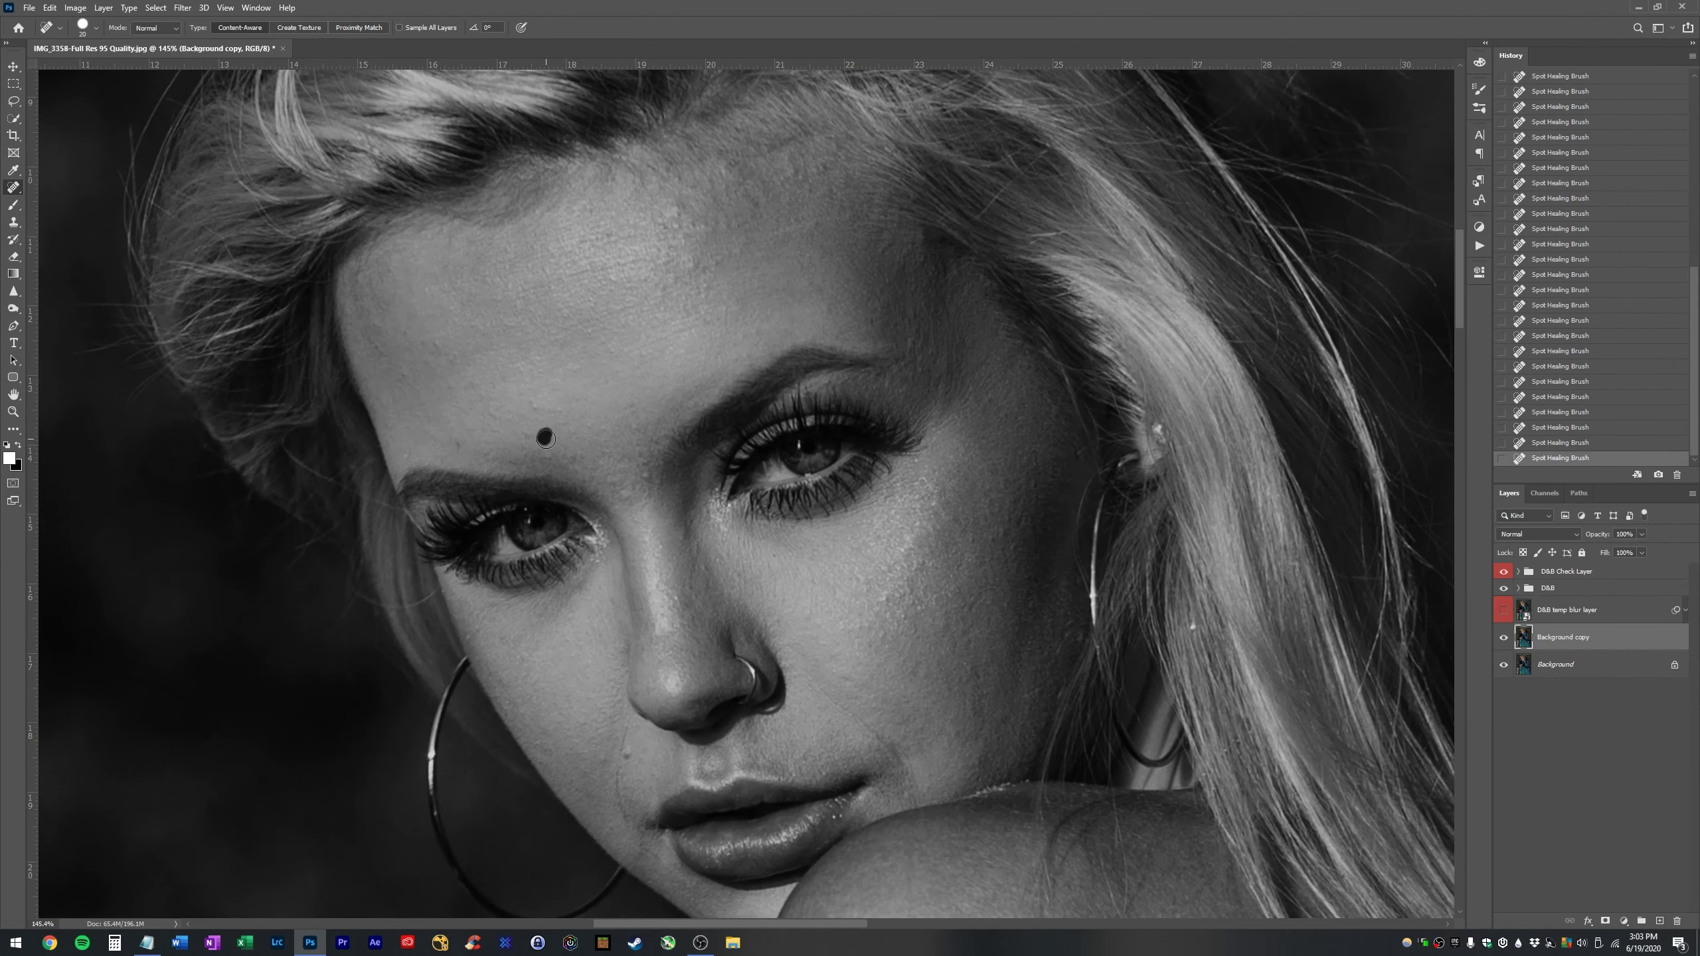
pyautogui.click(456, 448)
pyautogui.click(437, 343)
pyautogui.click(525, 371)
pyautogui.click(456, 457)
pyautogui.click(407, 457)
pyautogui.press('[')
pyautogui.click(408, 454)
pyautogui.click(511, 459)
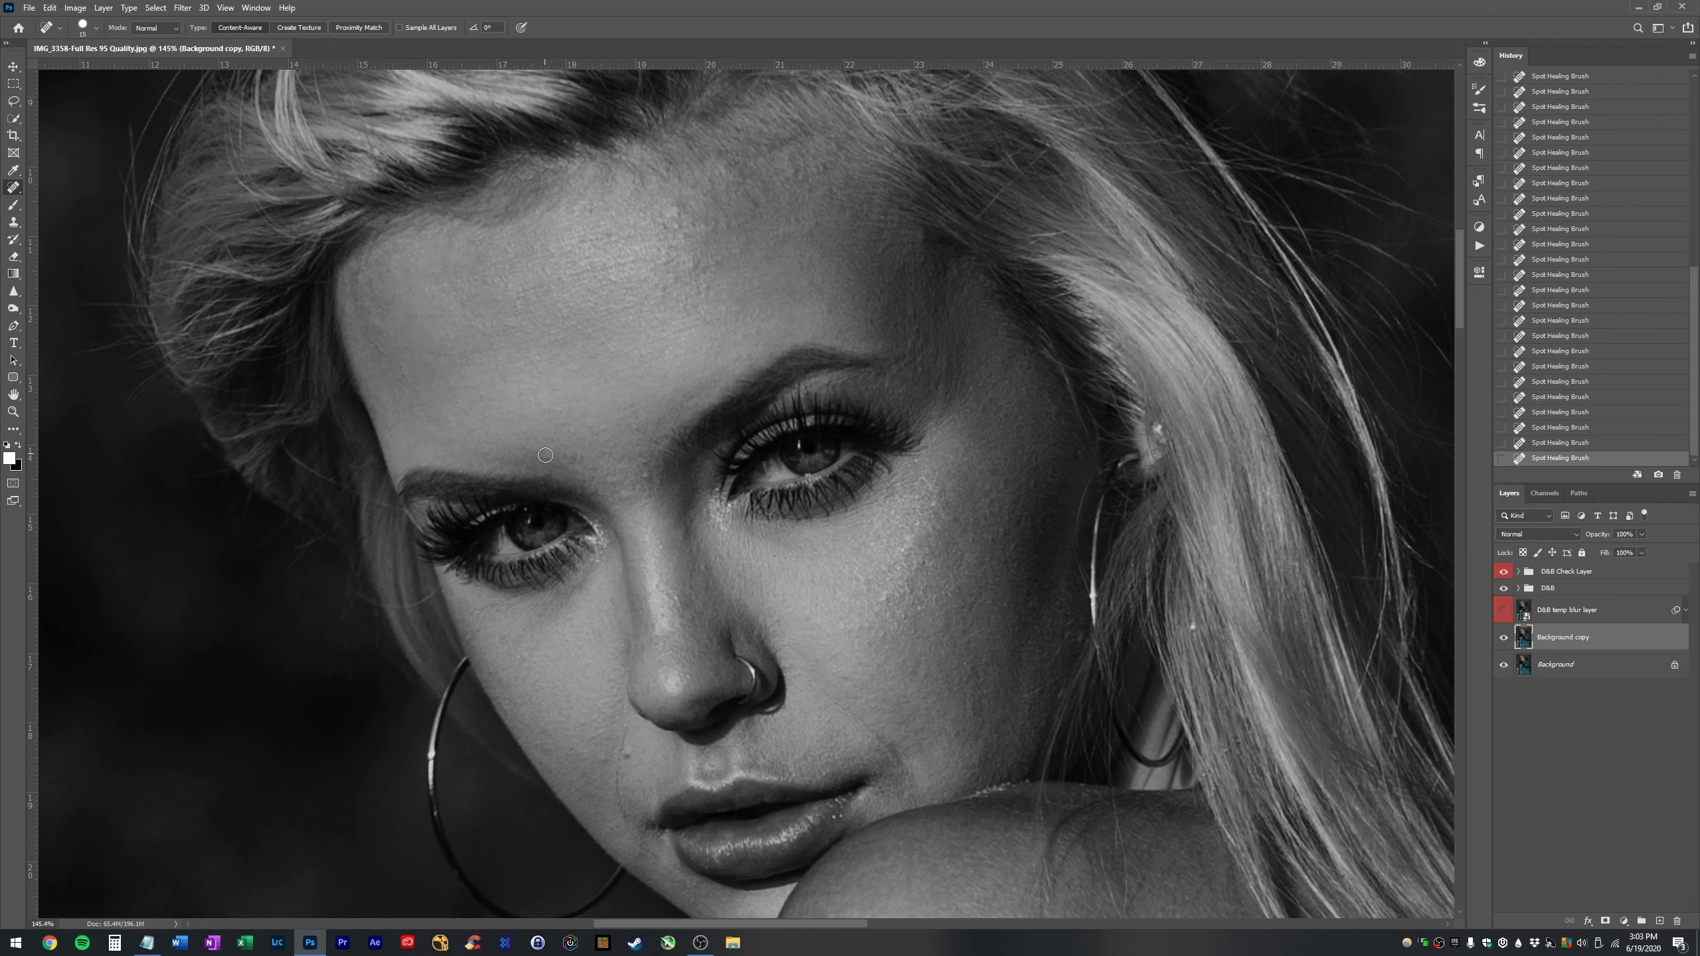
pyautogui.press(']')
# - Heal the cluster of spots between the brows
pyautogui.click(645, 477)
pyautogui.click(643, 462)
pyautogui.click(639, 444)
pyautogui.click(634, 428)
pyautogui.click(577, 455)
pyautogui.click(623, 493)
pyautogui.click(639, 488)
pyautogui.click(643, 505)
pyautogui.press('[')
# - Heal spots on the side and bridge of the nose and bright spots on the cheek
pyautogui.click(702, 562)
pyautogui.click(676, 499)
pyautogui.click(813, 576)
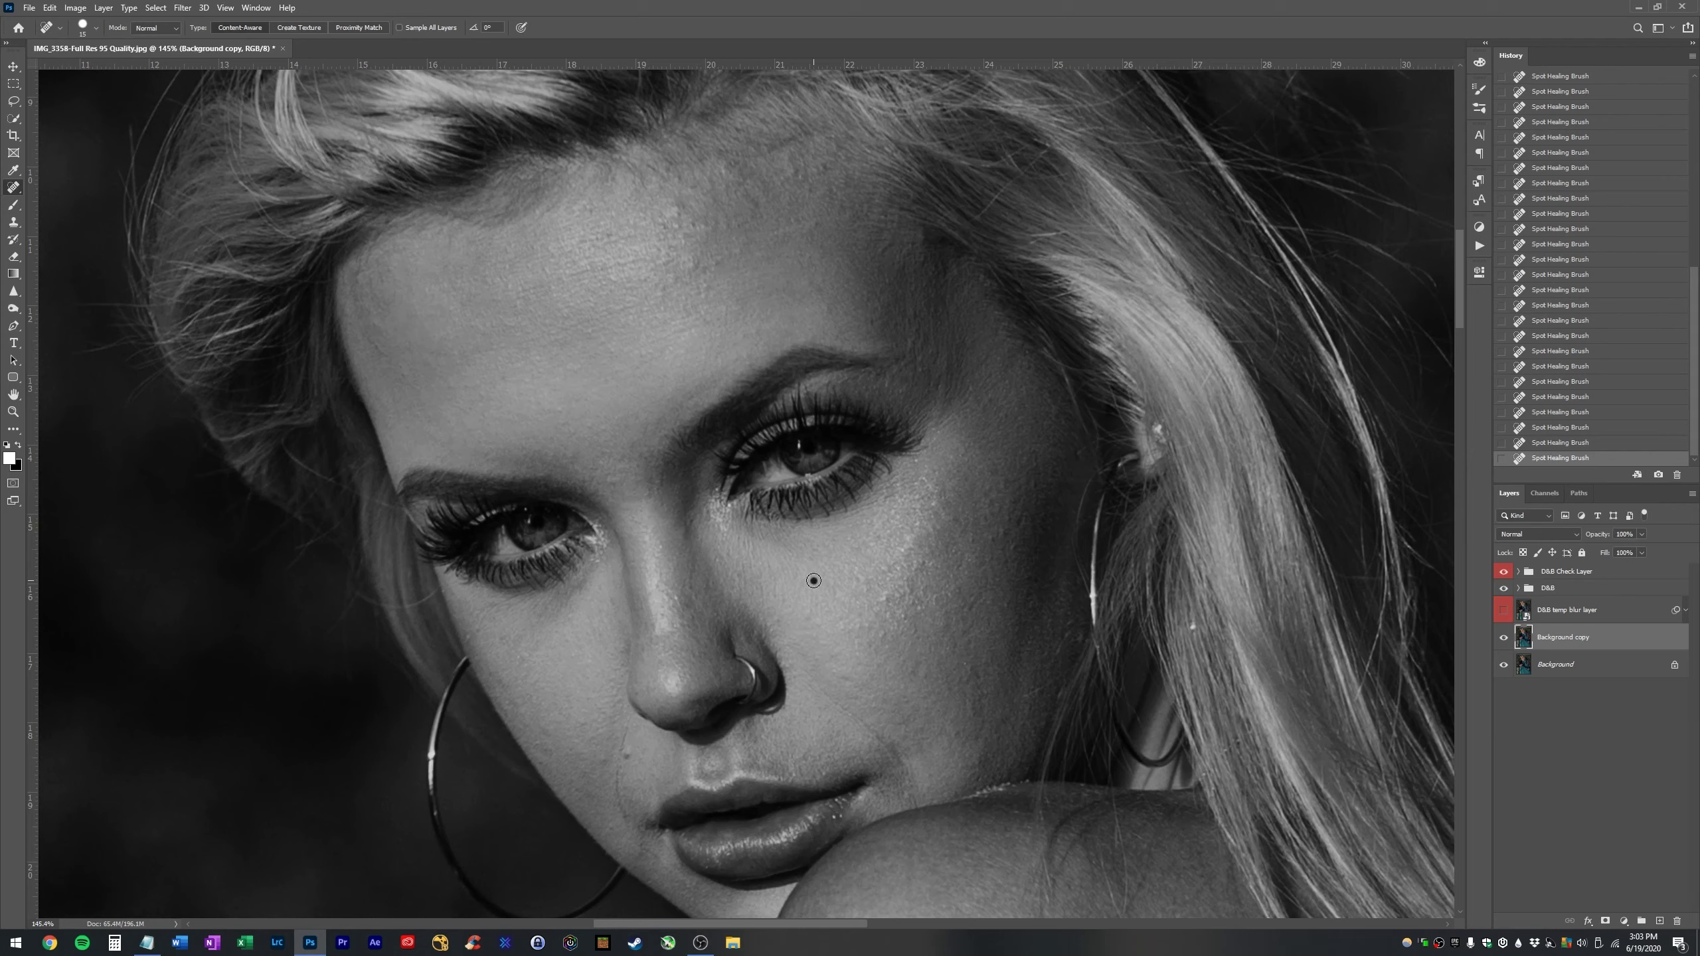
pyautogui.click(902, 616)
pyautogui.click(919, 565)
pyautogui.click(967, 665)
pyautogui.scroll(-2, 562, 753)
# - Heal spots near the upper lip and on the cheek under the eye, including a fine line
pyautogui.click(596, 699)
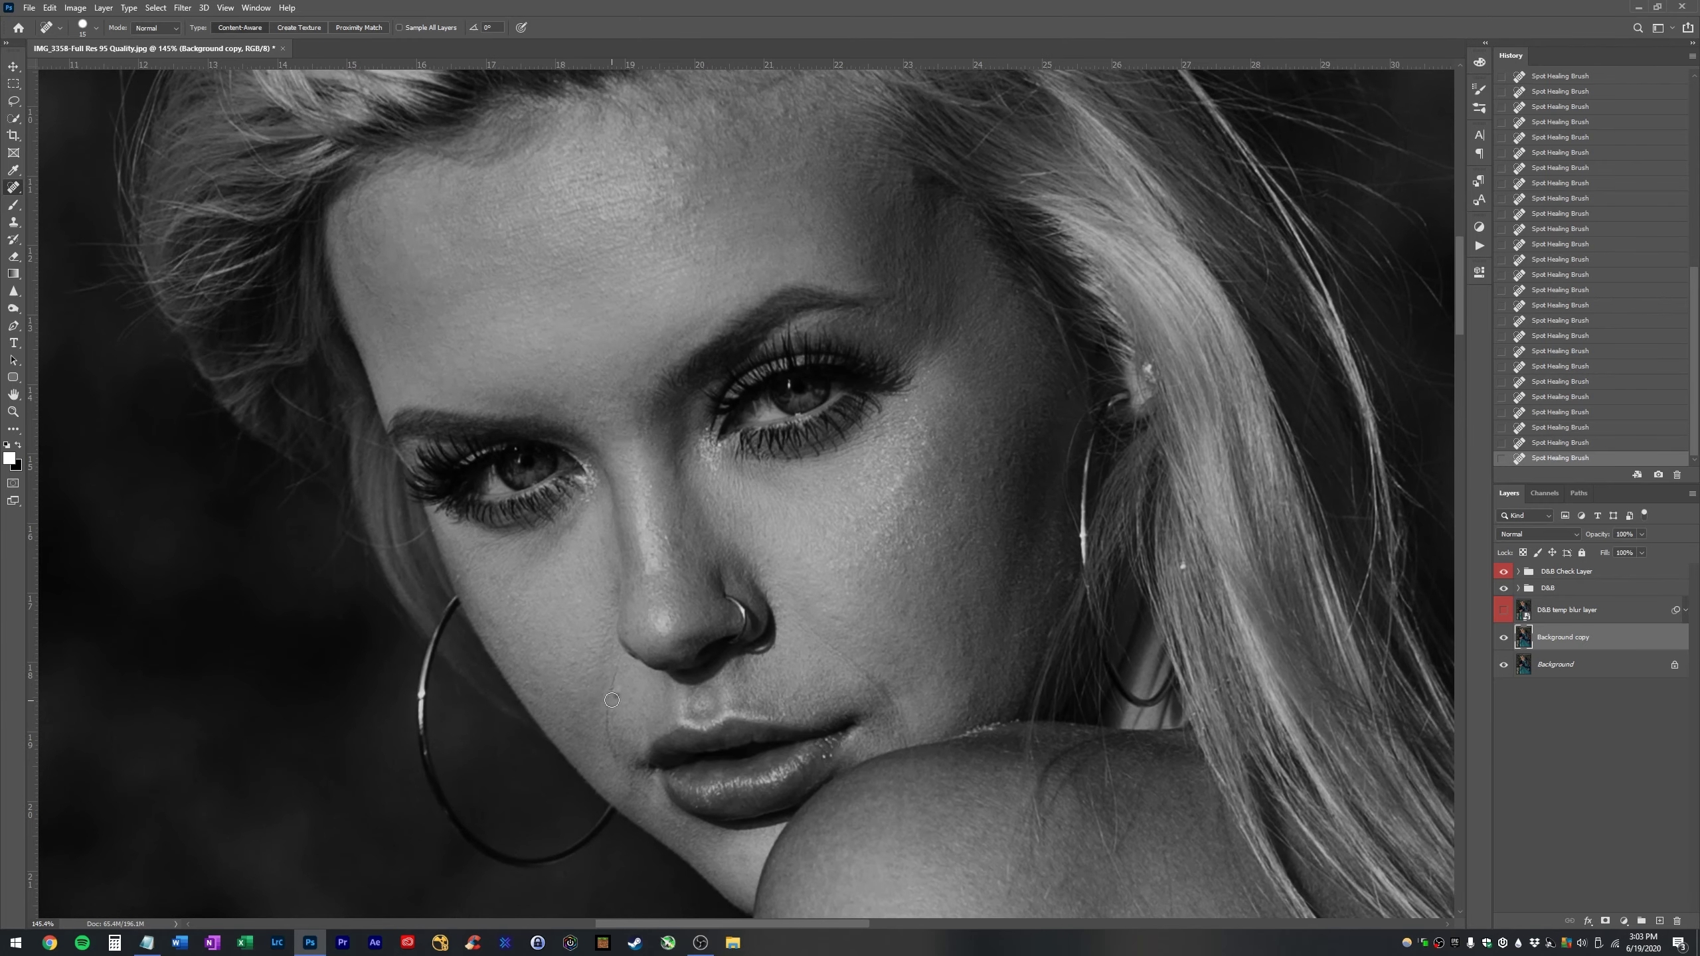
pyautogui.click(611, 700)
pyautogui.moveTo(460, 575); pyautogui.dragTo(469, 567)
pyautogui.click(494, 581)
pyautogui.click(514, 600)
pyautogui.click(519, 567)
pyautogui.click(485, 554)
pyautogui.click(478, 544)
pyautogui.click(470, 550)
pyautogui.press('[')
pyautogui.moveTo(502, 538); pyautogui.dragTo(499, 540)
# - Heal the spot near the inner brow and the spots on the temple
pyautogui.click(599, 419)
pyautogui.click(366, 287)
pyautogui.click(407, 293)
pyautogui.click(399, 289)
# - Heal the small dark spots across the upper forehead
pyautogui.click(599, 176)
pyautogui.click(568, 181)
pyautogui.click(670, 154)
pyautogui.click(655, 166)
pyautogui.click(667, 169)
pyautogui.click(669, 147)
# - Heal the cluster of blemishes on the right side of the forehead
pyautogui.click(704, 232)
pyautogui.click(697, 227)
pyautogui.click(695, 235)
pyautogui.click(712, 247)
pyautogui.click(700, 257)
pyautogui.click(688, 229)
pyautogui.click(635, 226)
pyautogui.click(651, 231)
pyautogui.click(669, 219)
pyautogui.click(684, 216)
pyautogui.click(698, 213)
pyautogui.click(682, 211)
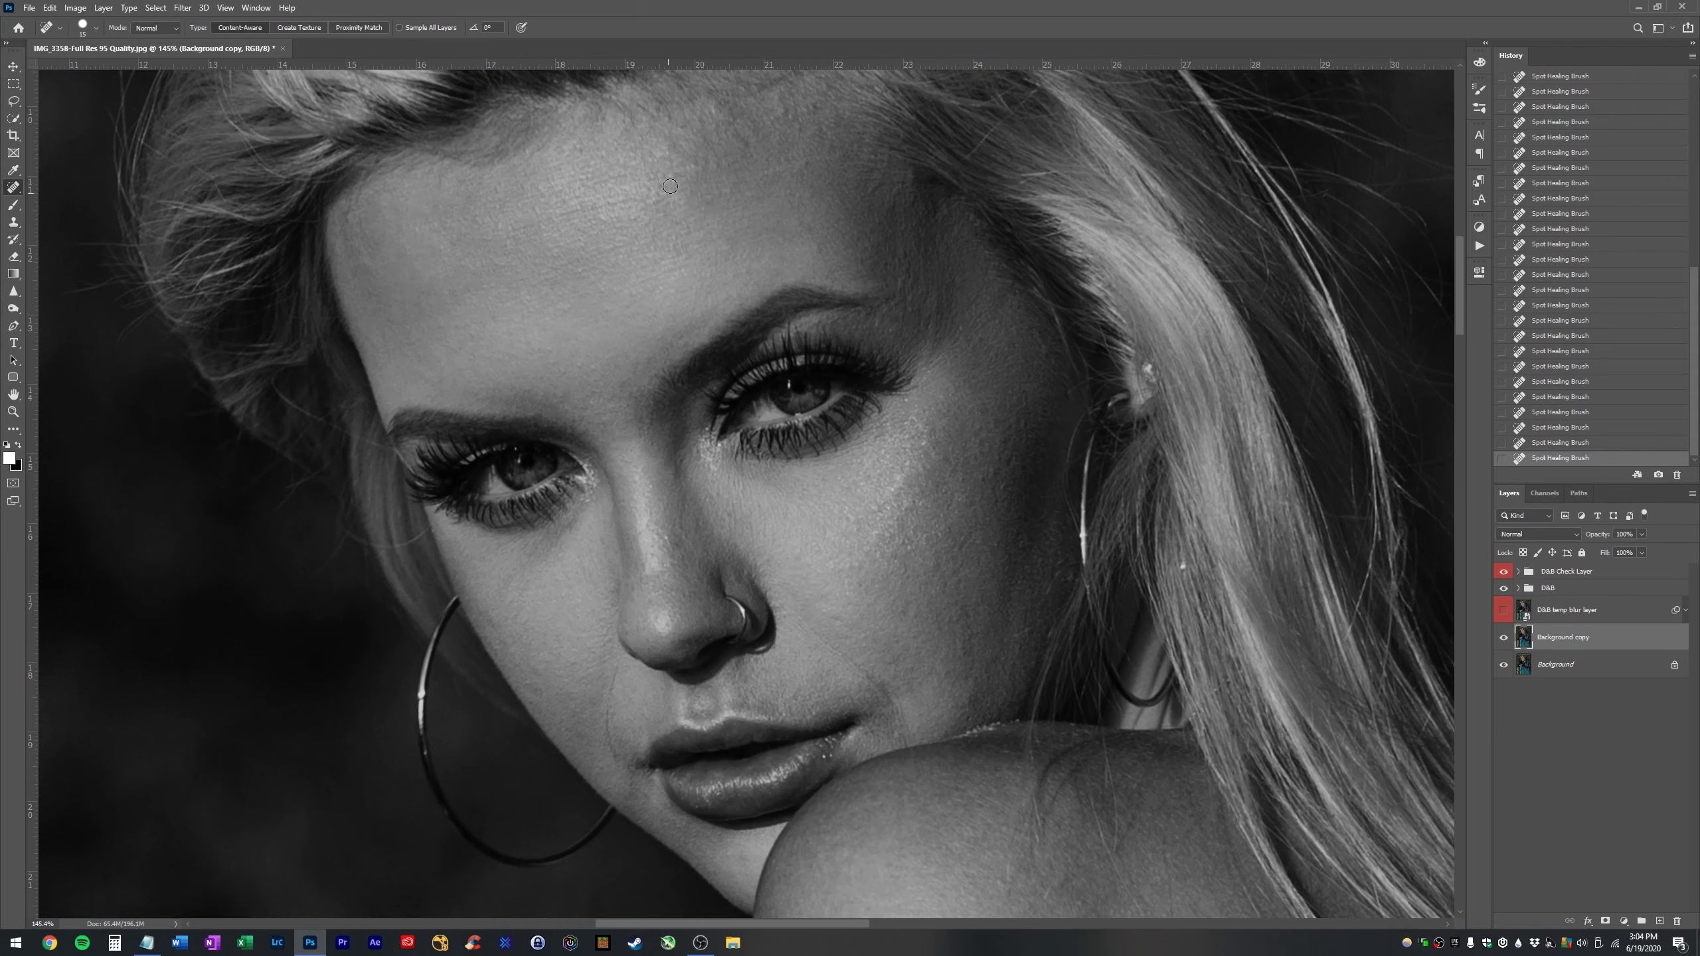
pyautogui.click(702, 202)
# - Heal the spots near the hairline with a slightly larger brush
pyautogui.click(577, 150)
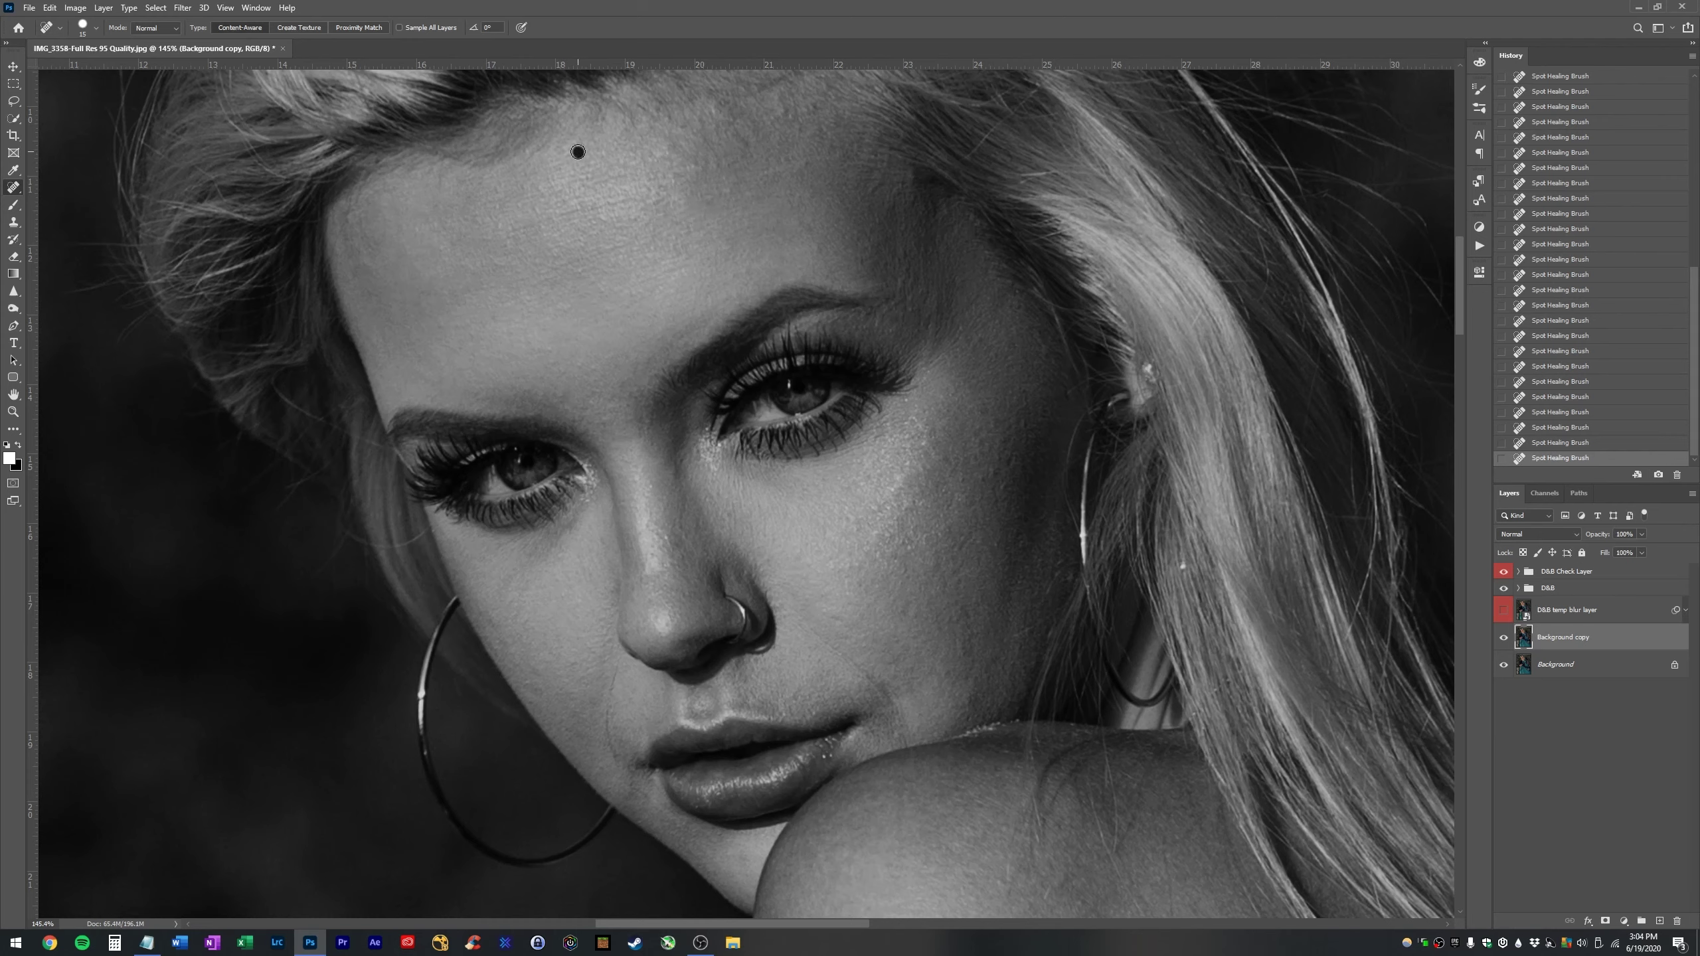
pyautogui.click(687, 127)
pyautogui.click(684, 123)
pyautogui.press(']')
pyautogui.click(668, 148)
pyautogui.click(813, 106)
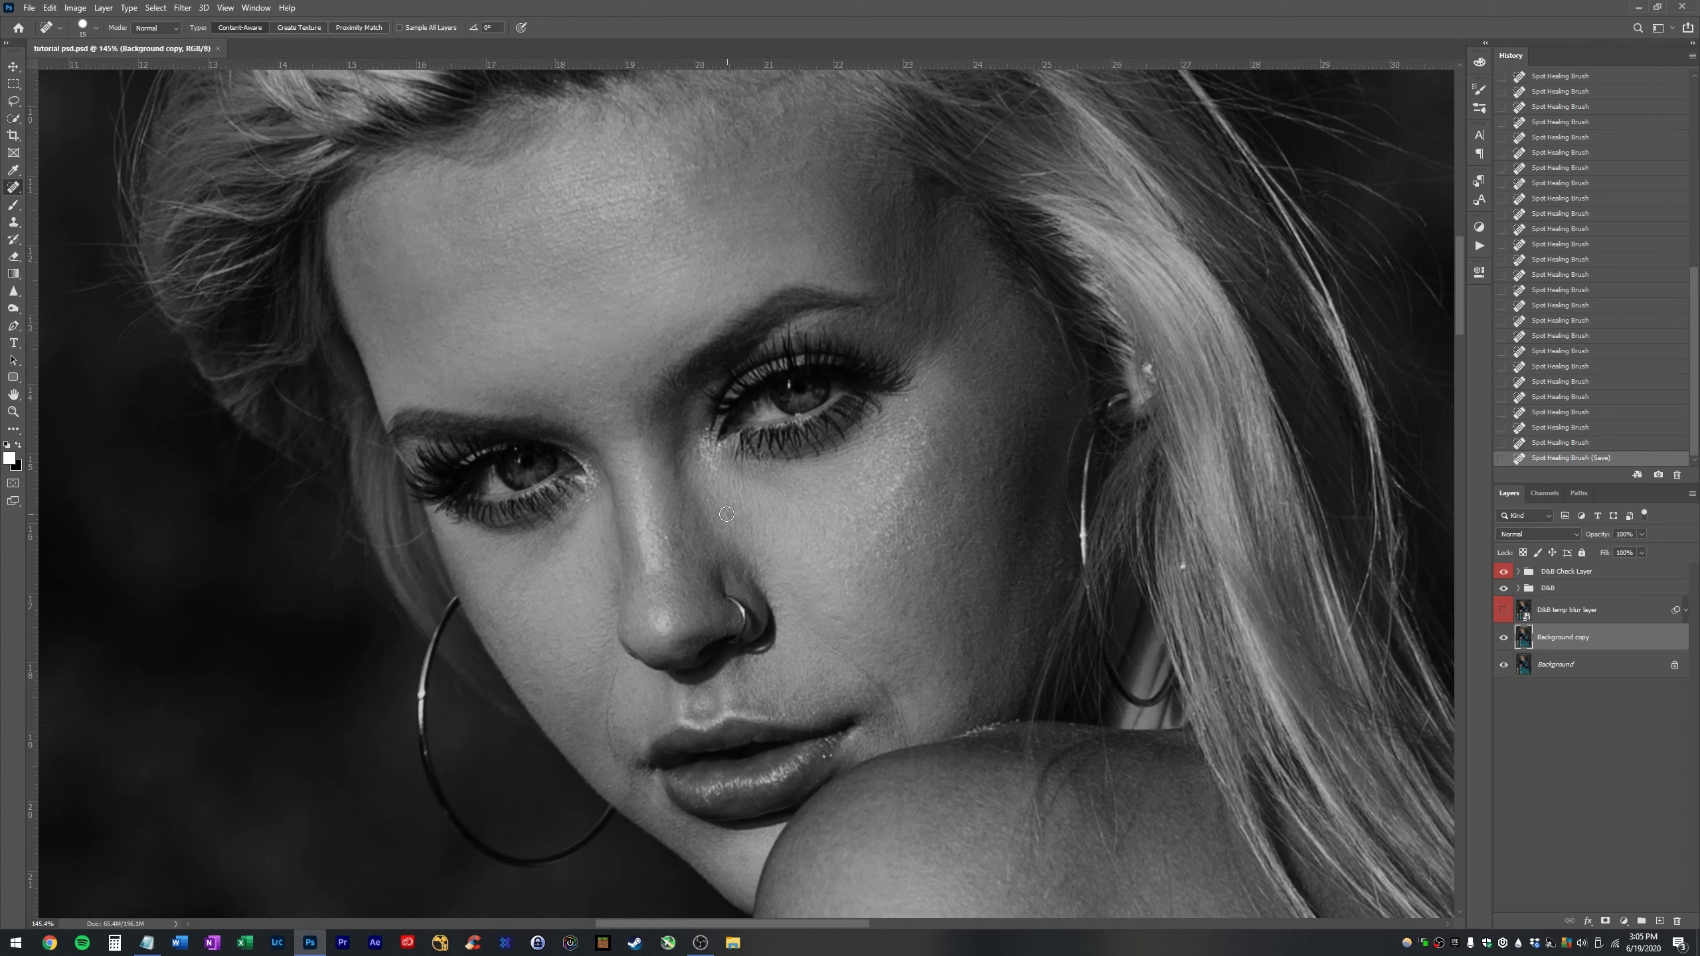
# - Heal the spots beside the nose and a dark spot on the cheek
pyautogui.click(727, 515)
pyautogui.click(729, 509)
pyautogui.click(730, 514)
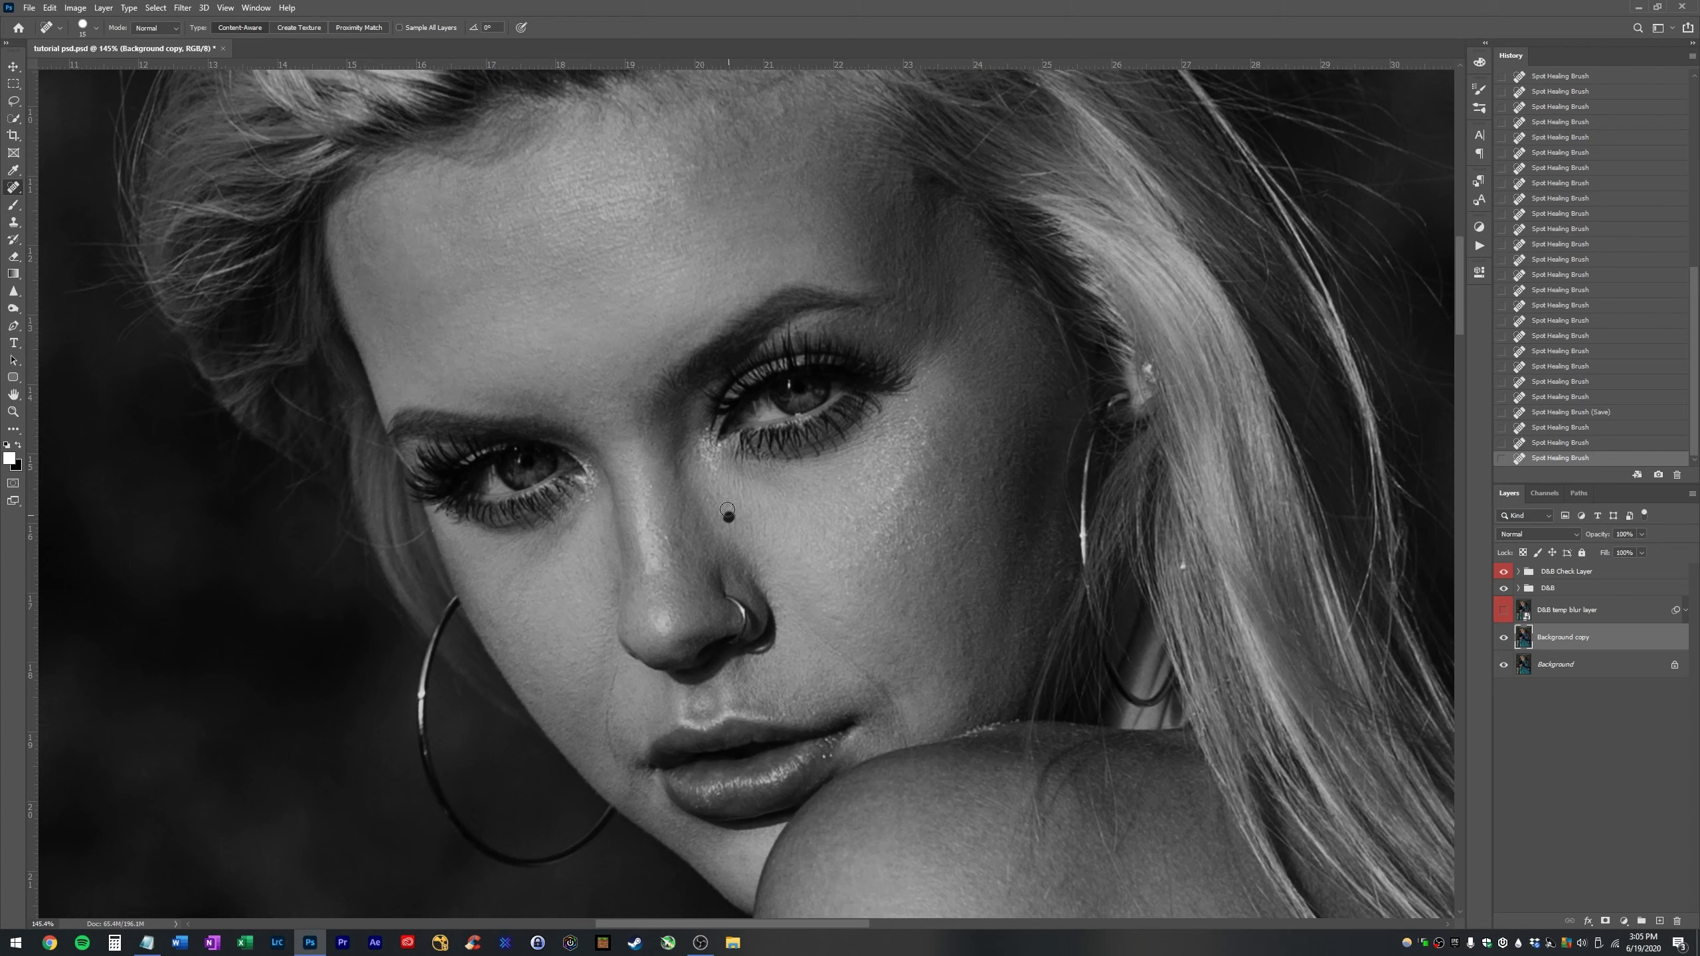
pyautogui.click(682, 459)
pyautogui.click(698, 452)
# - Heal the spots on the lower cheek, adjusting the brush size
pyautogui.click(917, 617)
pyautogui.click(902, 614)
pyautogui.click(895, 561)
pyautogui.click(904, 582)
pyautogui.click(903, 581)
pyautogui.press('[')
pyautogui.click(963, 541)
pyautogui.click(973, 540)
pyautogui.press(']')
pyautogui.click(967, 613)
pyautogui.click(993, 657)
# - Heal the bright speckles along the shoulder edge, plus a spot near the hair
pyautogui.click(1001, 725)
pyautogui.moveTo(990, 727); pyautogui.dragTo(971, 734)
pyautogui.click(975, 739)
pyautogui.click(960, 735)
pyautogui.click(982, 740)
pyautogui.click(1002, 733)
pyautogui.moveTo(862, 740)
pyautogui.mouseDown()
pyautogui.moveTo(872, 589)
pyautogui.moveTo(880, 601)
pyautogui.moveTo(846, 529)
pyautogui.mouseUp()
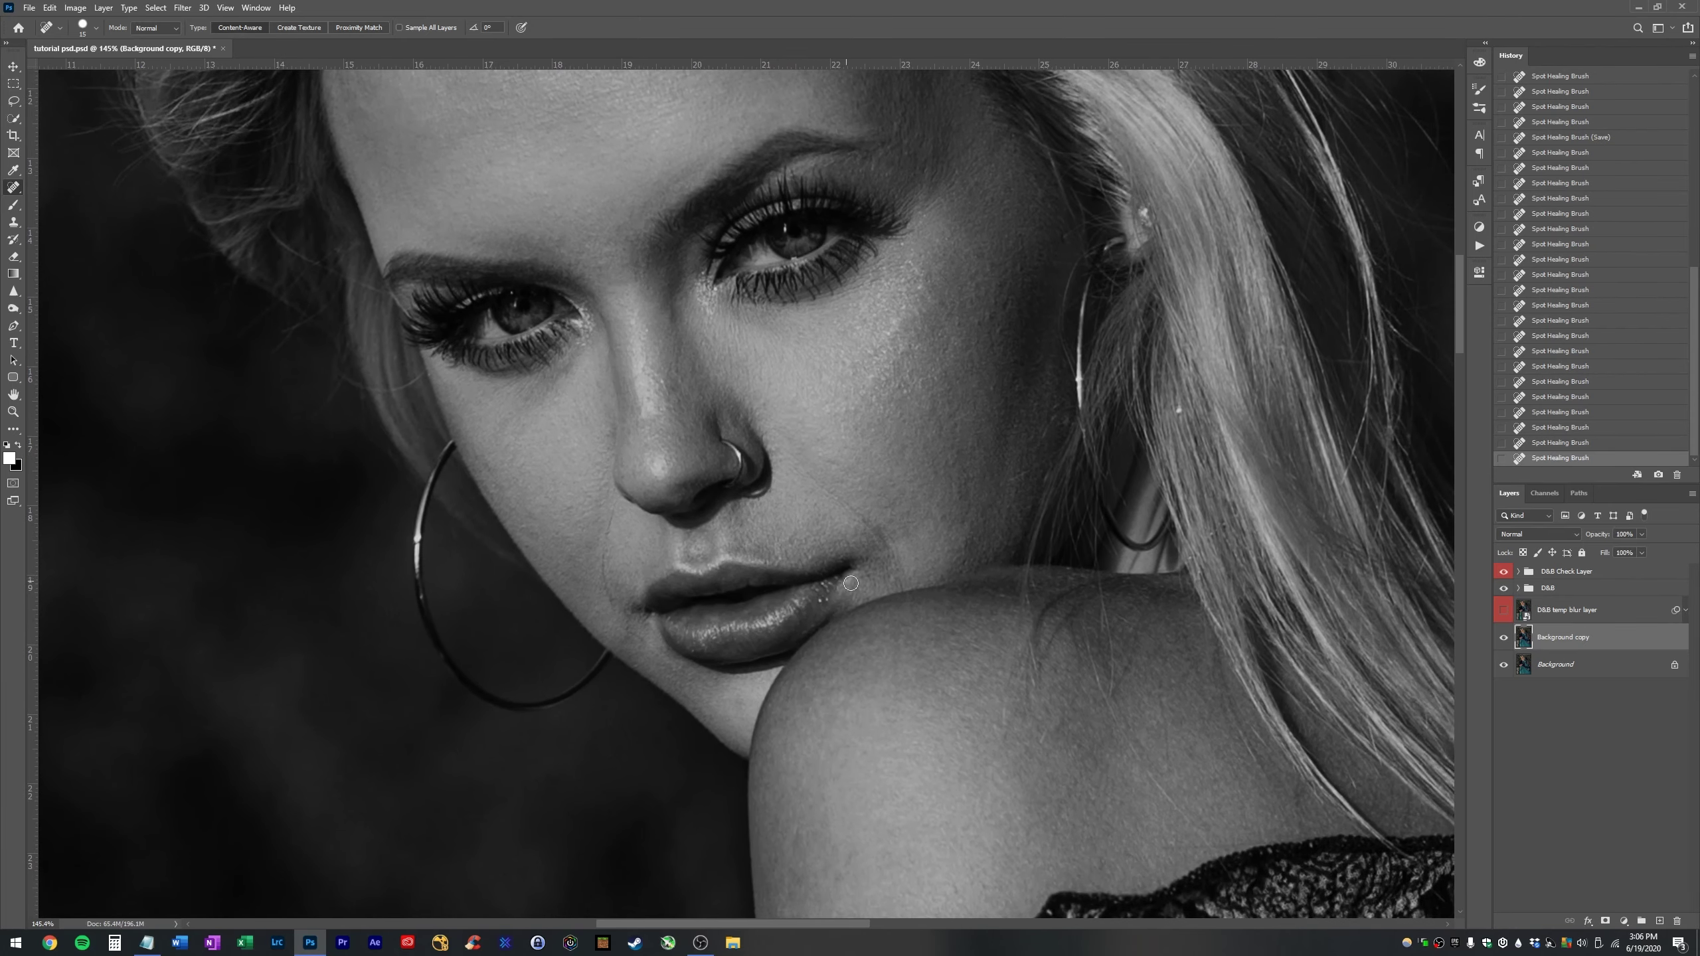
pyautogui.click(1178, 413)
# - Zoom in on the face and heal a spot beneath the left eye
pyautogui.press('z')
pyautogui.moveTo(743, 445); pyautogui.dragTo(809, 439)
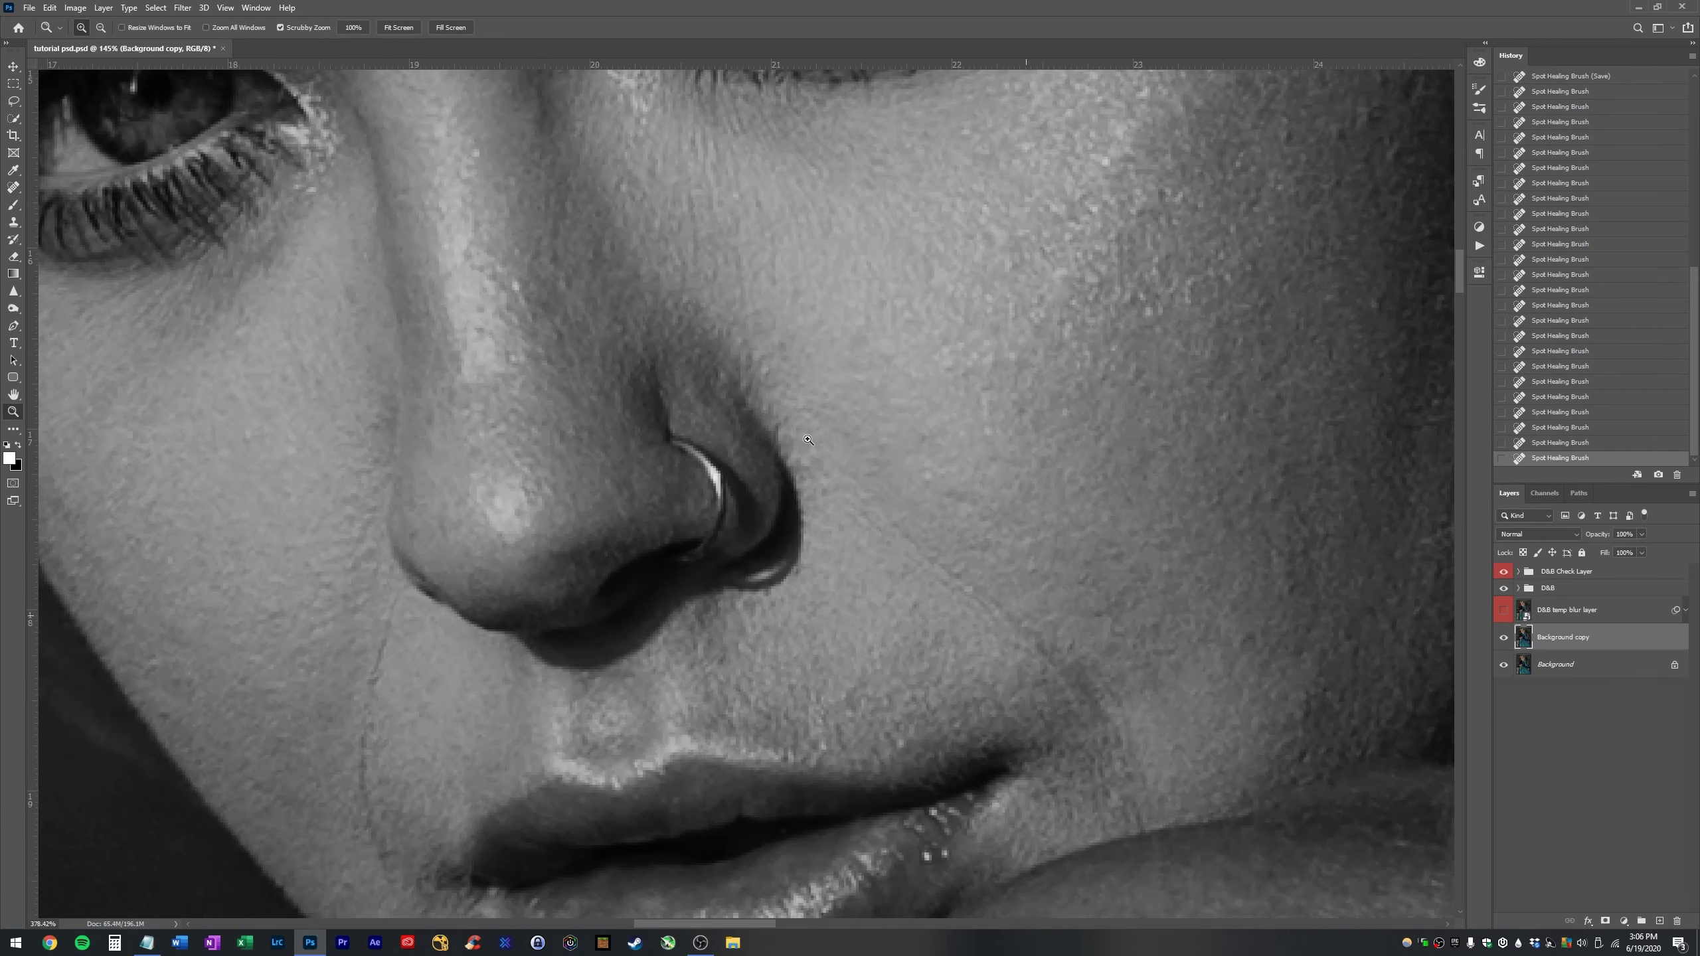
pyautogui.moveTo(985, 412); pyautogui.dragTo(826, 512)
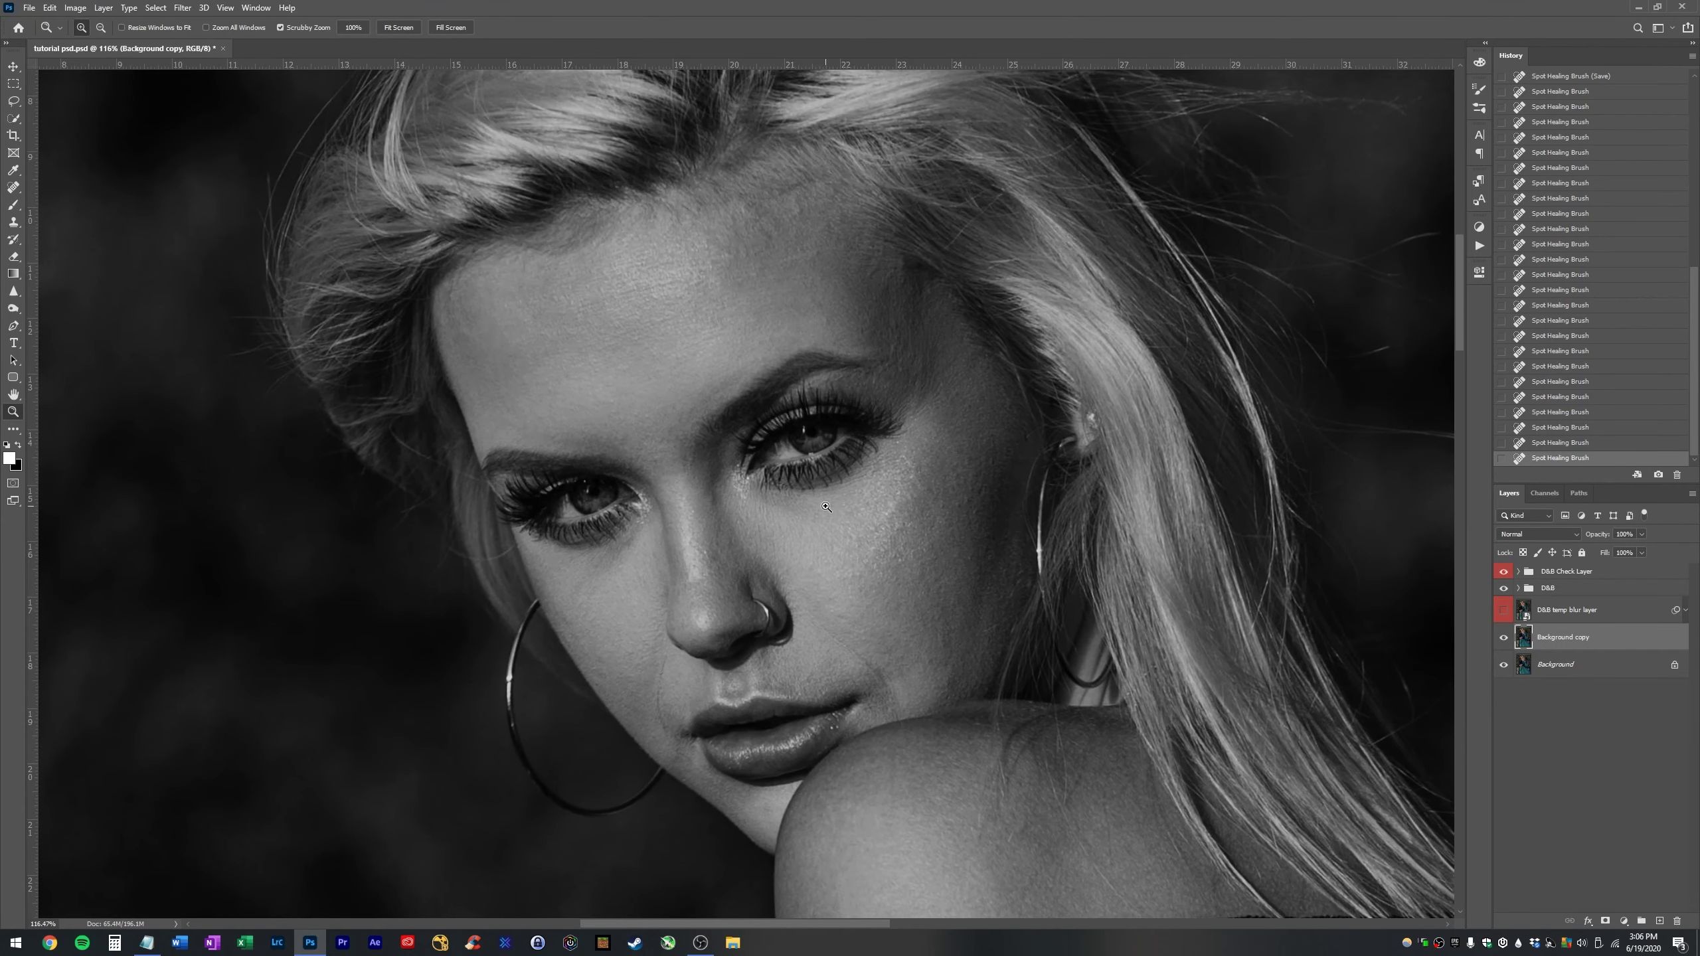
pyautogui.press('b')
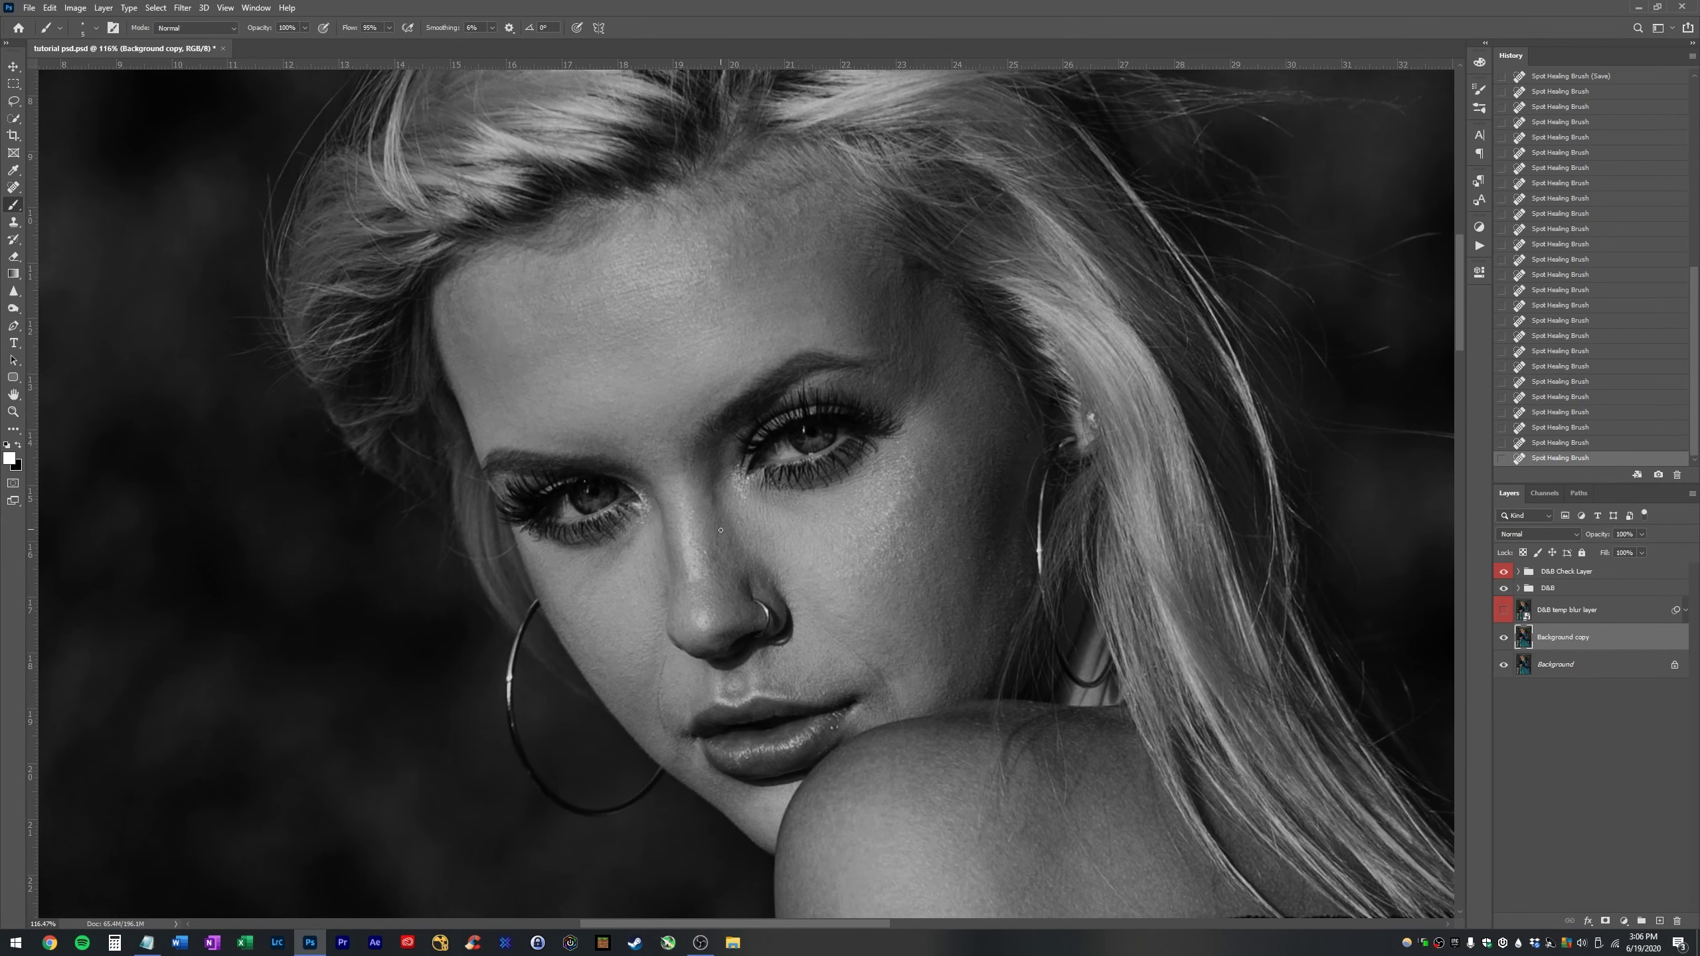
pyautogui.press('j')
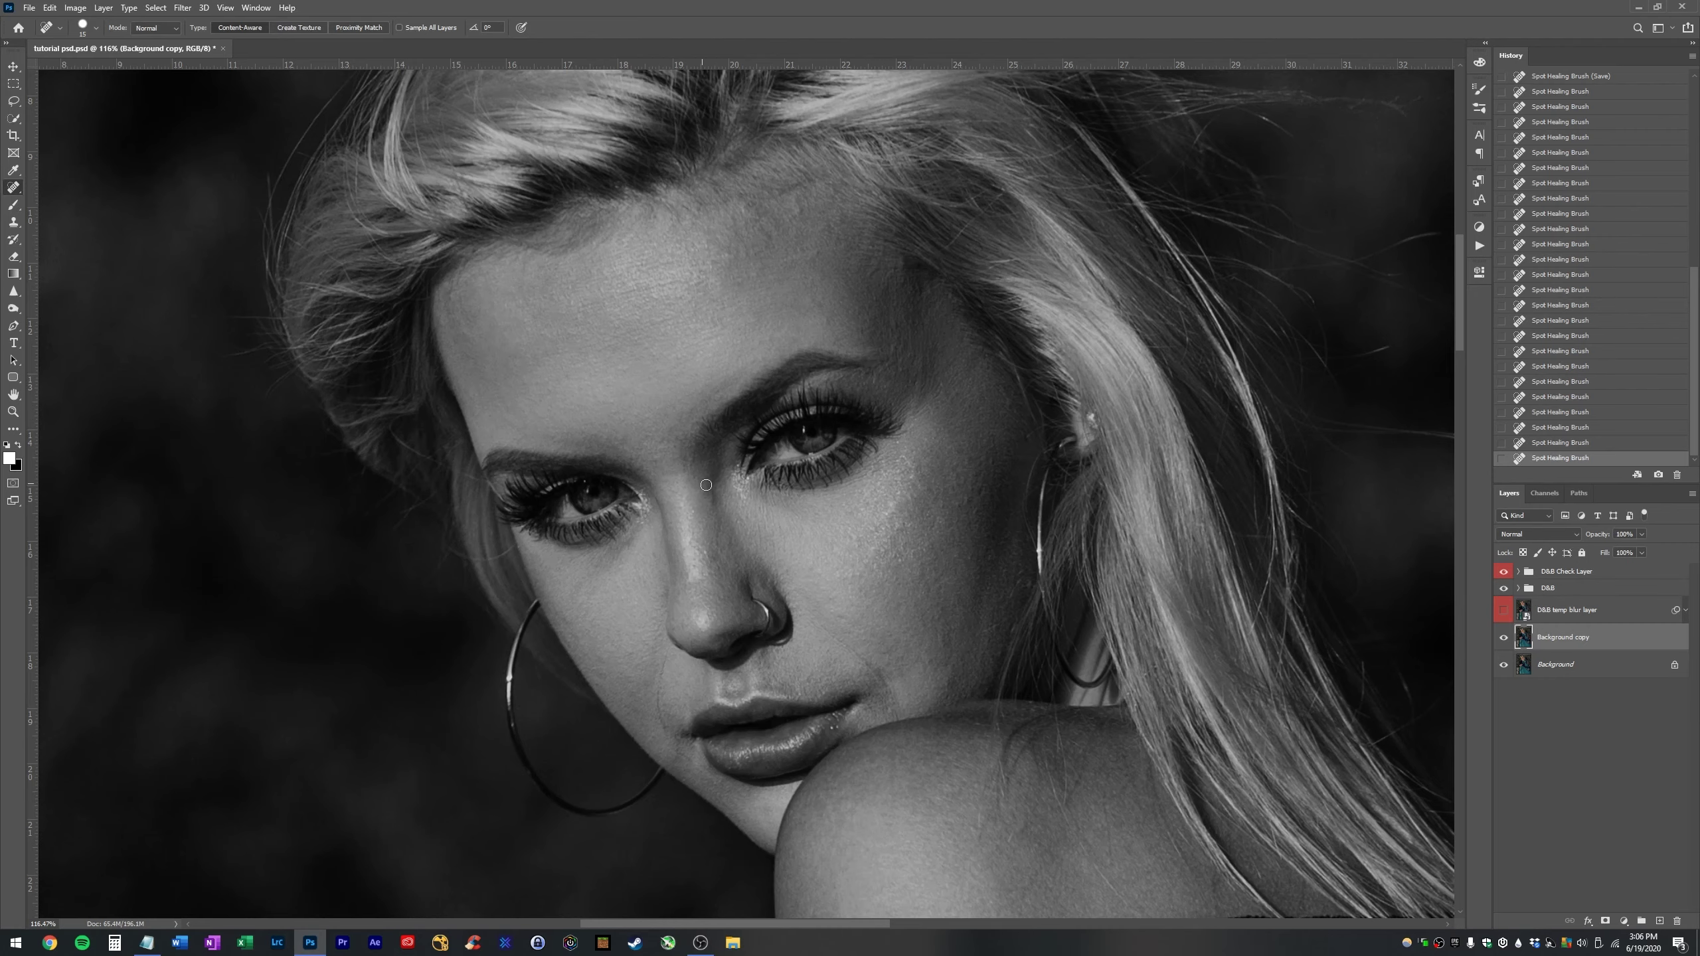
pyautogui.click(636, 522)
pyautogui.press('z')
pyautogui.moveTo(668, 469); pyautogui.dragTo(675, 475)
pyautogui.press('h')
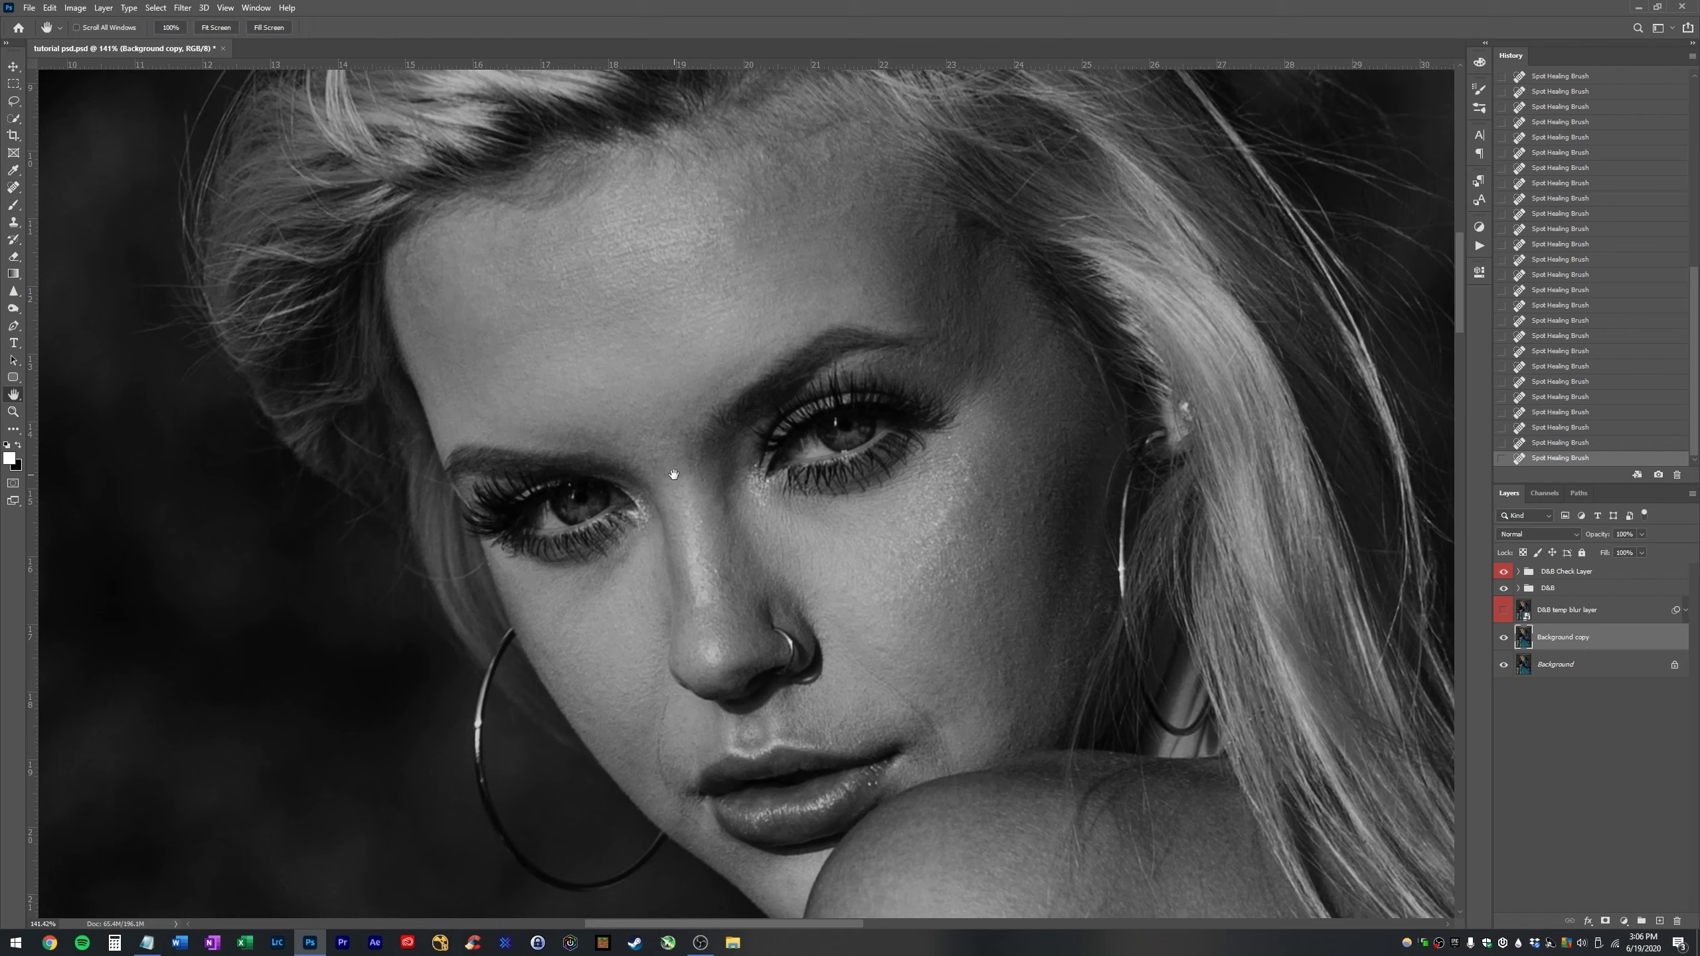
pyautogui.press('j')
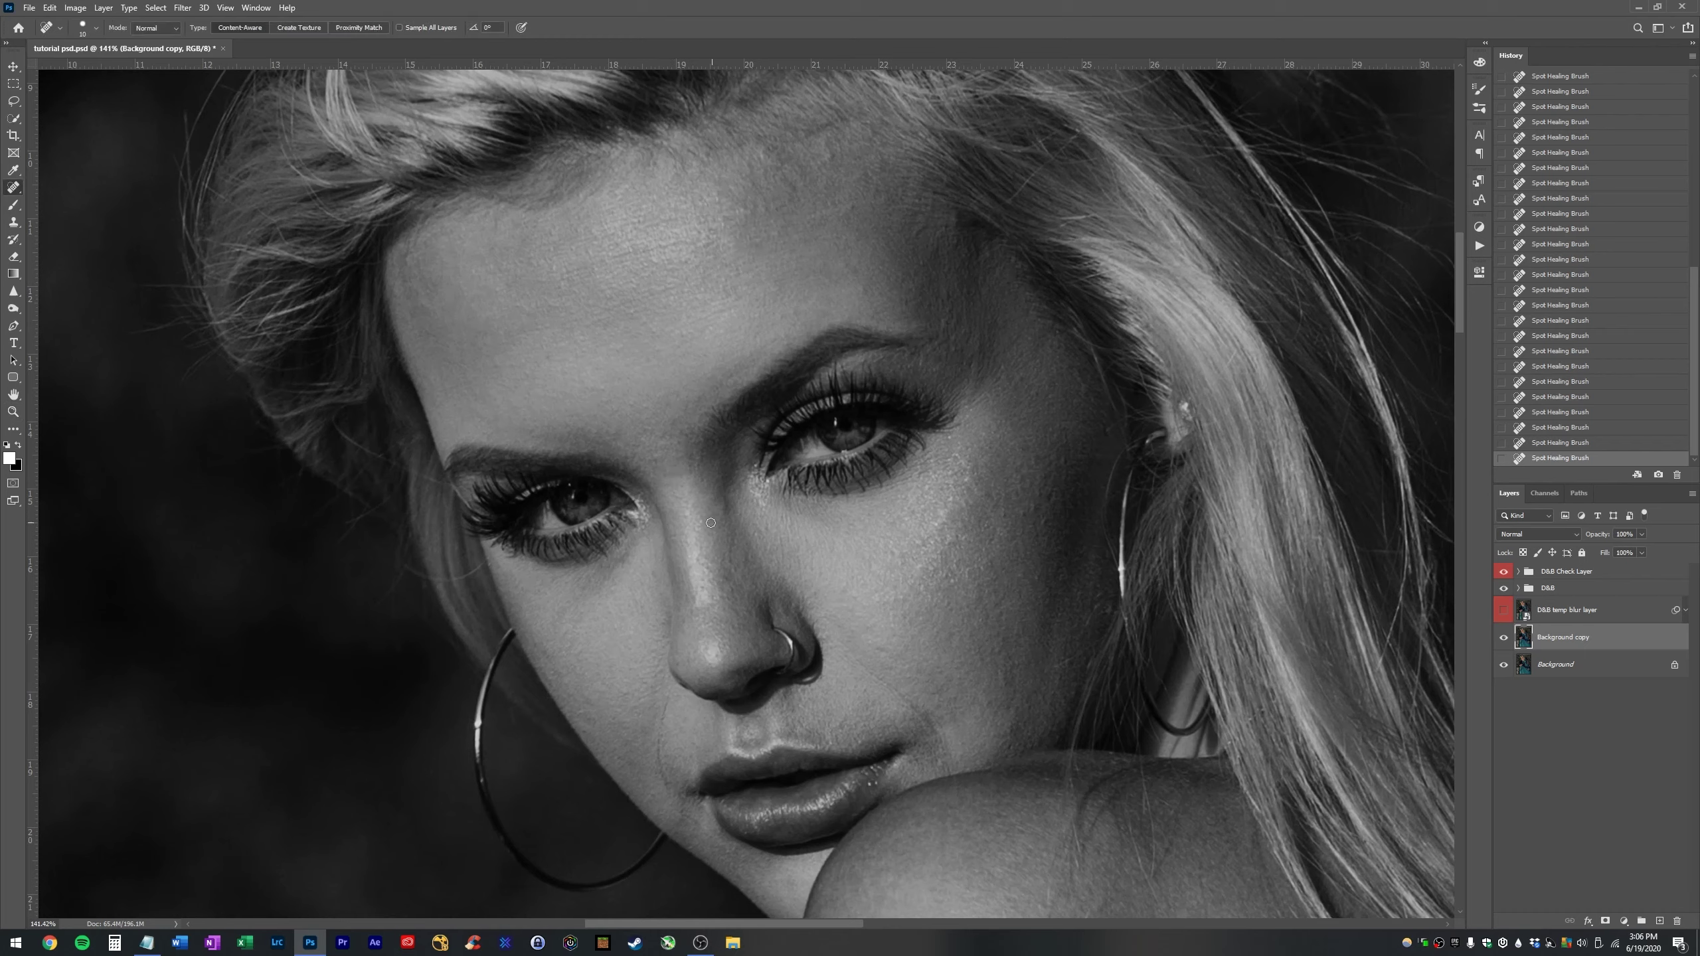
# - Heal the spots under the right eye and at both inner eye corners, then zoom out
pyautogui.hotkey('ctrl', 'space')
pyautogui.moveTo(678, 446); pyautogui.dragTo(686, 453)
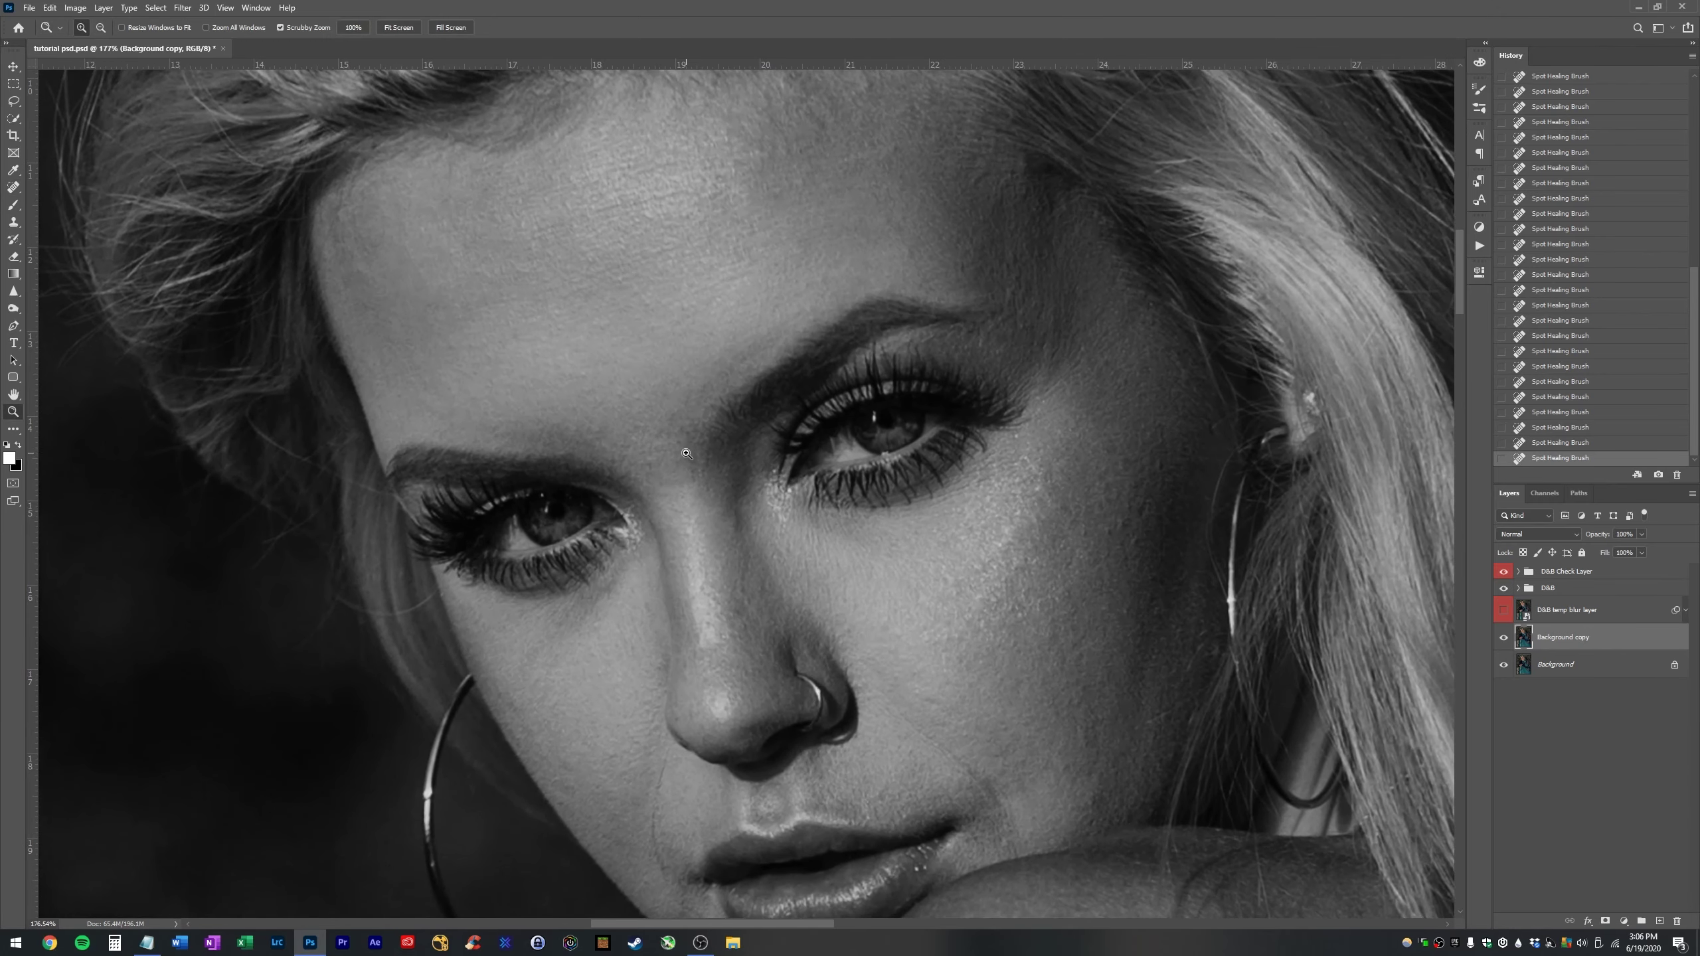
pyautogui.click(787, 524)
pyautogui.click(777, 511)
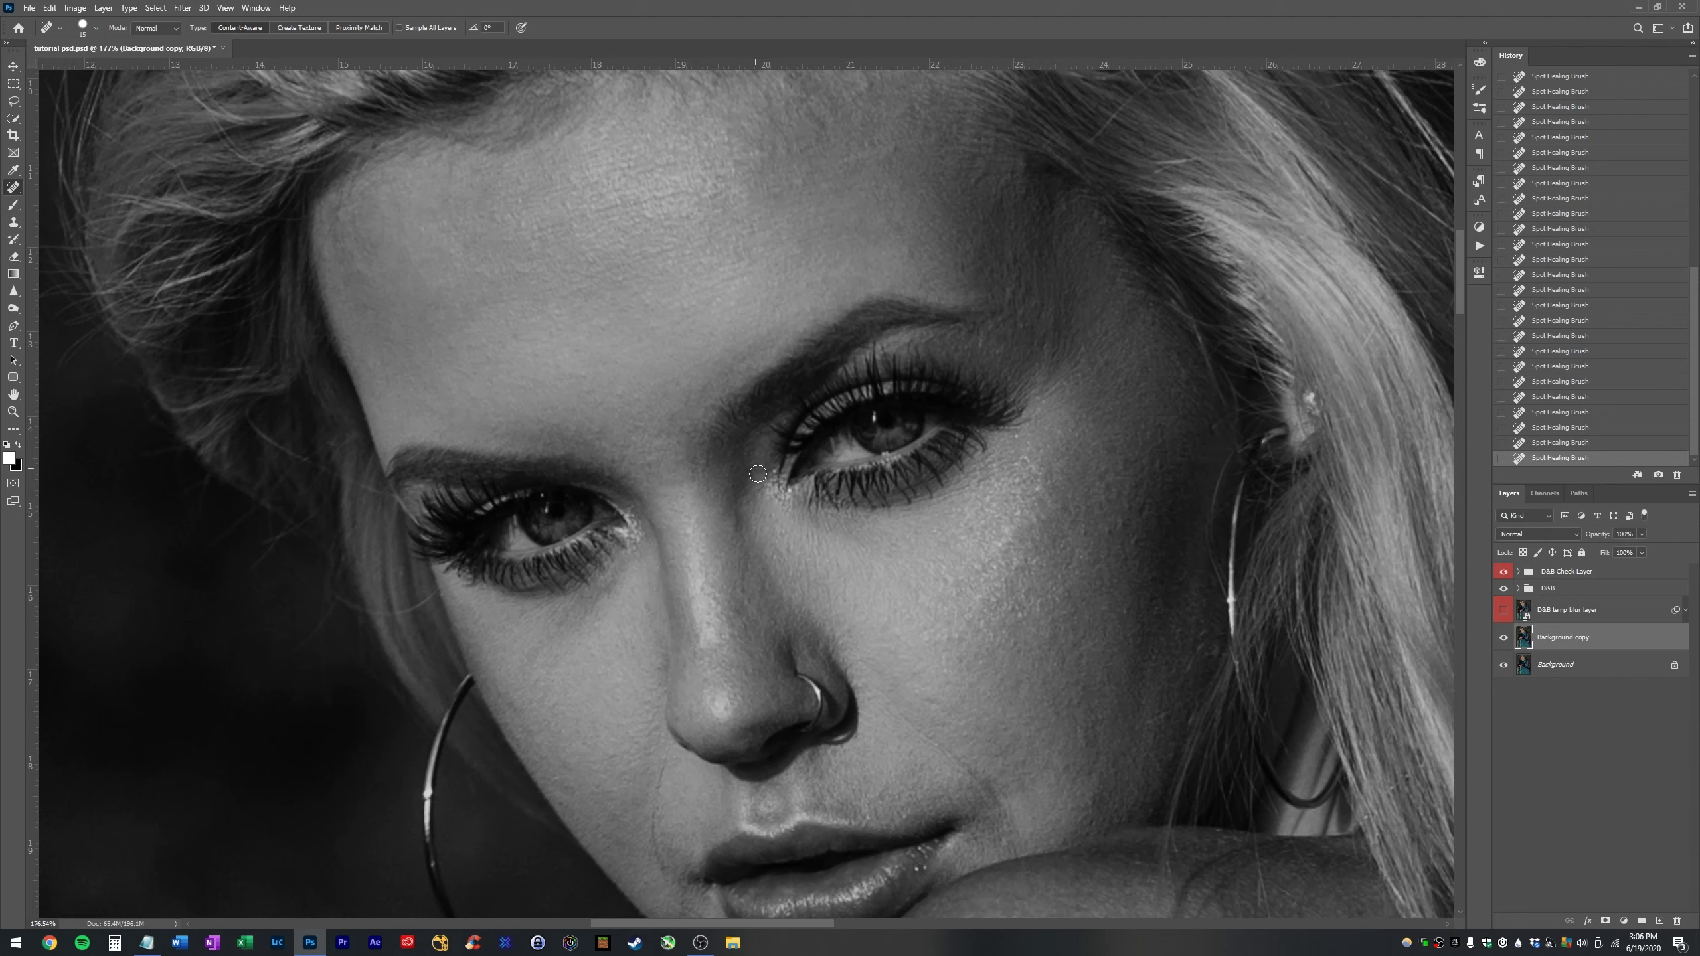
pyautogui.click(768, 483)
pyautogui.click(772, 484)
pyautogui.click(635, 537)
pyautogui.press('z')
pyautogui.moveTo(922, 499); pyautogui.dragTo(881, 510)
pyautogui.press('j')
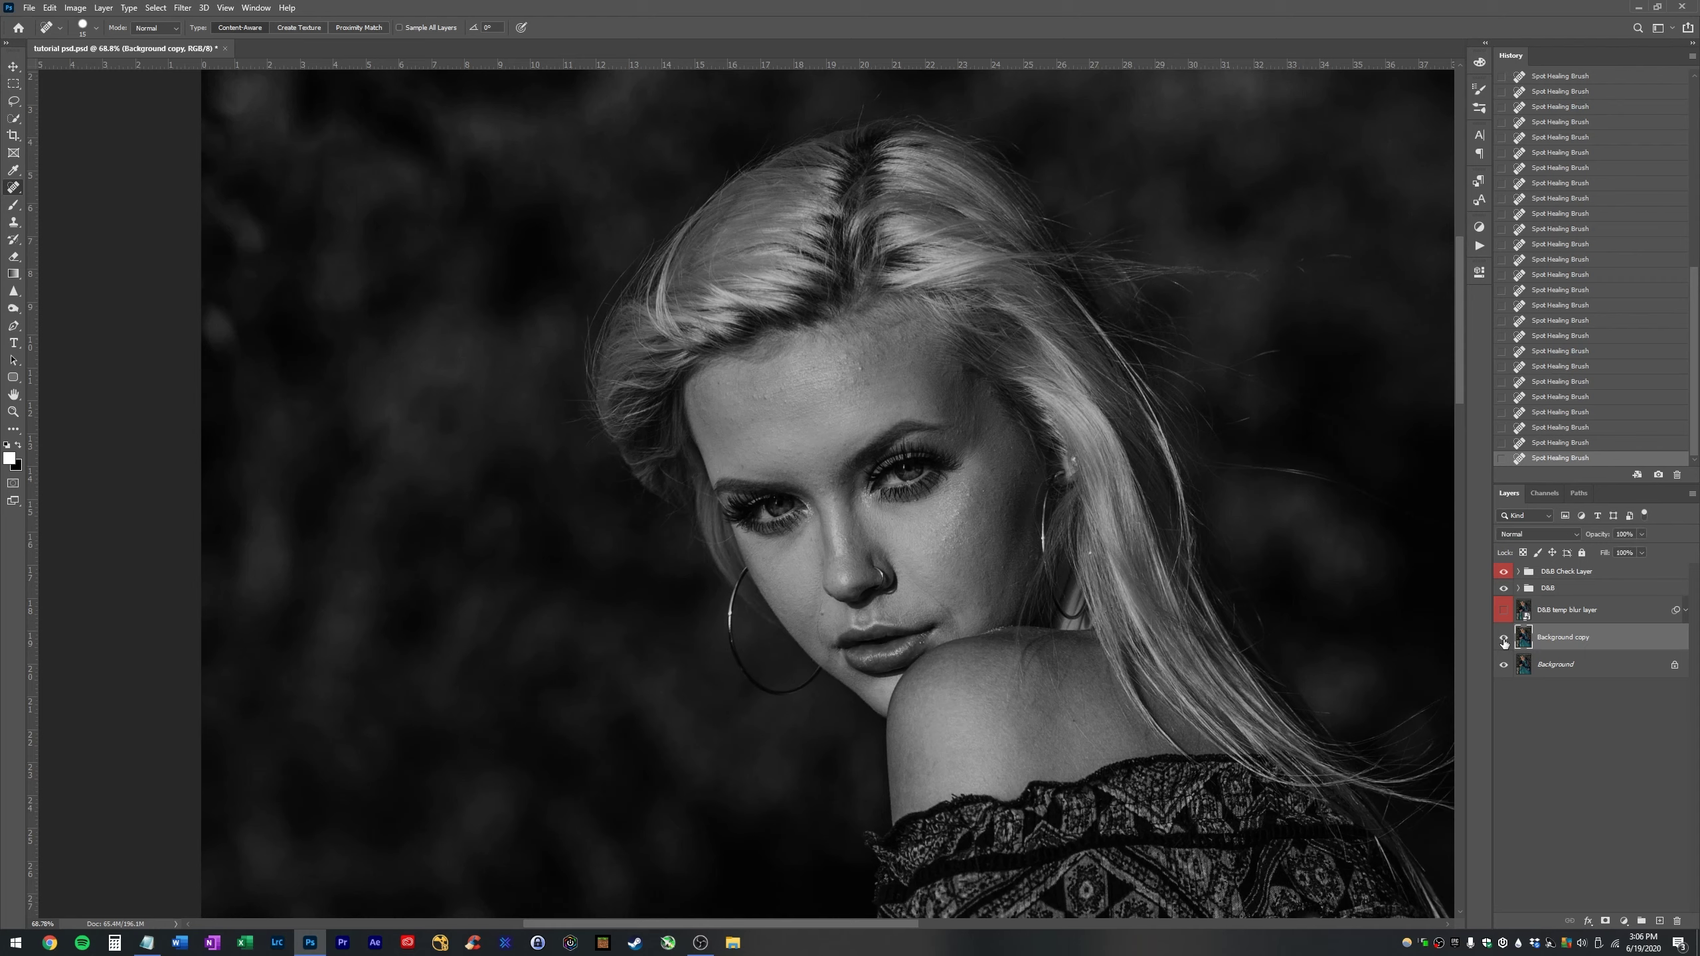
# - Compare the Background copy against the original, then save
pyautogui.click(1504, 641)
pyautogui.click(1505, 640)
pyautogui.press('v')
pyautogui.hotkey('ctrl', 's')
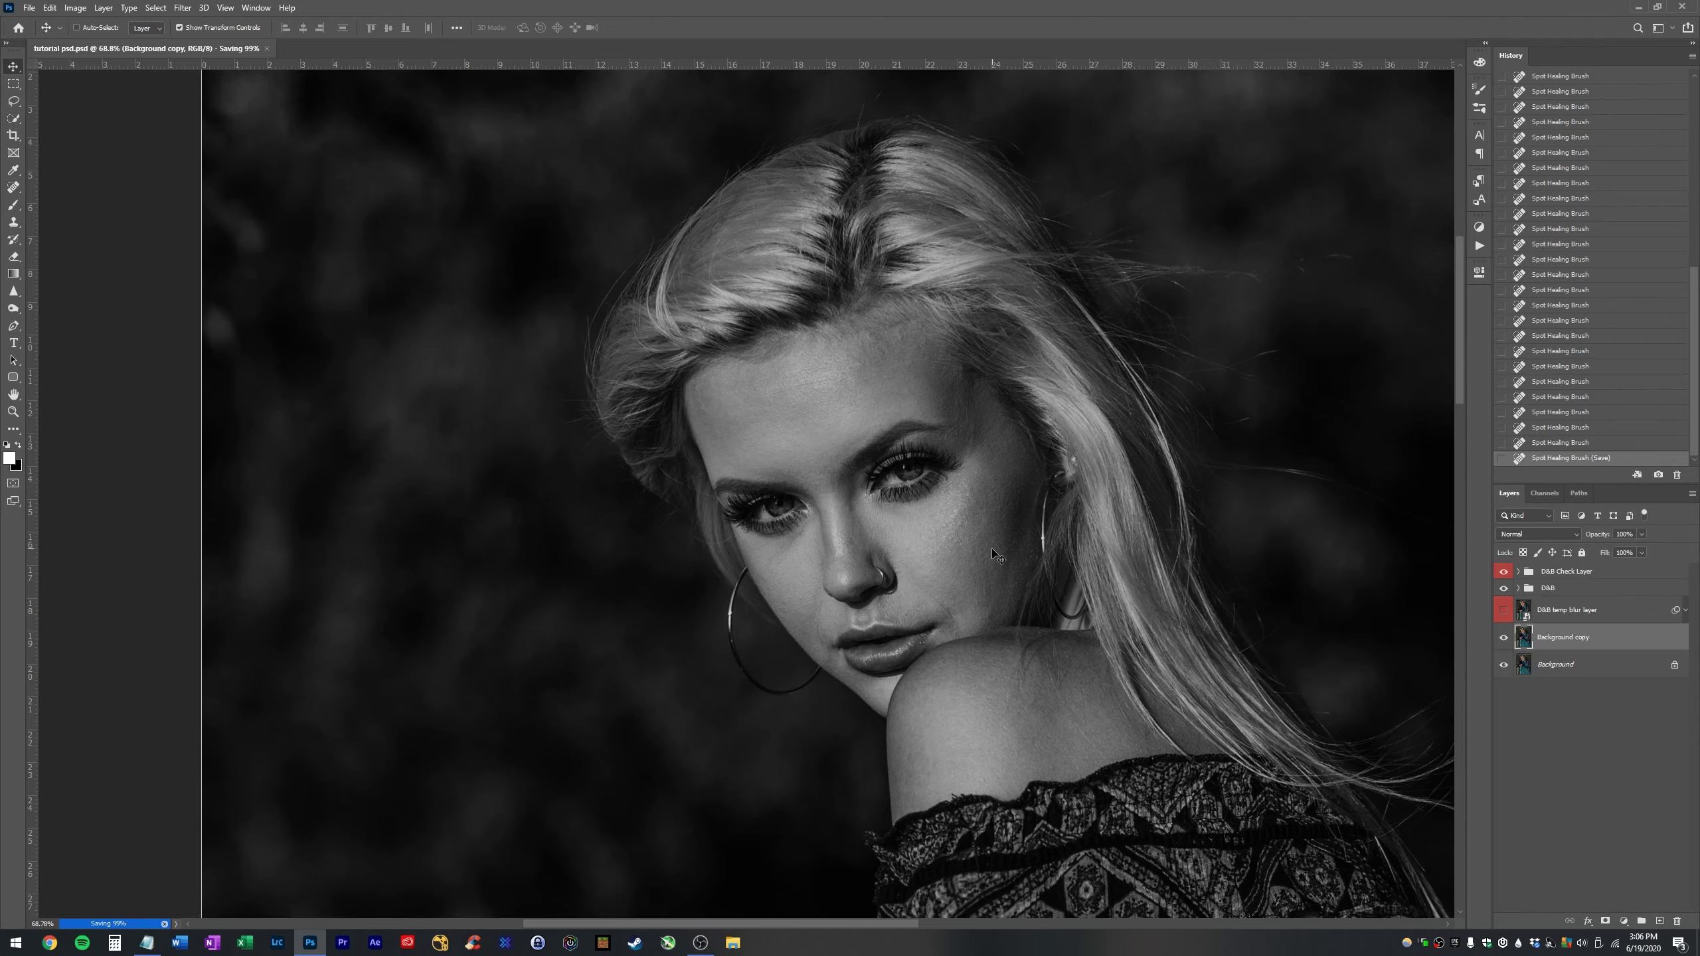
# - Zoom in slightly, flick the retouched copy on and off repeatedly, and save again
pyautogui.press('z')
pyautogui.moveTo(992, 557); pyautogui.dragTo(924, 527)
pyautogui.press('v')
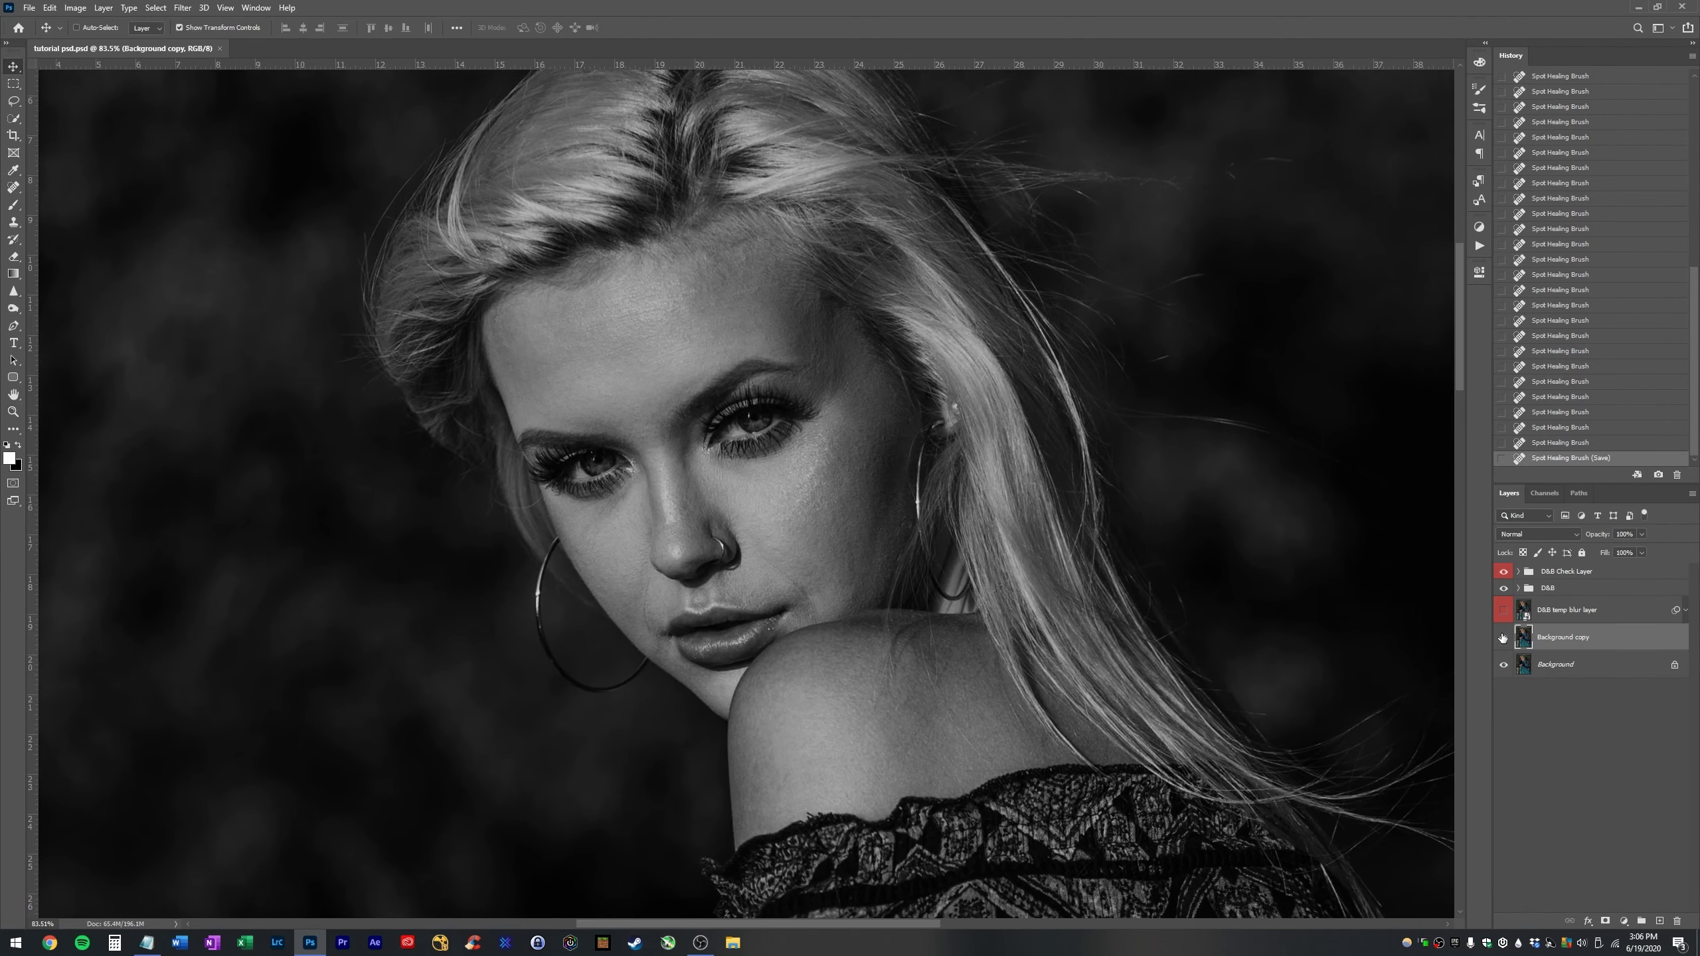
pyautogui.click(1502, 641)
pyautogui.click(1501, 641)
pyautogui.click(1501, 641)
pyautogui.click(1501, 642)
pyautogui.click(1501, 642)
pyautogui.click(1503, 639)
pyautogui.hotkey('ctrl', 's')
# - Rename the Background copy layer to CS, give it a colour tag, and save
pyautogui.doubleClick(1561, 640)
pyautogui.write('CS')
pyautogui.press('Return')
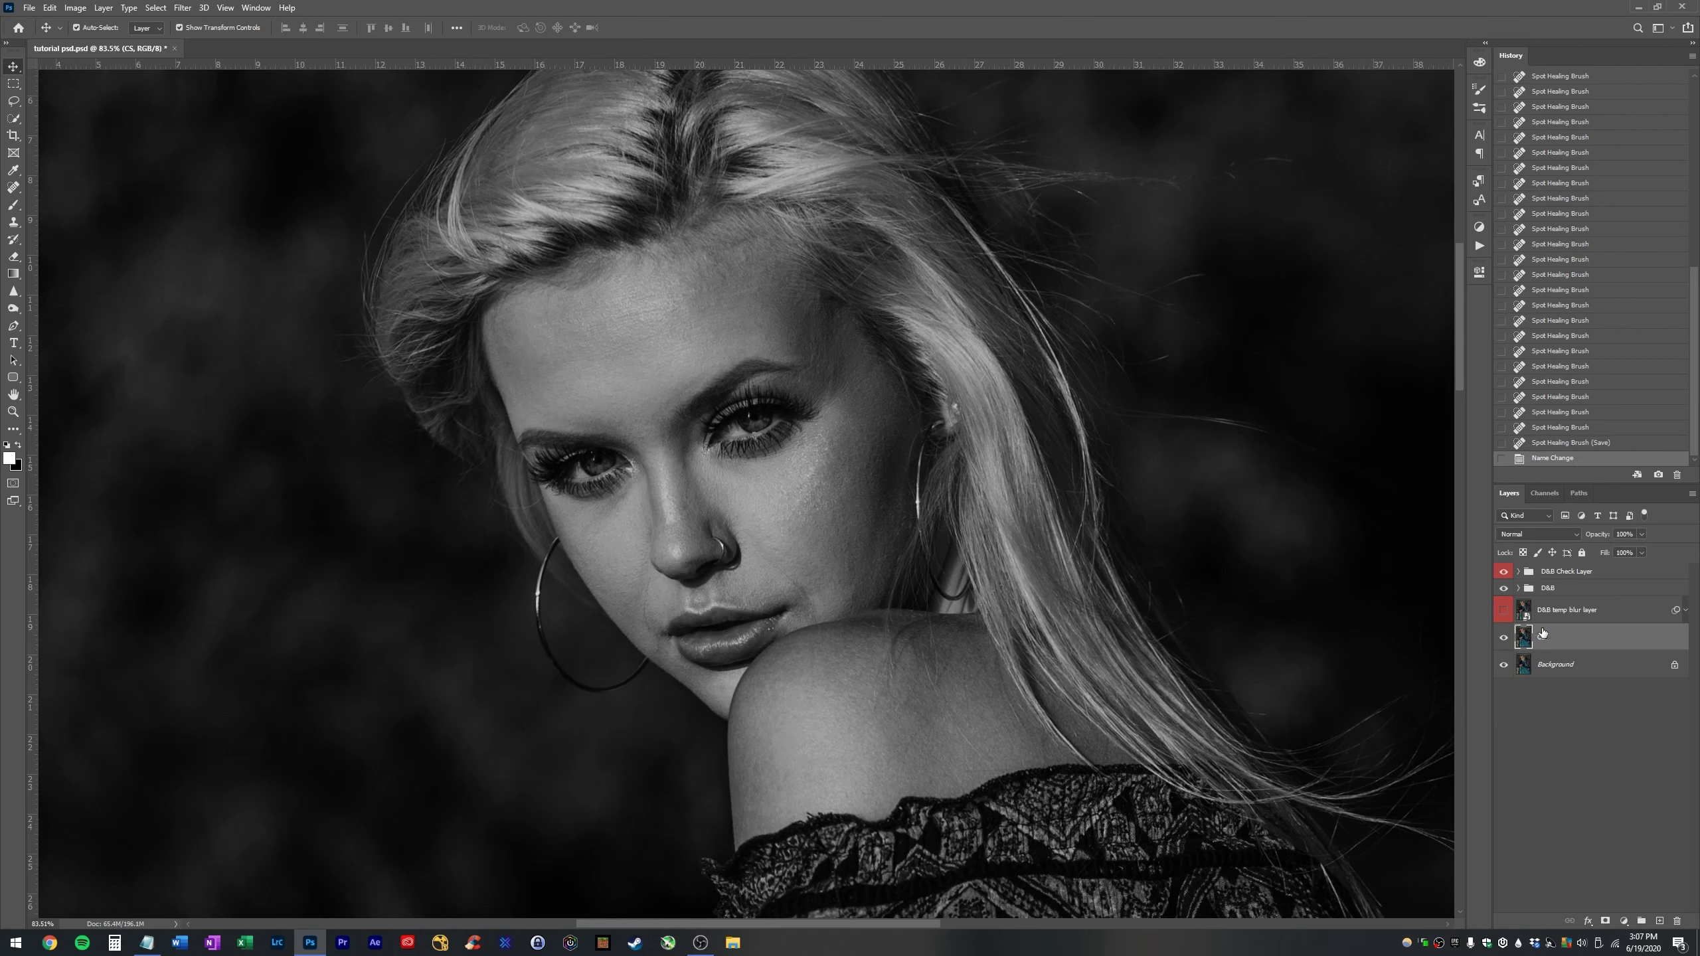
pyautogui.hotkey('ctrl', 's')
pyautogui.rightClick(1559, 639)
pyautogui.click(1540, 560)
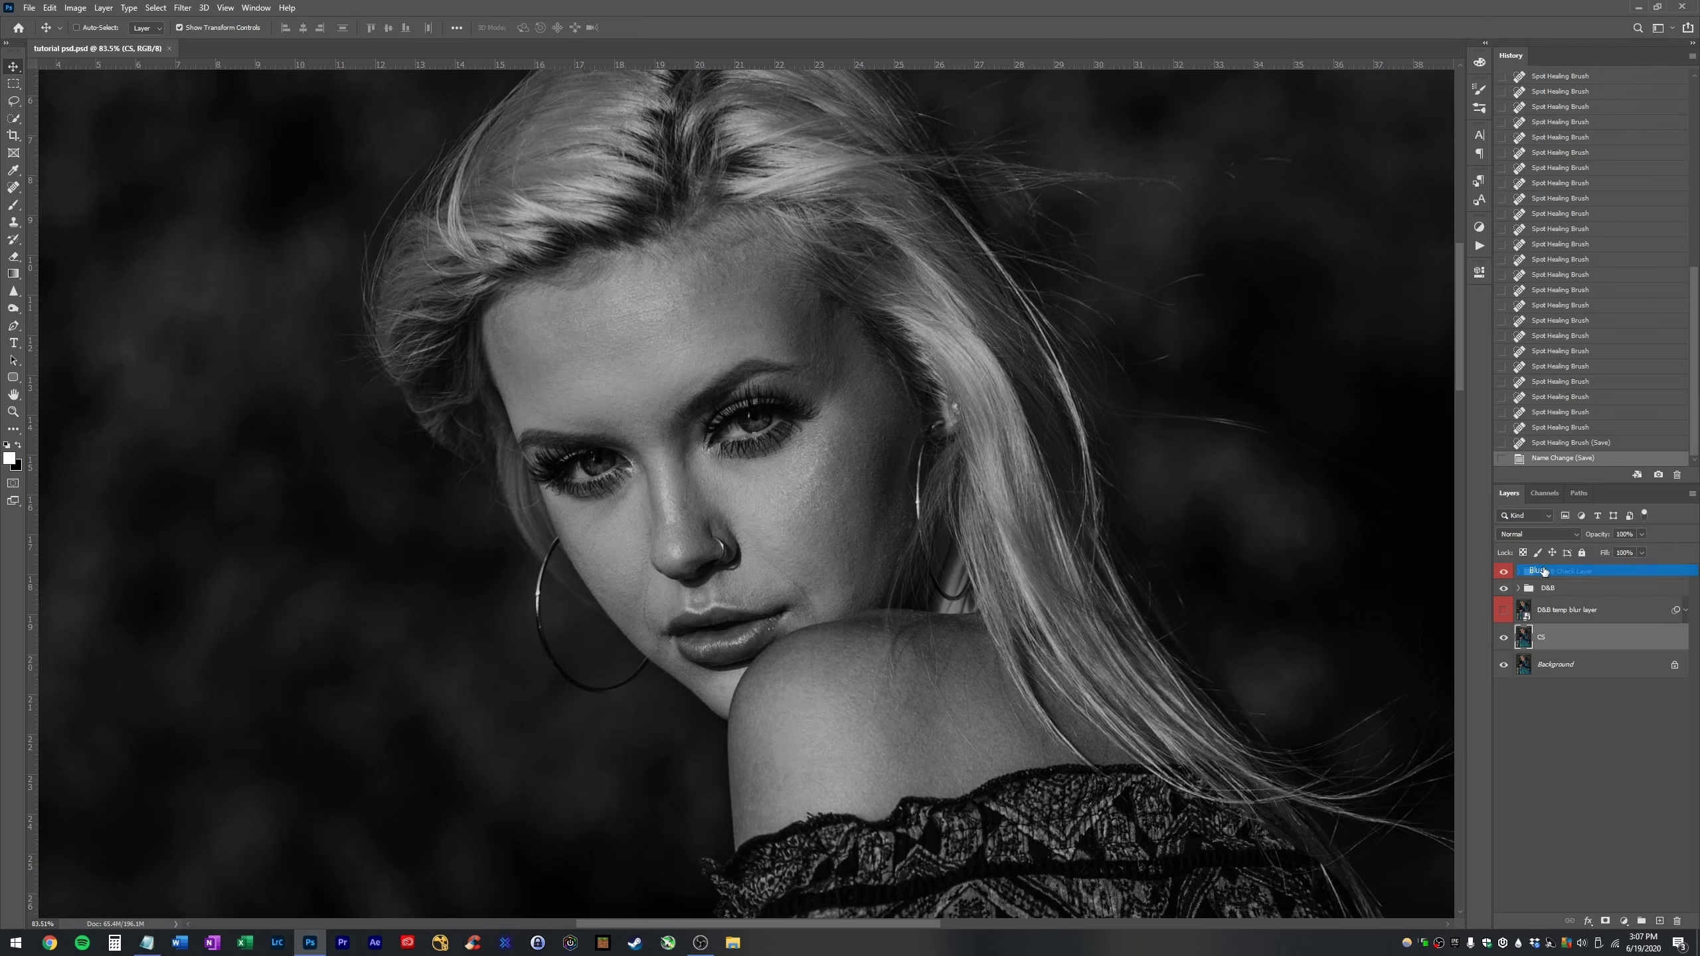
pyautogui.hotkey('ctrl', 's')
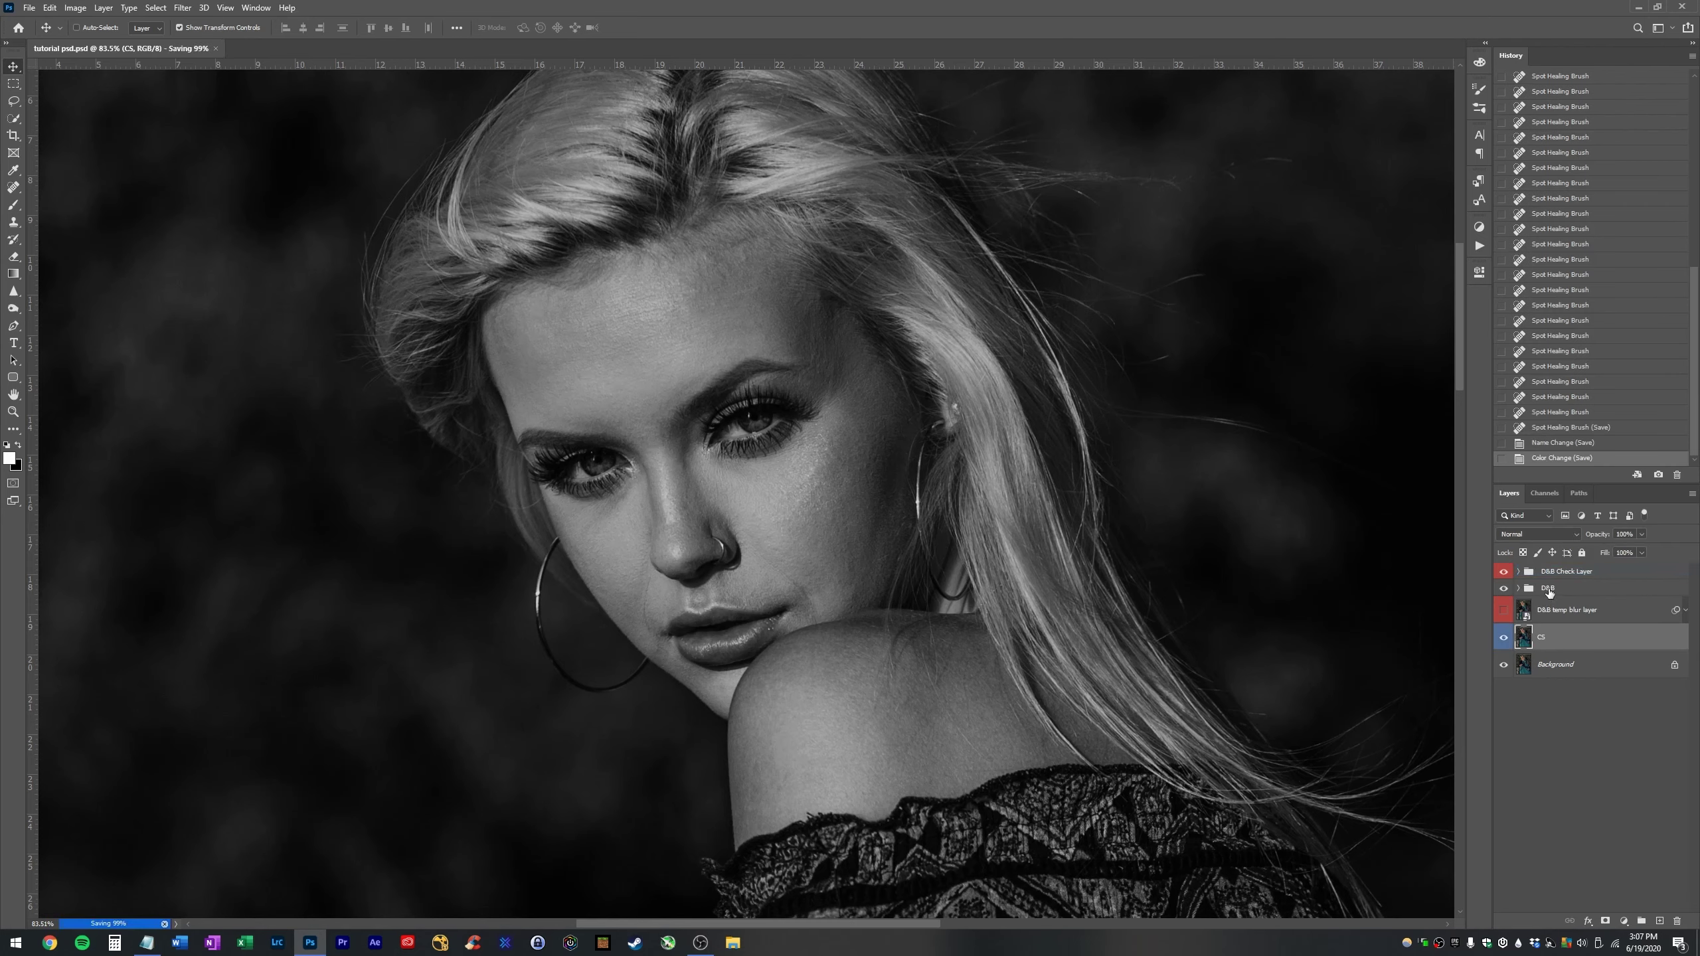
# - Expand the D&B group, select the Dodge group, and set a brush at size 60
pyautogui.click(1550, 591)
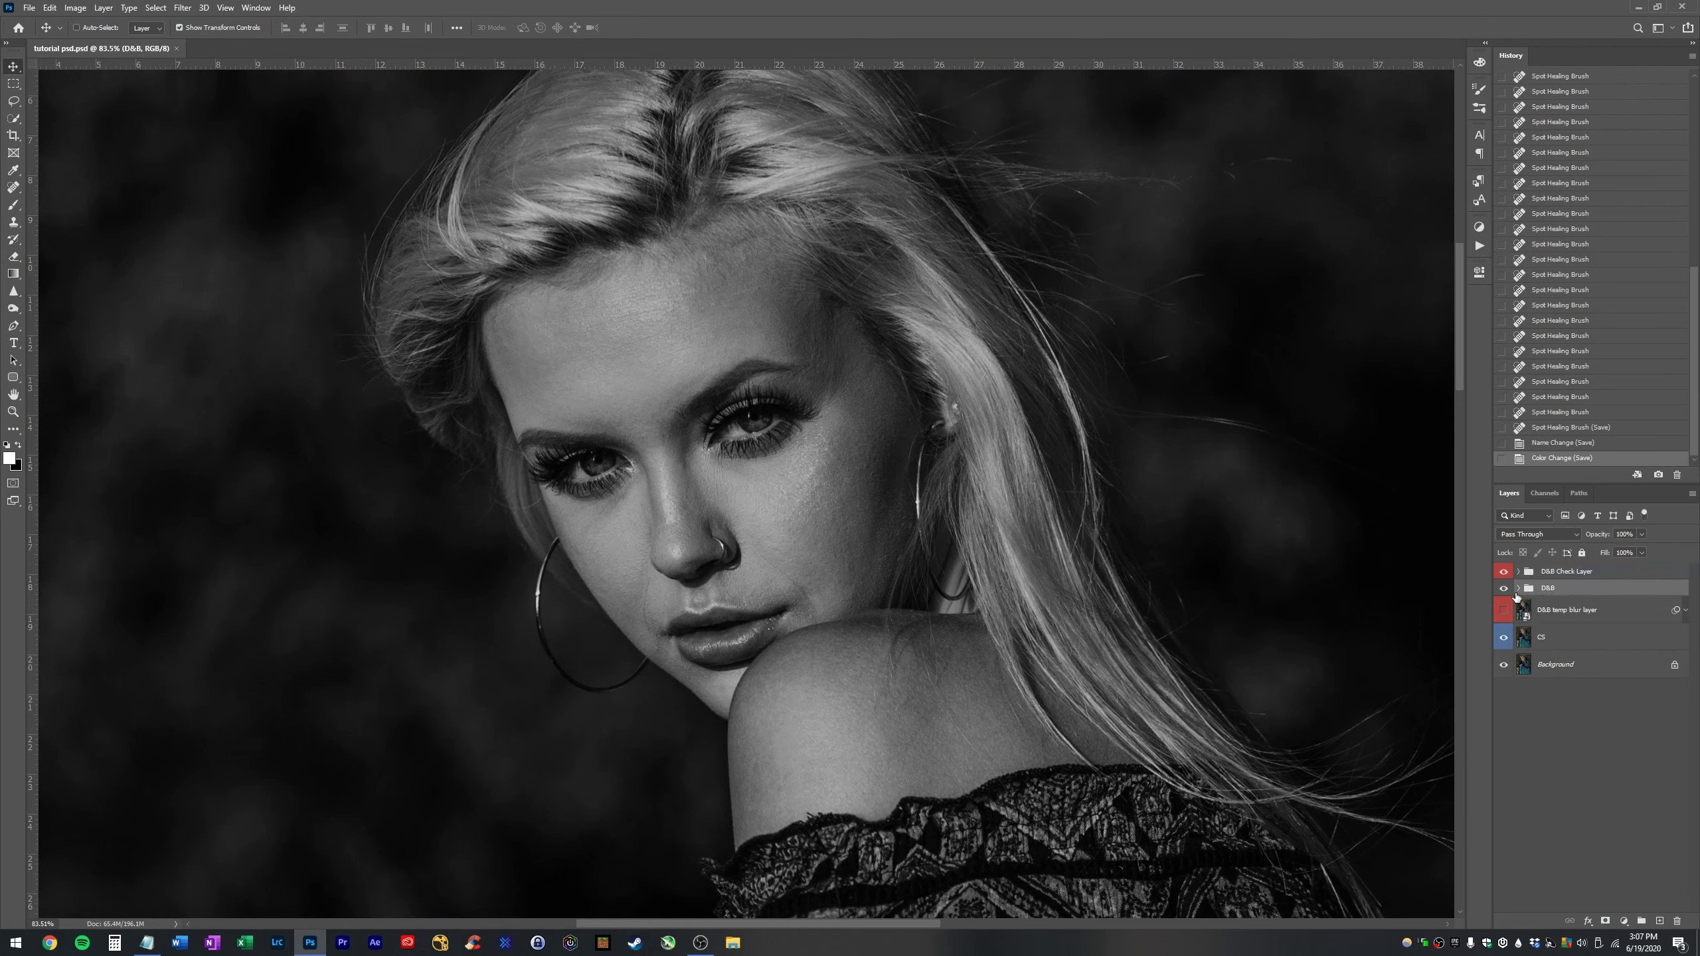
pyautogui.click(1521, 588)
pyautogui.click(1584, 607)
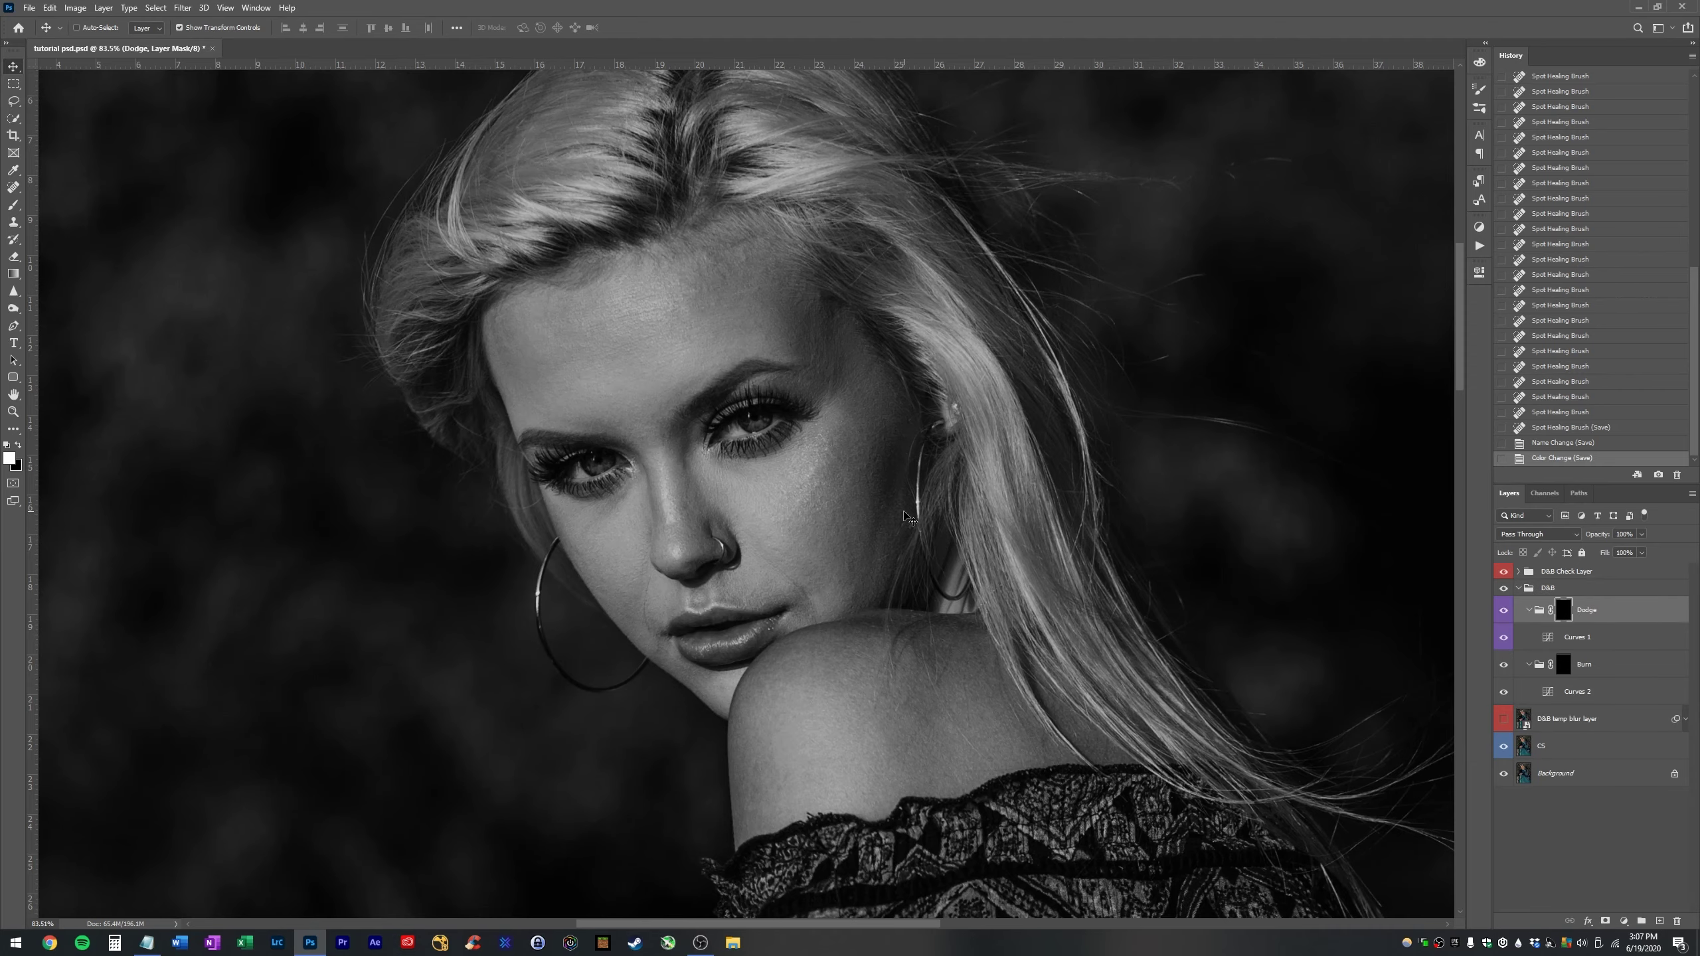
pyautogui.press('z')
pyautogui.moveTo(897, 516)
pyautogui.mouseDown()
pyautogui.moveTo(858, 514)
pyautogui.moveTo(889, 517)
pyautogui.mouseUp()
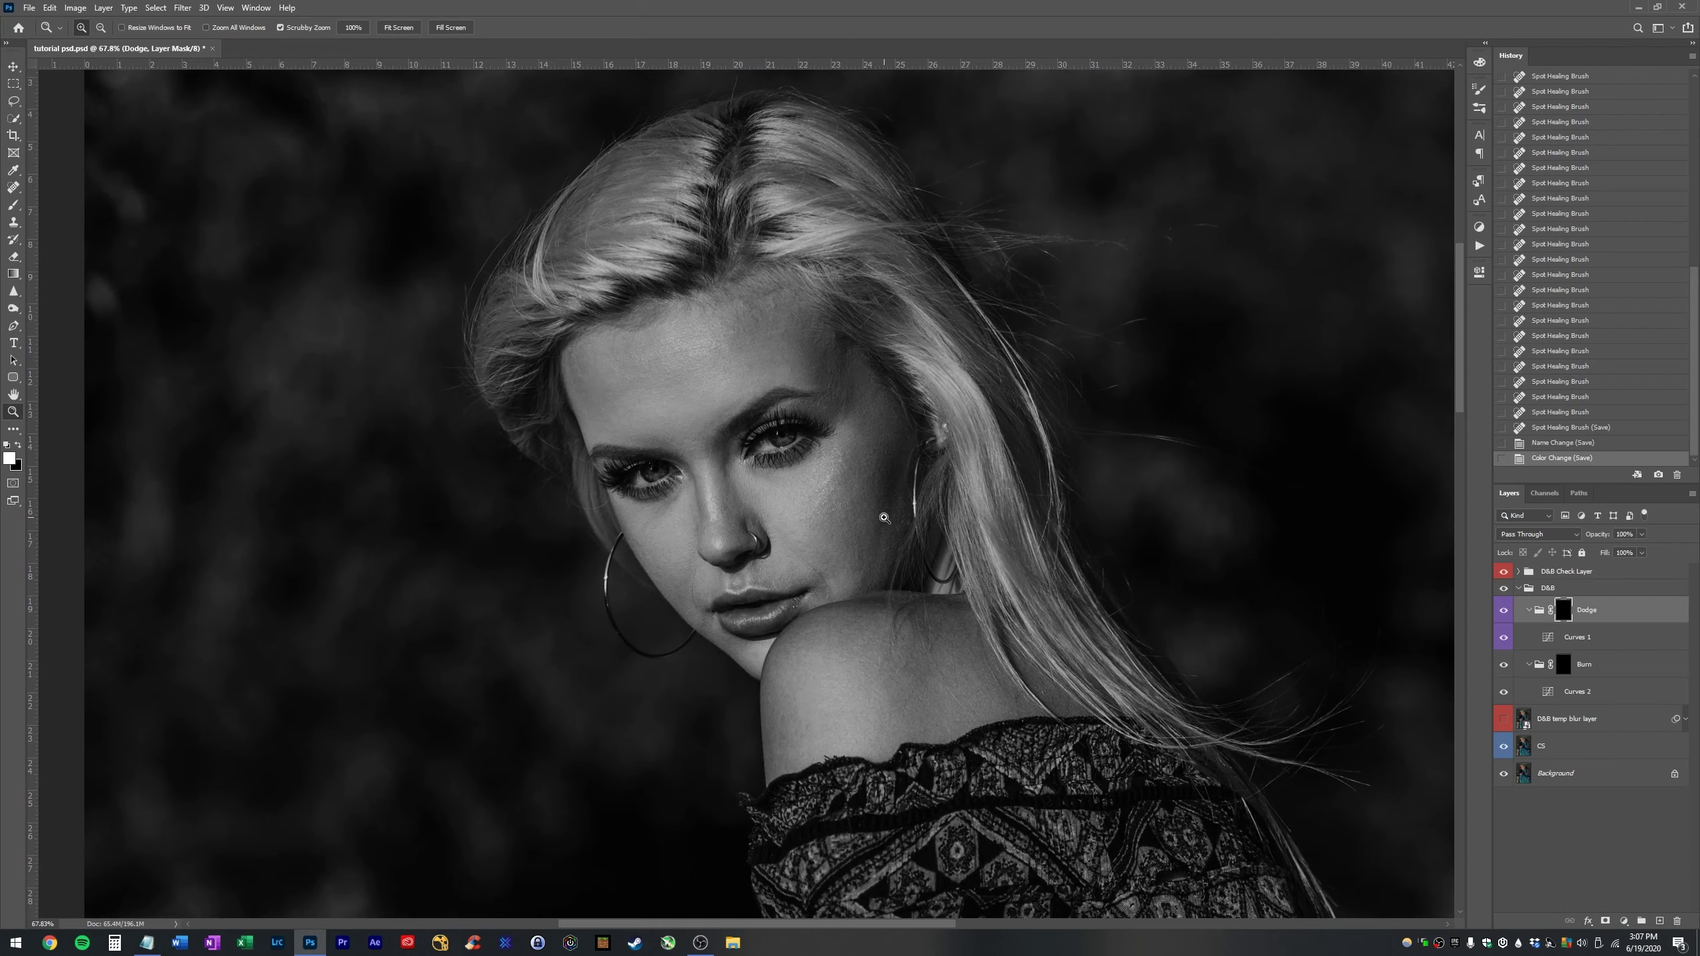
pyautogui.press('v')
pyautogui.press('b')
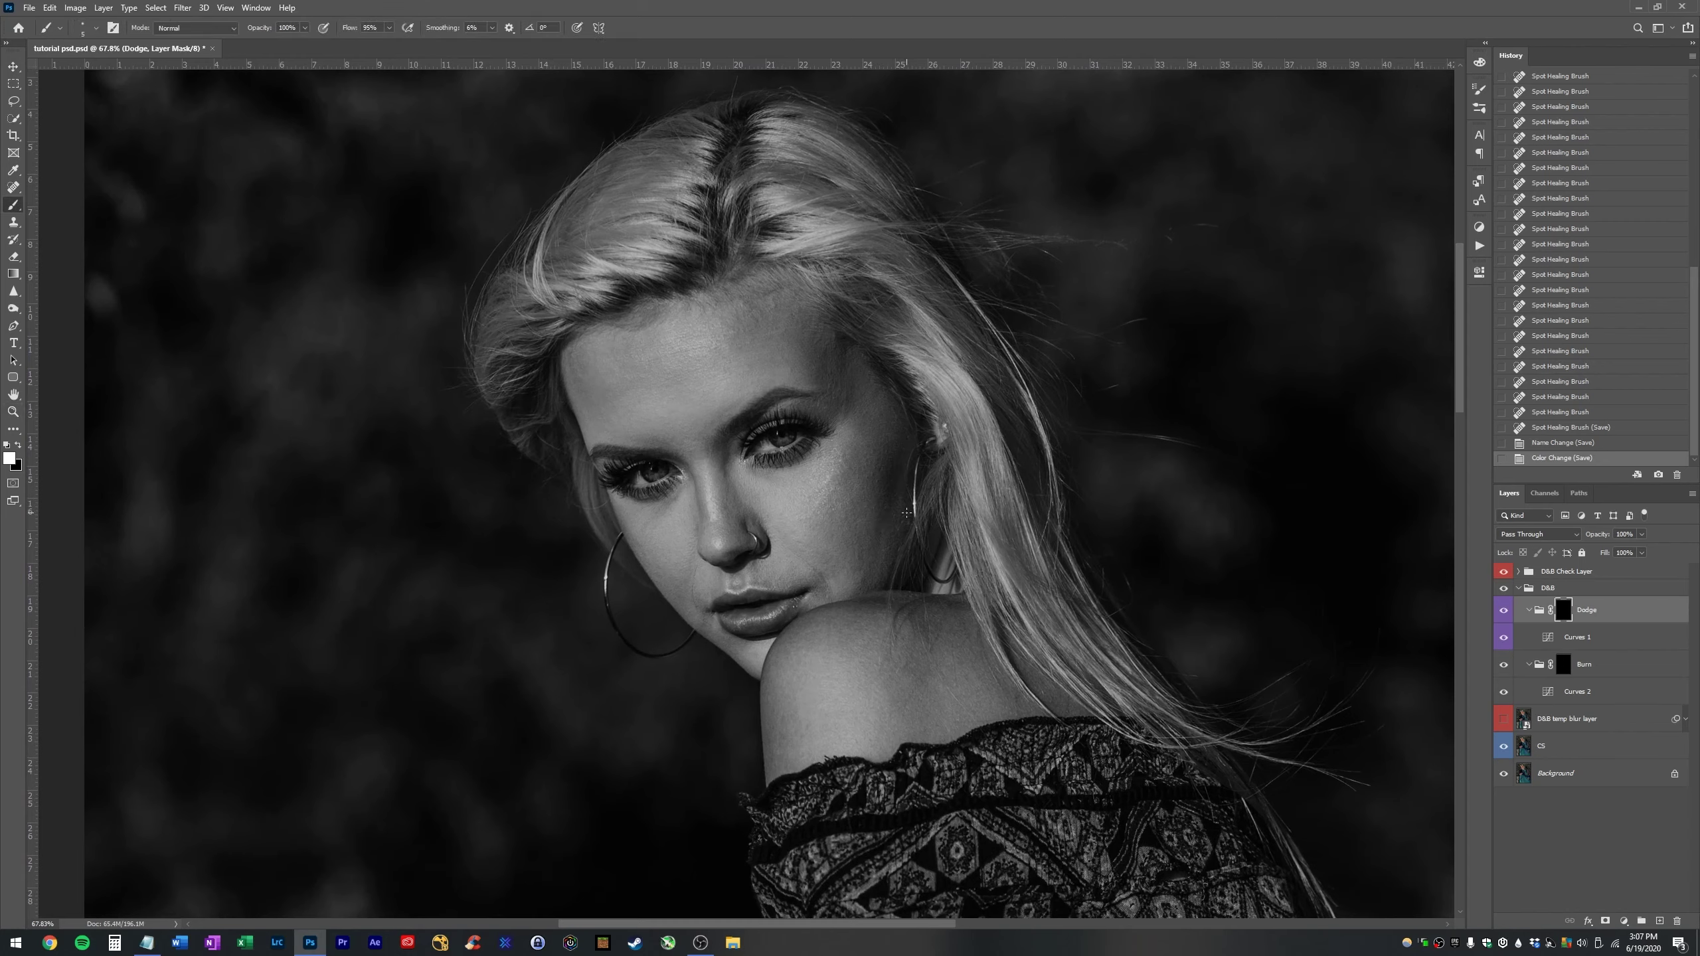
pyautogui.press(']')
pyautogui.press(']')
pyautogui.press(']')
pyautogui.press(']')
pyautogui.press(']')
pyautogui.press(']')
pyautogui.press(']')
pyautogui.press(']')
pyautogui.press(']')
pyautogui.press(']')
pyautogui.press(']')
# - Raise the Curves 1 curve slightly, then target the Dodge group's mask
pyautogui.doubleClick(1548, 642)
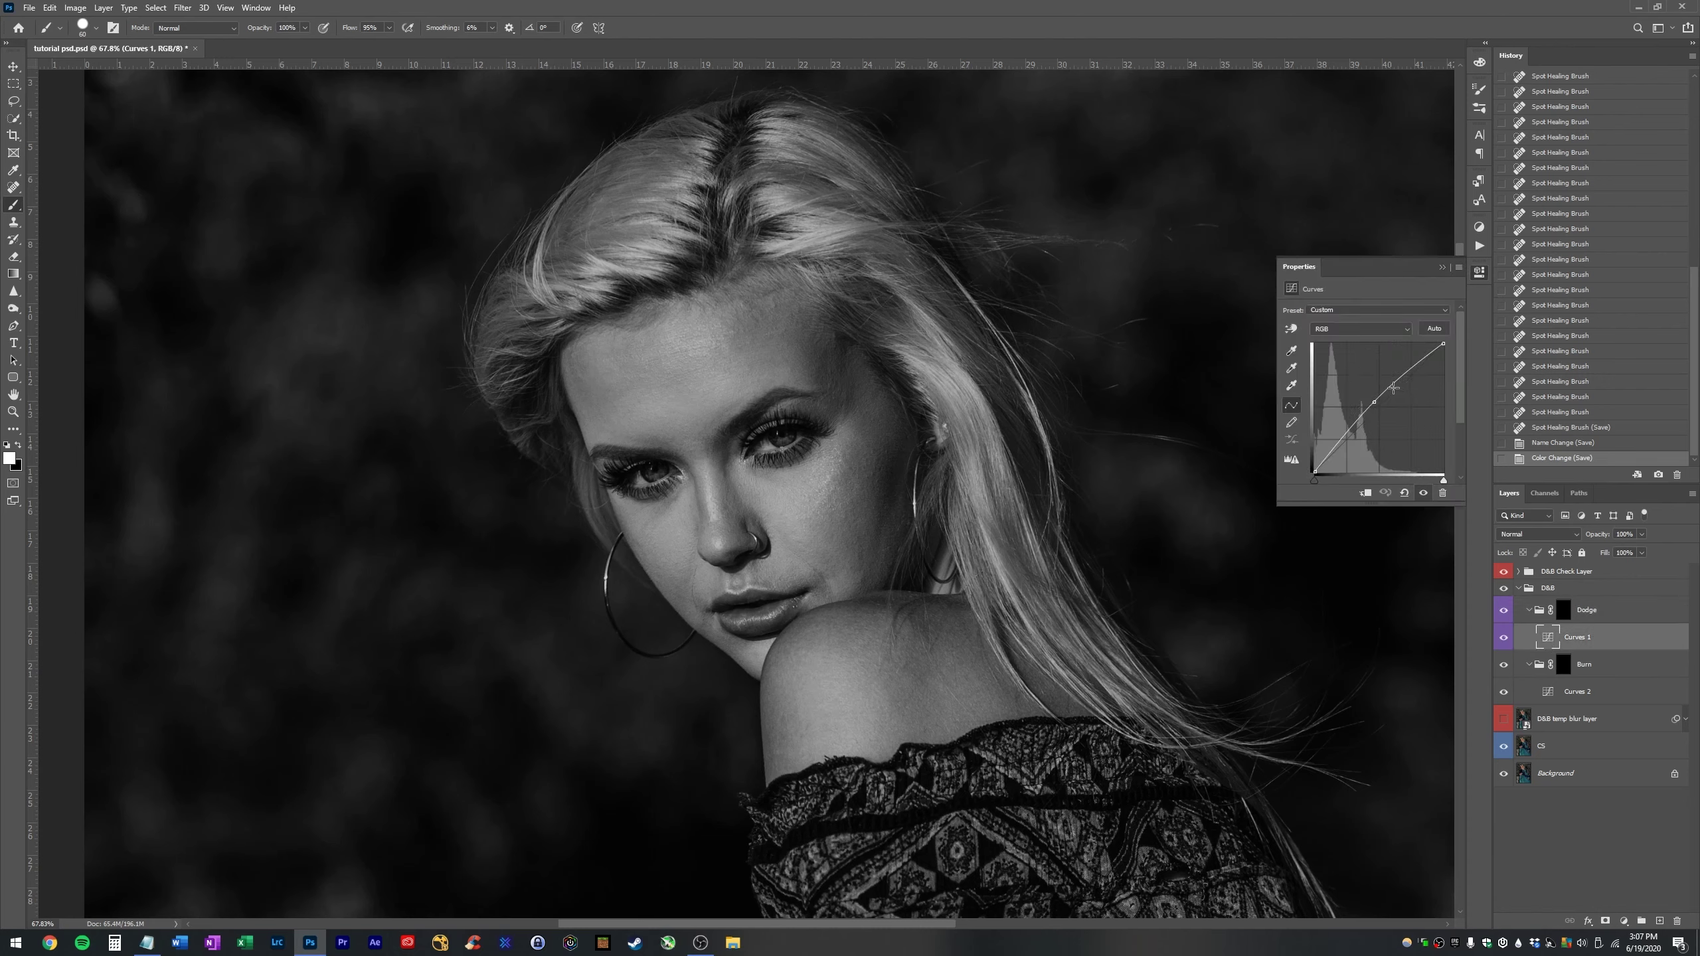
pyautogui.moveTo(1375, 405); pyautogui.dragTo(1373, 402)
pyautogui.click(1551, 694)
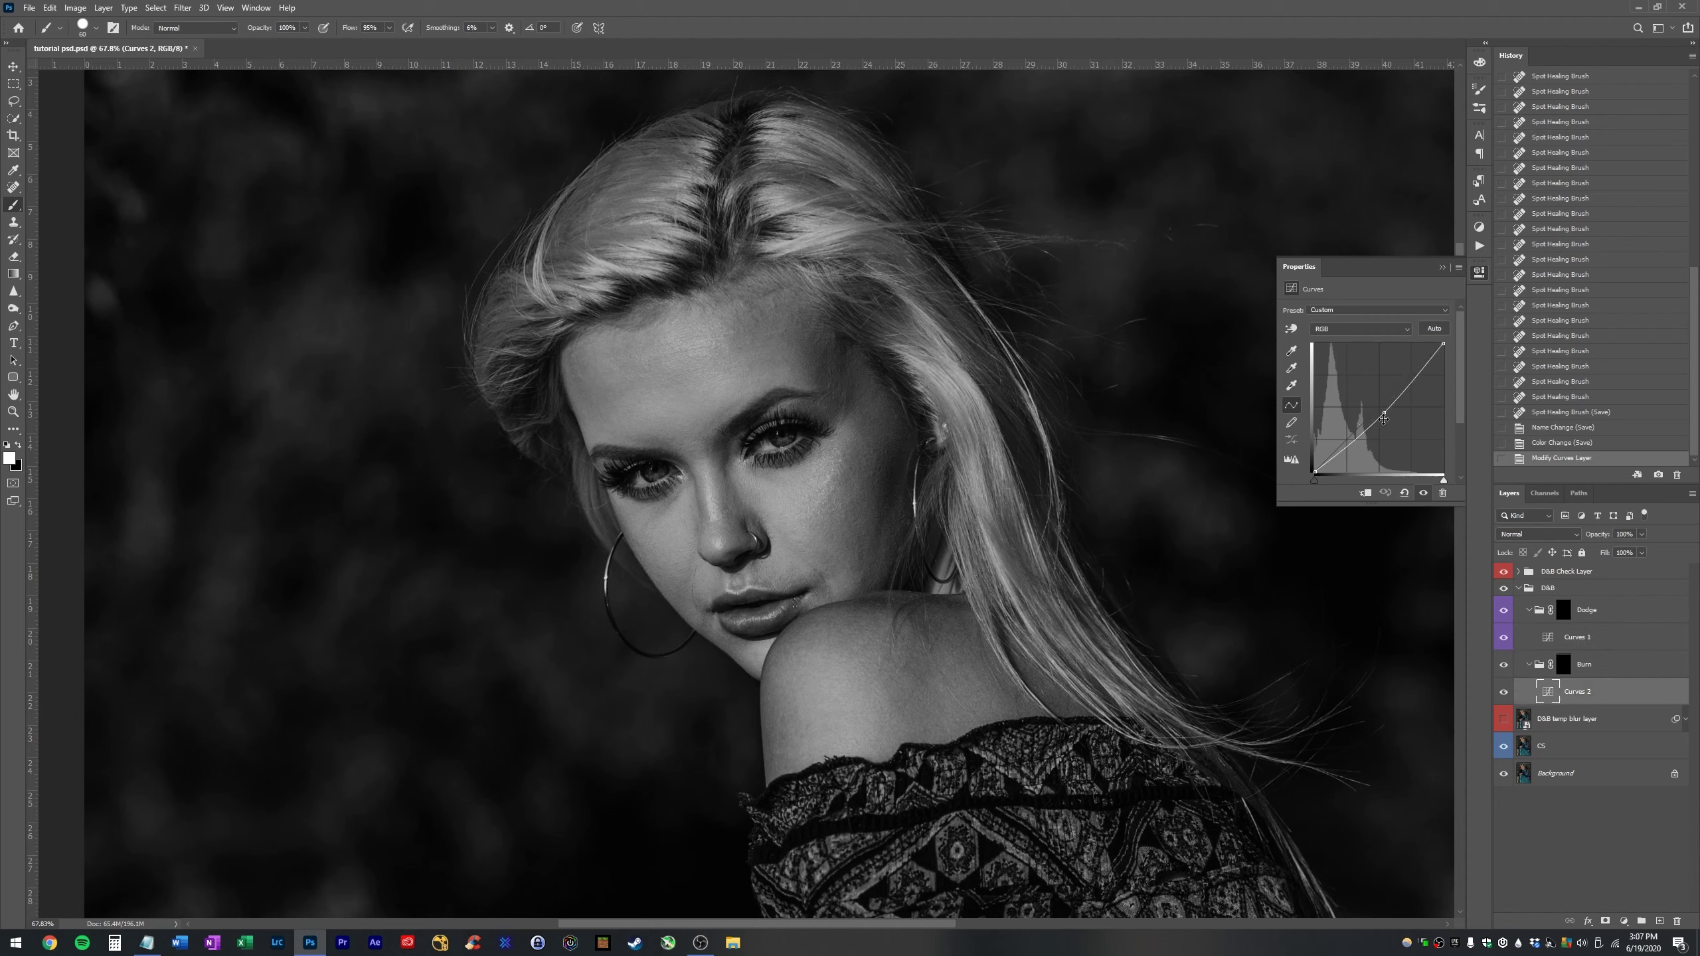
pyautogui.click(1580, 618)
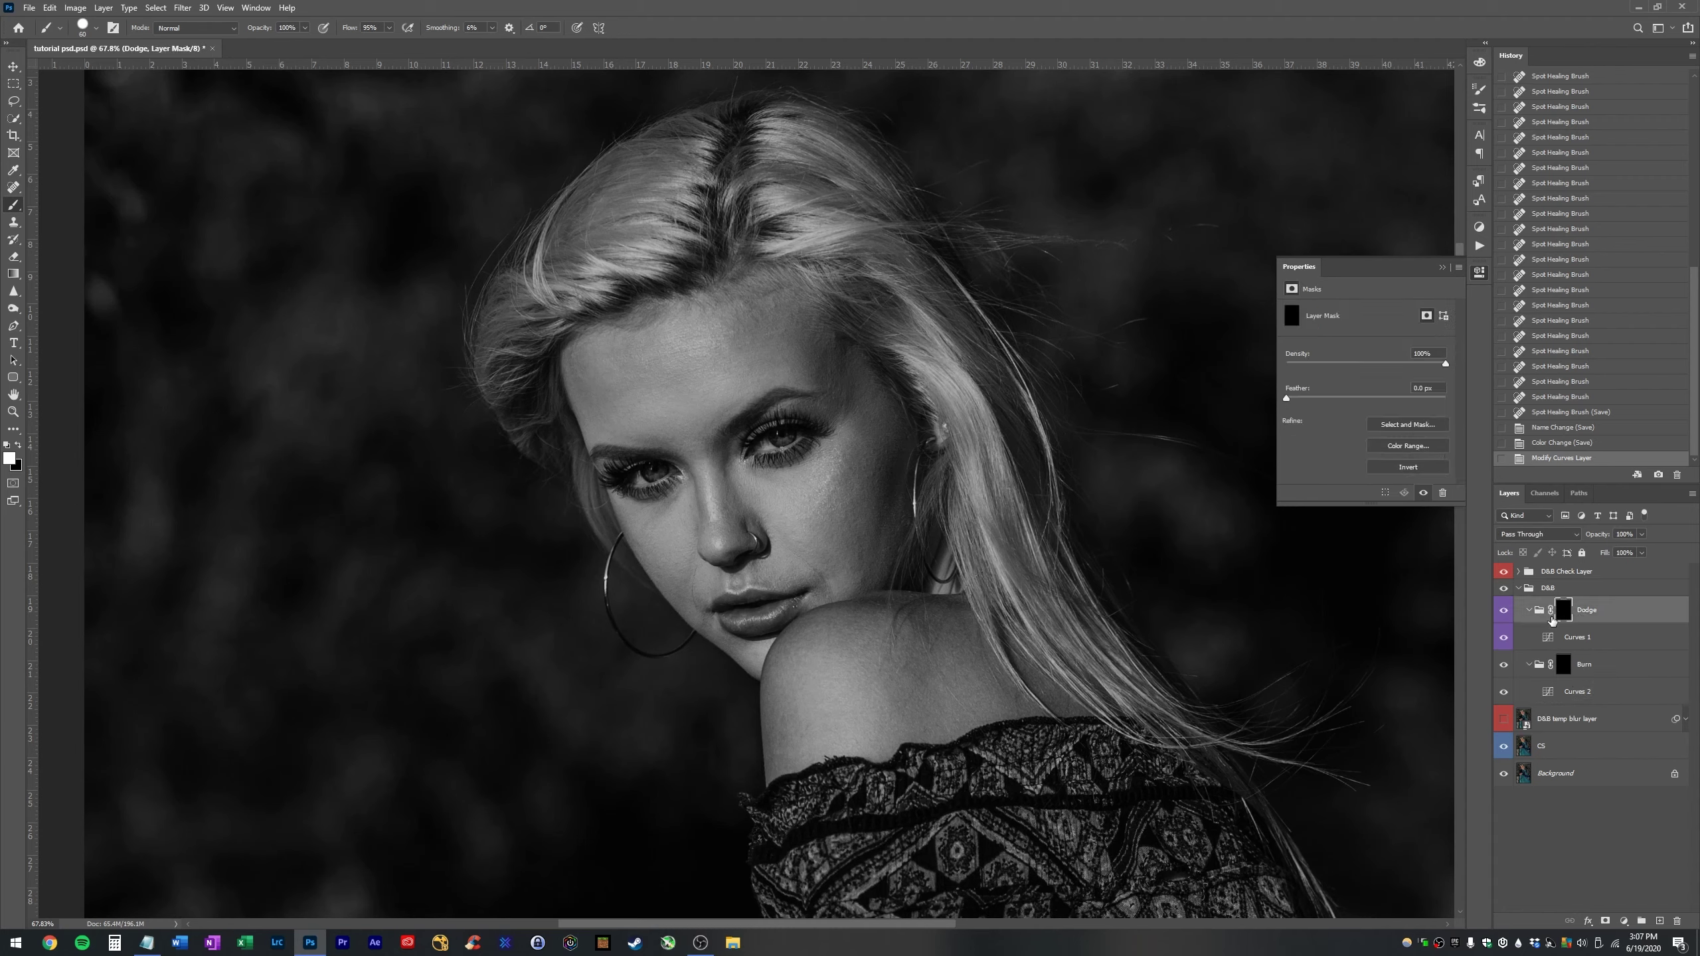
pyautogui.click(1544, 639)
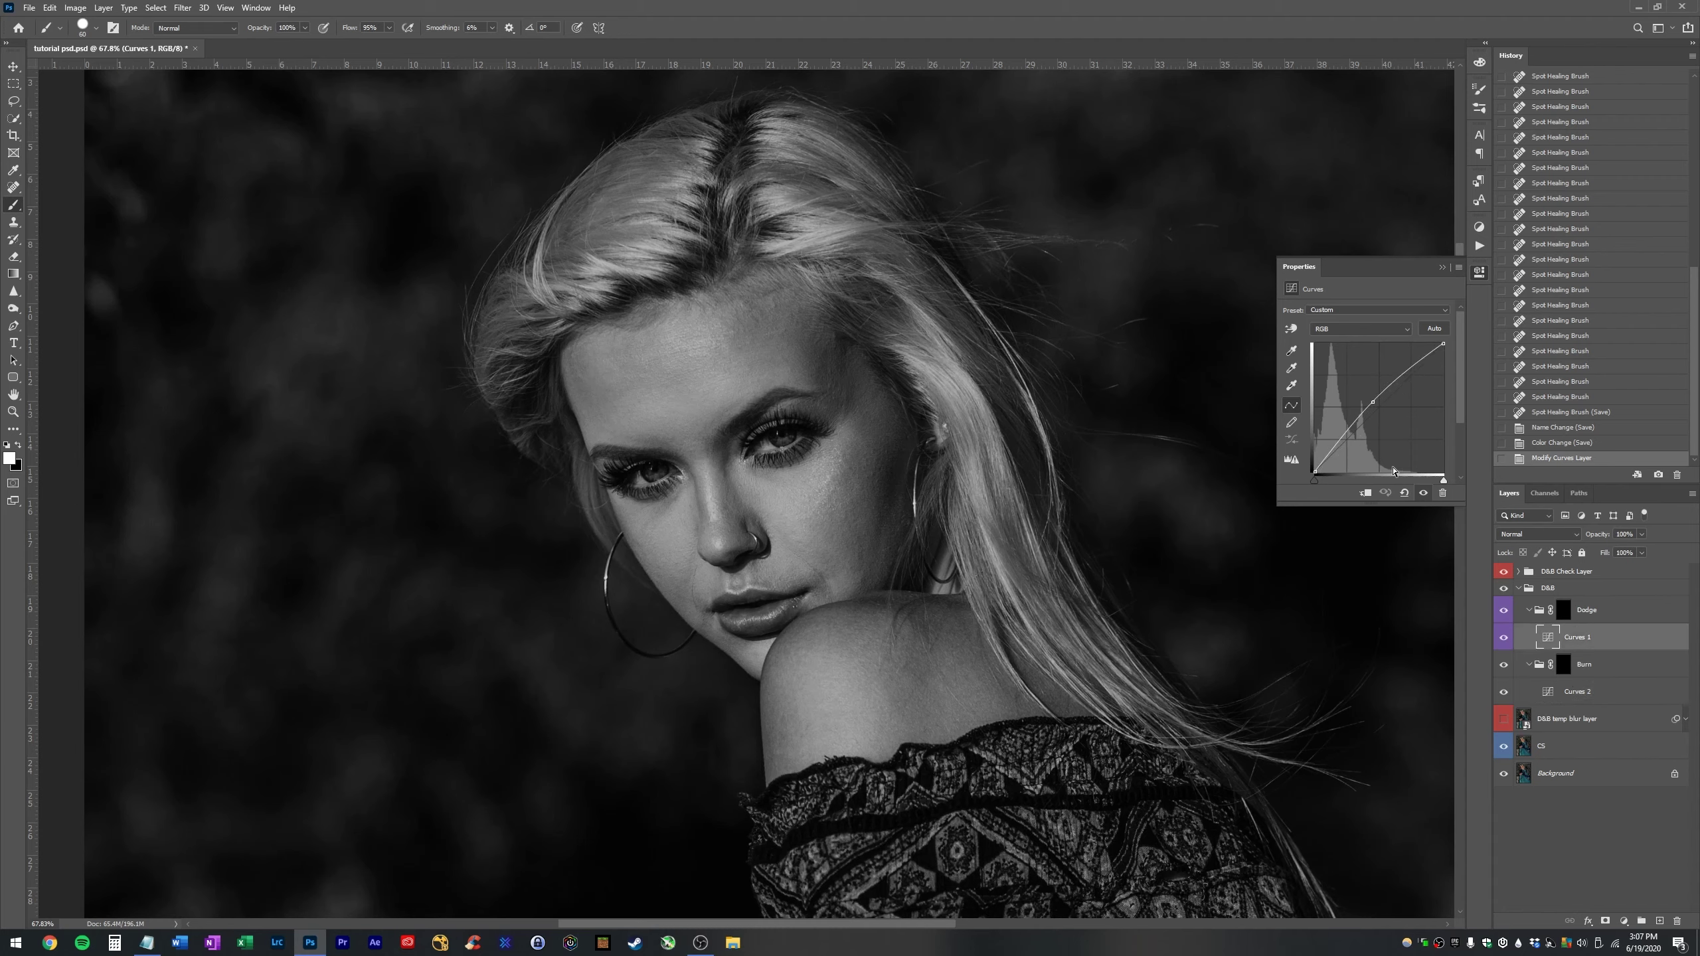
pyautogui.click(1566, 615)
pyautogui.click(1480, 271)
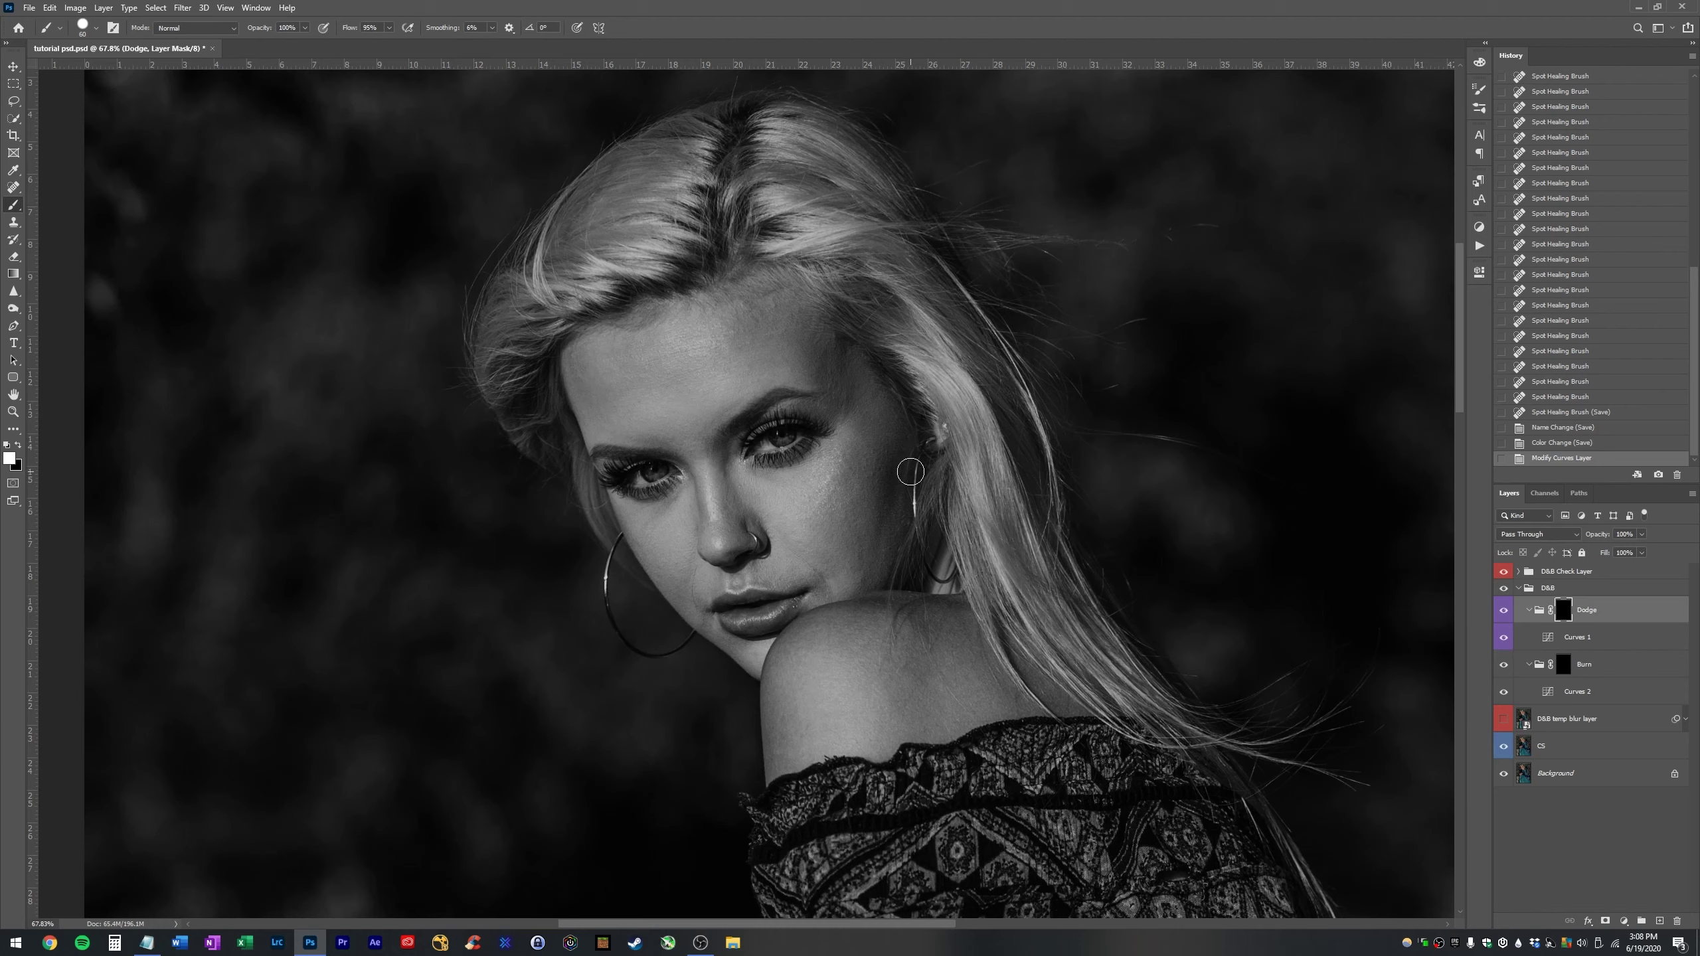
# - Undo a trial cheek stroke and switch to a Soft Round brush, 0% hardness, lower flow, size 100
pyautogui.press(']')
pyautogui.press(']')
pyautogui.press(']')
pyautogui.press(']')
pyautogui.press(']')
pyautogui.moveTo(890, 524)
pyautogui.mouseDown()
pyautogui.moveTo(877, 440)
pyautogui.moveTo(880, 521)
pyautogui.moveTo(816, 417)
pyautogui.mouseUp()
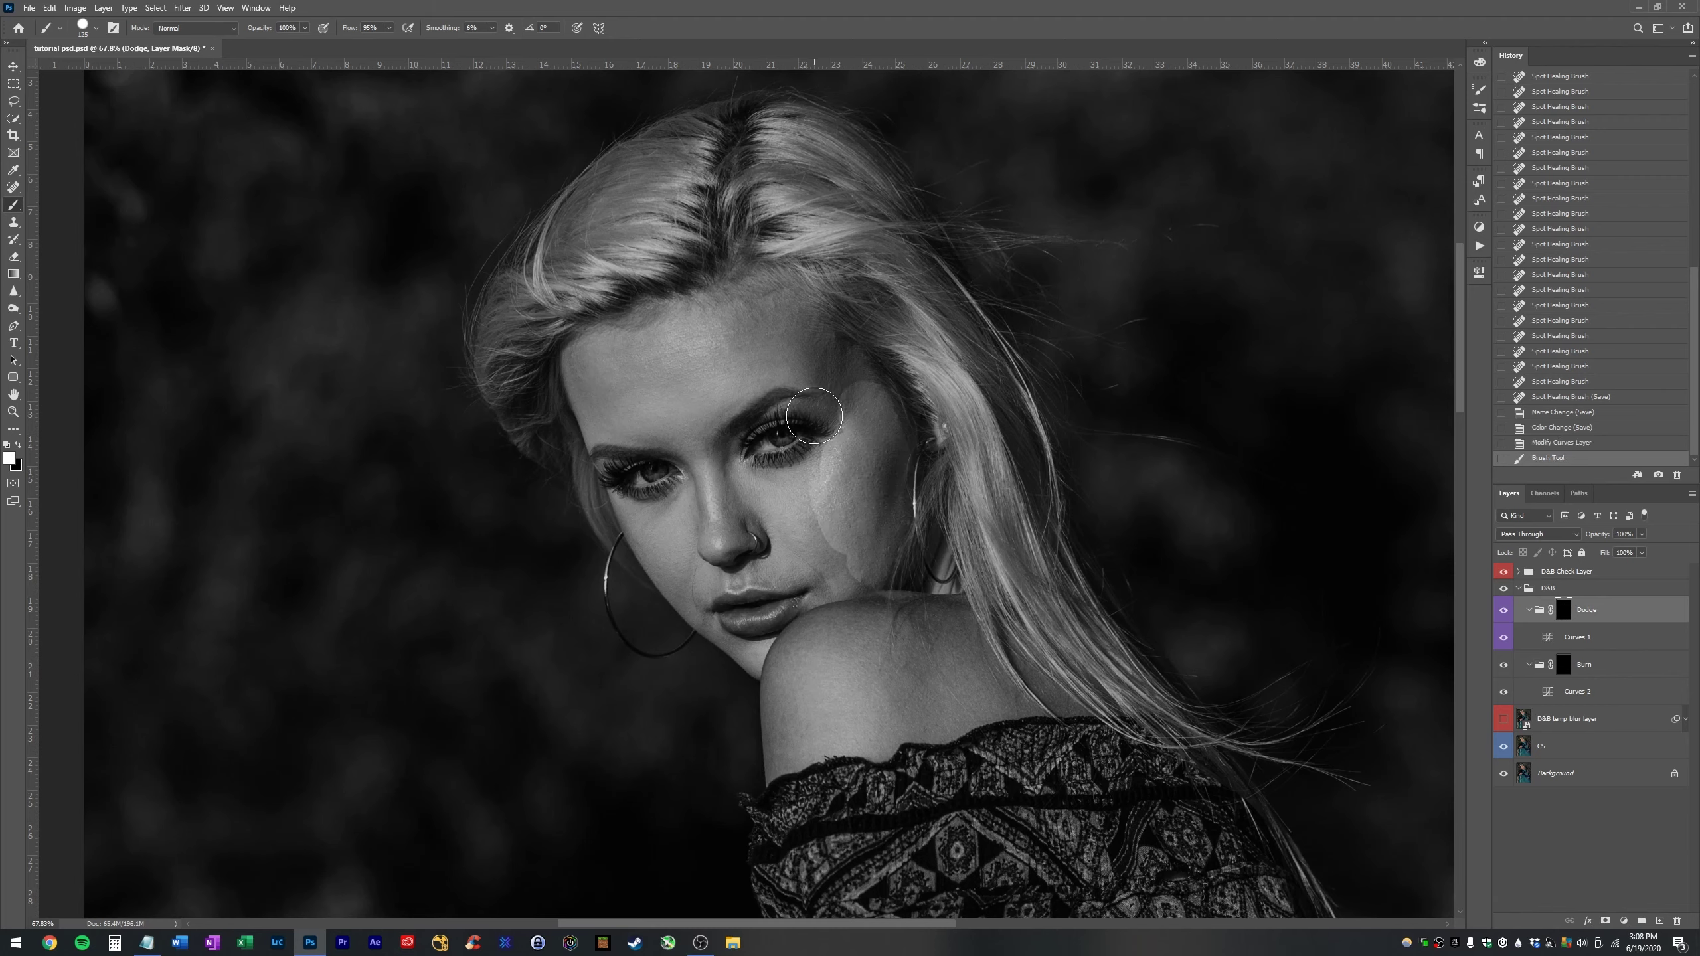
pyautogui.hotkey('ctrl', 'z')
pyautogui.click(96, 28)
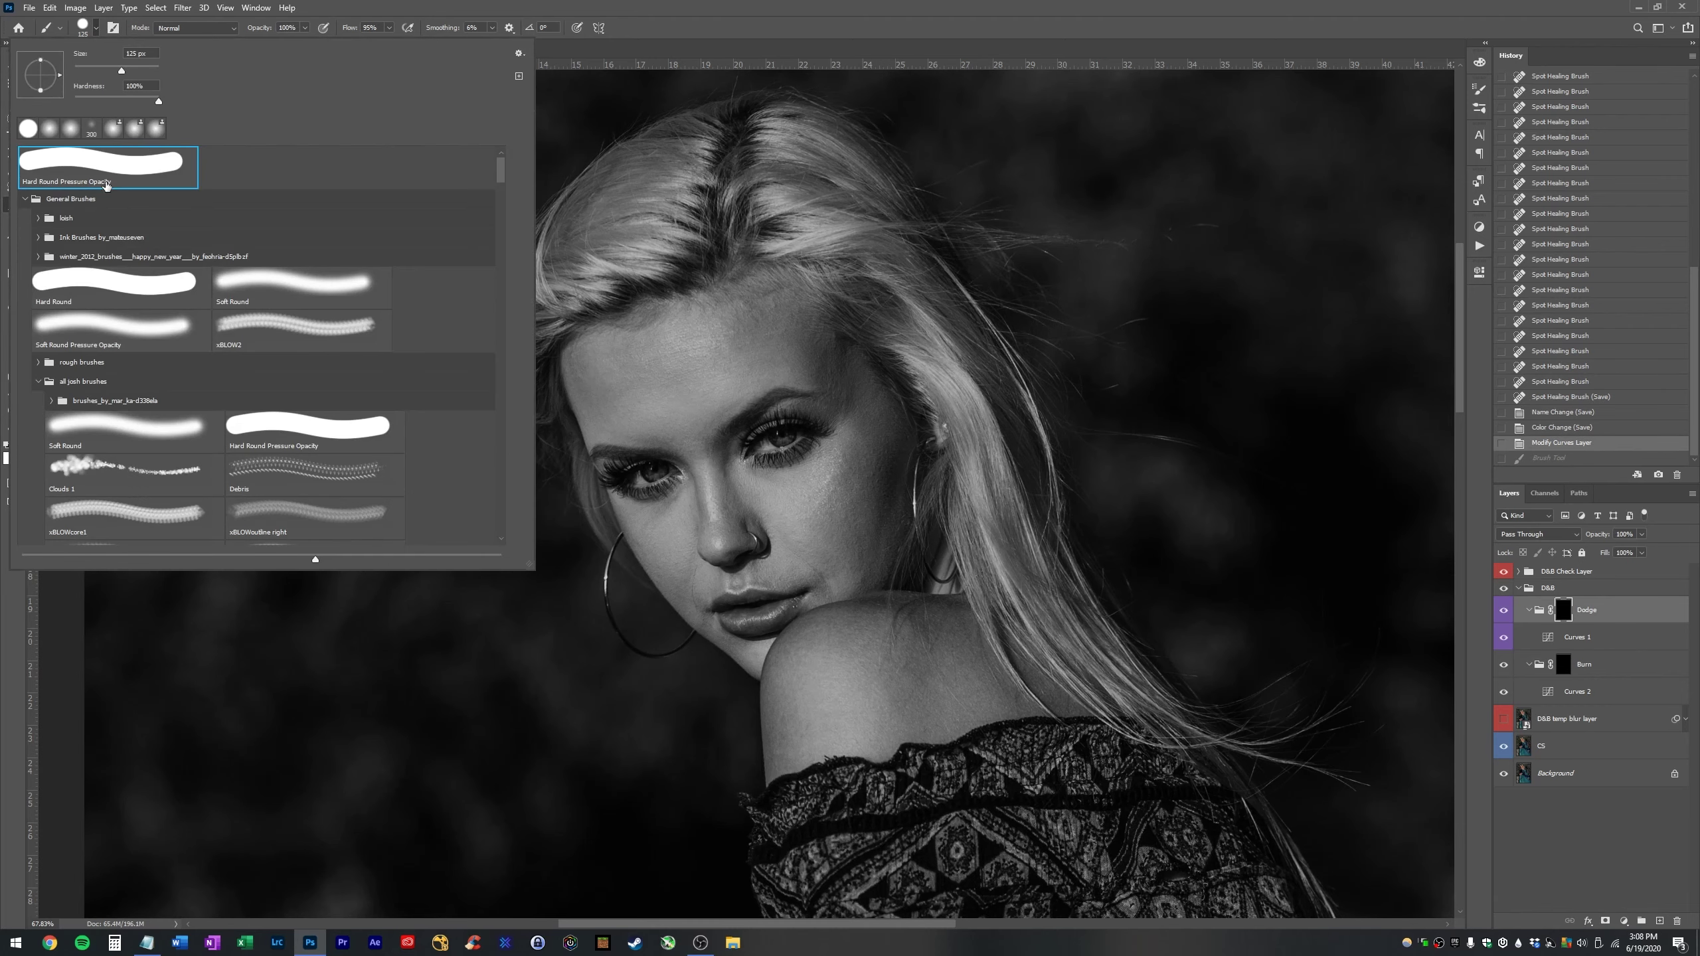
pyautogui.click(328, 295)
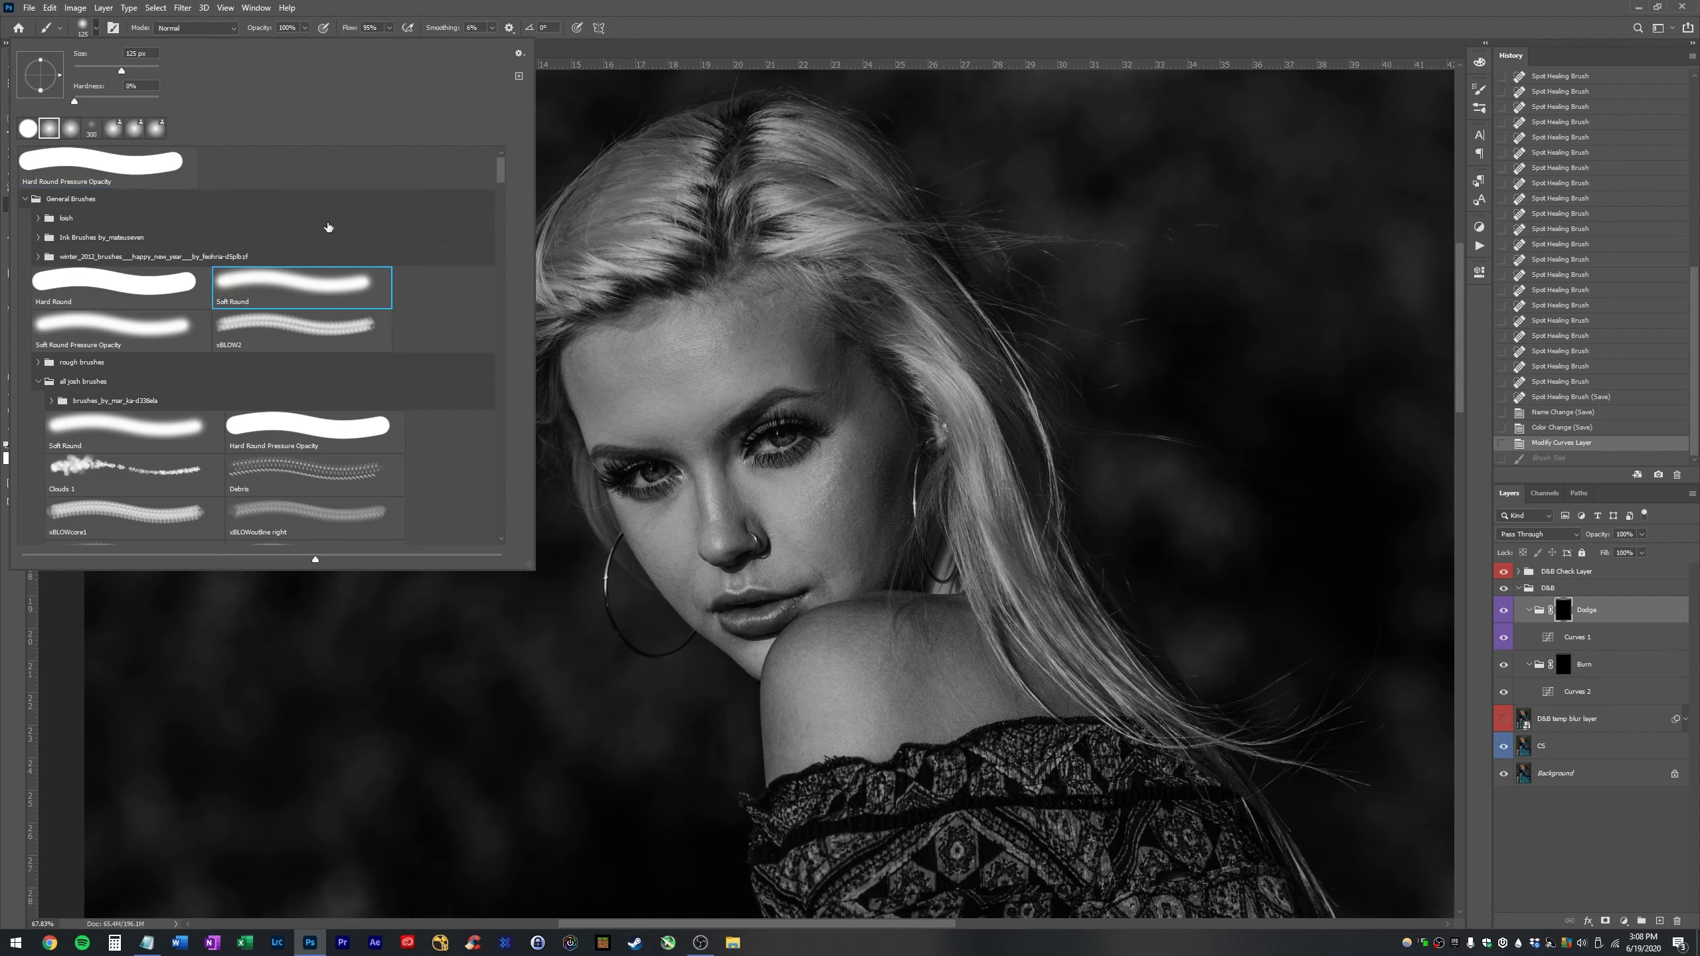
pyautogui.click(577, 5)
pyautogui.click(347, 28)
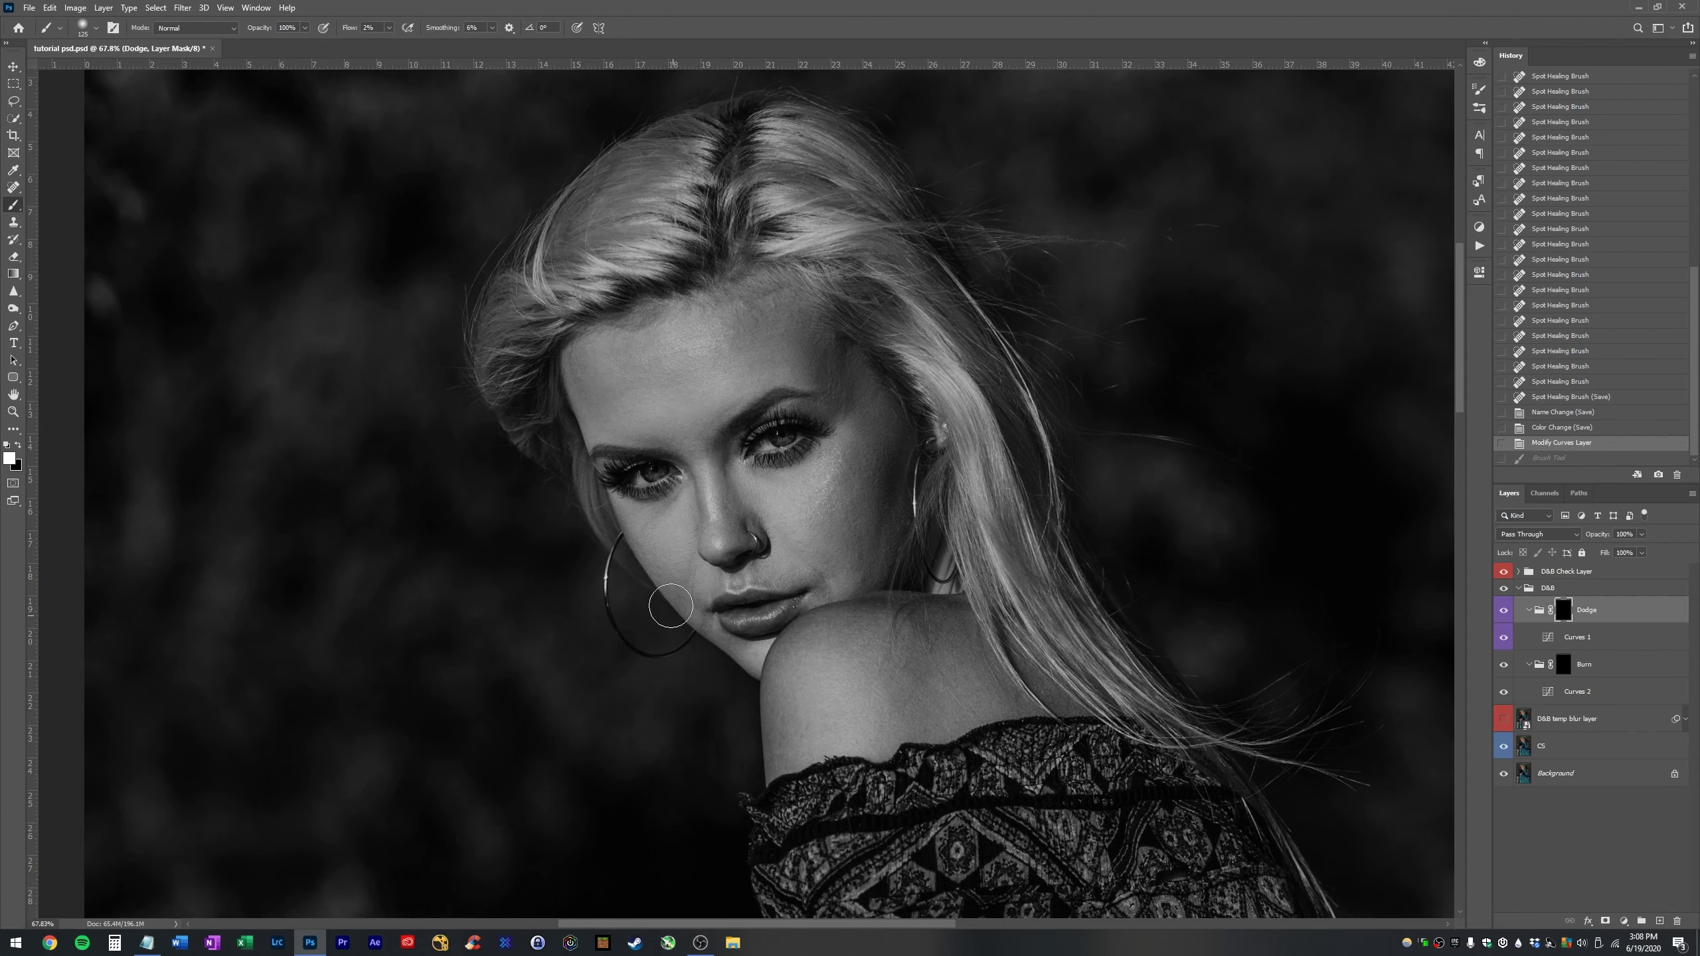
pyautogui.press('[')
# - Brighten the centre of the forehead with short soft strokes, brush sizes 70-80
pyautogui.moveTo(842, 404)
pyautogui.mouseDown()
pyautogui.moveTo(817, 330)
pyautogui.moveTo(826, 357)
pyautogui.moveTo(810, 333)
pyautogui.moveTo(807, 368)
pyautogui.moveTo(827, 386)
pyautogui.moveTo(804, 335)
pyautogui.moveTo(825, 384)
pyautogui.moveTo(743, 313)
pyautogui.mouseUp()
pyautogui.press('[')
pyautogui.press('[')
pyautogui.press('[')
pyautogui.moveTo(743, 313); pyautogui.dragTo(743, 318)
pyautogui.press('[')
pyautogui.moveTo(743, 327)
pyautogui.mouseDown()
pyautogui.moveTo(771, 294)
pyautogui.moveTo(763, 321)
pyautogui.moveTo(771, 296)
pyautogui.moveTo(793, 312)
pyautogui.moveTo(765, 352)
pyautogui.moveTo(752, 320)
pyautogui.mouseUp()
pyautogui.press(']')
pyautogui.press(']')
pyautogui.moveTo(777, 335); pyautogui.dragTo(791, 308)
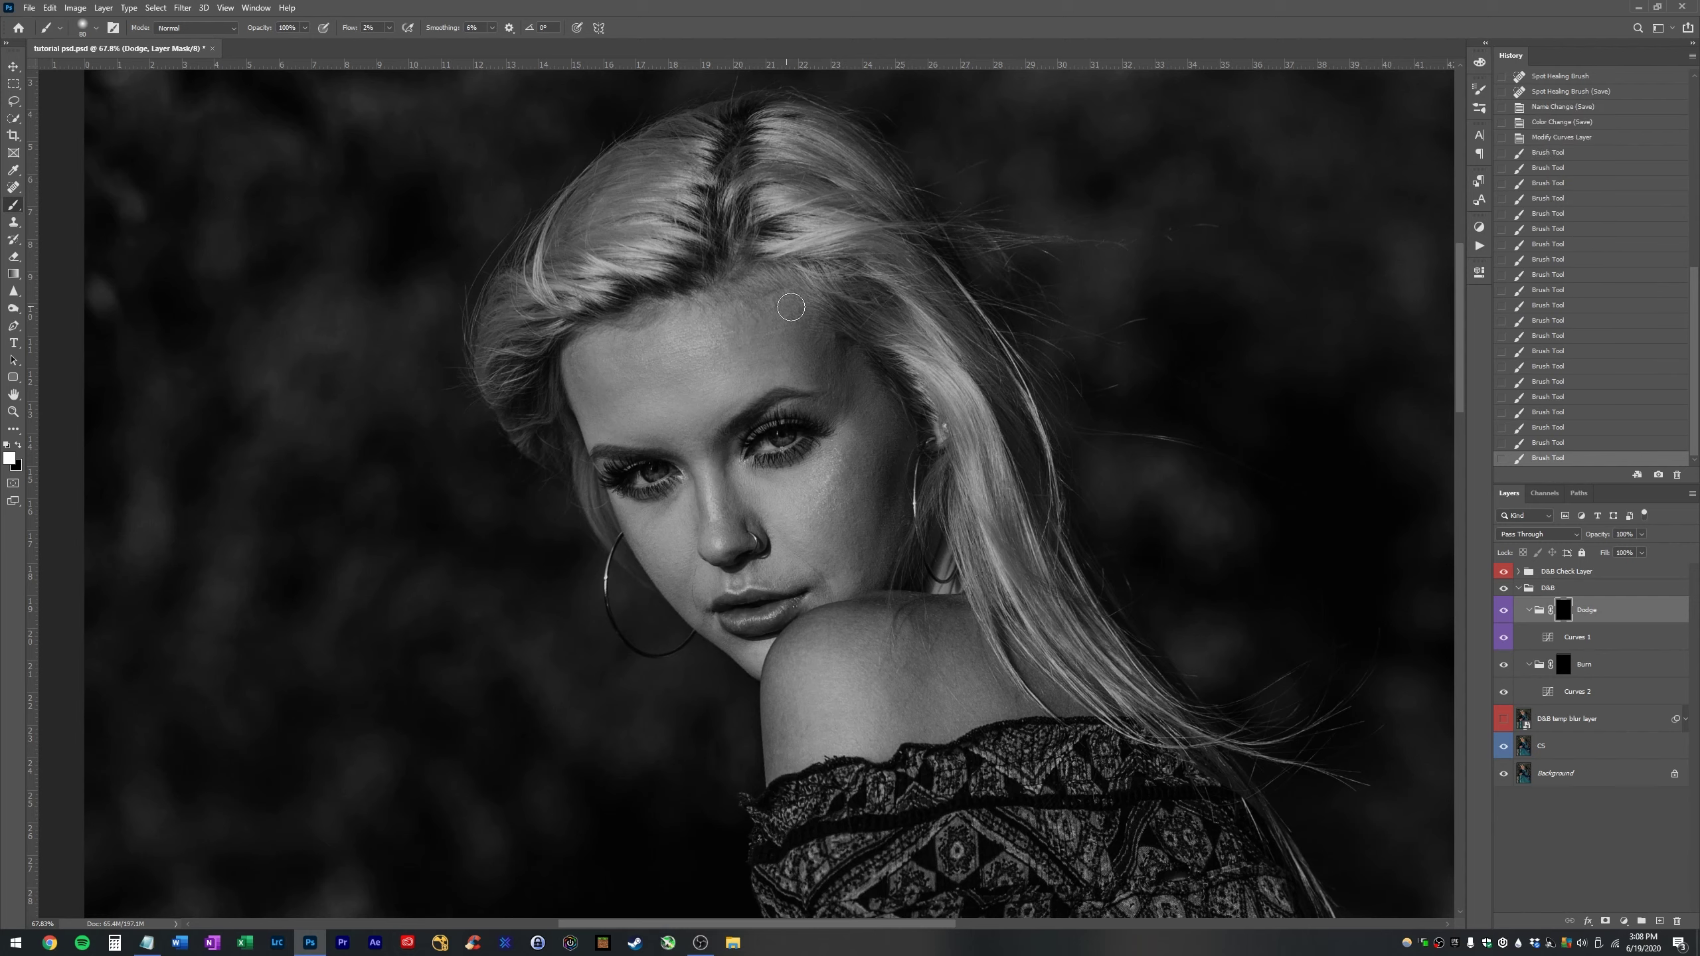
pyautogui.moveTo(812, 376); pyautogui.dragTo(801, 327)
pyautogui.moveTo(801, 326); pyautogui.dragTo(821, 365)
pyautogui.press('[')
pyautogui.moveTo(821, 364)
pyautogui.mouseDown()
pyautogui.moveTo(791, 301)
pyautogui.moveTo(781, 333)
pyautogui.moveTo(830, 354)
pyautogui.mouseUp()
# - Brighten the left side of the forehead with an 80-size brush
pyautogui.press('[')
pyautogui.press(']')
pyautogui.press(']')
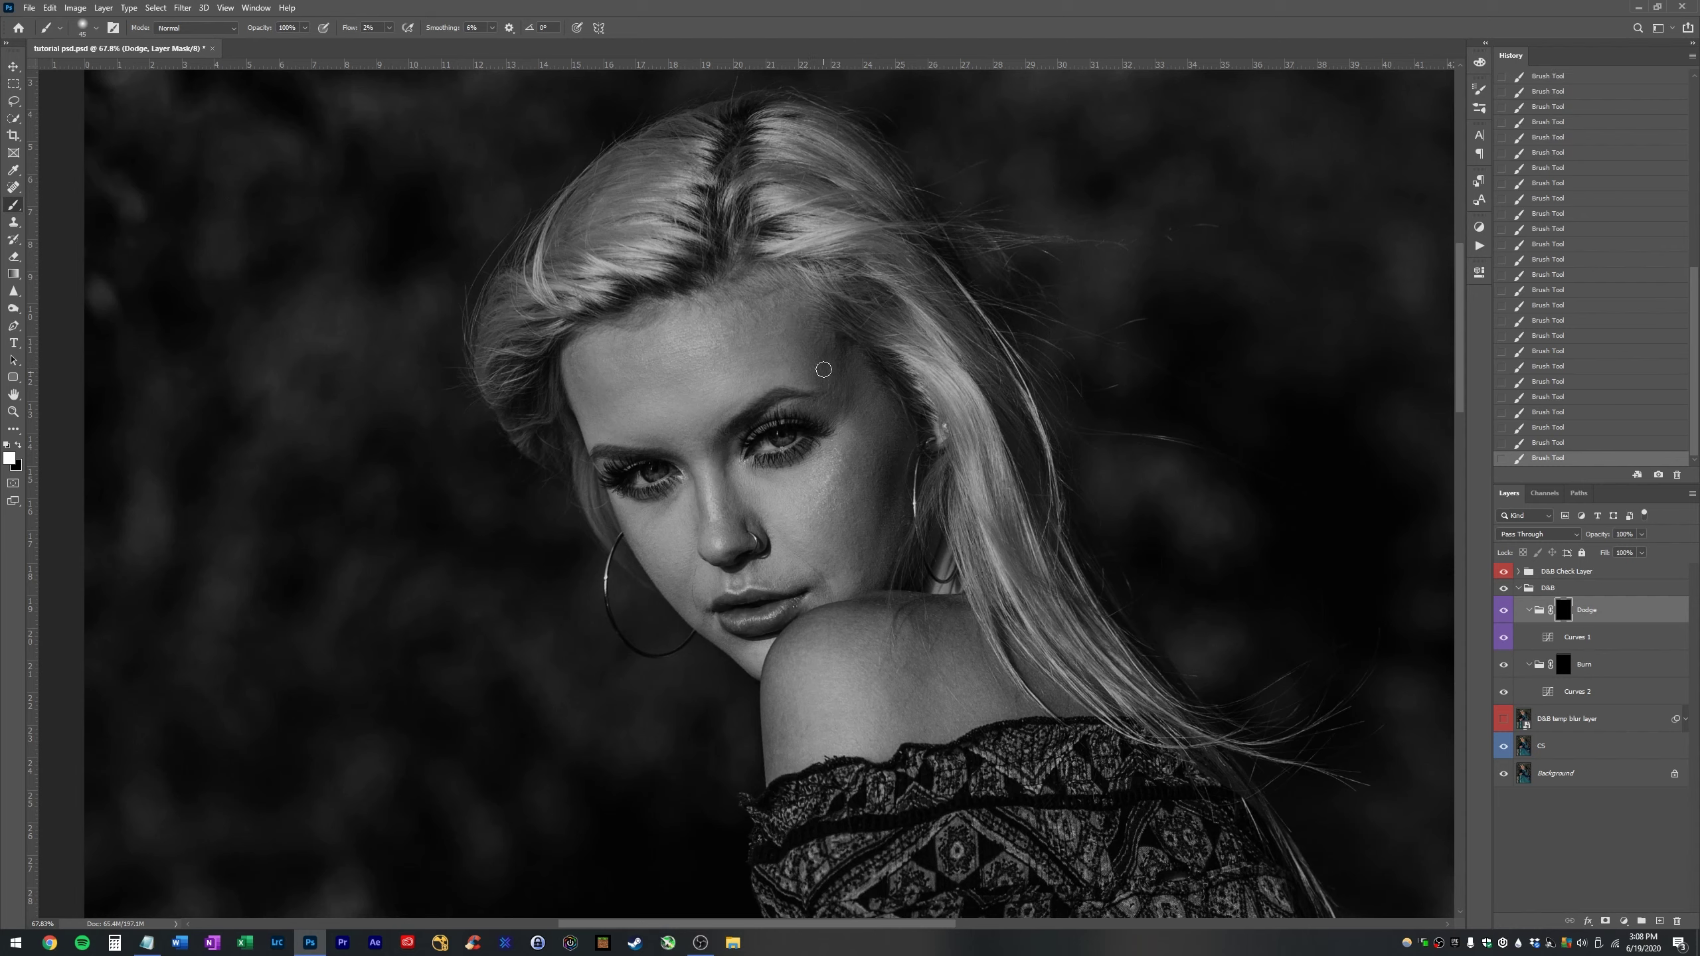
pyautogui.moveTo(610, 398); pyautogui.dragTo(595, 410)
# - Shrink the brush to 45, then toggle the Dodge group's visibility to compare the skin
pyautogui.press('[')
pyautogui.press('[')
pyautogui.press('[')
pyautogui.press('[')
pyautogui.press(']')
pyautogui.press(']')
pyautogui.press(']')
pyautogui.press(']')
pyautogui.press('[')
pyautogui.press('[')
pyautogui.press('[')
pyautogui.press('[')
pyautogui.press('[')
pyautogui.press('[')
pyautogui.press('[')
pyautogui.press('[')
pyautogui.scroll(4, 832, 484)
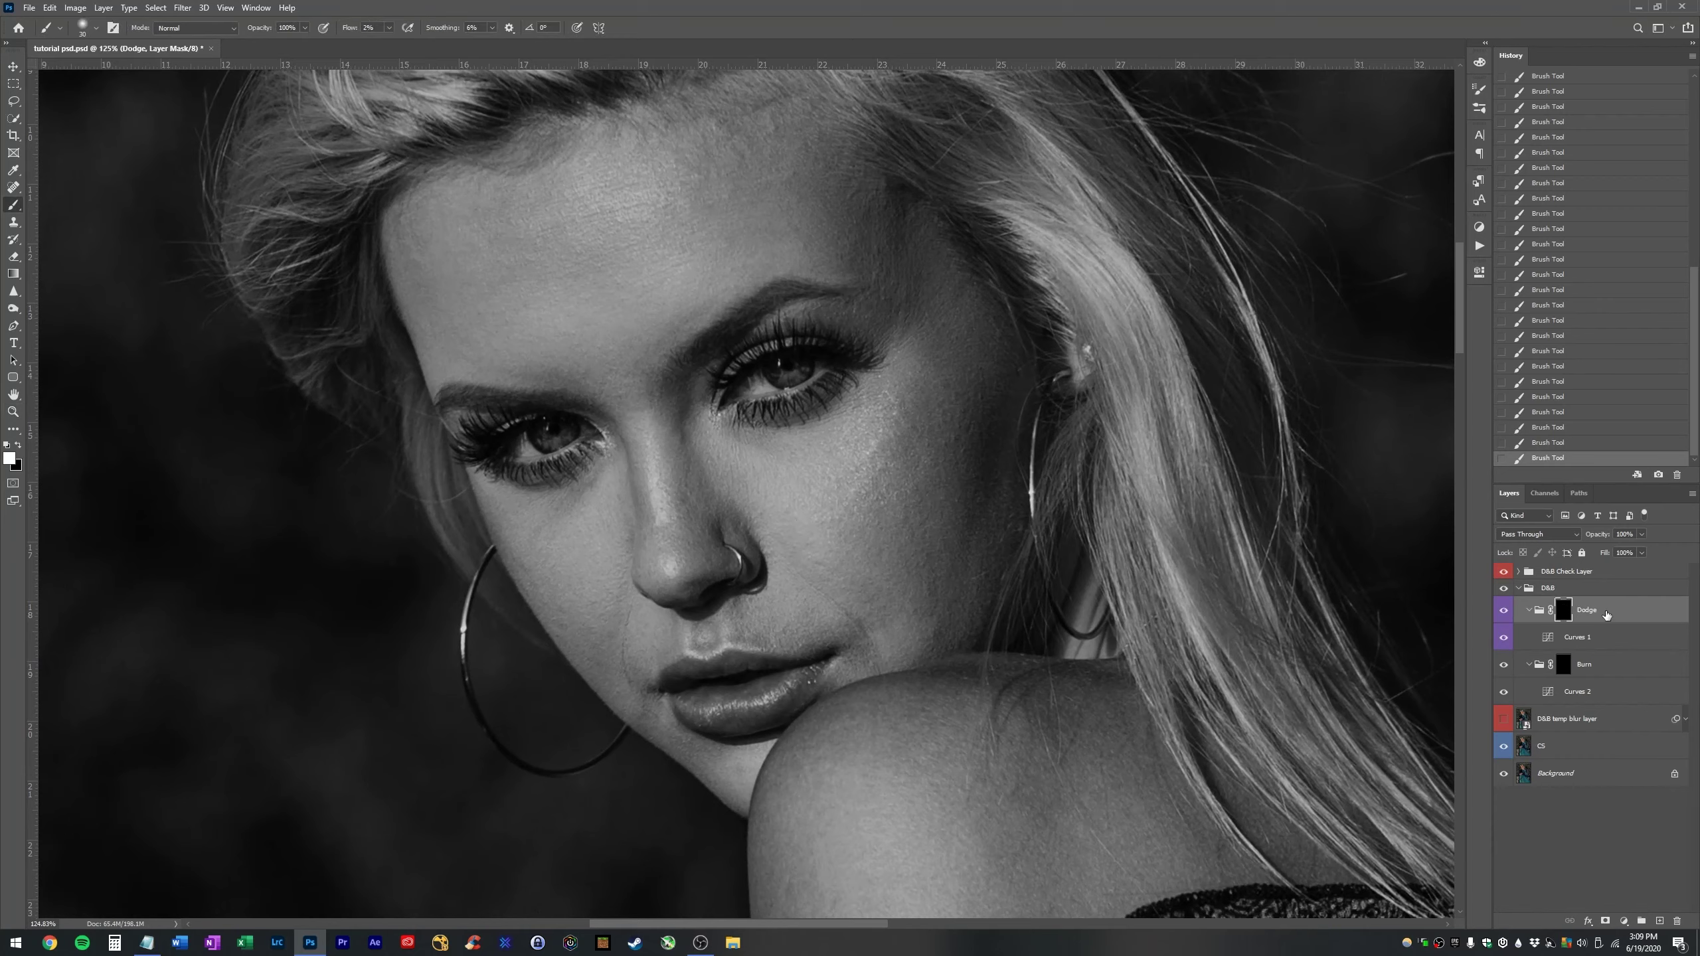
pyautogui.click(1507, 610)
pyautogui.click(1506, 610)
pyautogui.click(1506, 611)
pyautogui.click(1506, 610)
# - Flick the check view to colour and back while sizing the dodge brush between 10 and 25
pyautogui.press('[')
pyautogui.click(1505, 571)
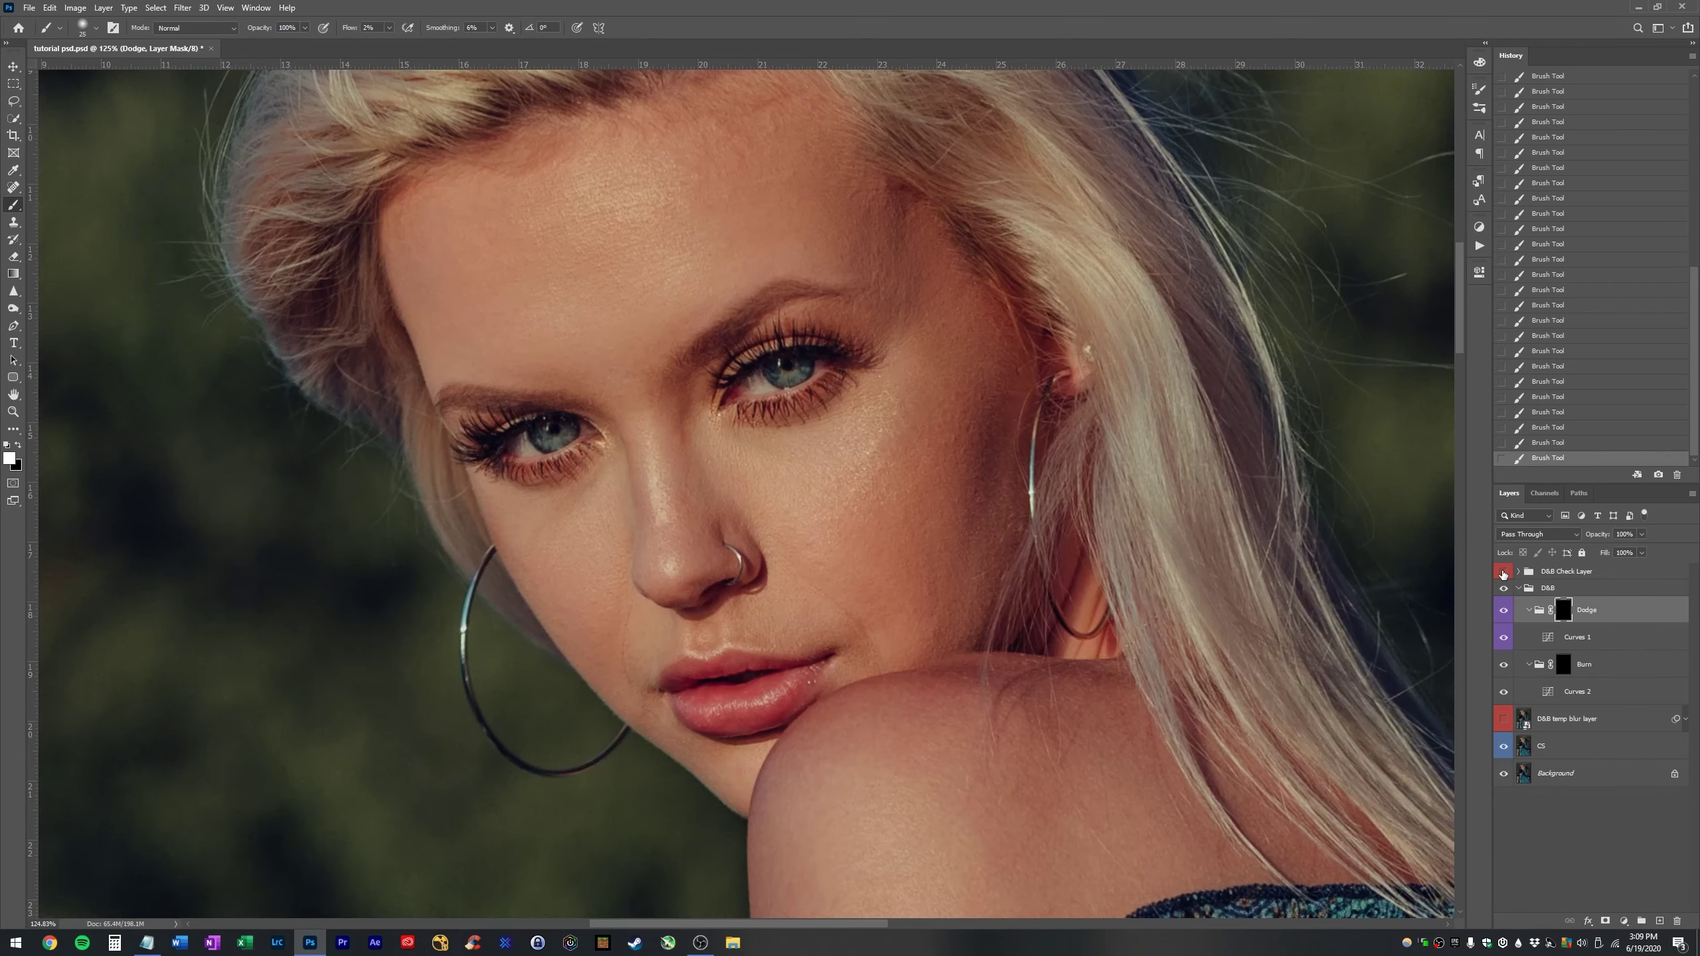
pyautogui.click(1504, 571)
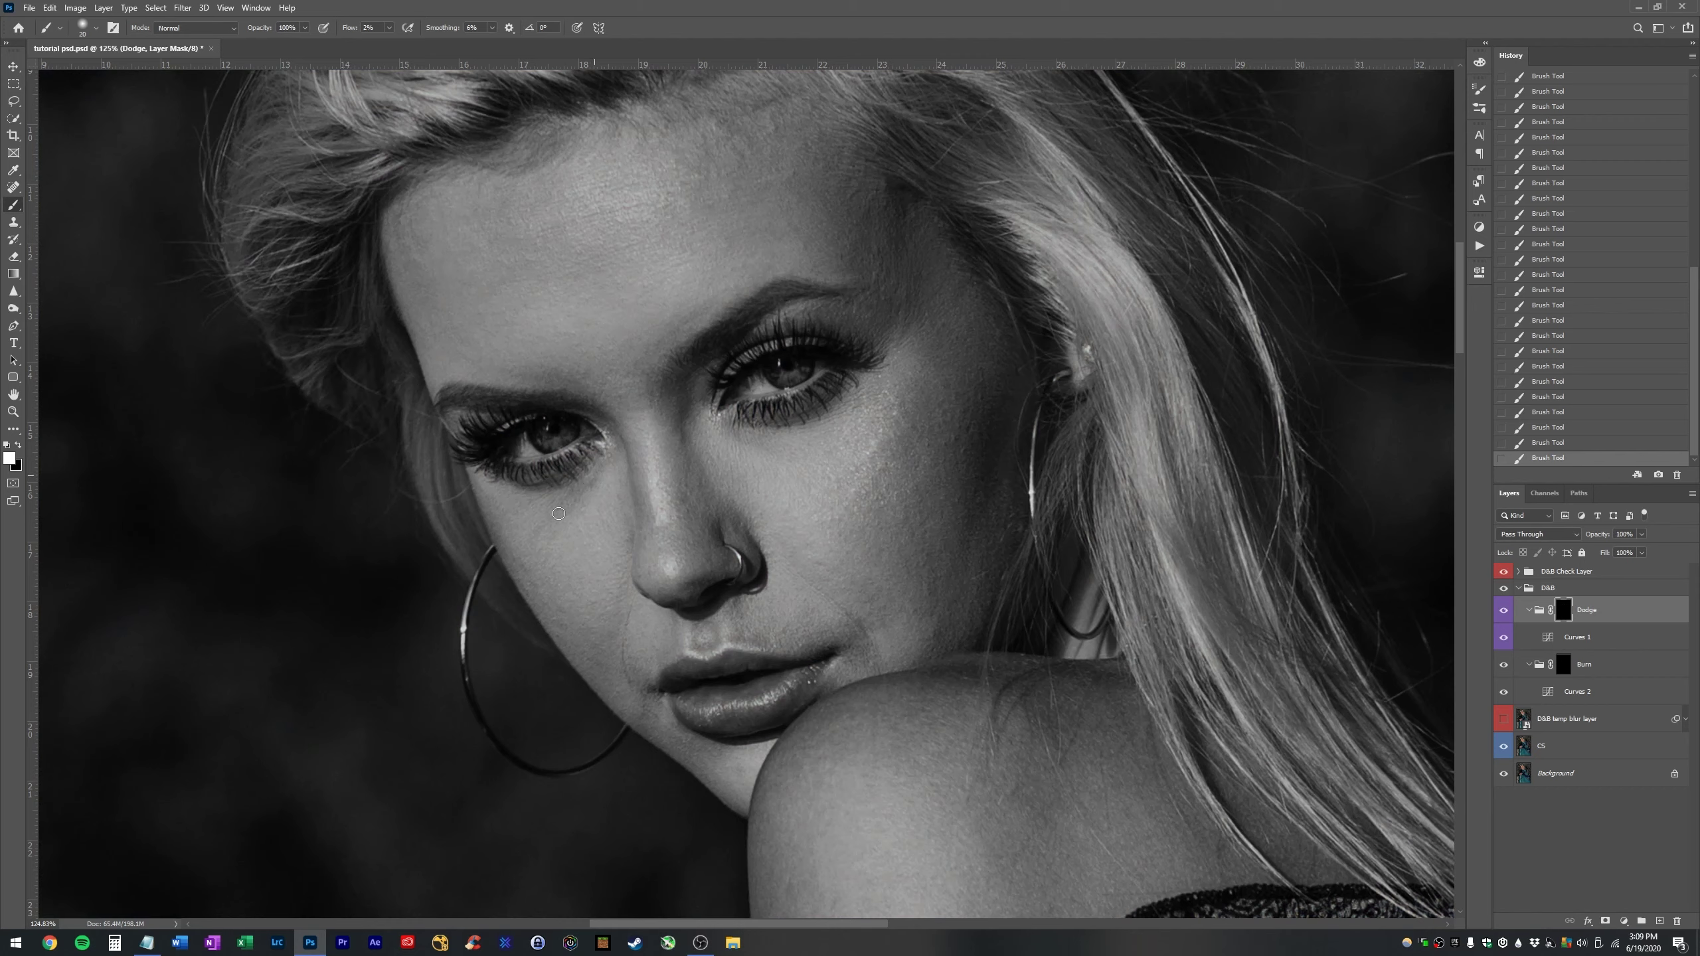
pyautogui.press('[')
pyautogui.press(']')
pyautogui.press('[')
pyautogui.press(']')
pyautogui.press(']')
pyautogui.press(']')
pyautogui.press('[')
pyautogui.press('[')
pyautogui.press('[')
pyautogui.press(']')
# - Raise the brush flow and dodge the eyes, swapping to black to remove excess dodge
pyautogui.moveTo(347, 28); pyautogui.dragTo(364, 30)
pyautogui.press(']')
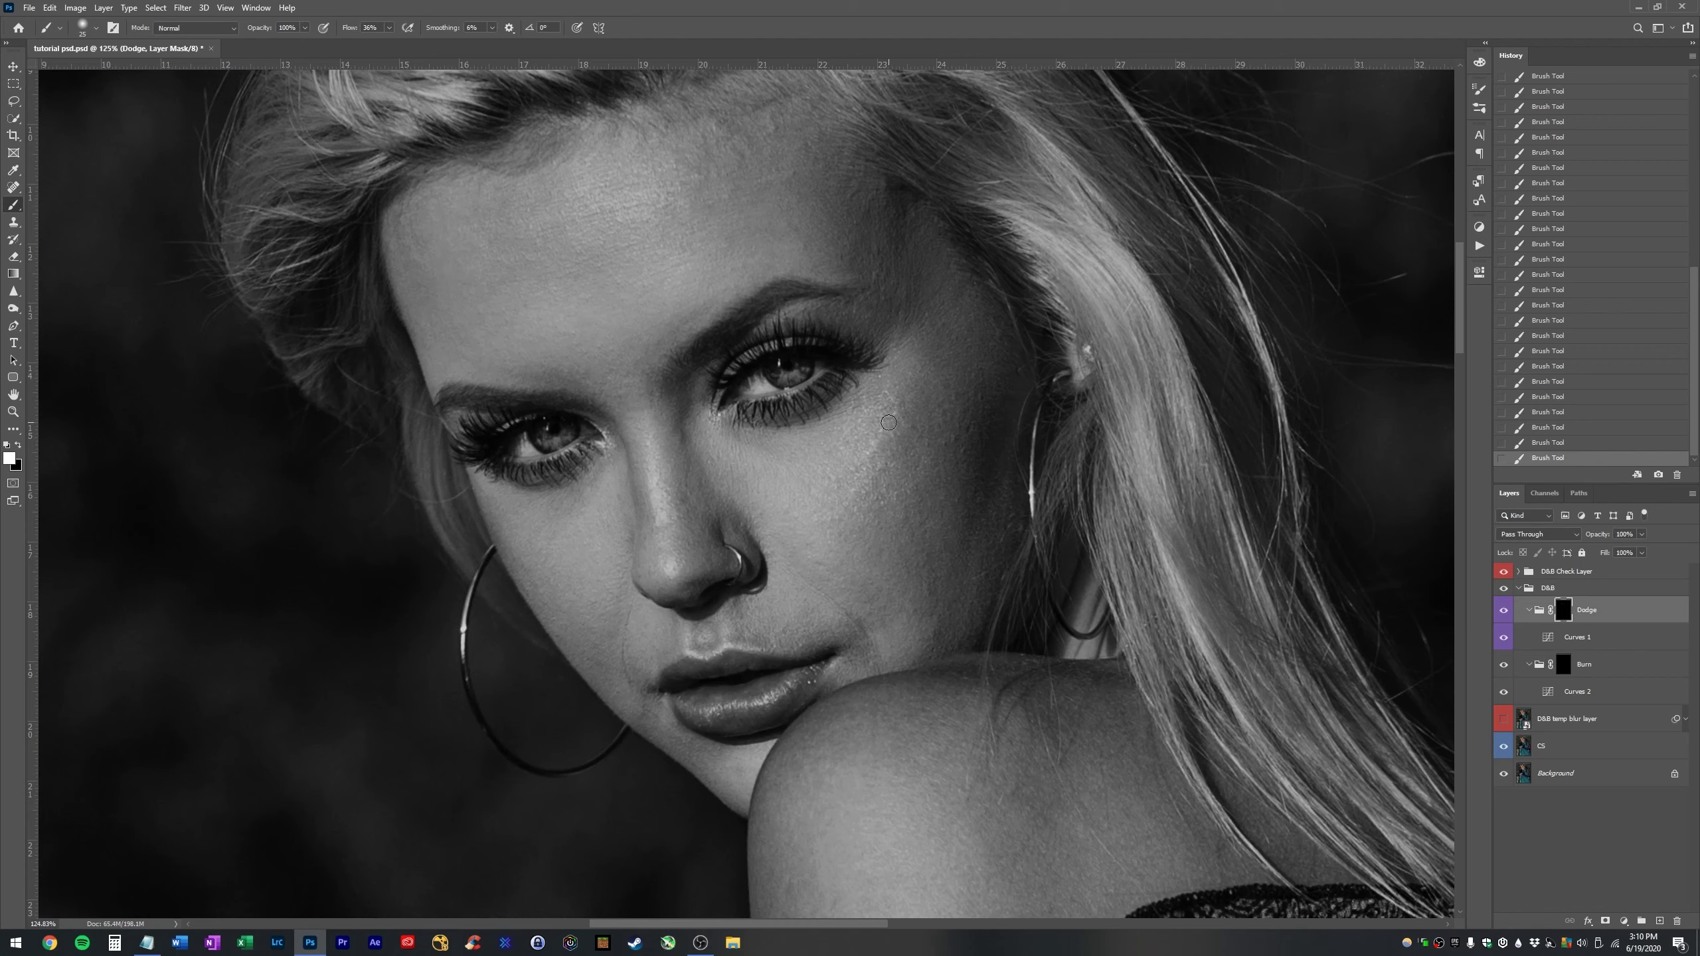
pyautogui.press('x')
pyautogui.press('x')
pyautogui.press('x')
pyautogui.press('x')
pyautogui.press('x')
pyautogui.press(']')
pyautogui.press('x')
pyautogui.press('[')
pyautogui.hotkey('ctrl', '-')
pyautogui.hotkey('ctrl', '-')
pyautogui.hotkey('ctrl', '-')
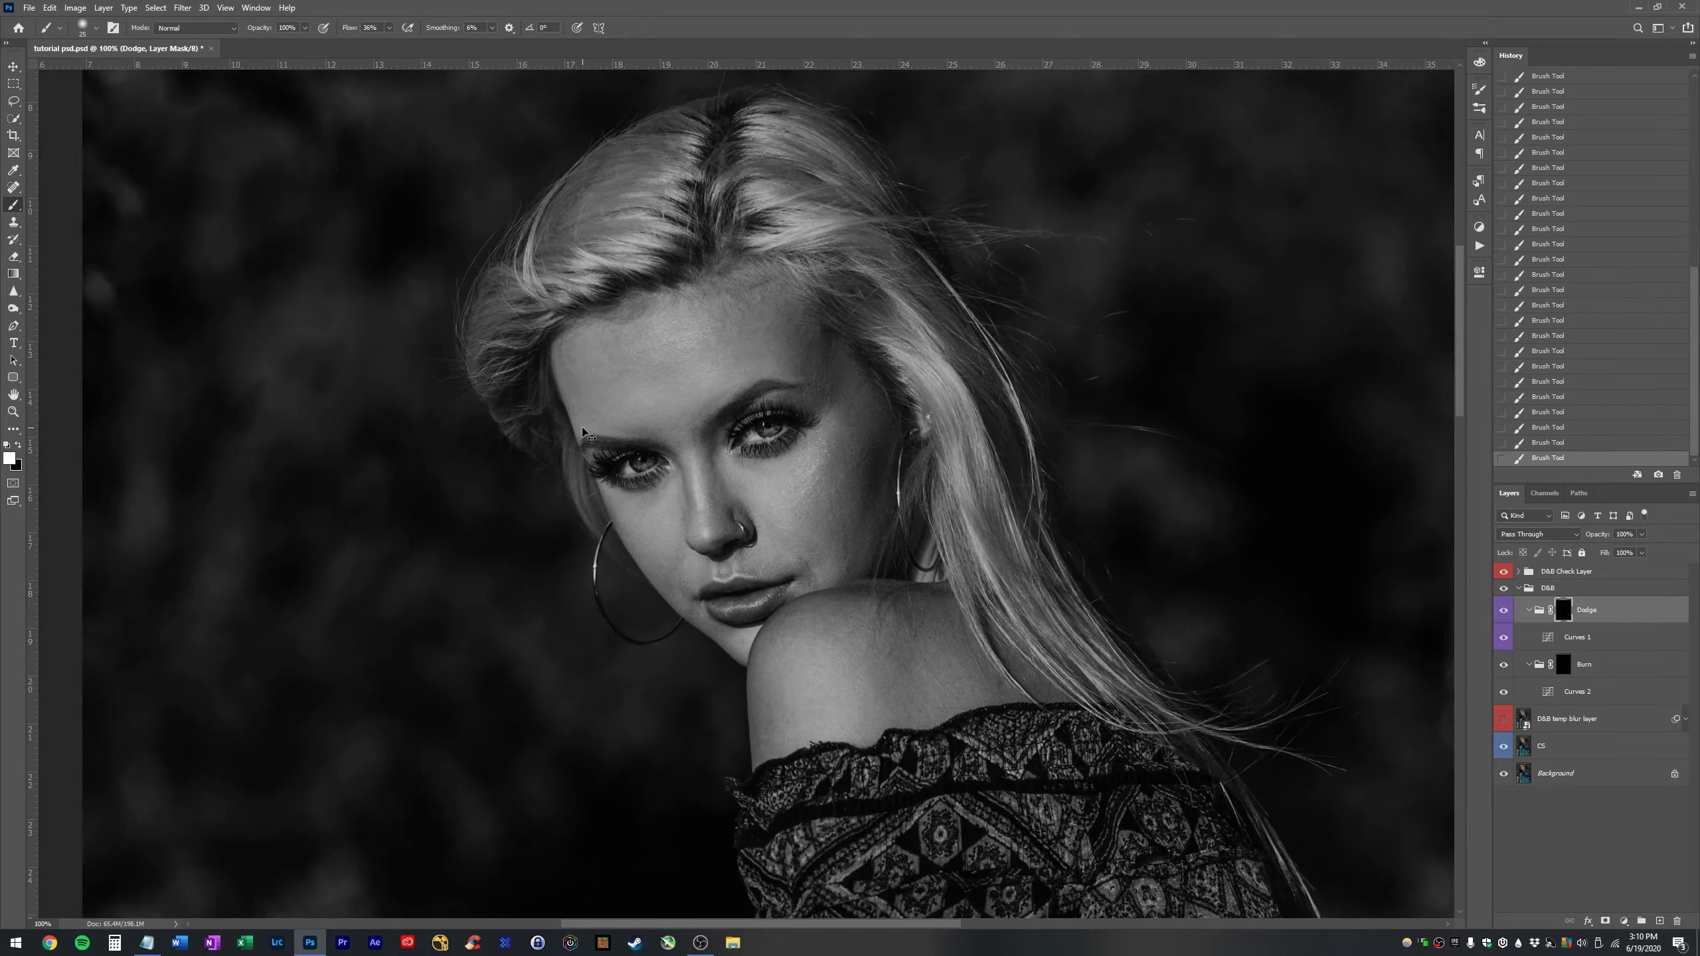
# - Toggle the dodge and burn on and off to compare the eyes, then zoom out
pyautogui.click(1503, 589)
pyautogui.click(1504, 589)
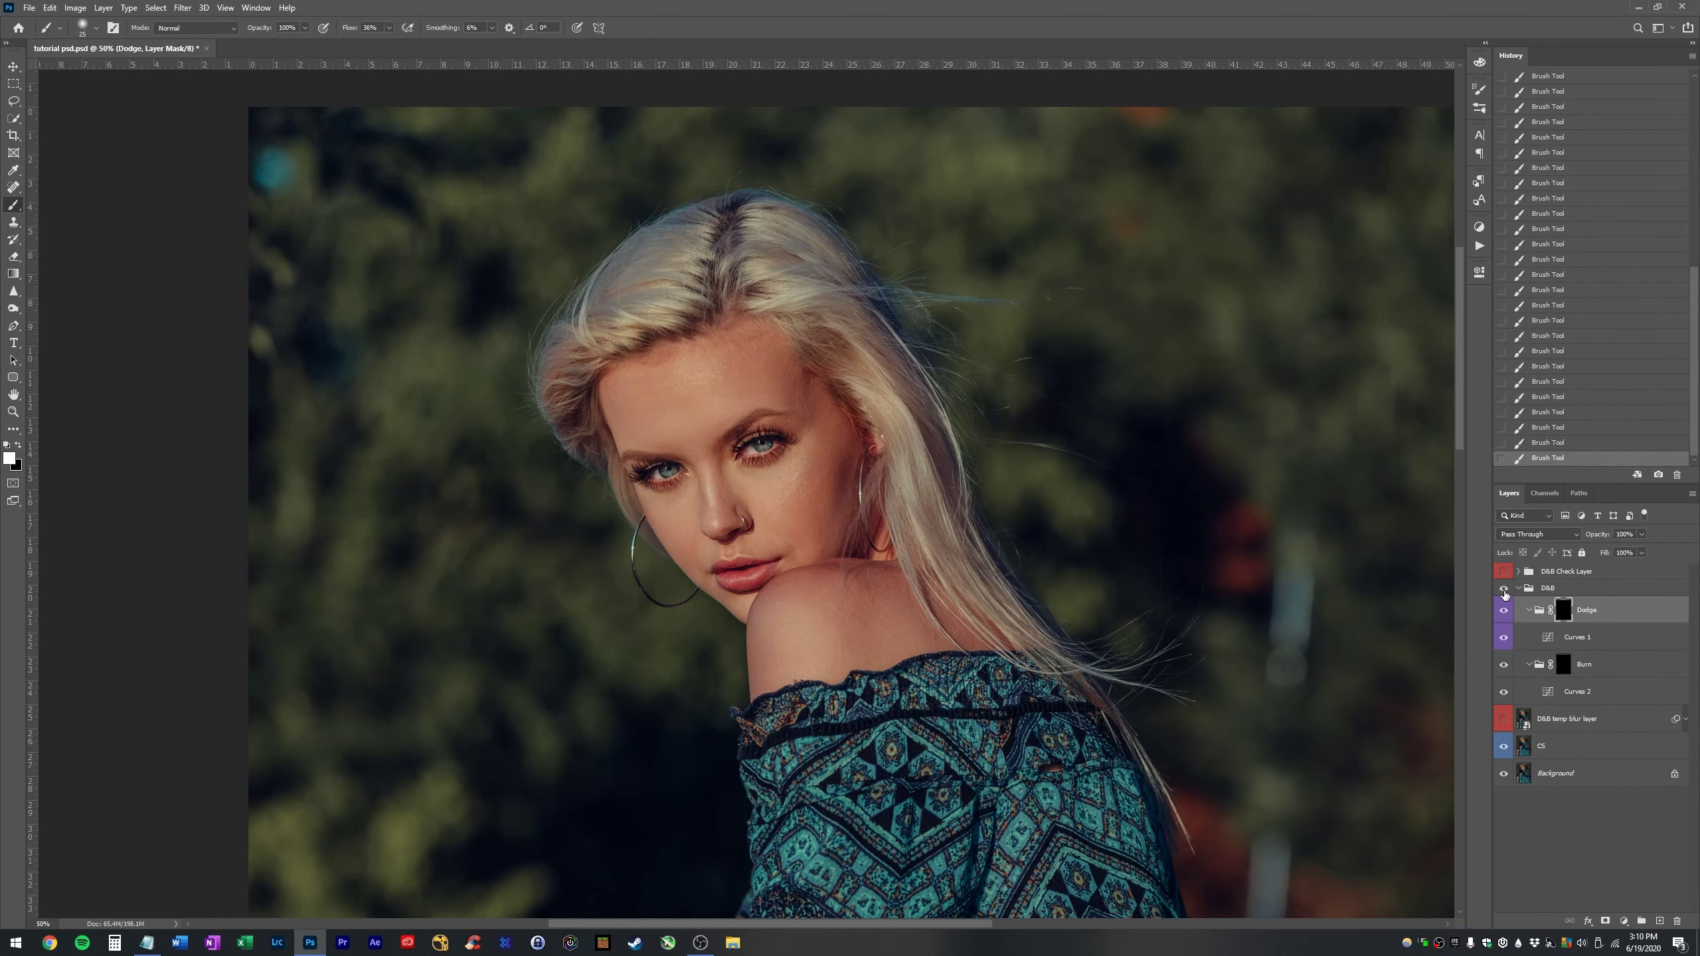
pyautogui.click(1504, 589)
pyautogui.click(1504, 589)
pyautogui.click(1504, 590)
pyautogui.click(1504, 591)
pyautogui.click(1503, 591)
pyautogui.click(1504, 591)
pyautogui.click(1504, 590)
pyautogui.click(1504, 591)
pyautogui.hotkey('ctrl', '-')
pyautogui.hotkey('ctrl', '-')
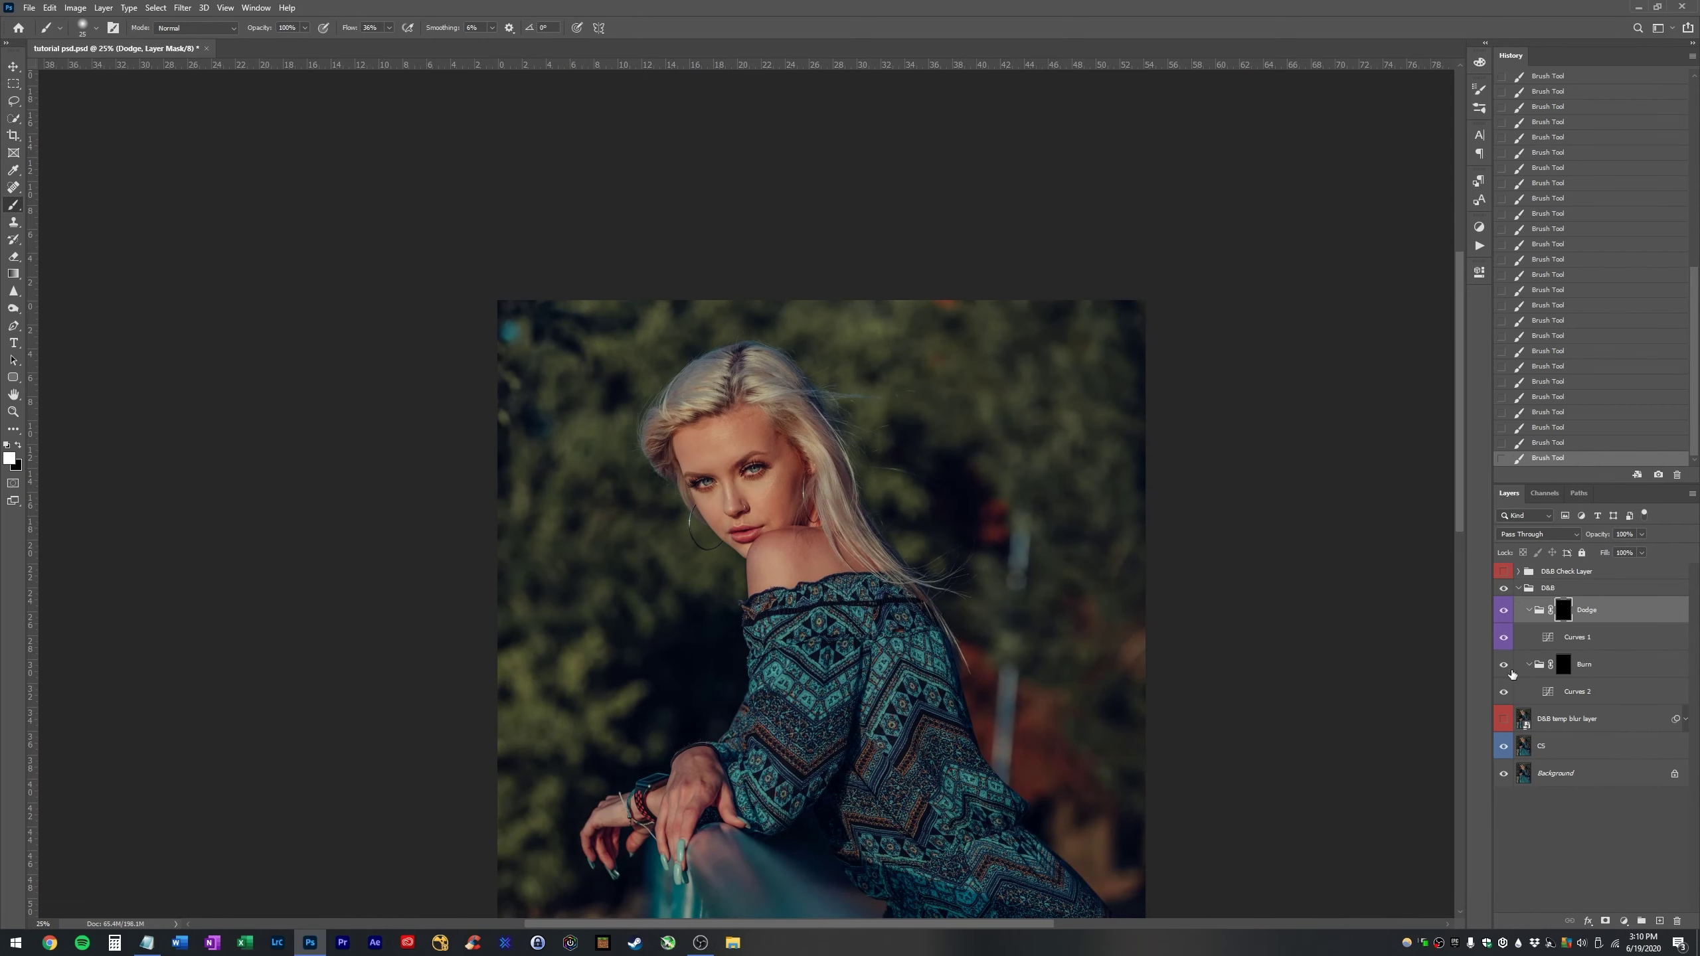
# - Toggle the Dodge group to compare, zoom in on the face, and save tutorial psd.psd
pyautogui.click(1501, 612)
pyautogui.click(1500, 612)
pyautogui.click(1500, 613)
pyautogui.click(1500, 613)
pyautogui.click(1501, 612)
pyautogui.press('z')
pyautogui.moveTo(786, 473)
pyautogui.mouseDown()
pyautogui.moveTo(830, 491)
pyautogui.moveTo(784, 492)
pyautogui.moveTo(800, 498)
pyautogui.mouseUp()
pyautogui.hotkey('ctrl', 's')
# - On the Burn group's mask, burn the cheek, temple and left hairline with a brush up to 400
pyautogui.press('v')
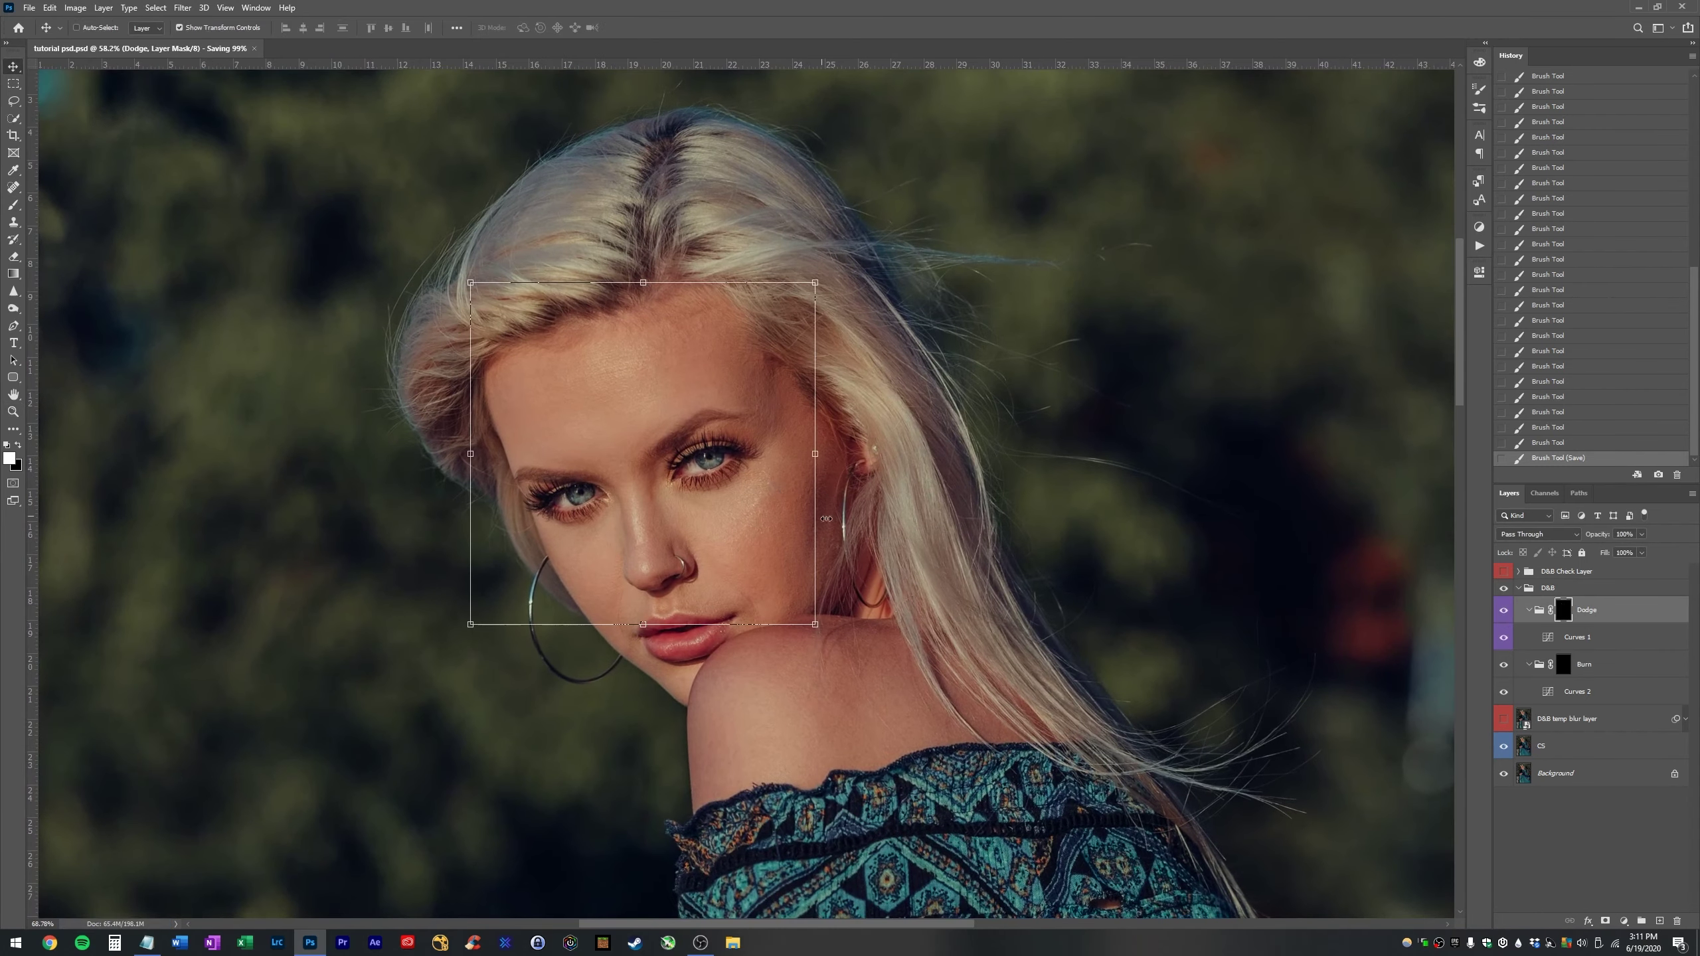
pyautogui.click(1565, 672)
pyautogui.press('b')
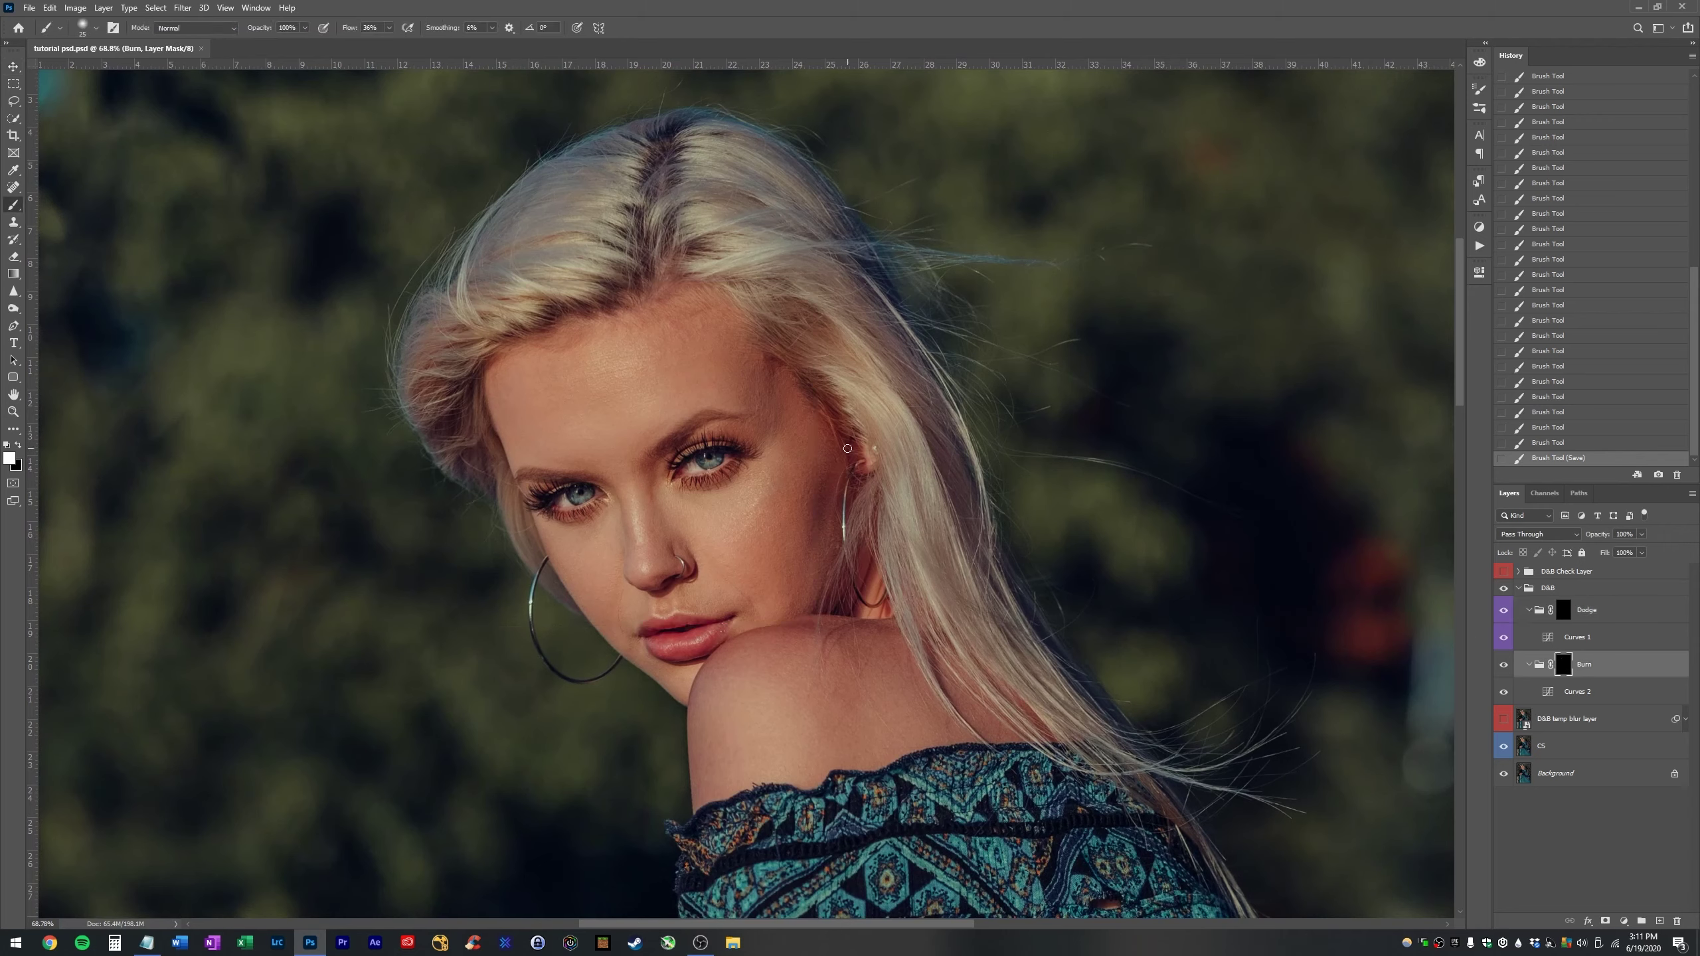
pyautogui.press(']')
pyautogui.press(']')
pyautogui.press(']')
pyautogui.press(']')
pyautogui.press(']')
pyautogui.press(']')
pyautogui.press(']')
pyautogui.press(']')
pyautogui.press(']')
pyautogui.press(']')
pyautogui.press(']')
pyautogui.press(']')
pyautogui.moveTo(790, 586); pyautogui.dragTo(813, 466)
pyautogui.press(']')
pyautogui.press(']')
pyautogui.moveTo(786, 591)
pyautogui.mouseDown()
pyautogui.moveTo(821, 443)
pyautogui.moveTo(744, 314)
pyautogui.moveTo(673, 312)
pyautogui.mouseUp()
pyautogui.press(']')
pyautogui.moveTo(521, 347)
pyautogui.mouseDown()
pyautogui.moveTo(494, 466)
pyautogui.moveTo(483, 417)
pyautogui.moveTo(504, 462)
pyautogui.mouseUp()
# - Darken the left cheek edge, right cheek and shoulder with 100–250 px brushes
pyautogui.press('[')
pyautogui.press('[')
pyautogui.press('[')
pyautogui.press('[')
pyautogui.press('[')
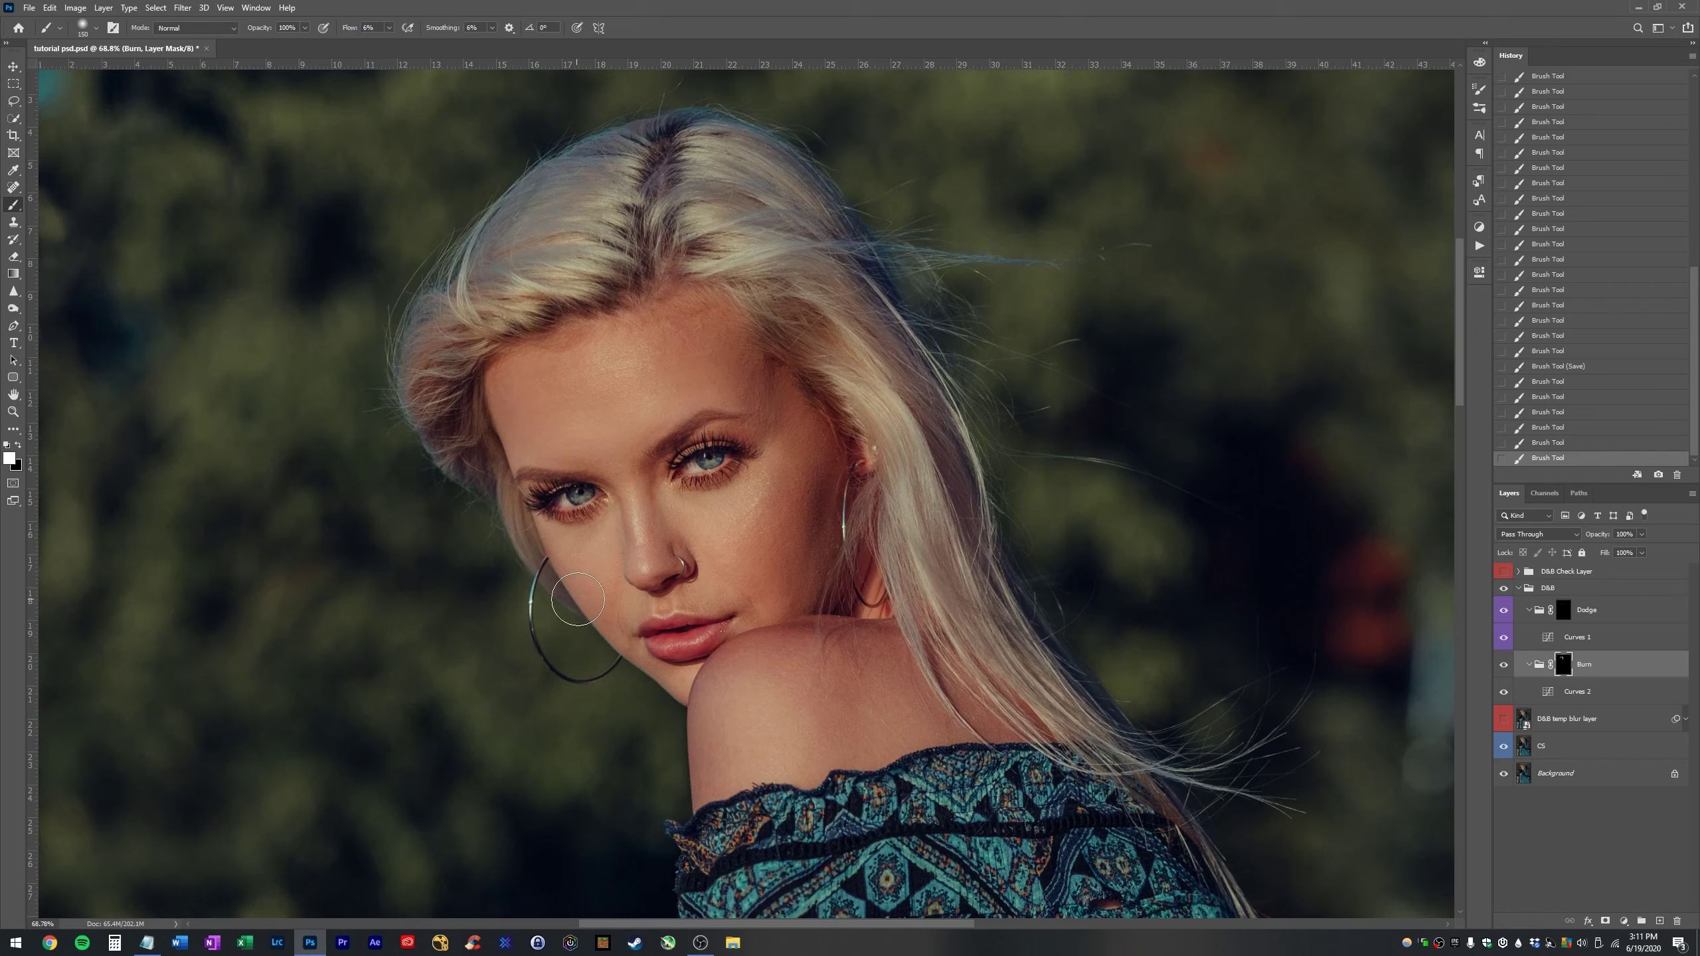
pyautogui.moveTo(578, 601)
pyautogui.mouseDown()
pyautogui.moveTo(611, 633)
pyautogui.moveTo(581, 578)
pyautogui.moveTo(629, 637)
pyautogui.moveTo(590, 609)
pyautogui.mouseUp()
pyautogui.moveTo(591, 611); pyautogui.dragTo(621, 636)
pyautogui.press('[')
pyautogui.press('[')
pyautogui.moveTo(802, 531)
pyautogui.mouseDown()
pyautogui.moveTo(818, 492)
pyautogui.moveTo(773, 591)
pyautogui.moveTo(823, 489)
pyautogui.mouseUp()
pyautogui.moveTo(824, 489)
pyautogui.mouseDown()
pyautogui.moveTo(760, 577)
pyautogui.moveTo(768, 598)
pyautogui.moveTo(805, 539)
pyautogui.moveTo(751, 632)
pyautogui.moveTo(751, 747)
pyautogui.moveTo(888, 606)
pyautogui.moveTo(767, 670)
pyautogui.mouseUp()
pyautogui.press(']')
pyautogui.press(']')
pyautogui.press(']')
pyautogui.press(']')
pyautogui.press(']')
pyautogui.moveTo(964, 707); pyautogui.dragTo(815, 684)
pyautogui.moveTo(768, 762); pyautogui.dragTo(748, 714)
pyautogui.press('[')
pyautogui.press('[')
pyautogui.press('[')
pyautogui.press('[')
pyautogui.press('[')
pyautogui.press('[')
pyautogui.press('[')
pyautogui.press('[')
pyautogui.press('[')
pyautogui.press(']')
pyautogui.press(']')
pyautogui.press('[')
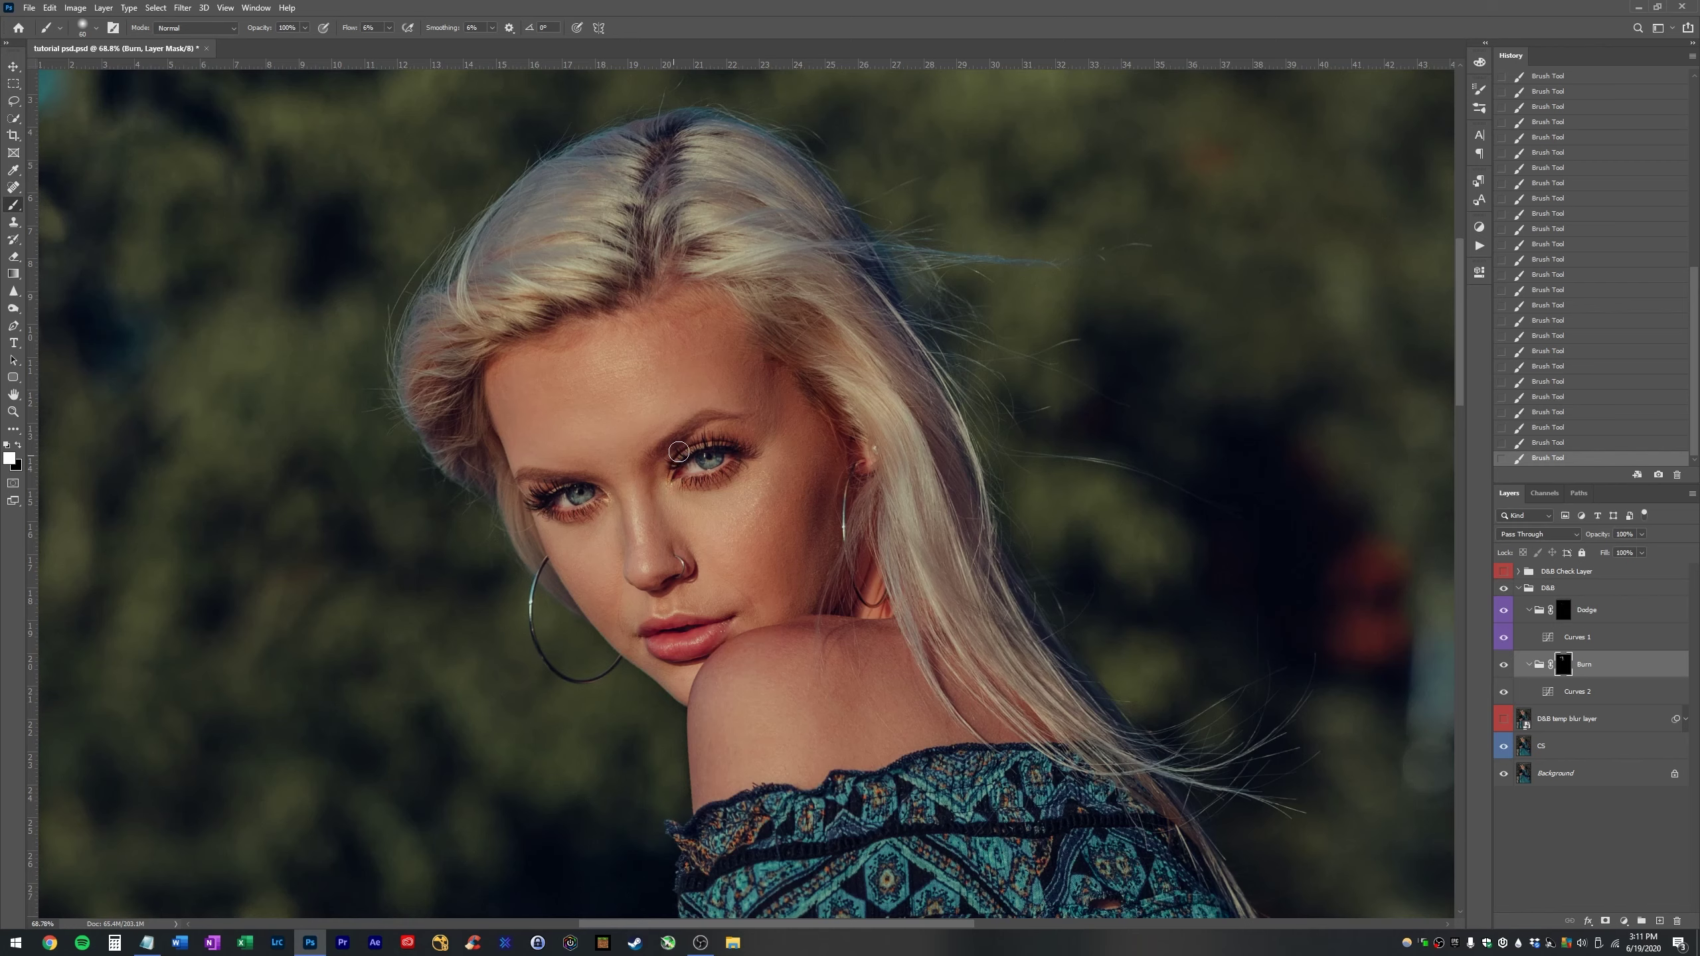
pyautogui.press('[')
pyautogui.press('[')
pyautogui.scroll(-1, 749, 440)
# - Toggle the Burn group to compare the face, then fit the whole image in the window
pyautogui.scroll(-1, 751, 444)
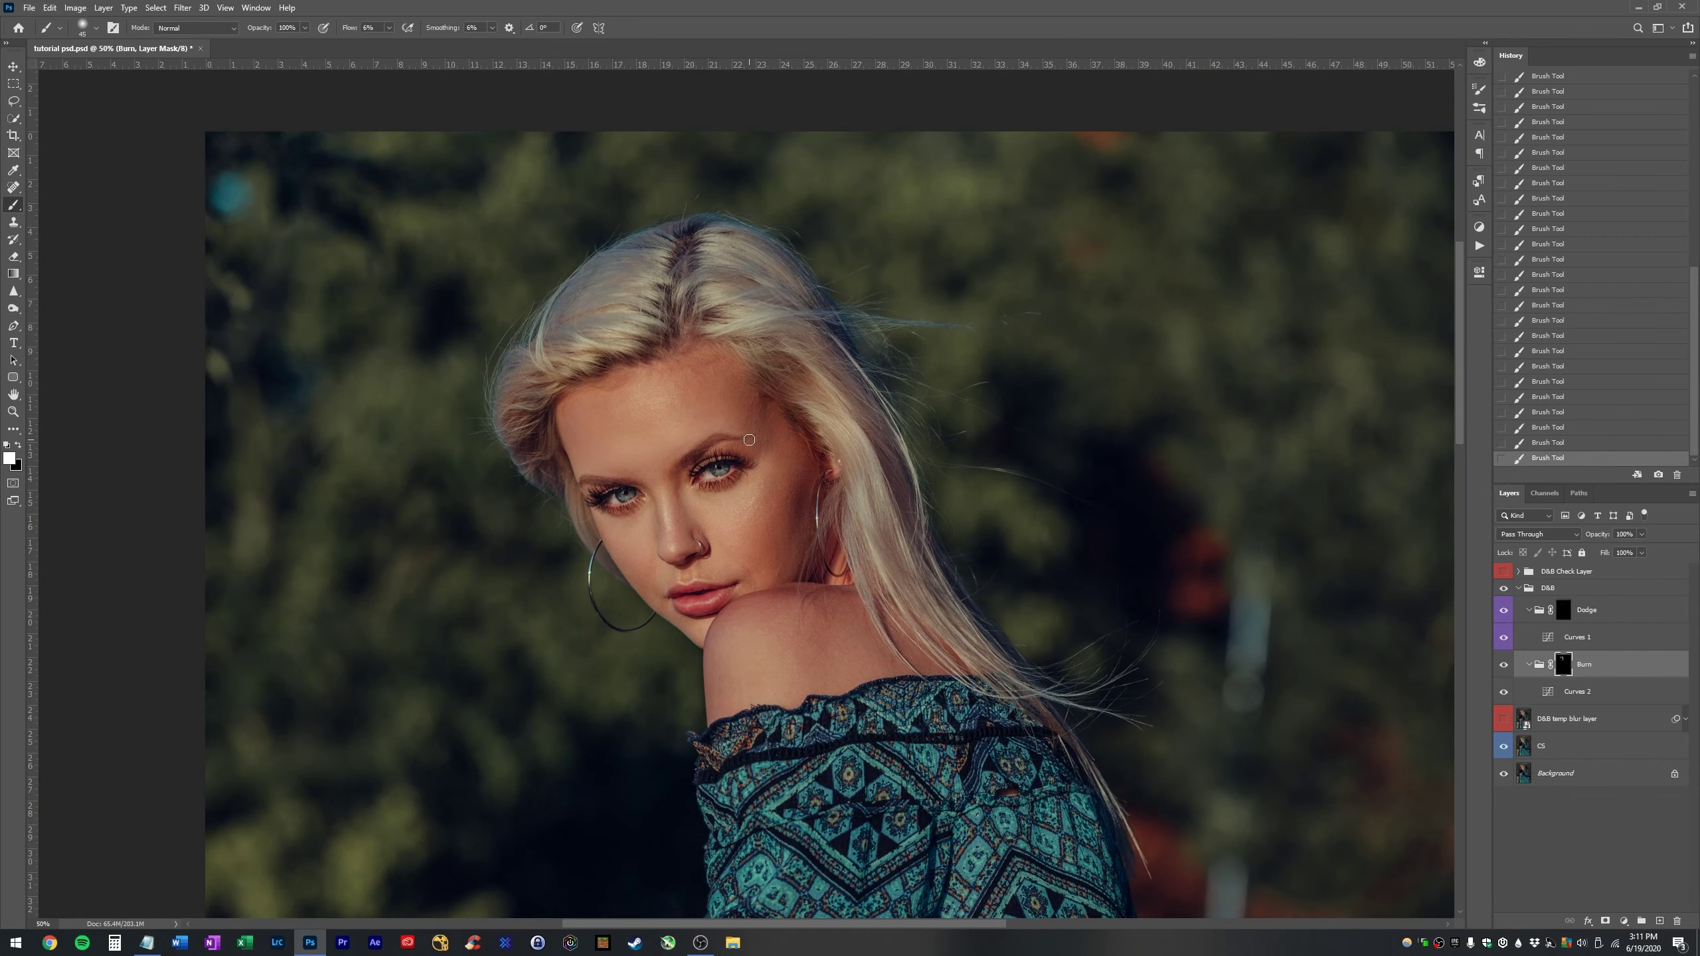
pyautogui.click(1502, 664)
pyautogui.click(1502, 664)
pyautogui.click(1502, 664)
pyautogui.click(1502, 664)
pyautogui.click(1502, 664)
pyautogui.click(1501, 664)
pyautogui.press('z')
pyautogui.moveTo(1348, 626); pyautogui.dragTo(1171, 614)
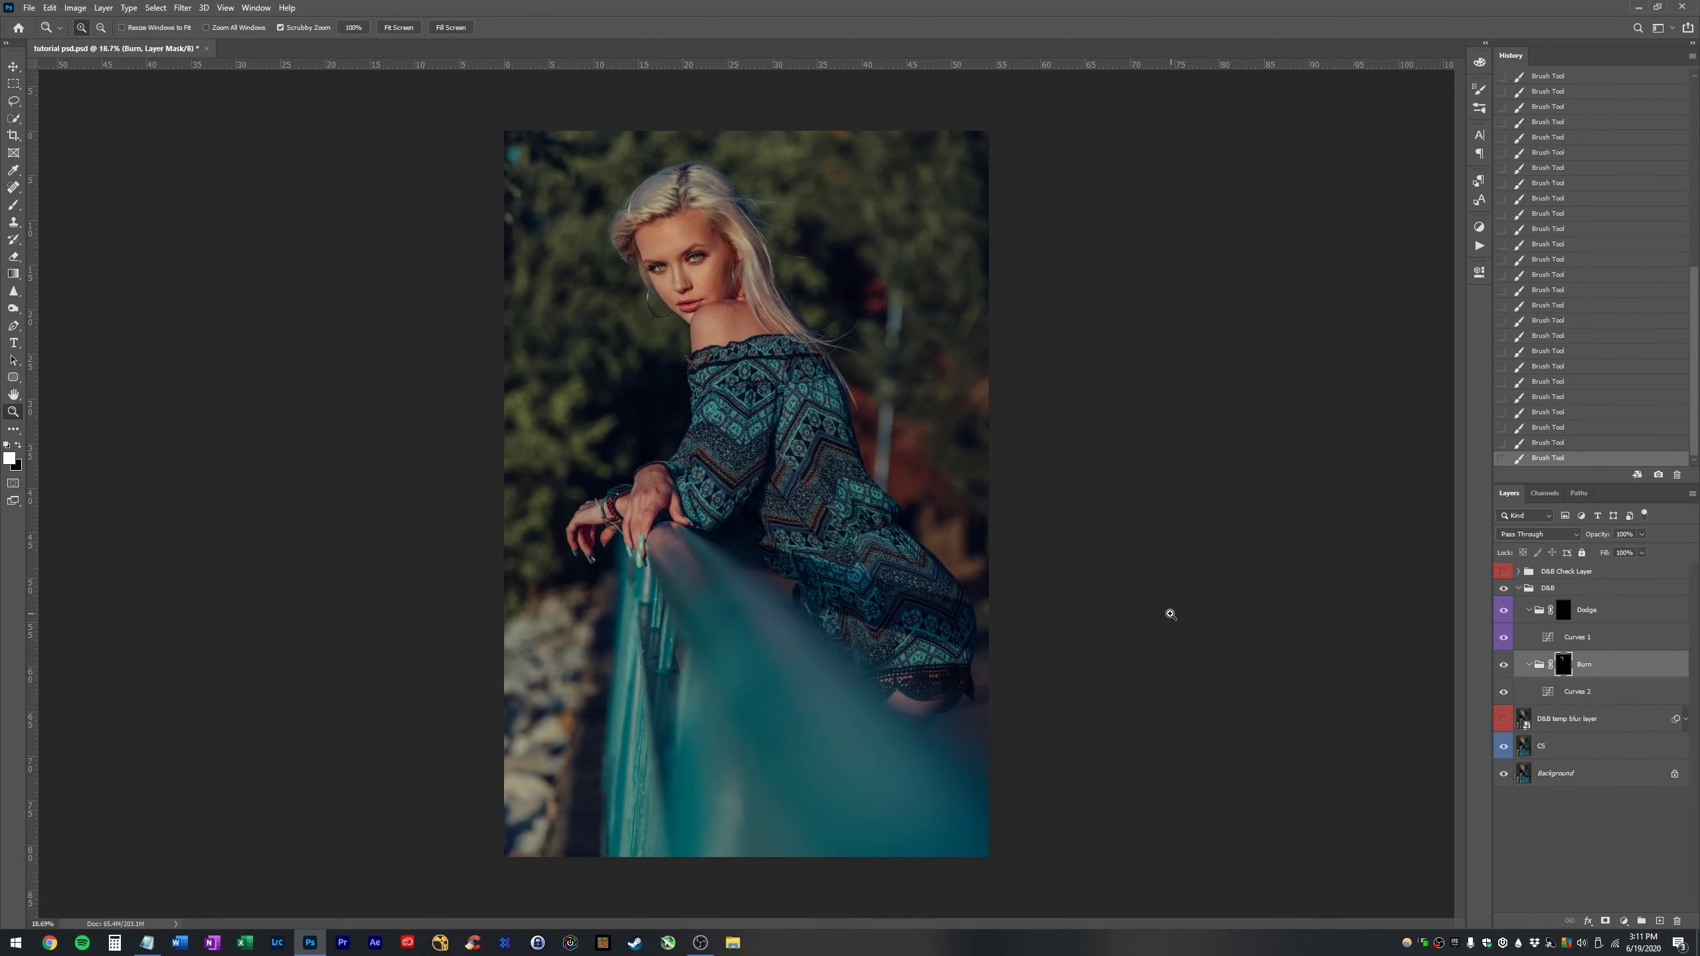
pyautogui.press('b')
pyautogui.hotkey('ctrl', '0')
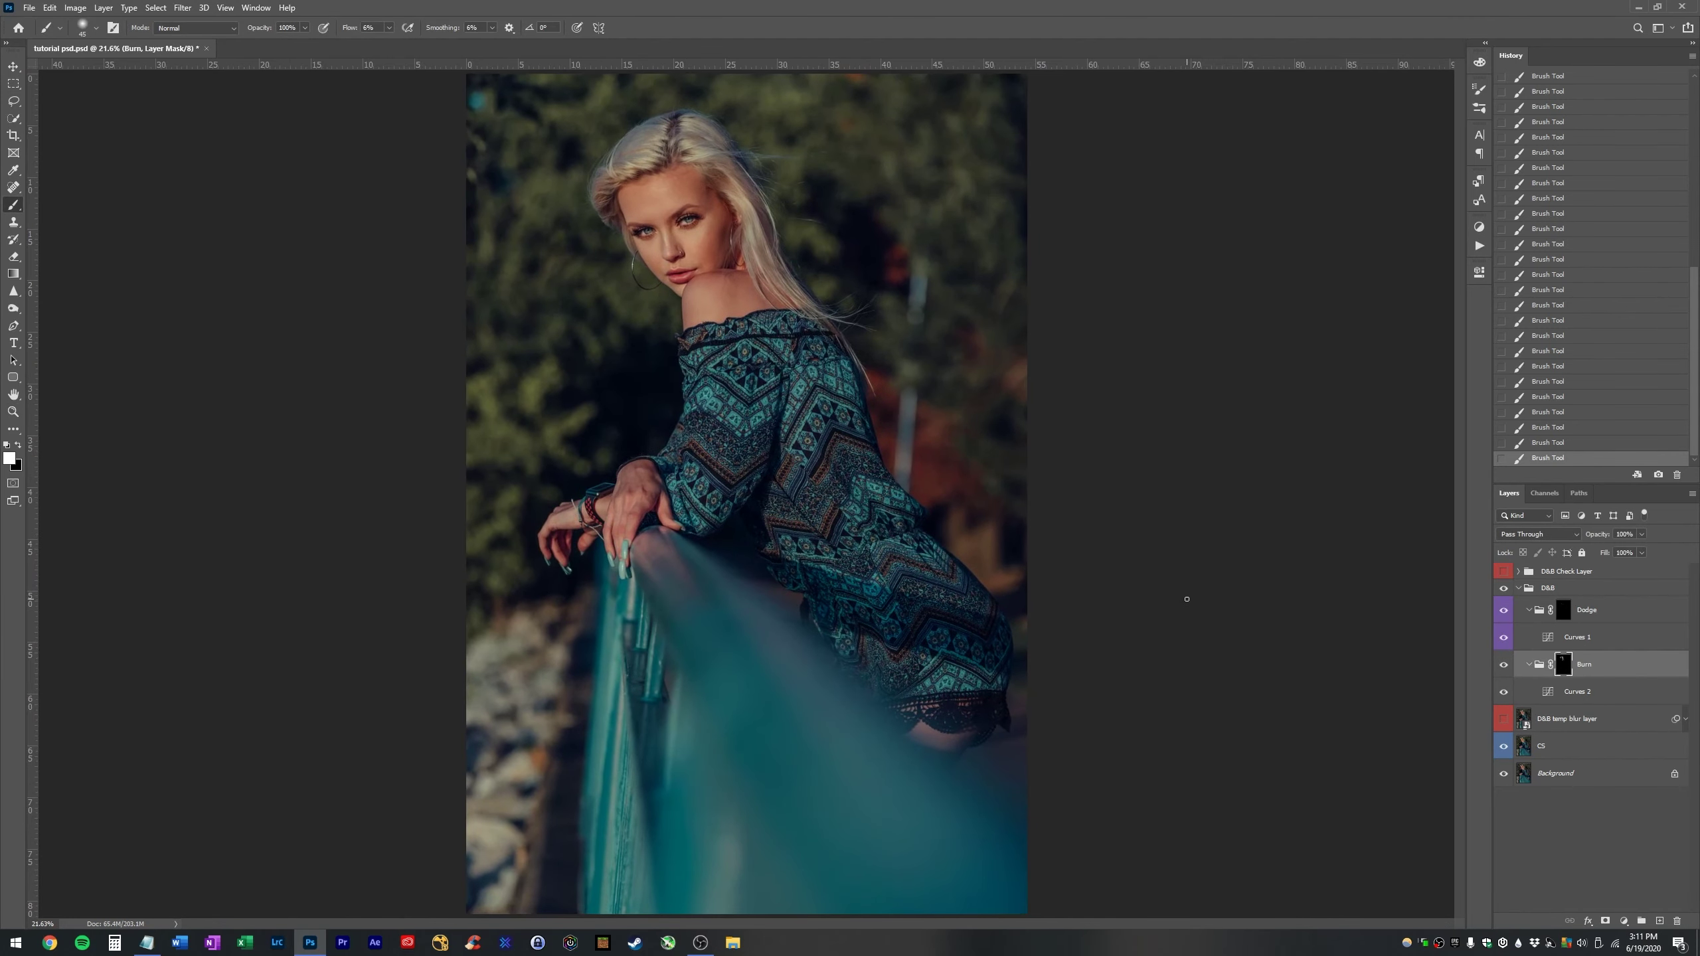
# - Compare the burn again and set the Burn group's opacity to 50%
pyautogui.click(1505, 664)
pyautogui.click(1504, 664)
pyautogui.click(1505, 664)
pyautogui.click(1504, 665)
pyautogui.click(1505, 664)
pyautogui.click(1504, 664)
pyautogui.click(1505, 664)
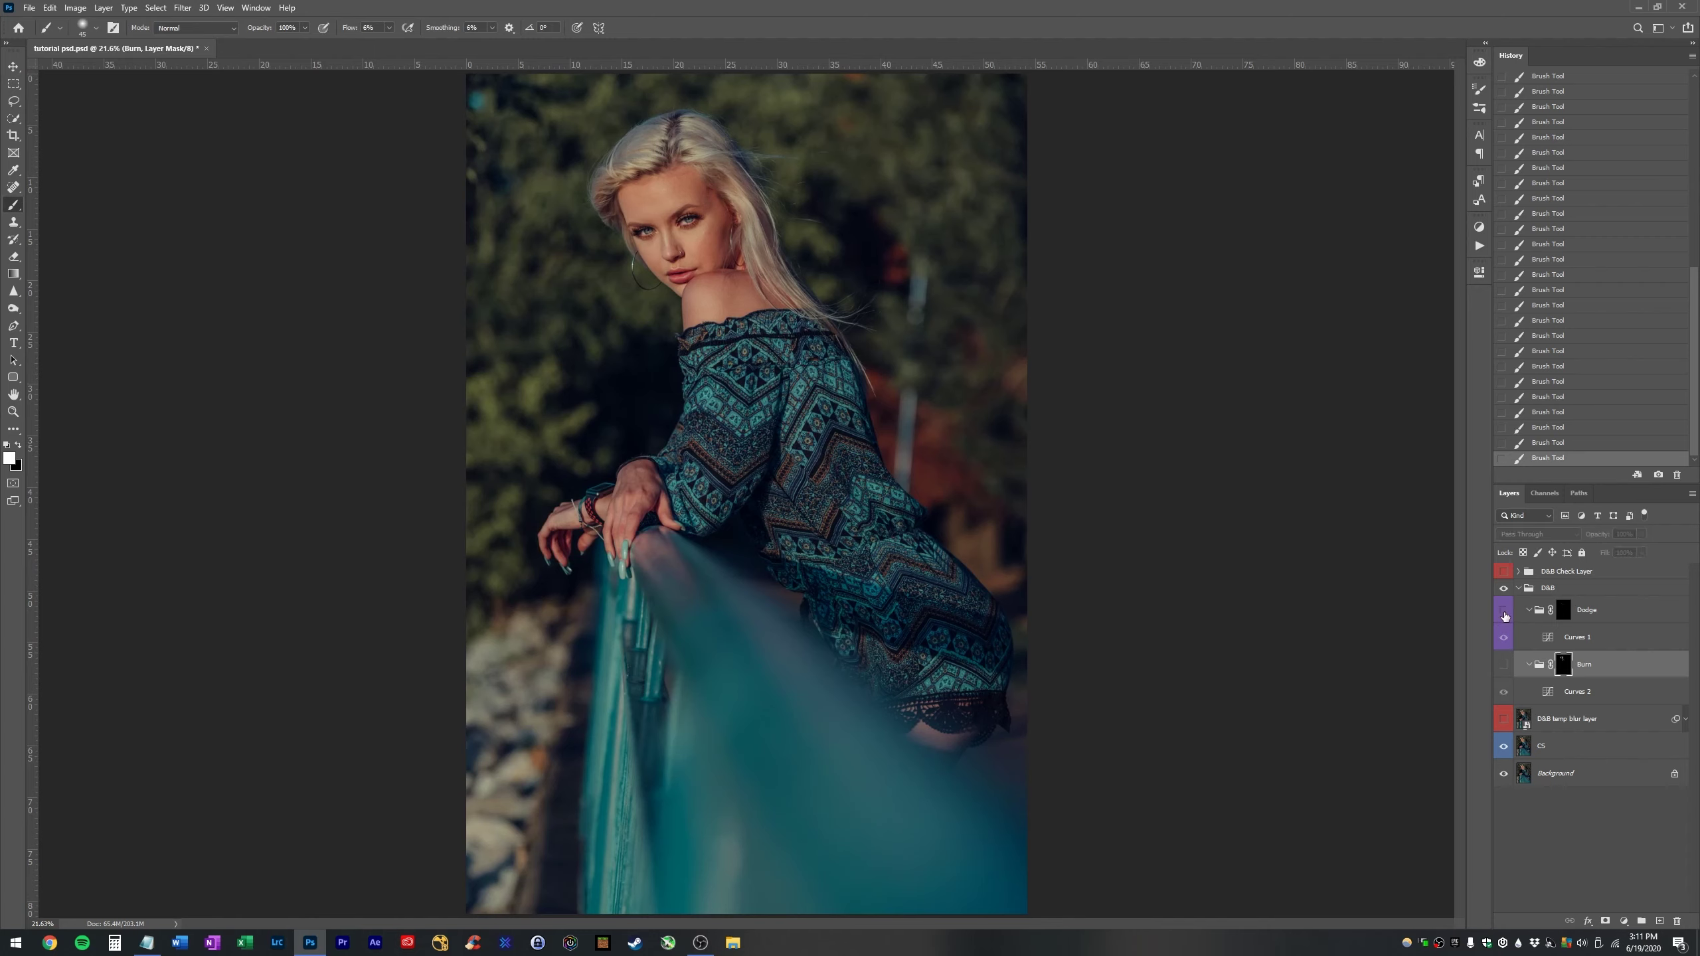
pyautogui.click(1504, 666)
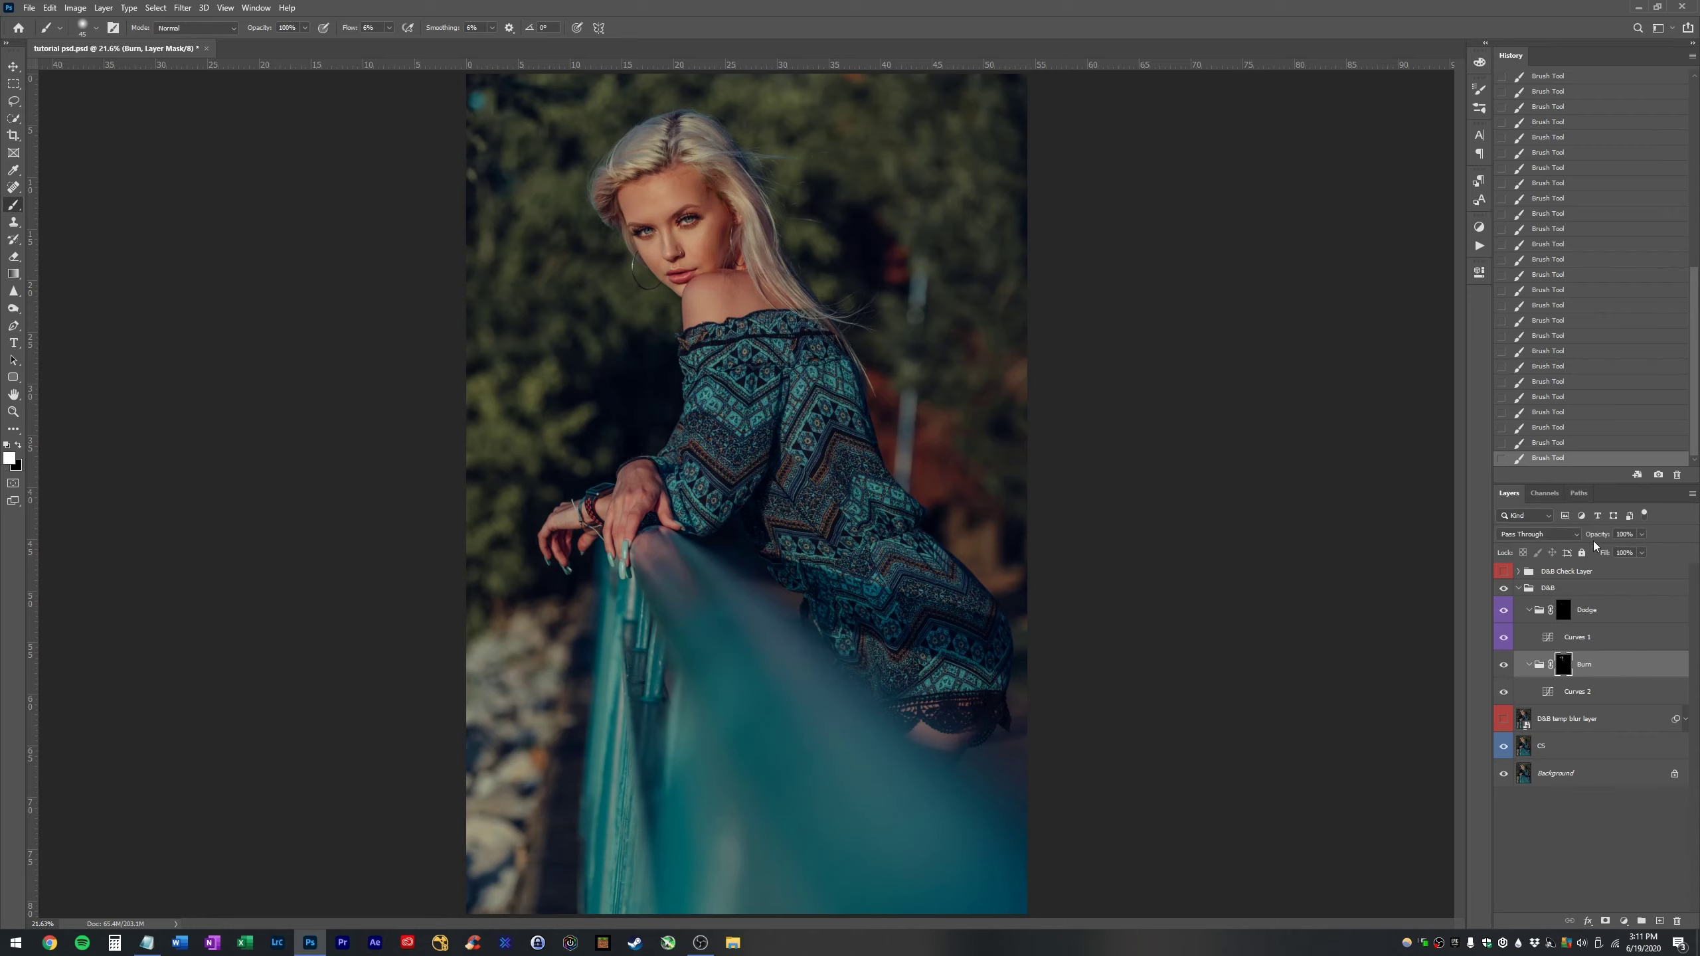
pyautogui.moveTo(1600, 537); pyautogui.dragTo(1566, 524)
pyautogui.write('50')
pyautogui.press('Return')
# - Burn down the hair with a 500 px black brush at 18% flow
pyautogui.press(']')
pyautogui.press(']')
pyautogui.press(']')
pyautogui.press(']')
pyautogui.press(']')
pyautogui.press(']')
pyautogui.press('x')
pyautogui.moveTo(343, 28); pyautogui.dragTo(352, 28)
pyautogui.moveTo(704, 172)
pyautogui.mouseDown()
pyautogui.moveTo(739, 201)
pyautogui.moveTo(724, 269)
pyautogui.moveTo(752, 273)
pyautogui.mouseUp()
# - Lower the Burn group's opacity to 23%, save, fit the image and collapse the D&B group
pyautogui.moveTo(1602, 540); pyautogui.dragTo(1448, 546)
pyautogui.hotkey('ctrl', 's')
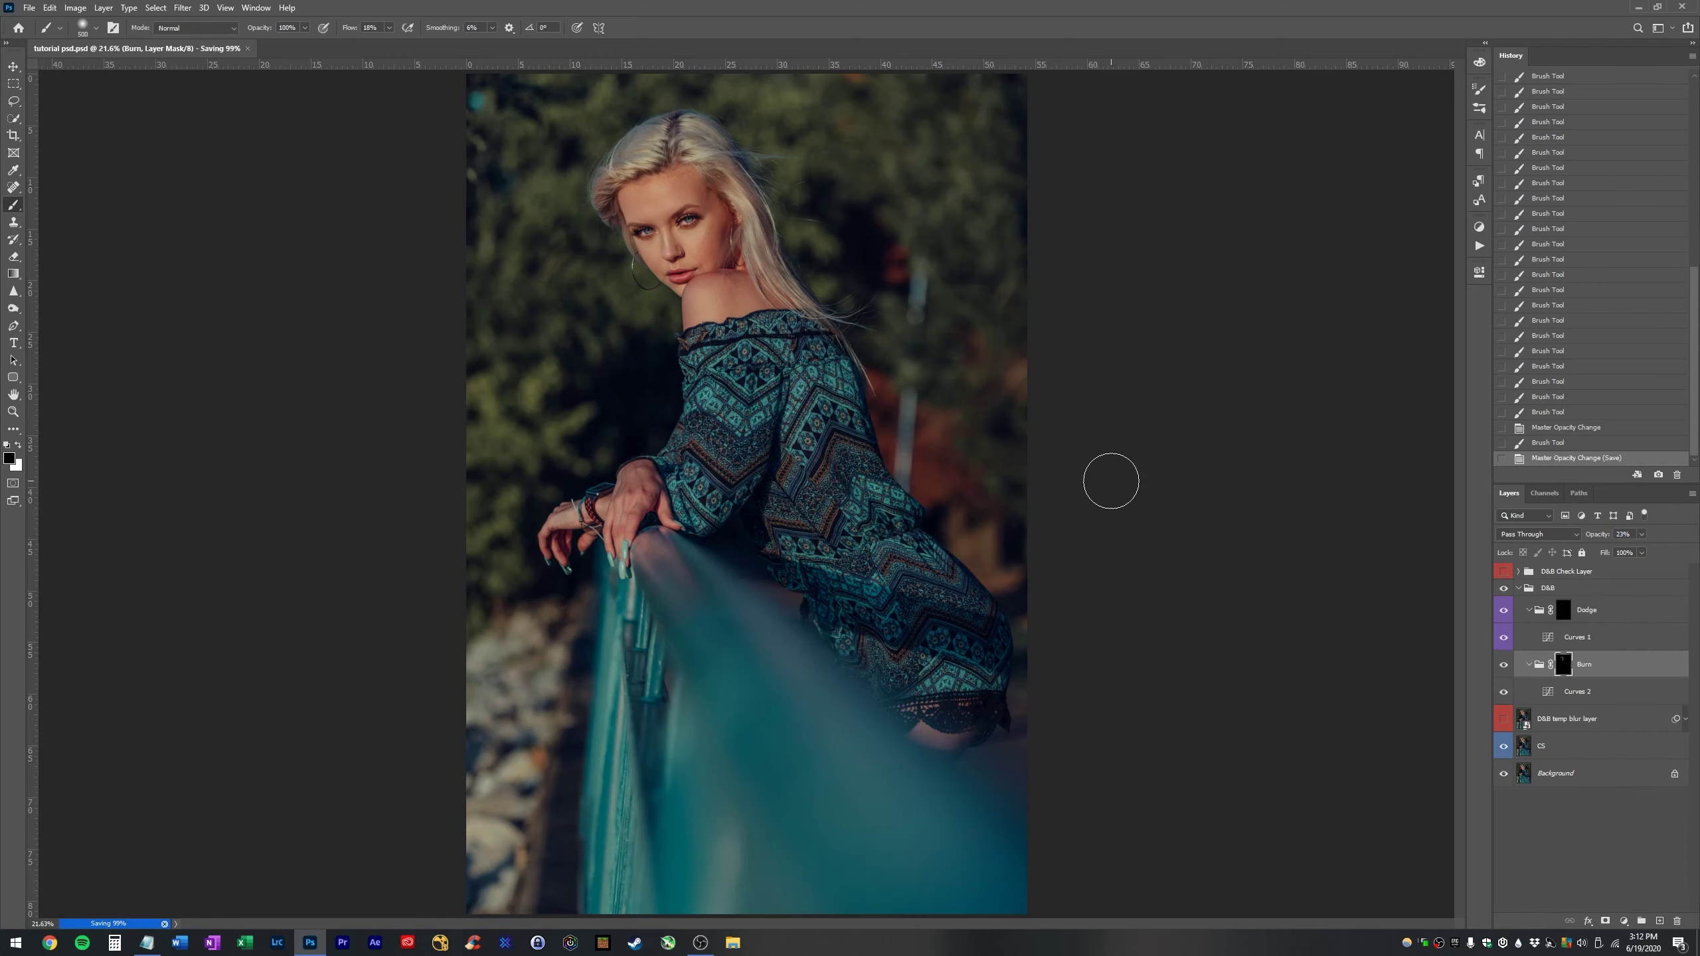
pyautogui.press('v')
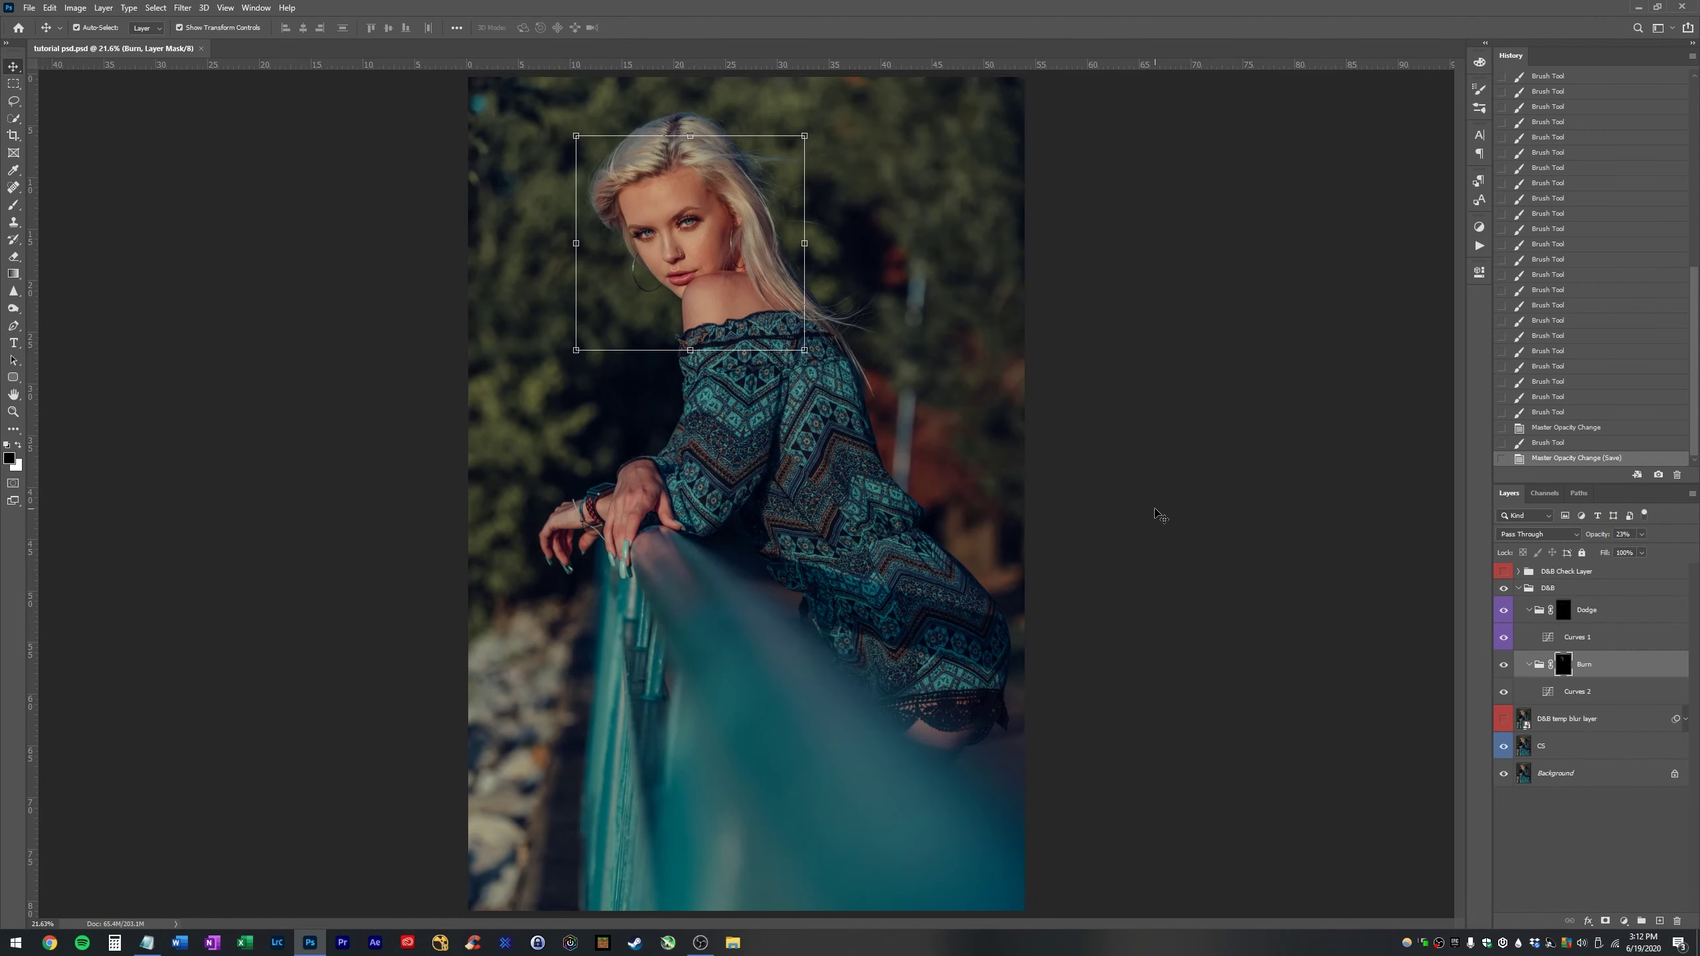
pyautogui.hotkey('ctrl', '+')
pyautogui.press('b')
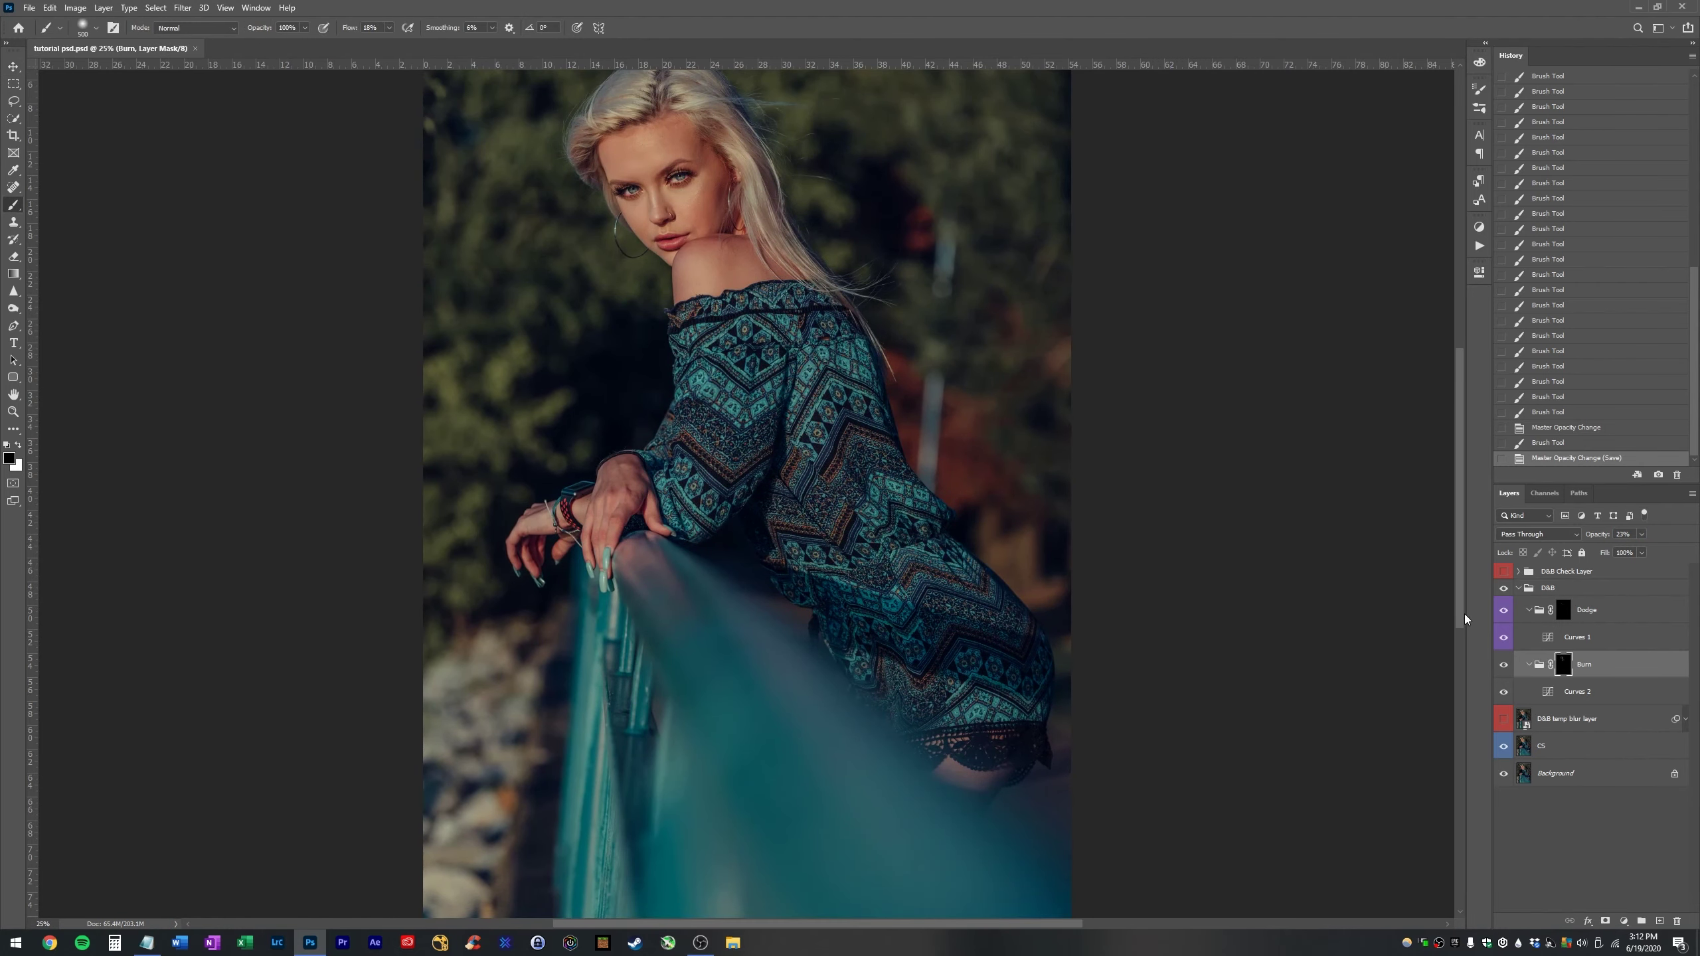
pyautogui.hotkey('ctrl', '0')
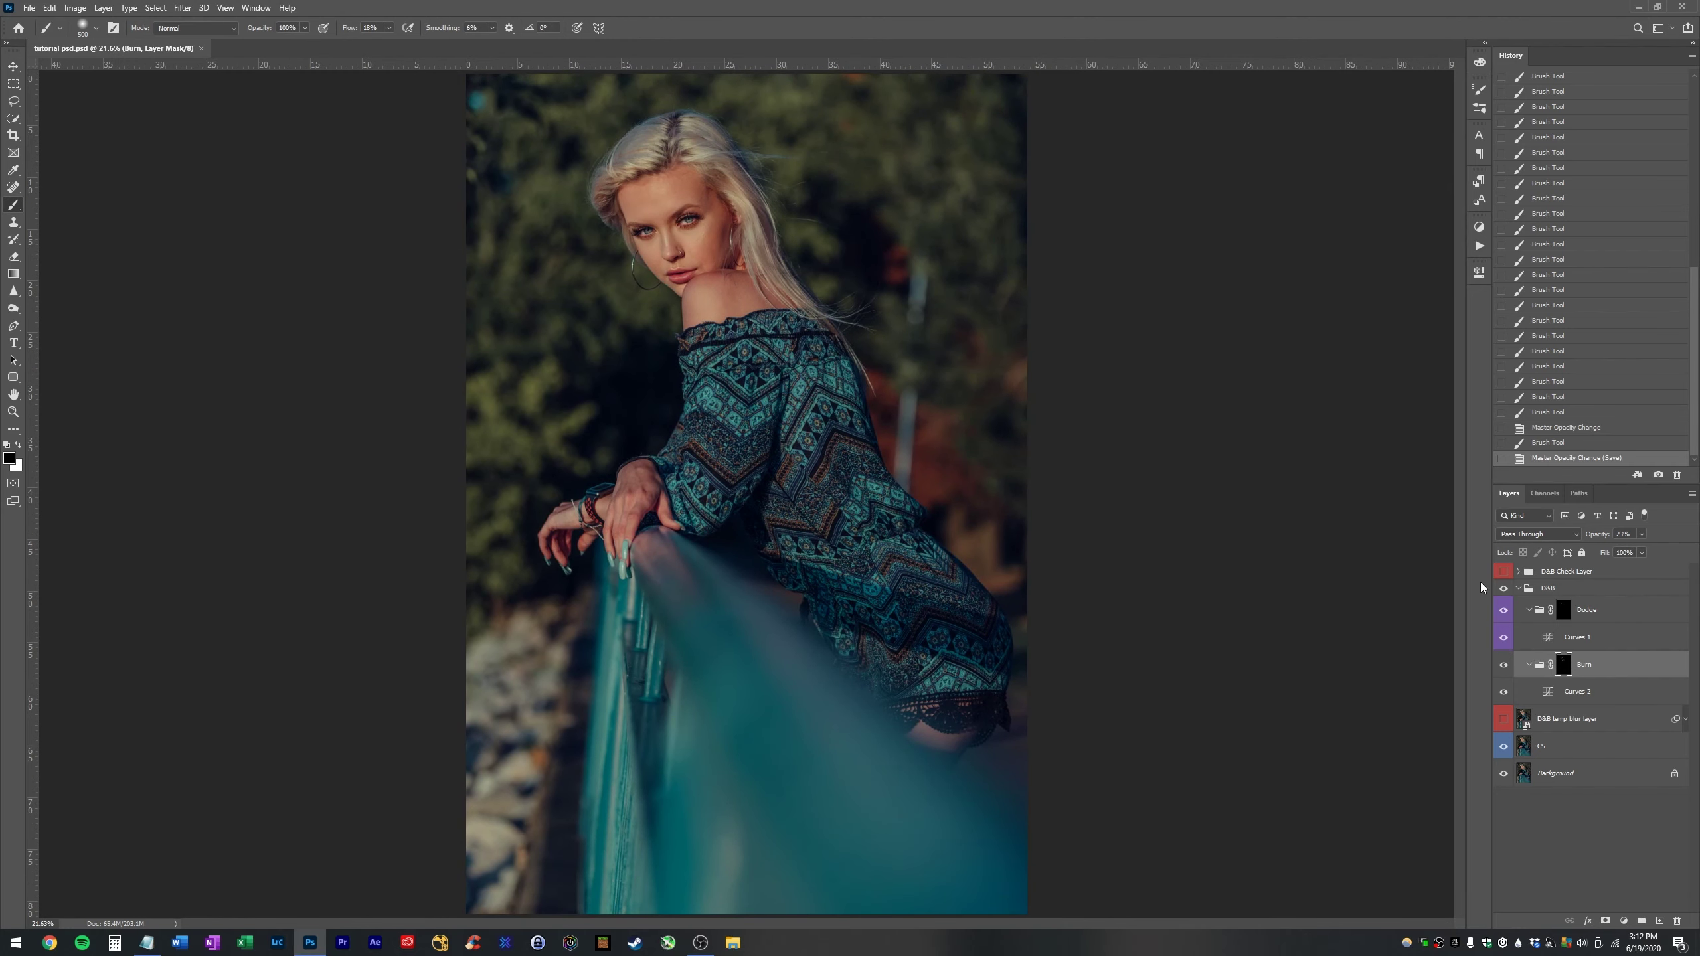
pyautogui.click(1517, 589)
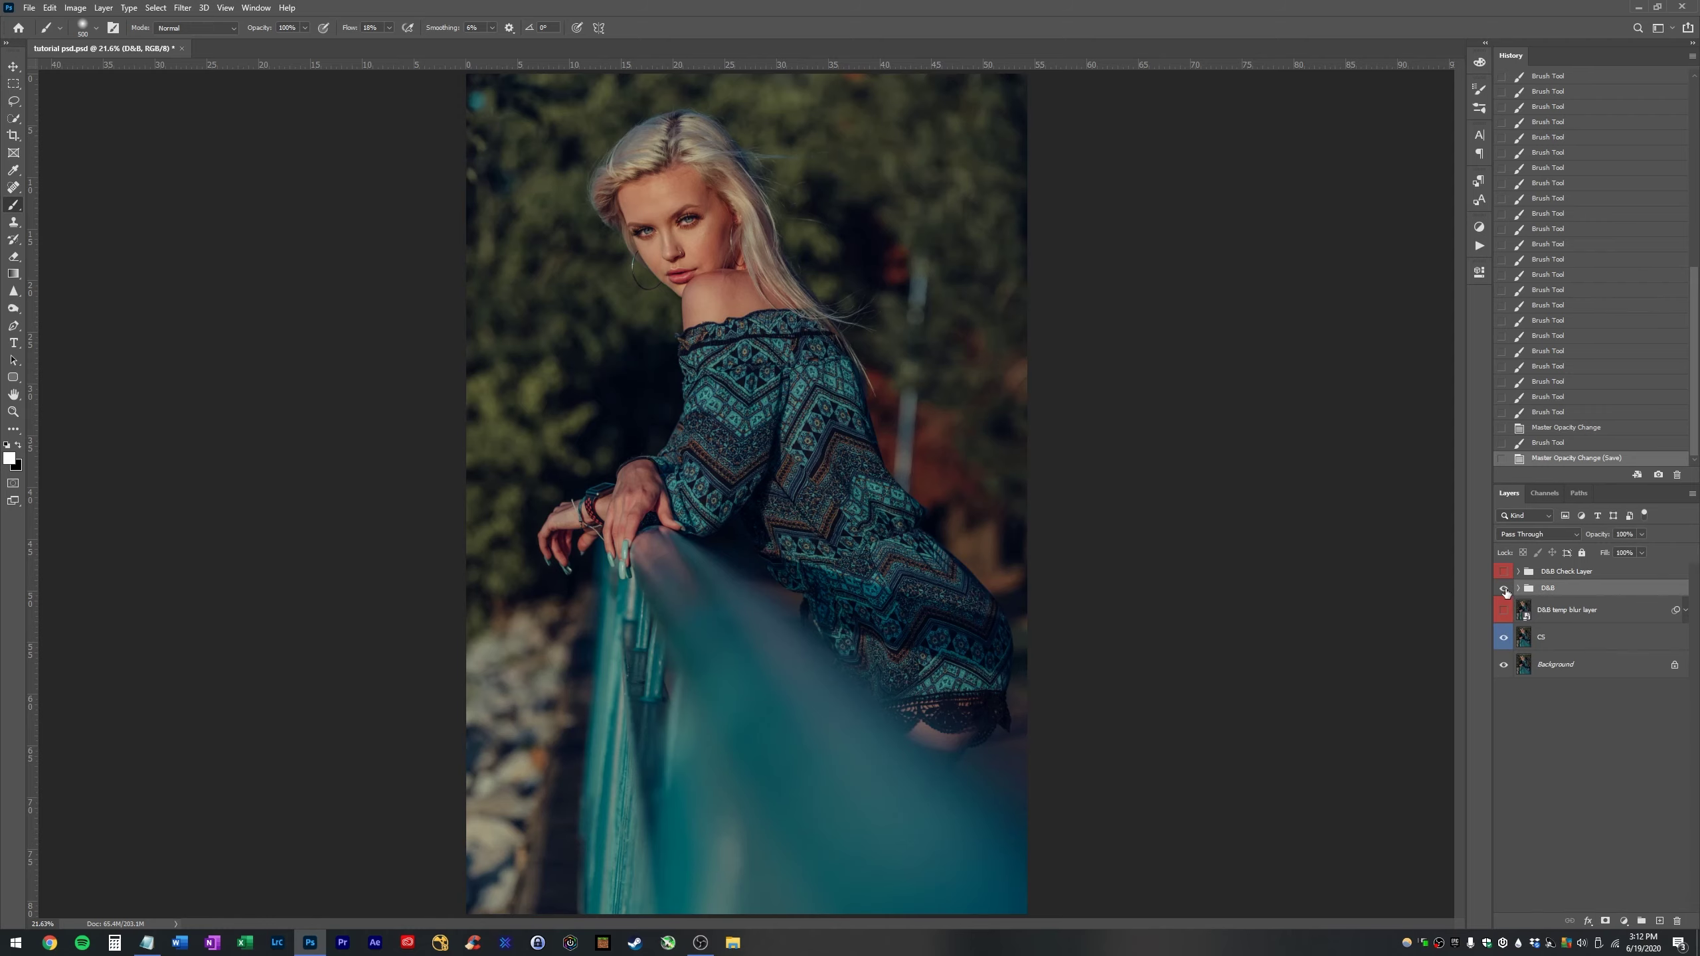
# - Zoom in on the face and toggle the D&B group for a before-and-after comparison
pyautogui.press('z')
pyautogui.click(710, 193)
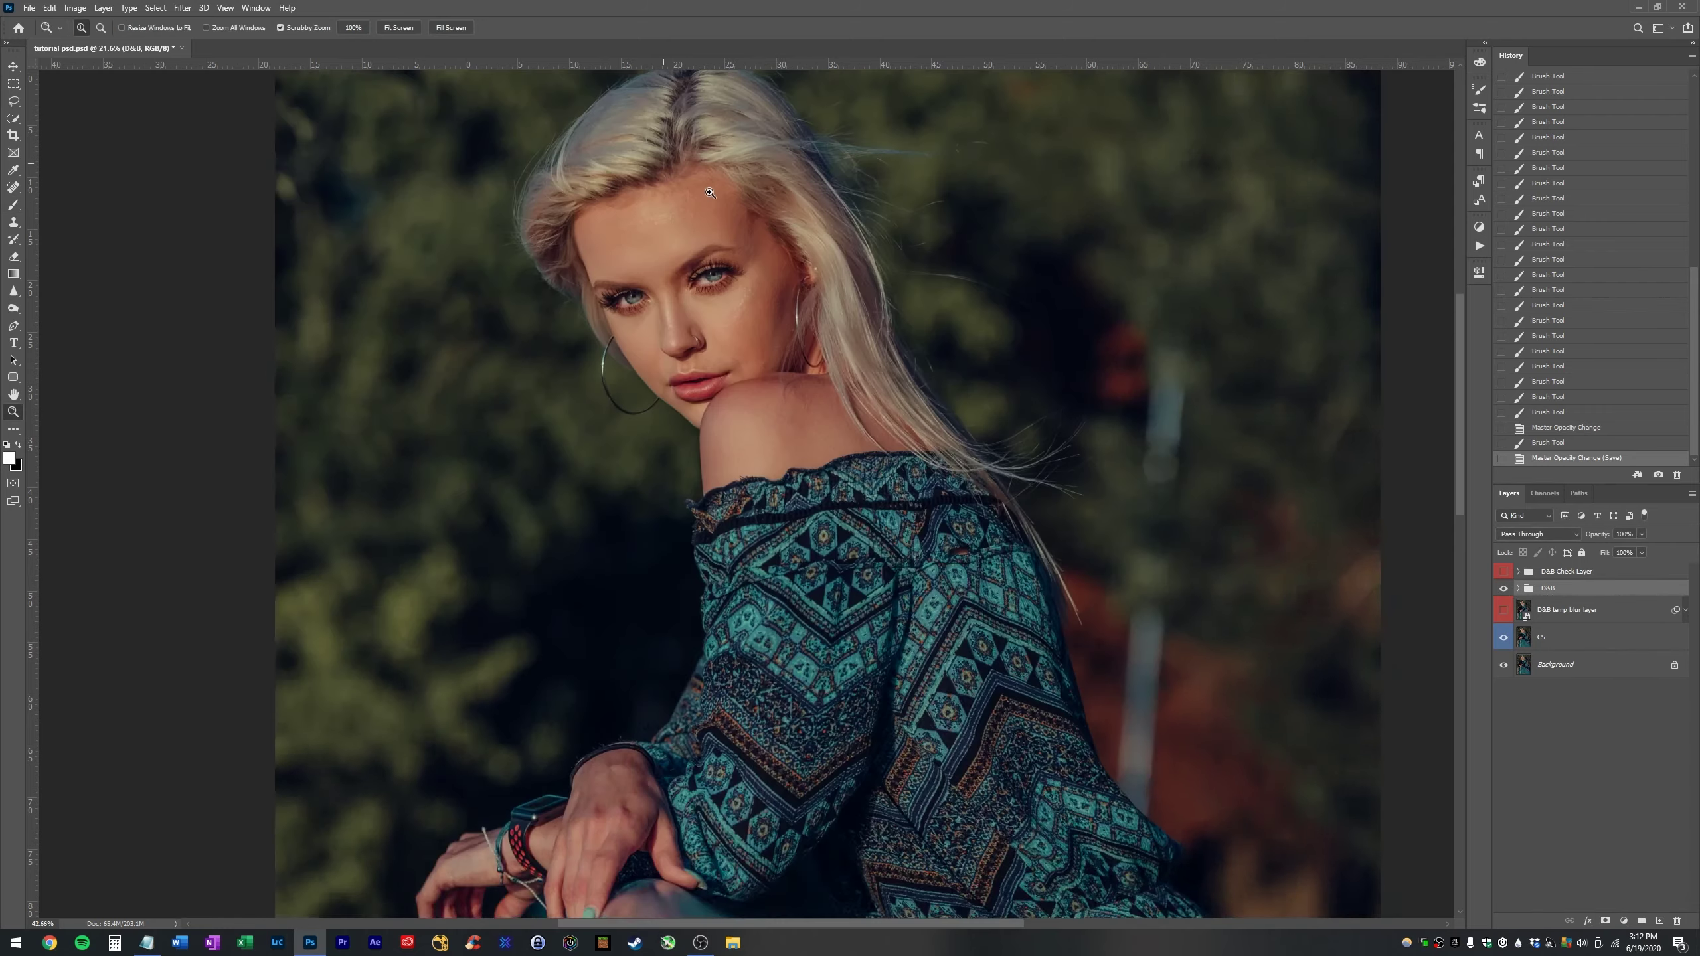
pyautogui.click(710, 193)
pyautogui.click(709, 192)
pyautogui.press('v')
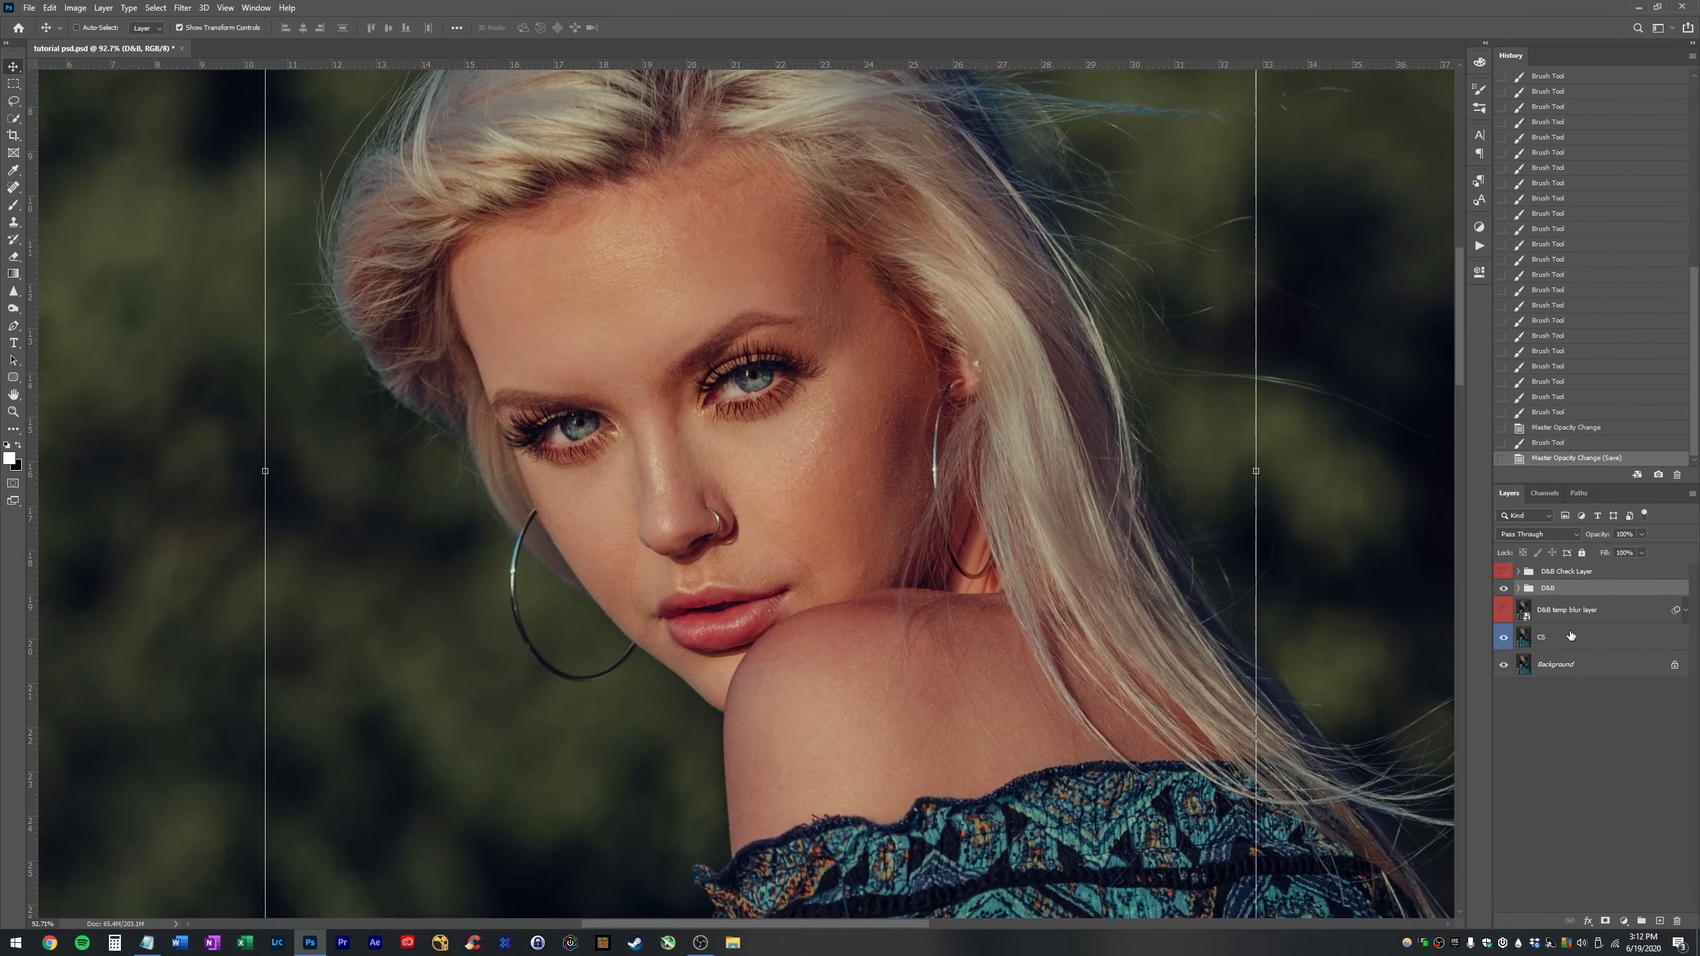
pyautogui.click(1505, 587)
pyautogui.click(1504, 587)
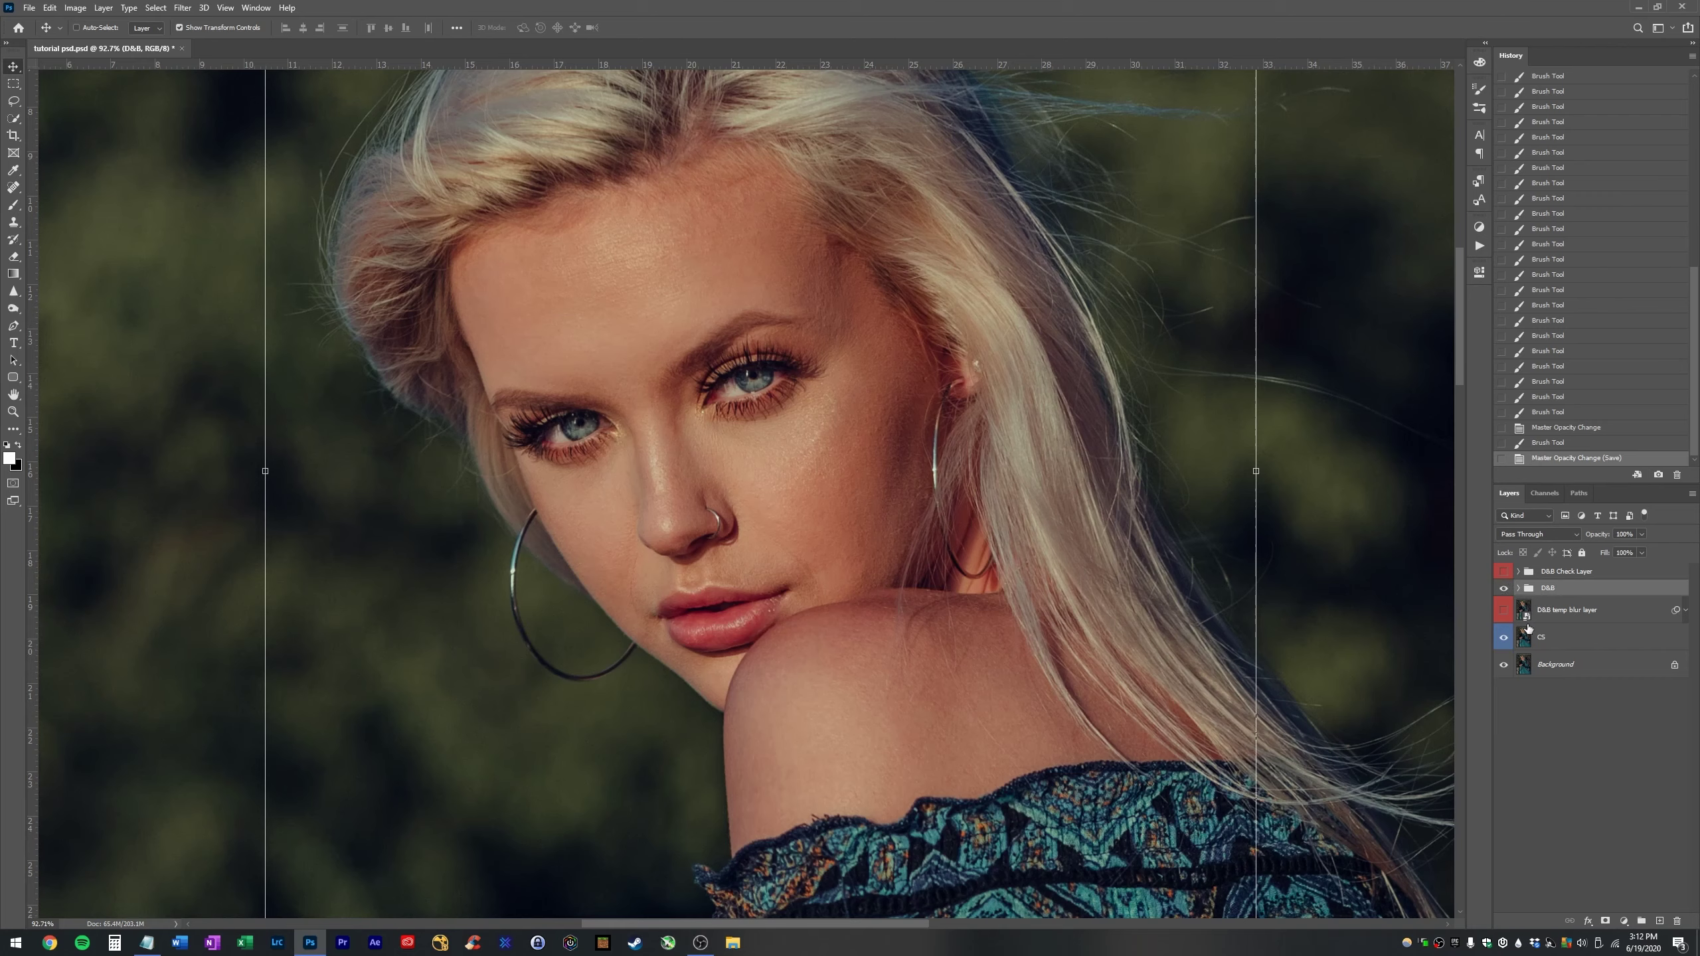
pyautogui.click(1504, 588)
pyautogui.click(1504, 588)
# - Duplicate the CS layer with Ctrl+J and rename the copy EYES
pyautogui.click(1567, 640)
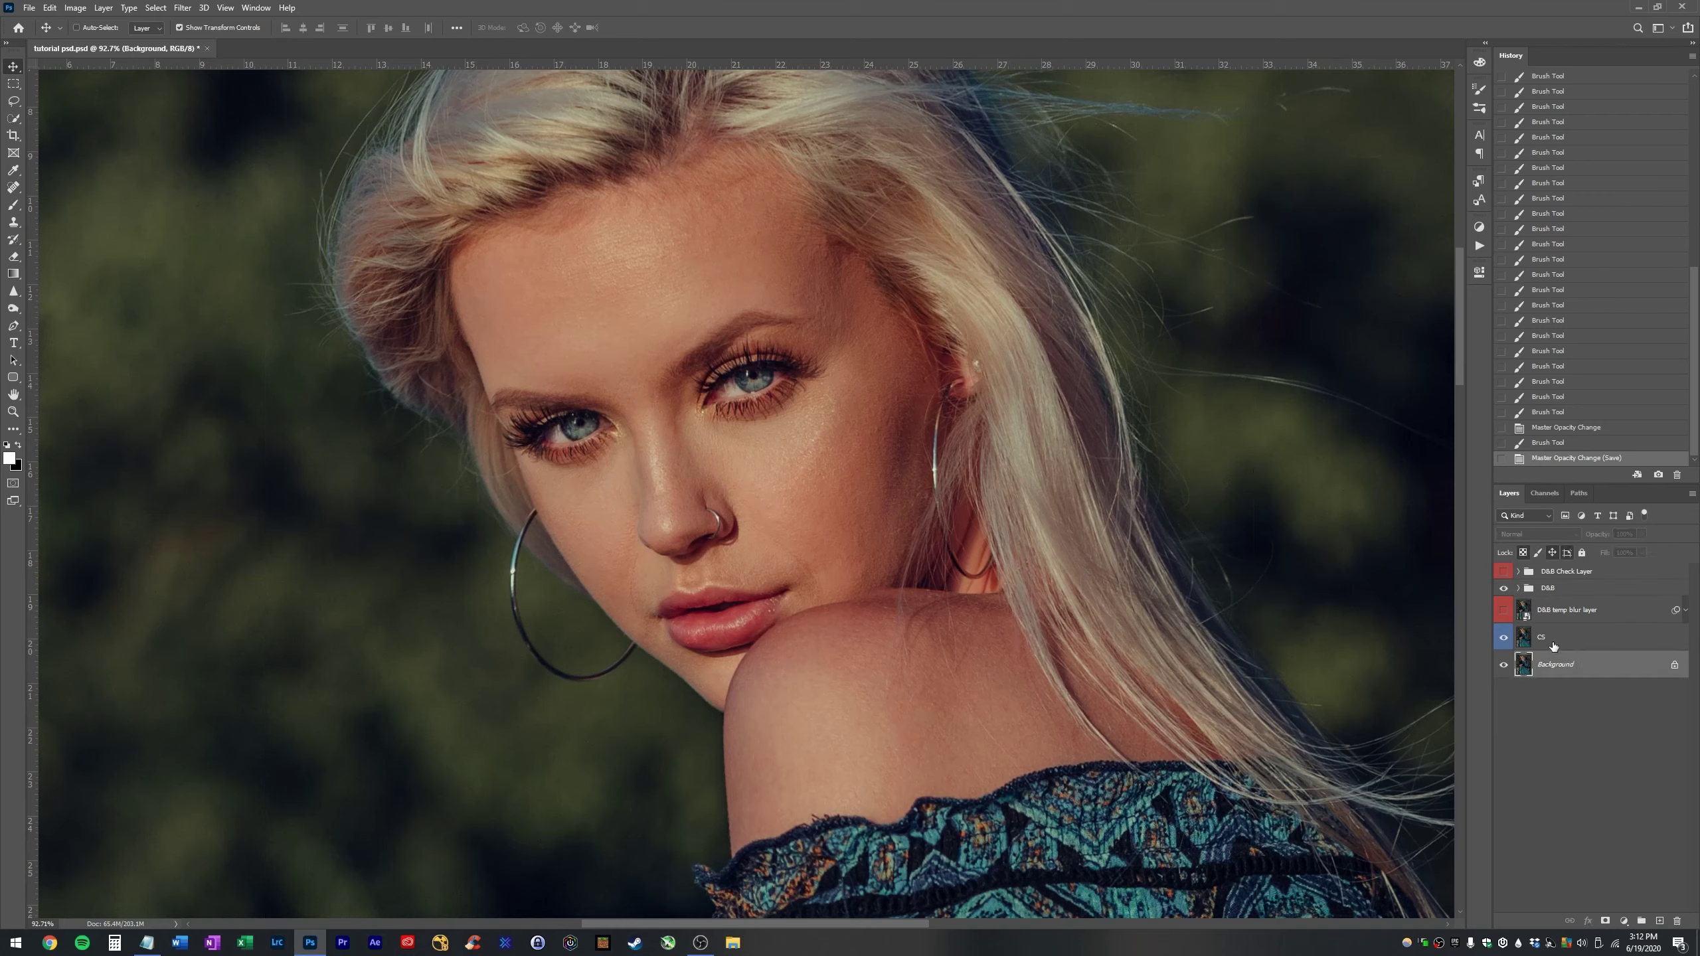
pyautogui.hotkey('ctrl', 'j')
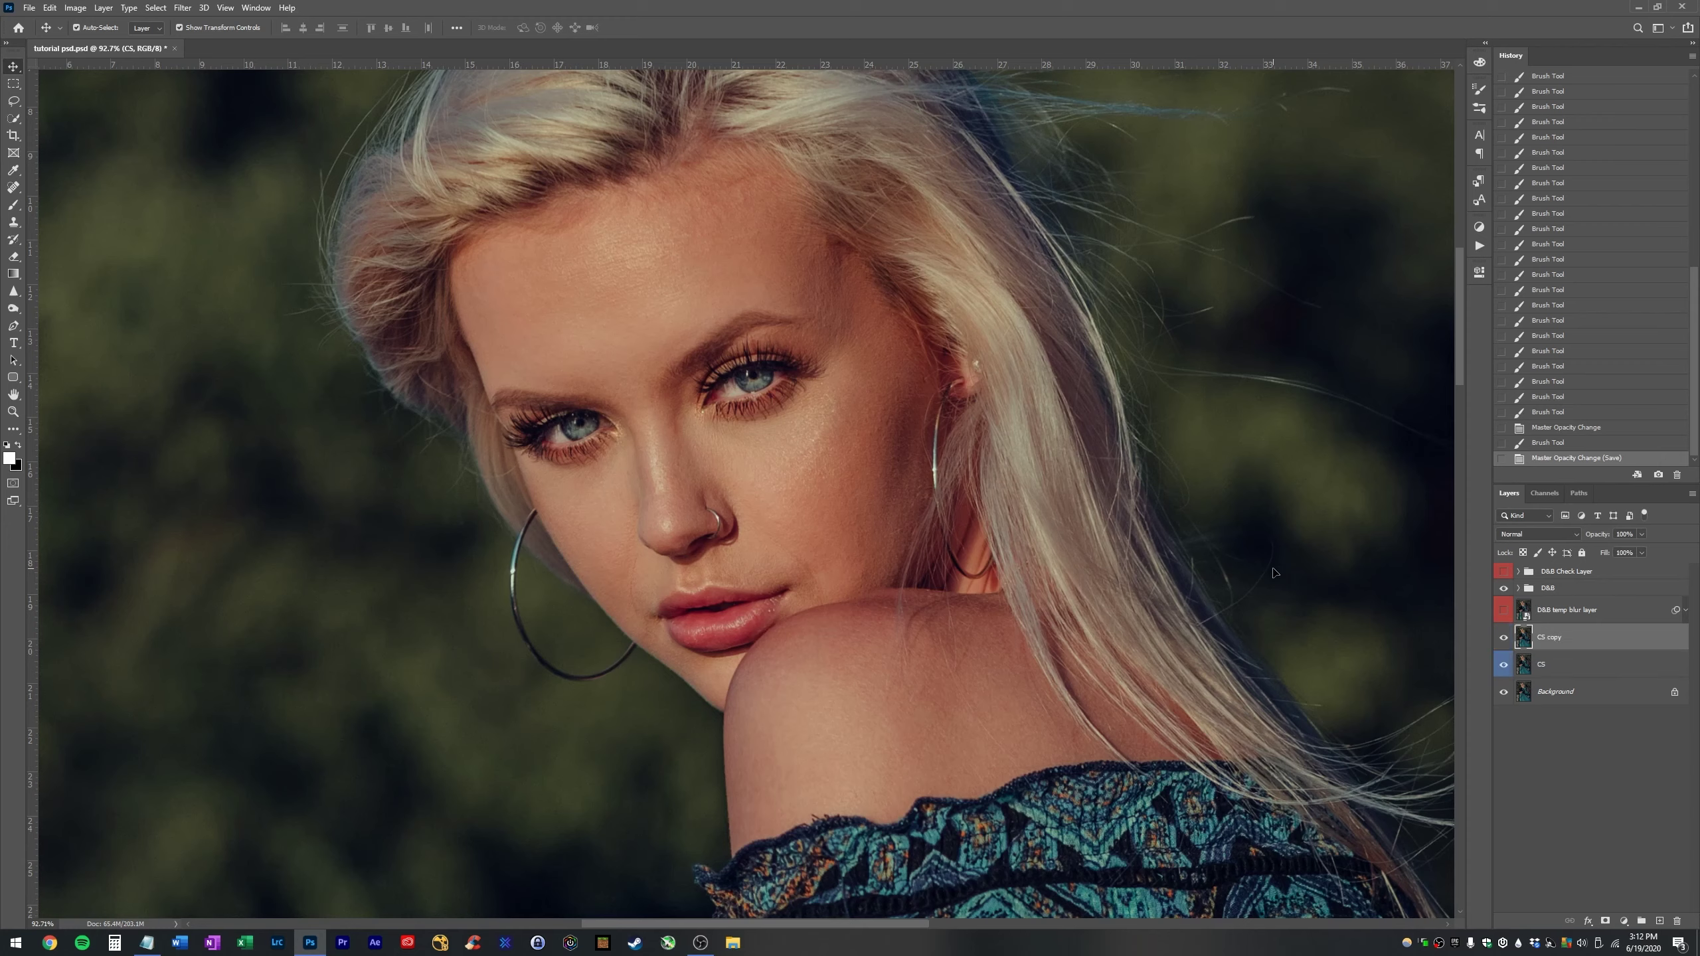
pyautogui.doubleClick(1555, 636)
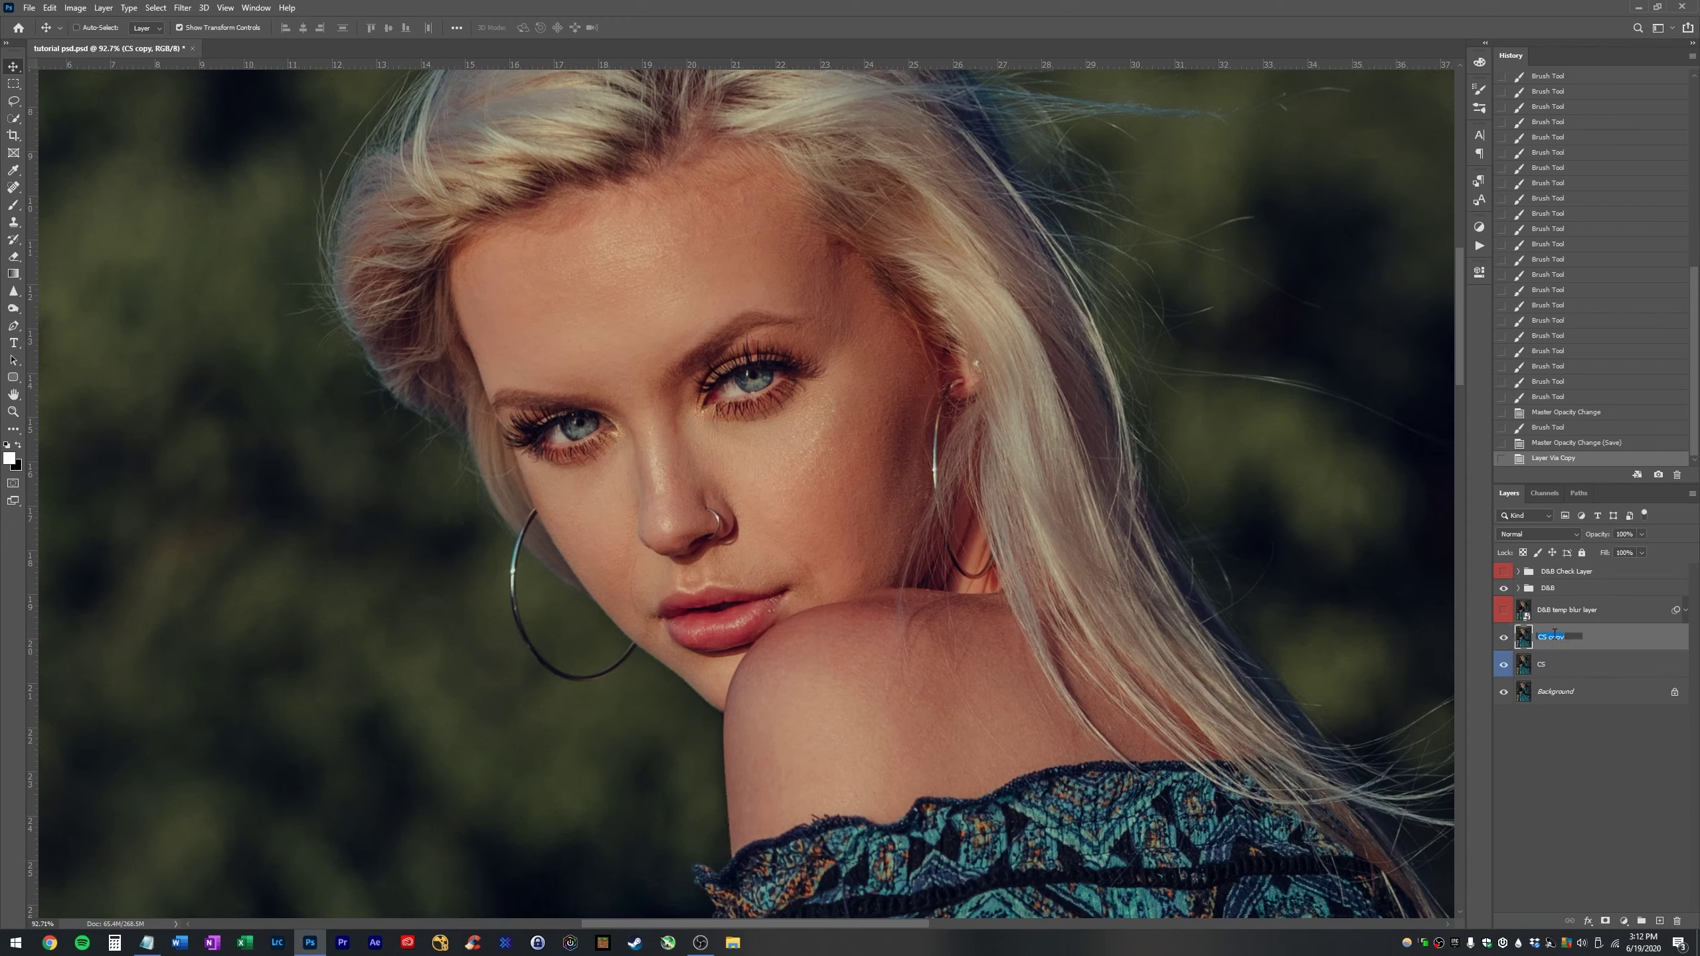
pyautogui.write('EYES')
pyautogui.press('Return')
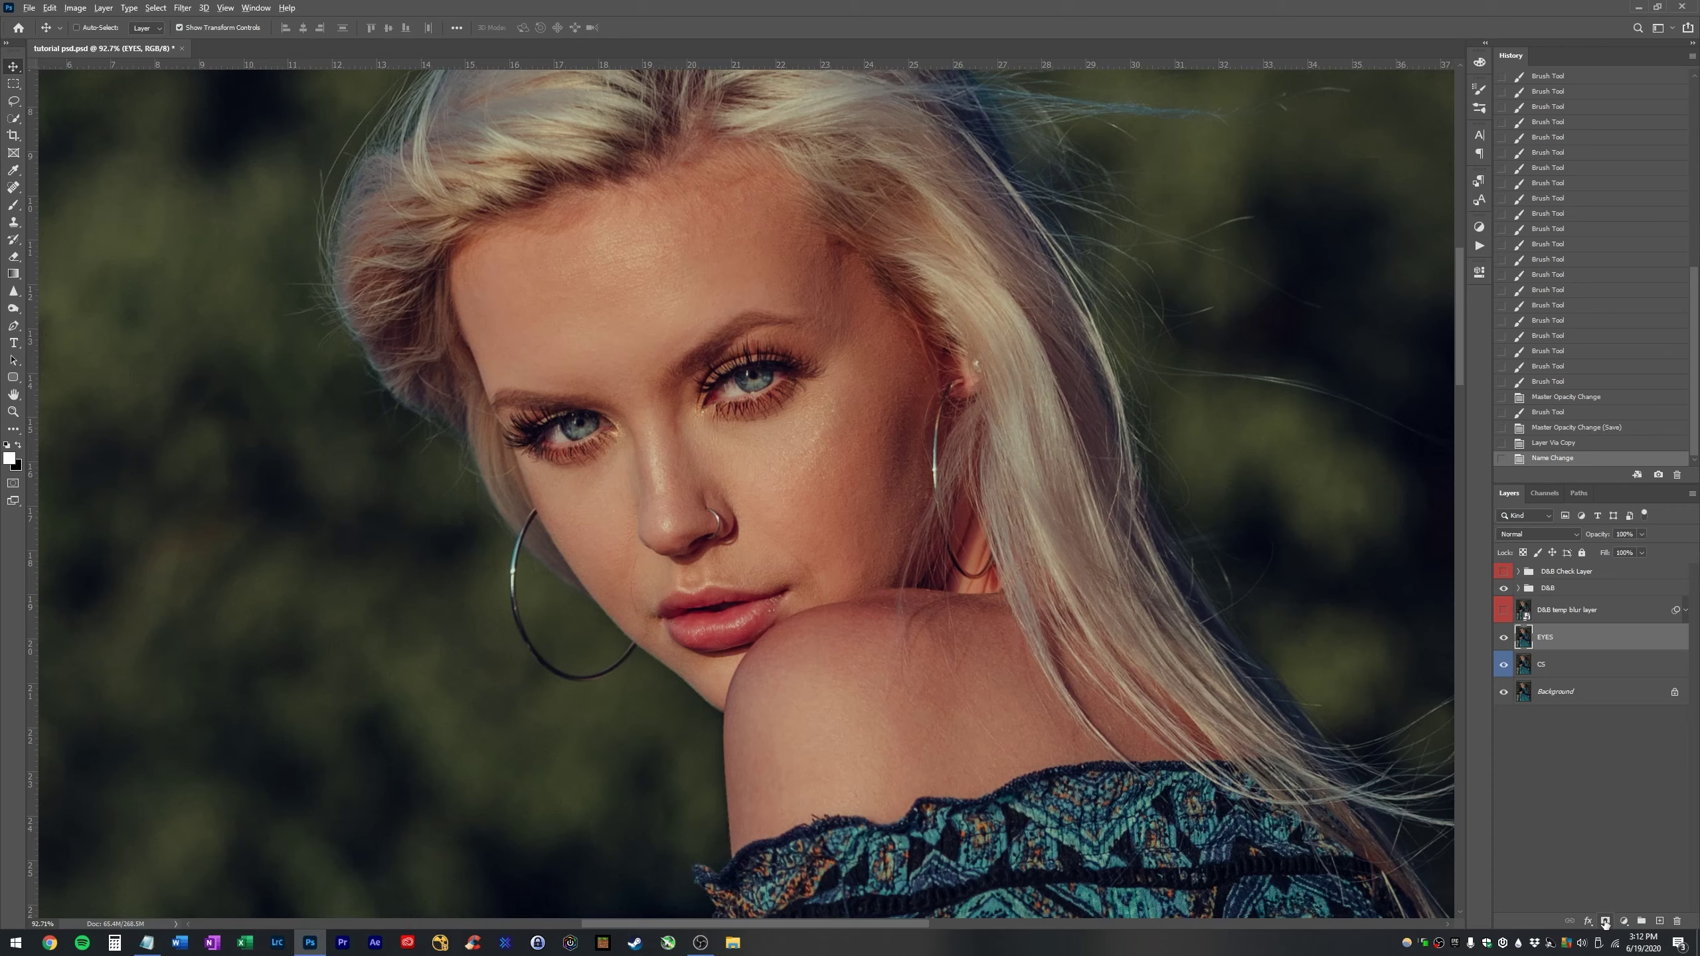
# - Apply Unsharp Mask to EYES at 16% amount, 4.0 px radius and threshold 0
pyautogui.click(182, 8)
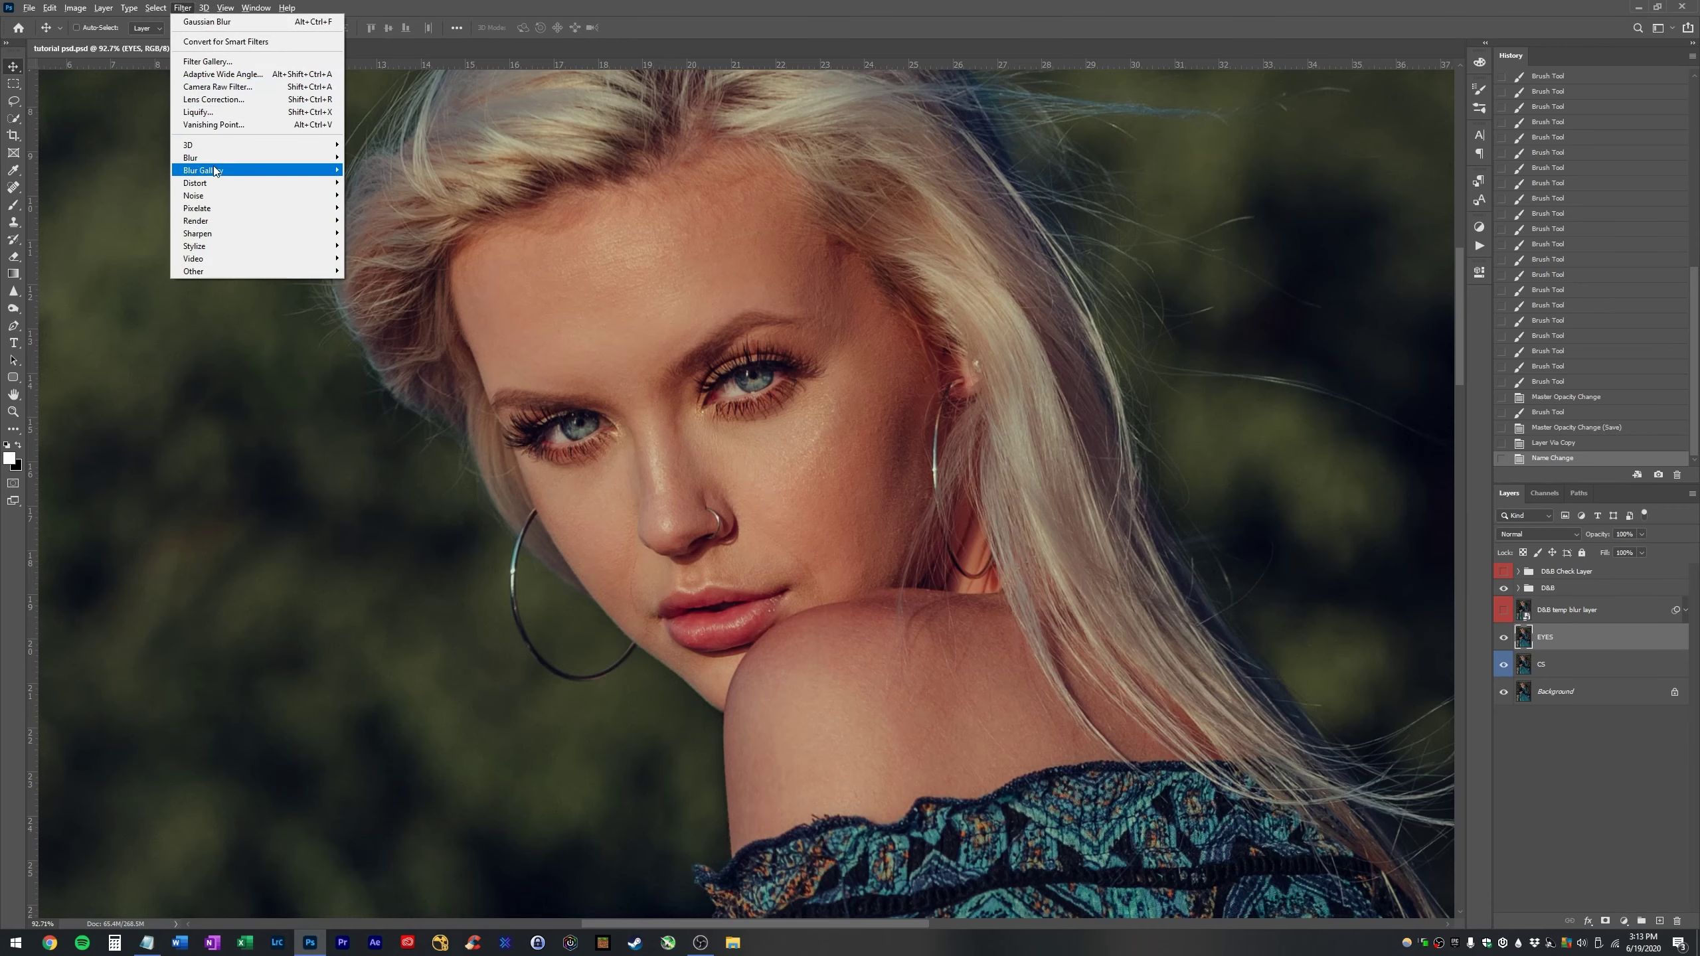
pyautogui.moveTo(210, 232)
pyautogui.click(377, 301)
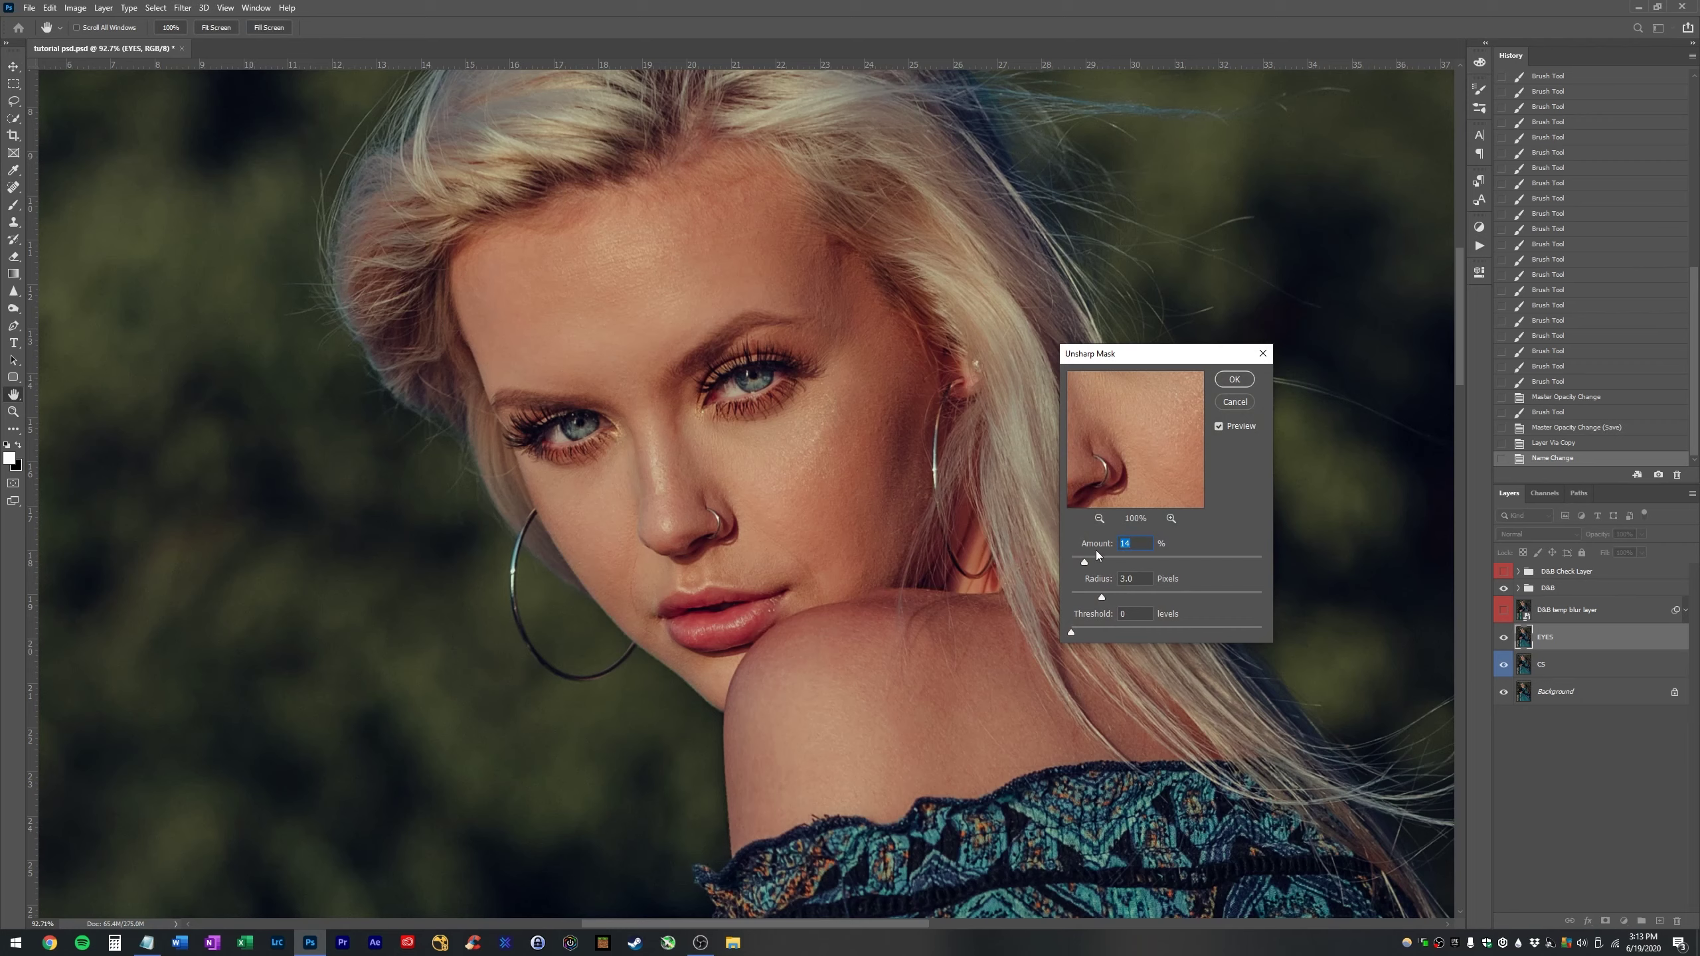
pyautogui.press('Tab')
pyautogui.click(1219, 427)
pyautogui.moveTo(1107, 562); pyautogui.dragTo(1087, 562)
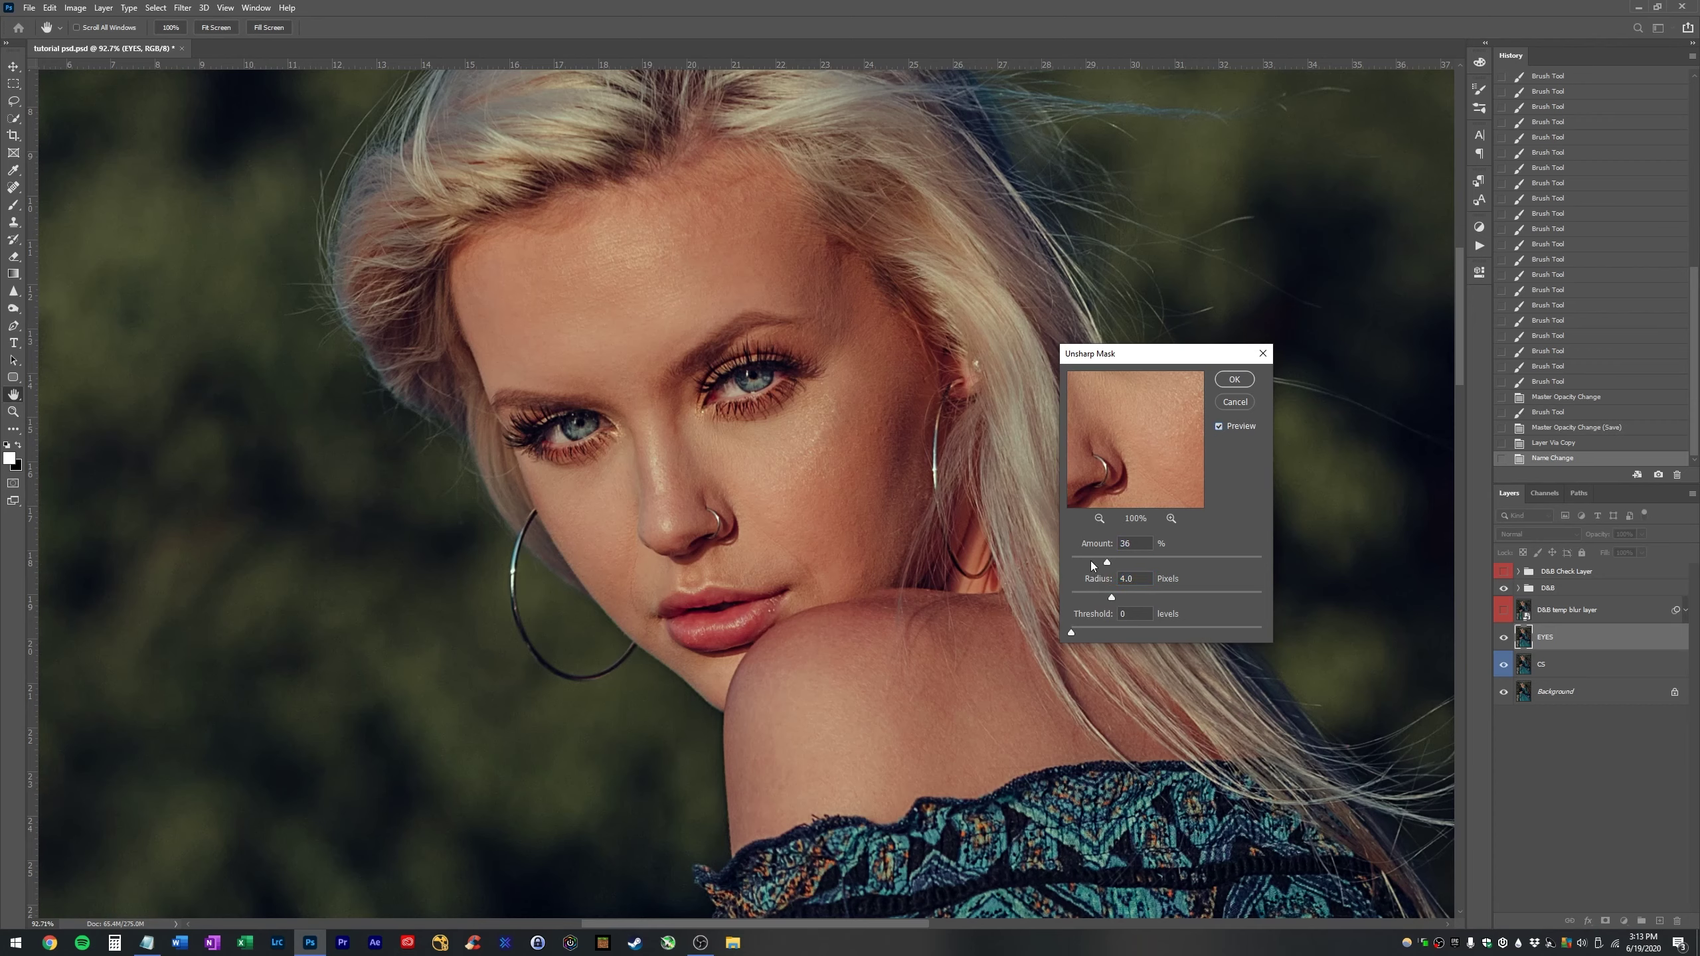
pyautogui.click(1219, 427)
pyautogui.click(1235, 379)
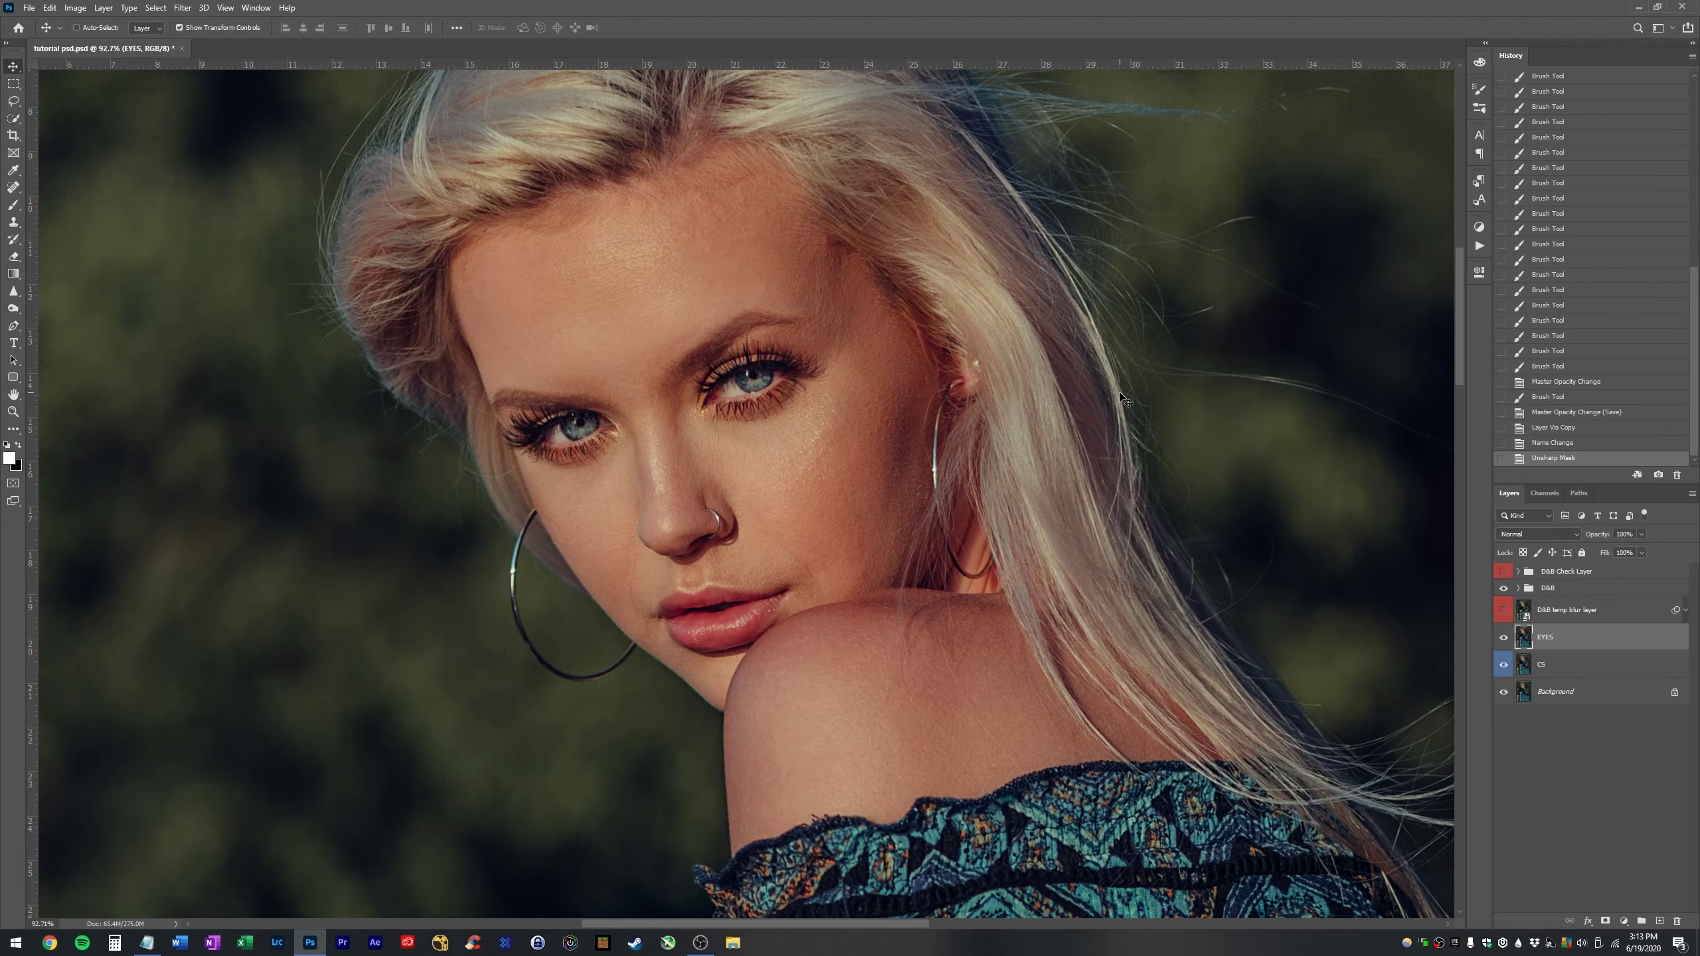
pyautogui.hotkey('ctrl', '-')
pyautogui.hotkey('ctrl', '-')
# - Compare EYES on and off, add a black mask, and set a white 175 px brush at 33% flow
pyautogui.press('v')
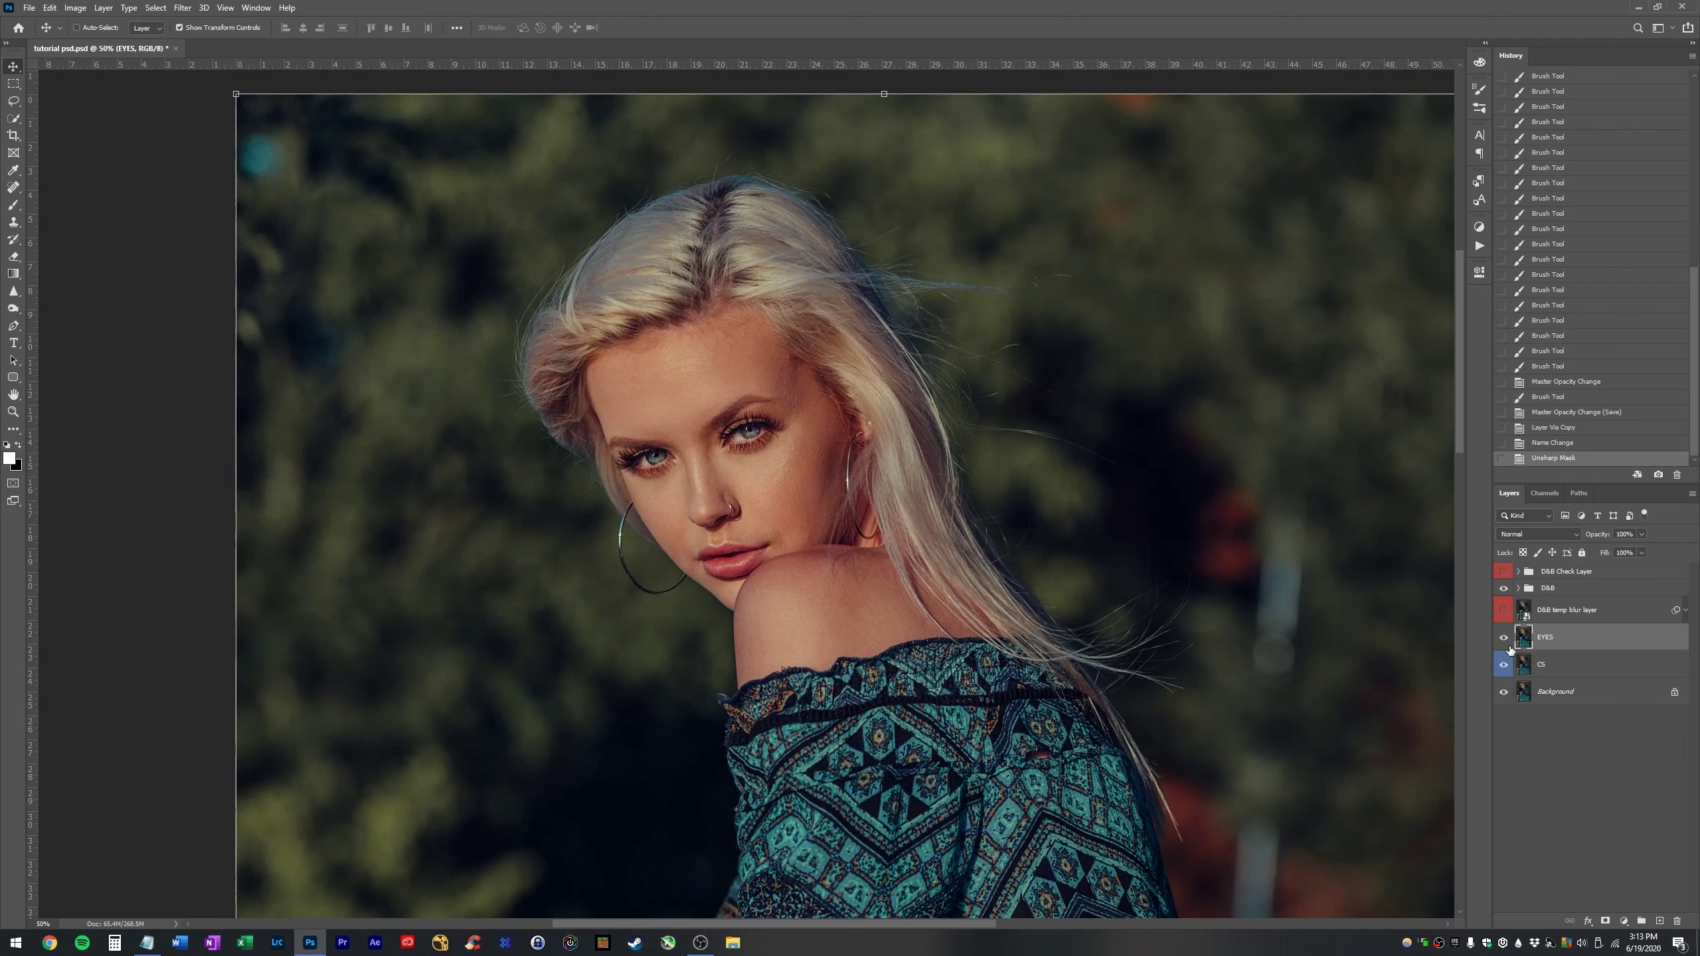
pyautogui.click(1505, 637)
pyautogui.click(1504, 637)
pyautogui.click(1504, 637)
pyautogui.click(1504, 637)
pyautogui.keyDown('alt'); pyautogui.click(1606, 922); pyautogui.keyUp('alt')
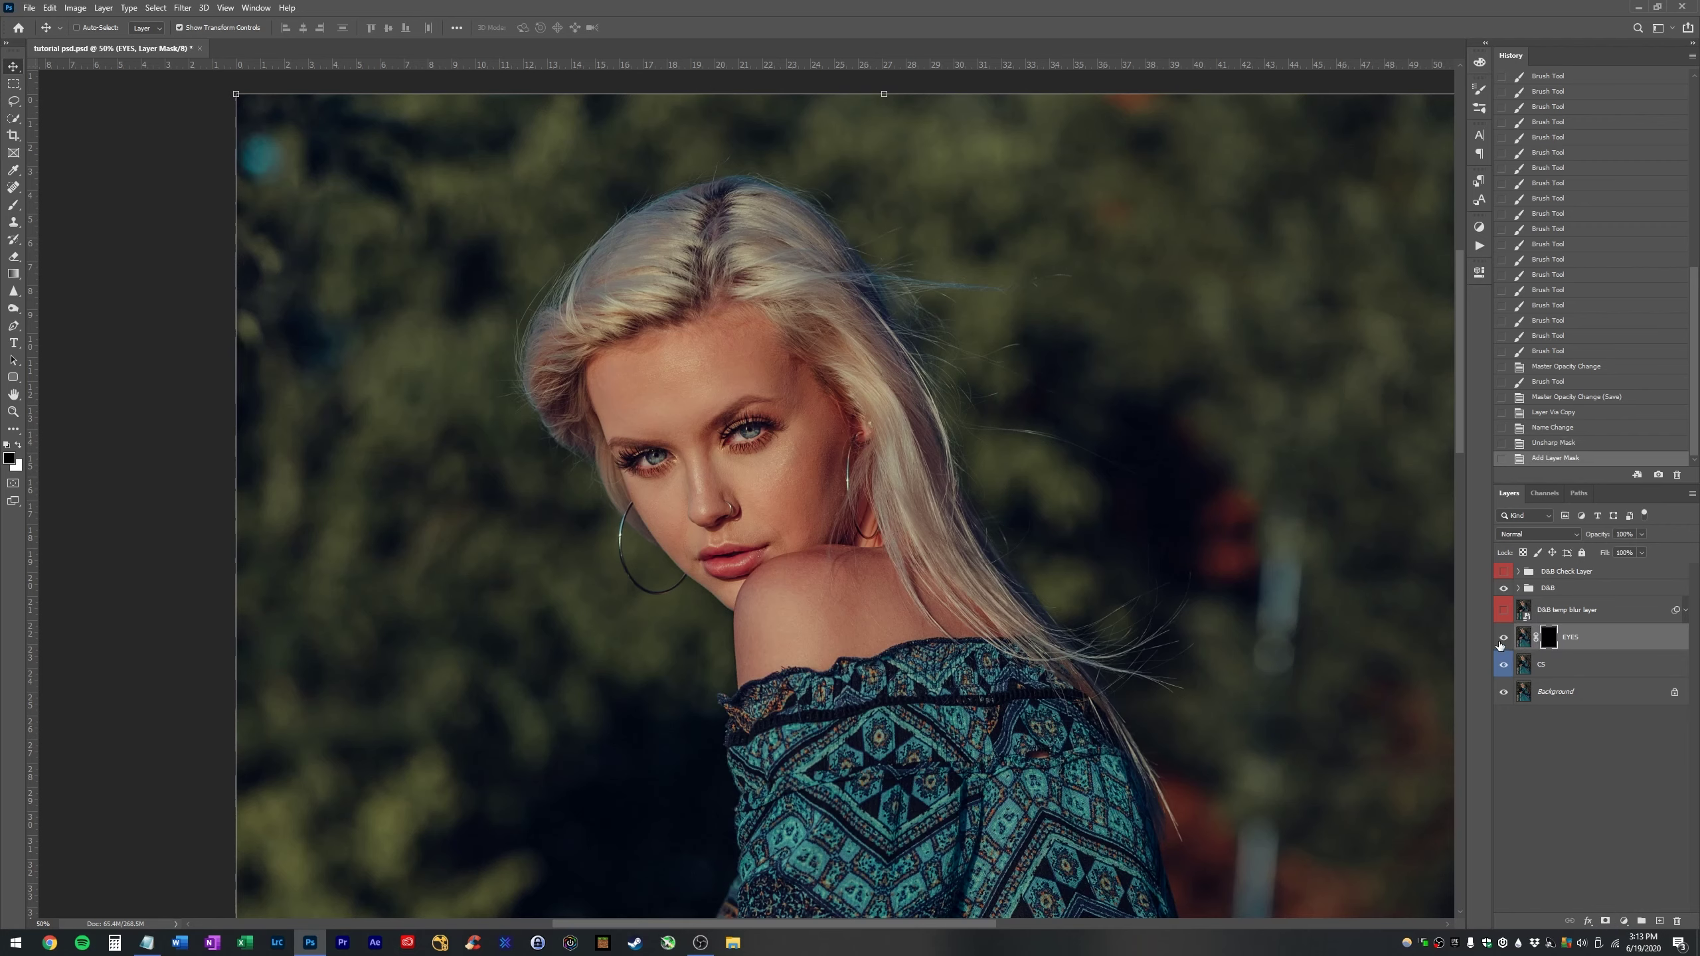
pyautogui.press('b')
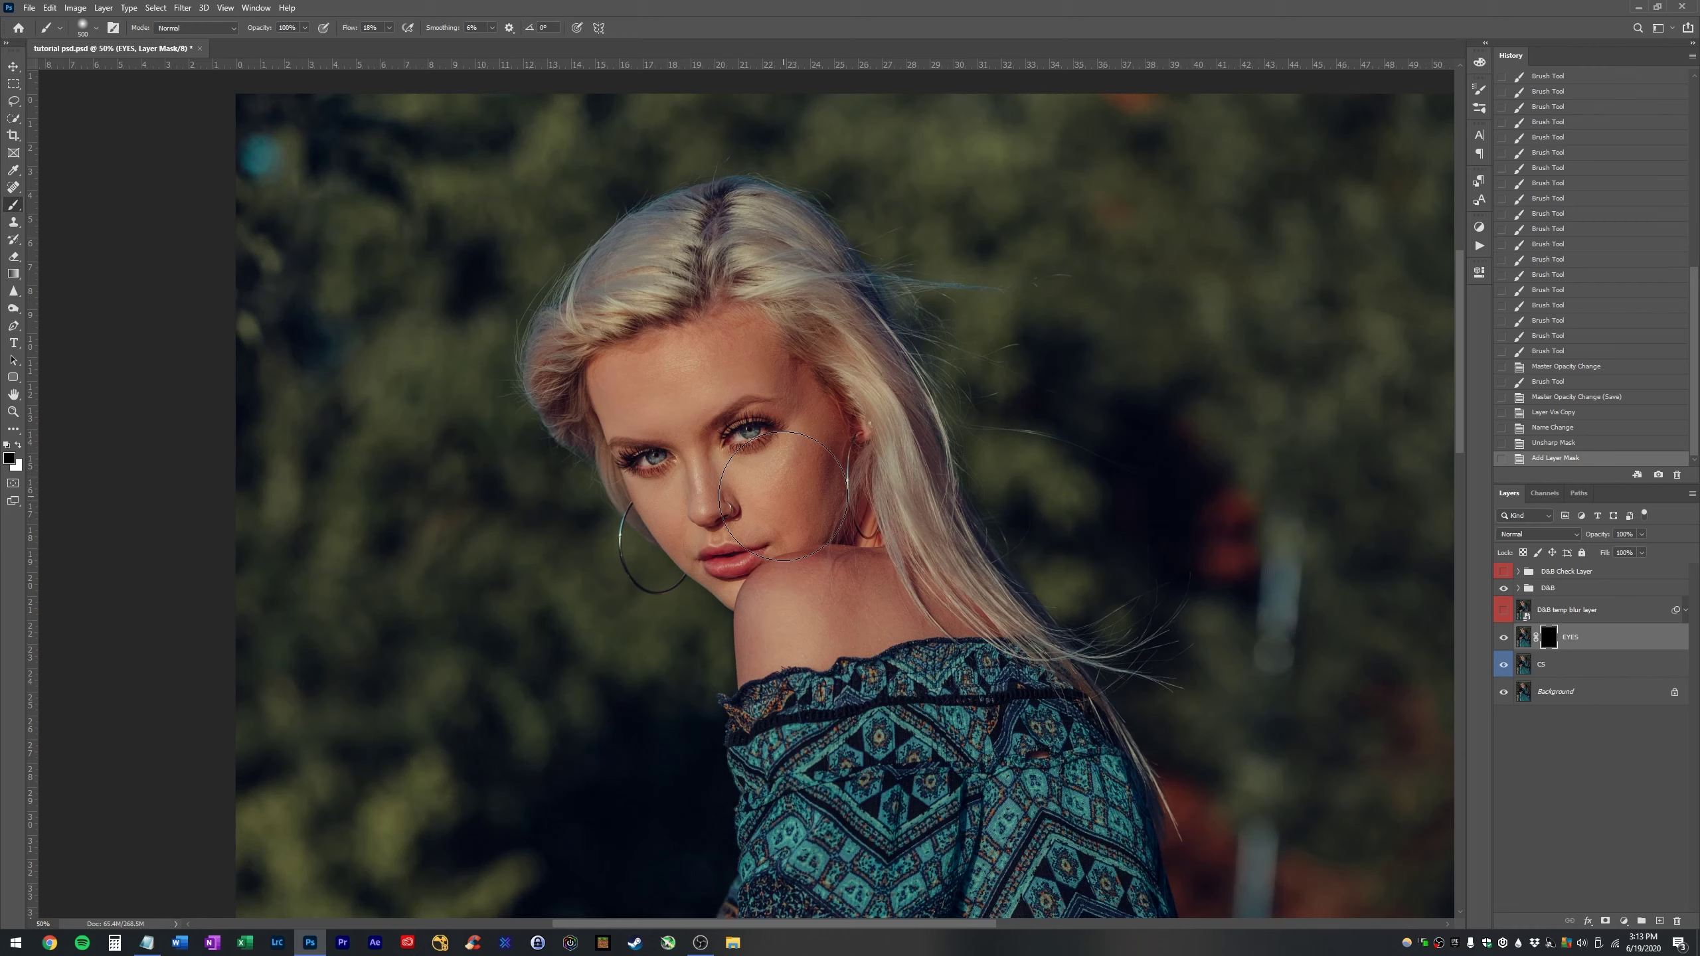
pyautogui.press('x')
pyautogui.moveTo(350, 31); pyautogui.dragTo(360, 32)
pyautogui.press('[')
pyautogui.press('[')
pyautogui.press('[')
pyautogui.press('[')
pyautogui.press('[')
pyautogui.press('[')
pyautogui.press('[')
pyautogui.press('[')
pyautogui.press('[')
# - Paint the sharpening back over both eyes, the cheek and the hoop earring
pyautogui.moveTo(749, 432); pyautogui.dragTo(735, 436)
pyautogui.press('[')
pyautogui.press('[')
pyautogui.press('[')
pyautogui.press('[')
pyautogui.moveTo(640, 457); pyautogui.dragTo(645, 465)
pyautogui.moveTo(645, 465); pyautogui.dragTo(659, 461)
pyautogui.moveTo(660, 459)
pyautogui.mouseDown()
pyautogui.moveTo(768, 386)
pyautogui.moveTo(800, 465)
pyautogui.moveTo(690, 461)
pyautogui.moveTo(701, 490)
pyautogui.moveTo(691, 454)
pyautogui.moveTo(747, 447)
pyautogui.moveTo(771, 491)
pyautogui.moveTo(783, 469)
pyautogui.moveTo(776, 501)
pyautogui.moveTo(801, 502)
pyautogui.moveTo(793, 540)
pyautogui.mouseUp()
pyautogui.moveTo(629, 507); pyautogui.dragTo(620, 542)
pyautogui.moveTo(620, 543)
pyautogui.mouseDown()
pyautogui.moveTo(627, 582)
pyautogui.moveTo(682, 580)
pyautogui.mouseUp()
pyautogui.press(']')
pyautogui.press(']')
pyautogui.press(']')
pyautogui.press(']')
pyautogui.press(']')
pyautogui.moveTo(643, 295); pyautogui.dragTo(702, 261)
pyautogui.moveTo(743, 268); pyautogui.dragTo(802, 290)
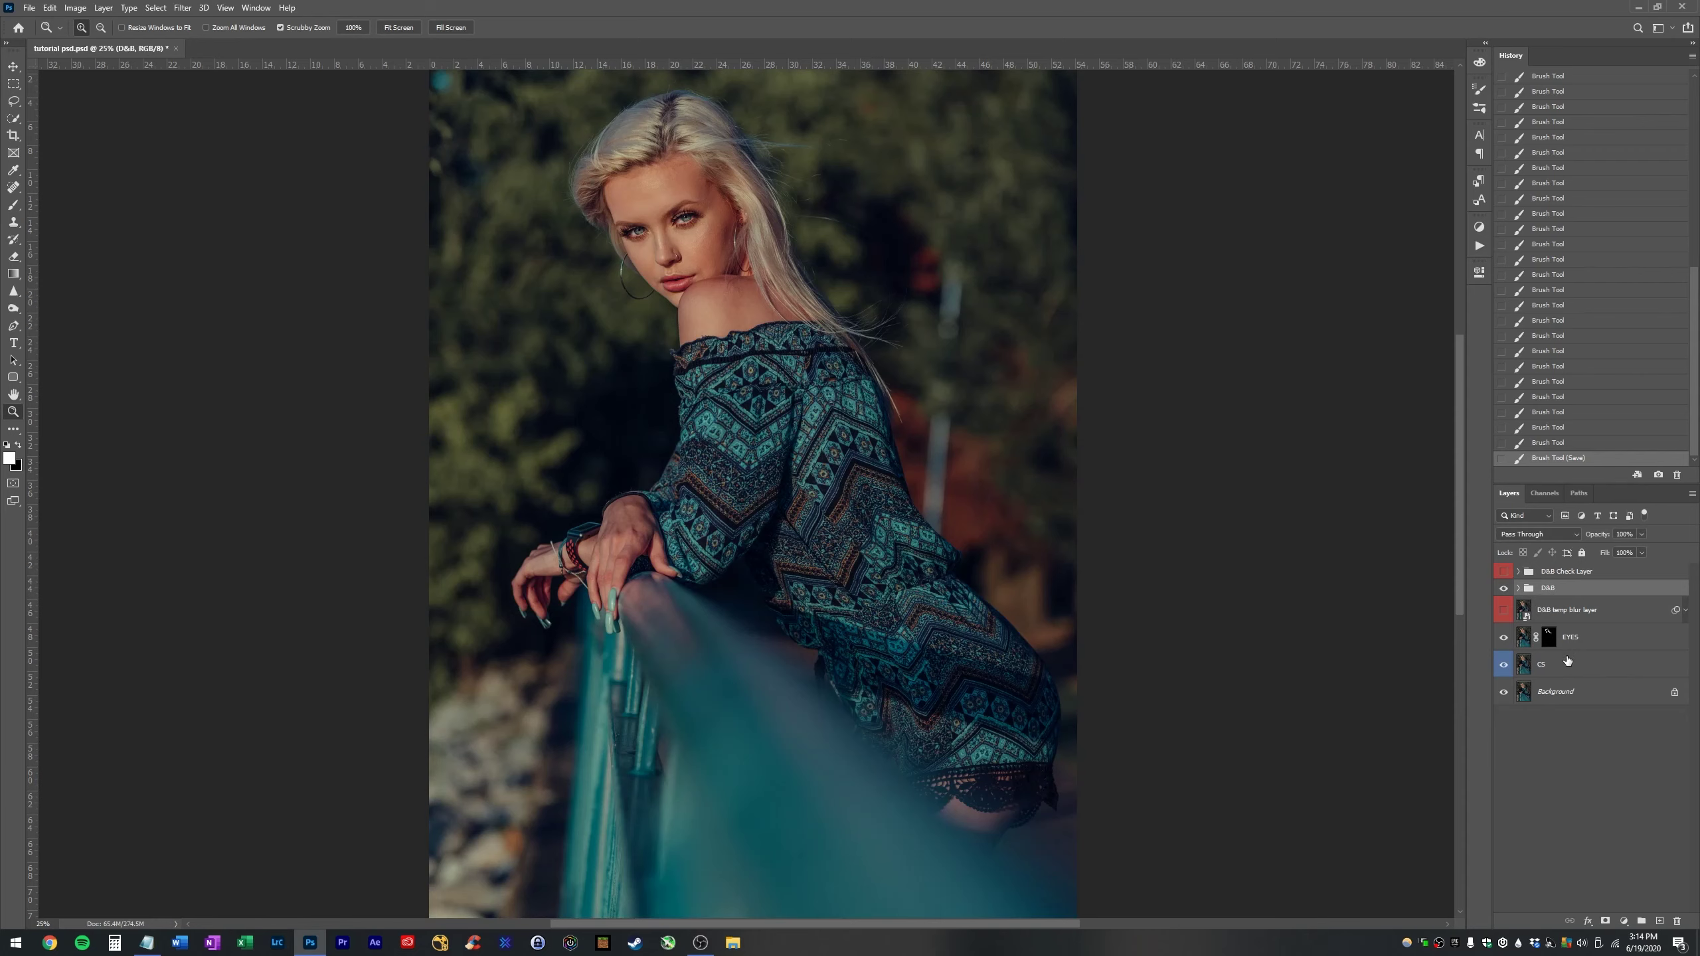
# - Undo a stray empty Layer 1, zoom toward the pole, and duplicate CS as CS copy
pyautogui.click(1567, 662)
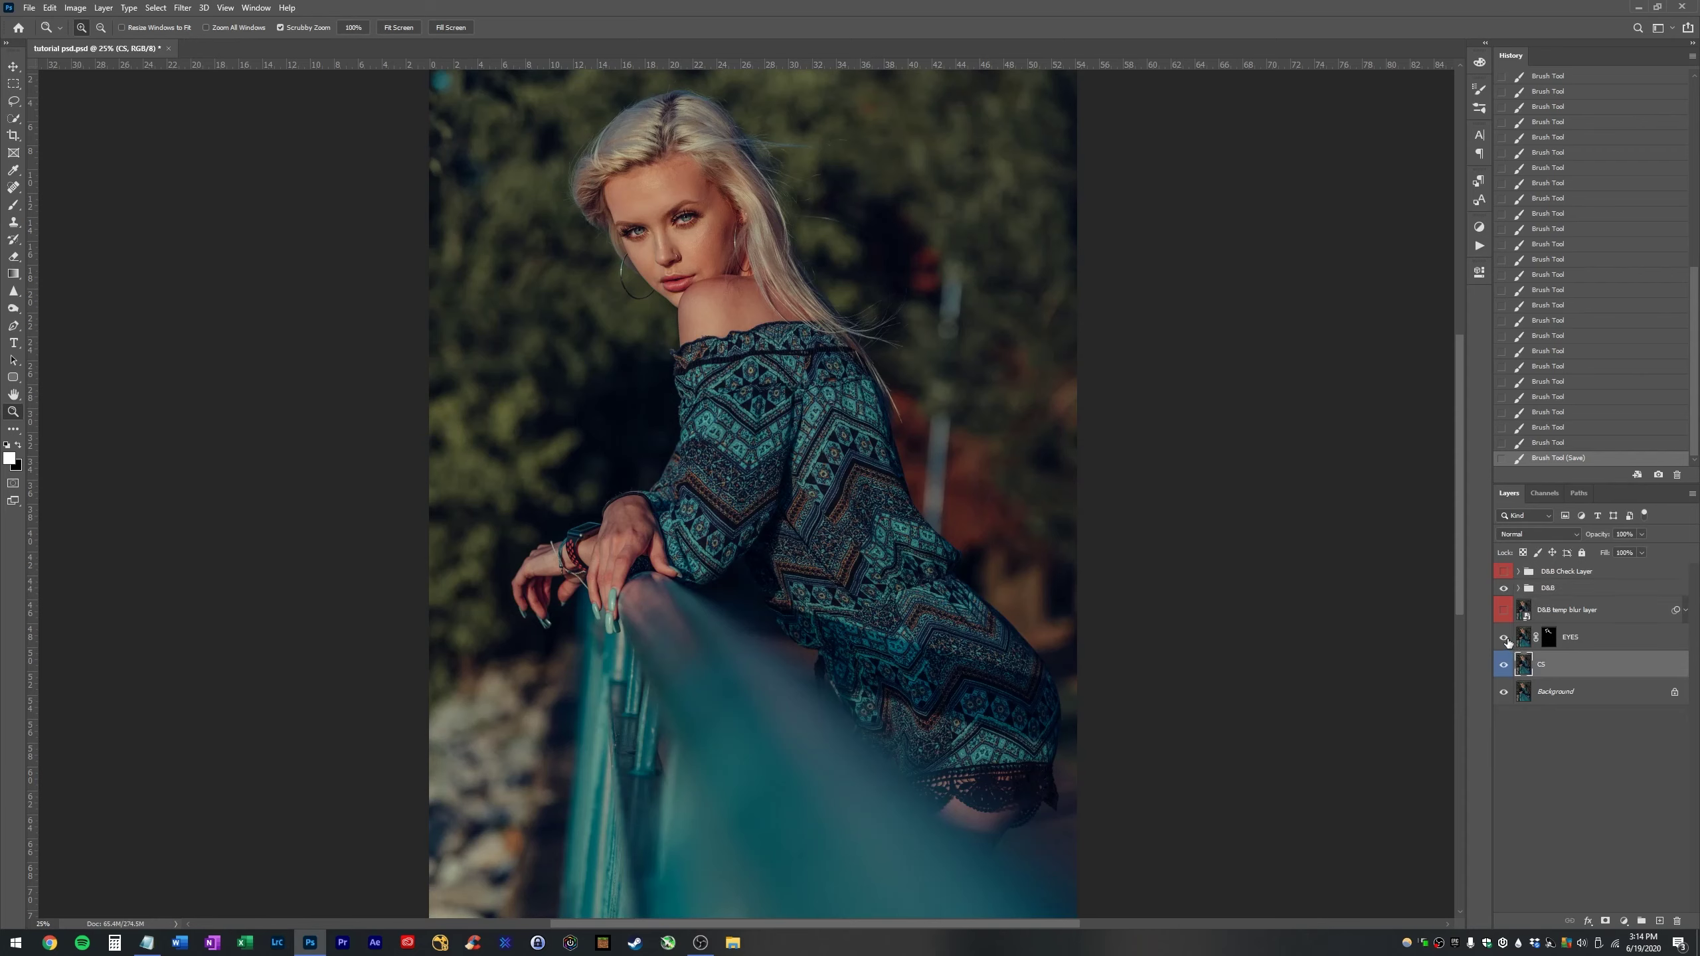
pyautogui.hotkey('ctrl', 'shift', 'n')
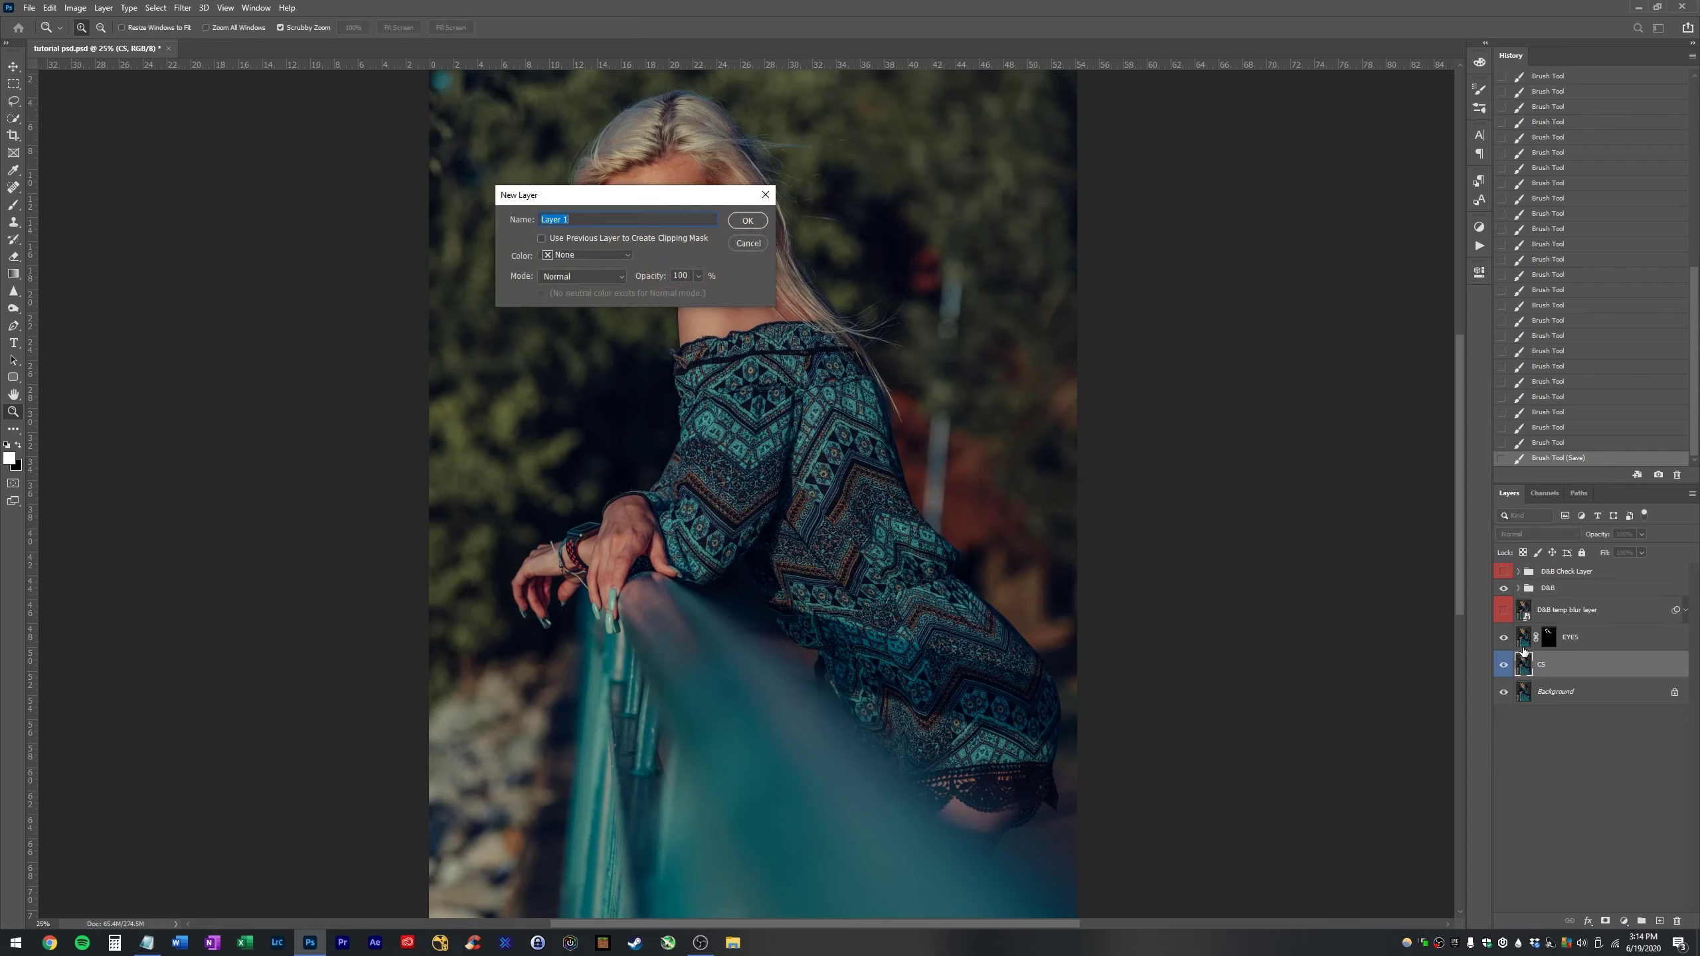
pyautogui.press('Return')
pyautogui.hotkey('ctrl', 'z')
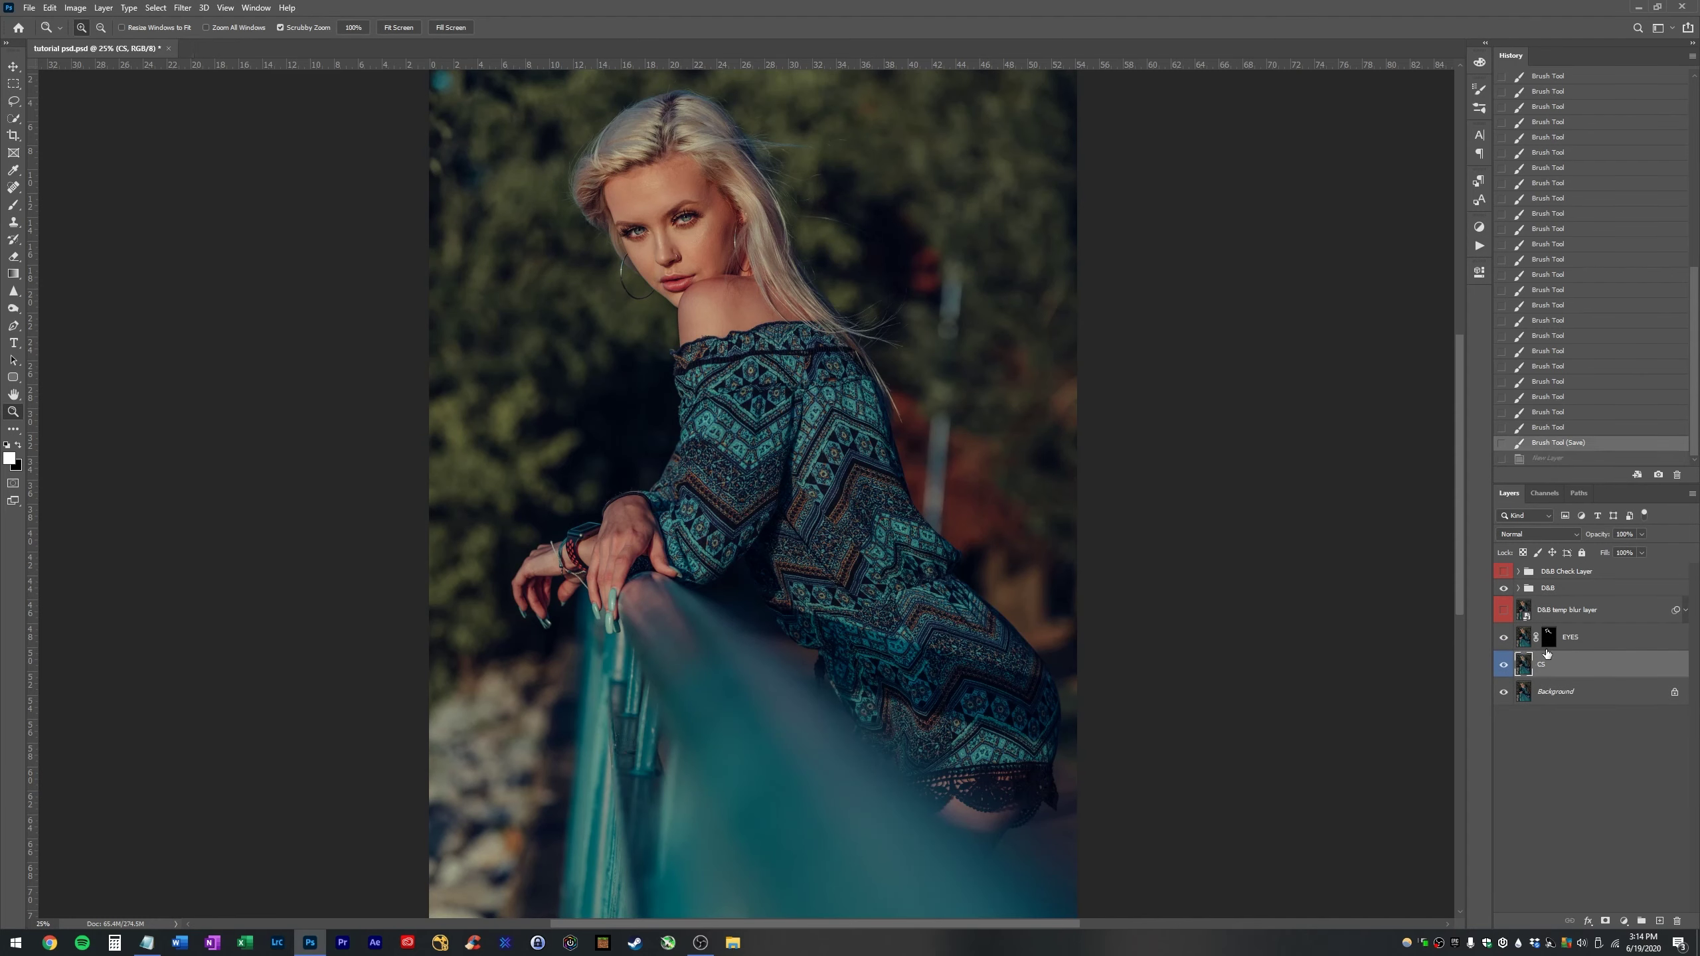
pyautogui.click(942, 286)
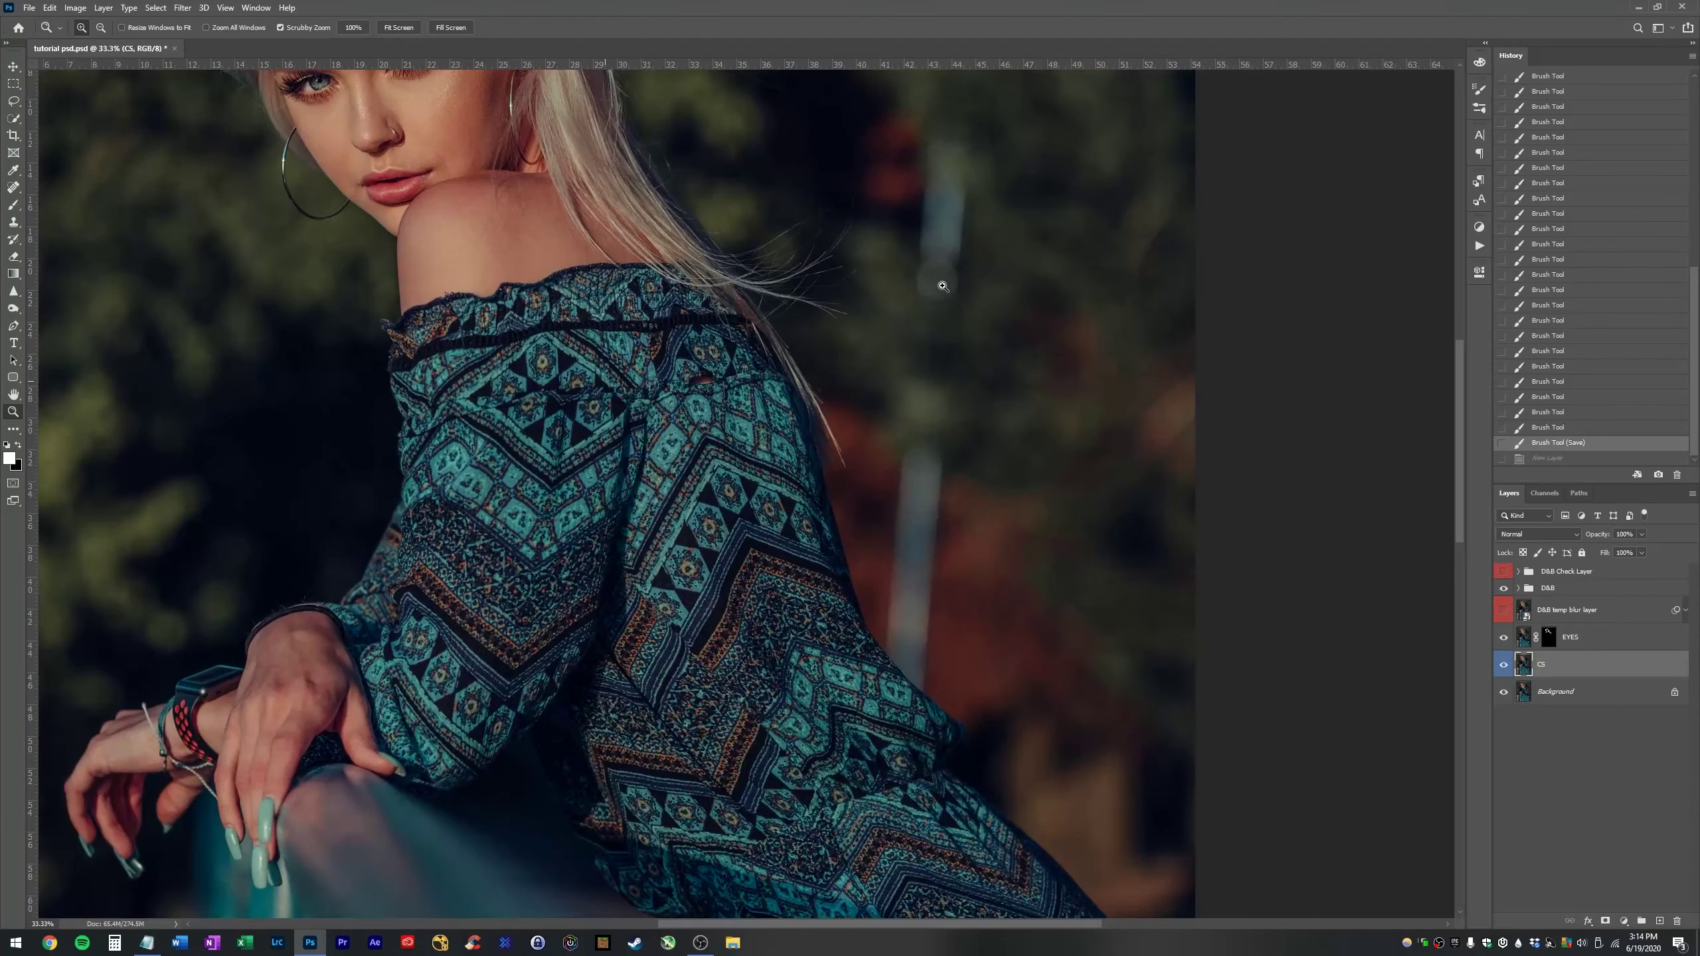
pyautogui.click(948, 482)
pyautogui.click(1501, 665)
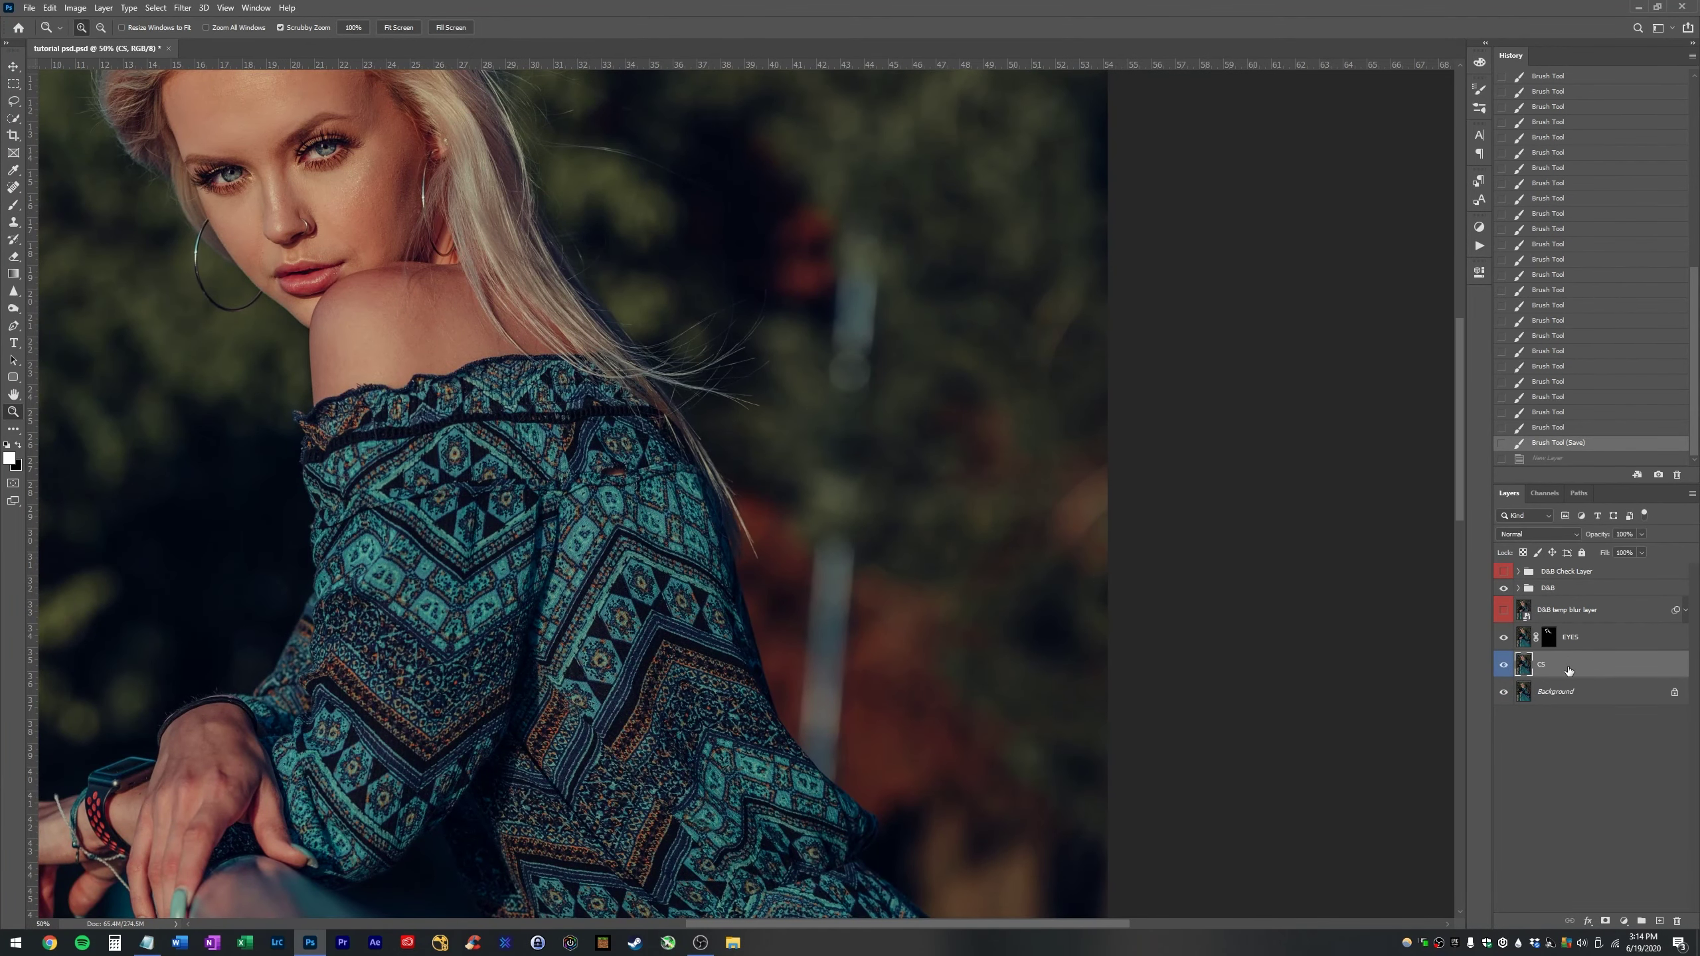
pyautogui.hotkey('ctrl', 'j')
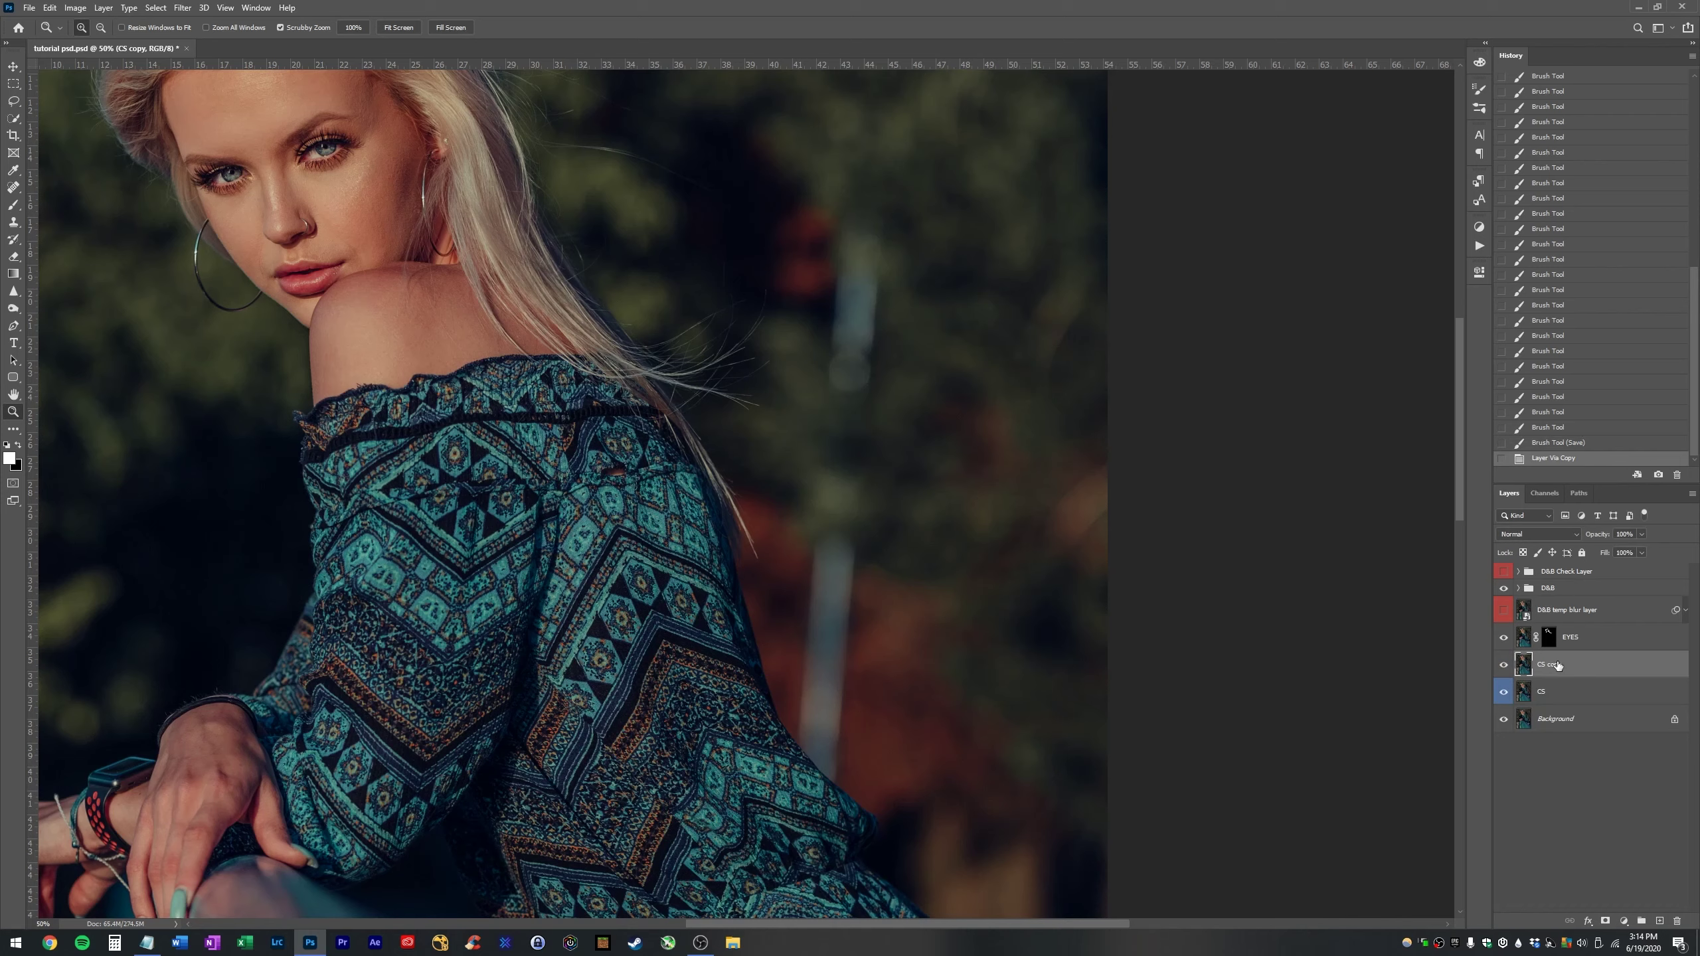
# - Rename the layer copy to 'Pole CS'
pyautogui.doubleClick(1559, 665)
pyautogui.write('Pole CS')
pyautogui.press('Return')
# - Spot-heal the background pole down beside the sleeve with a 150–200 px brush
pyautogui.press('s')
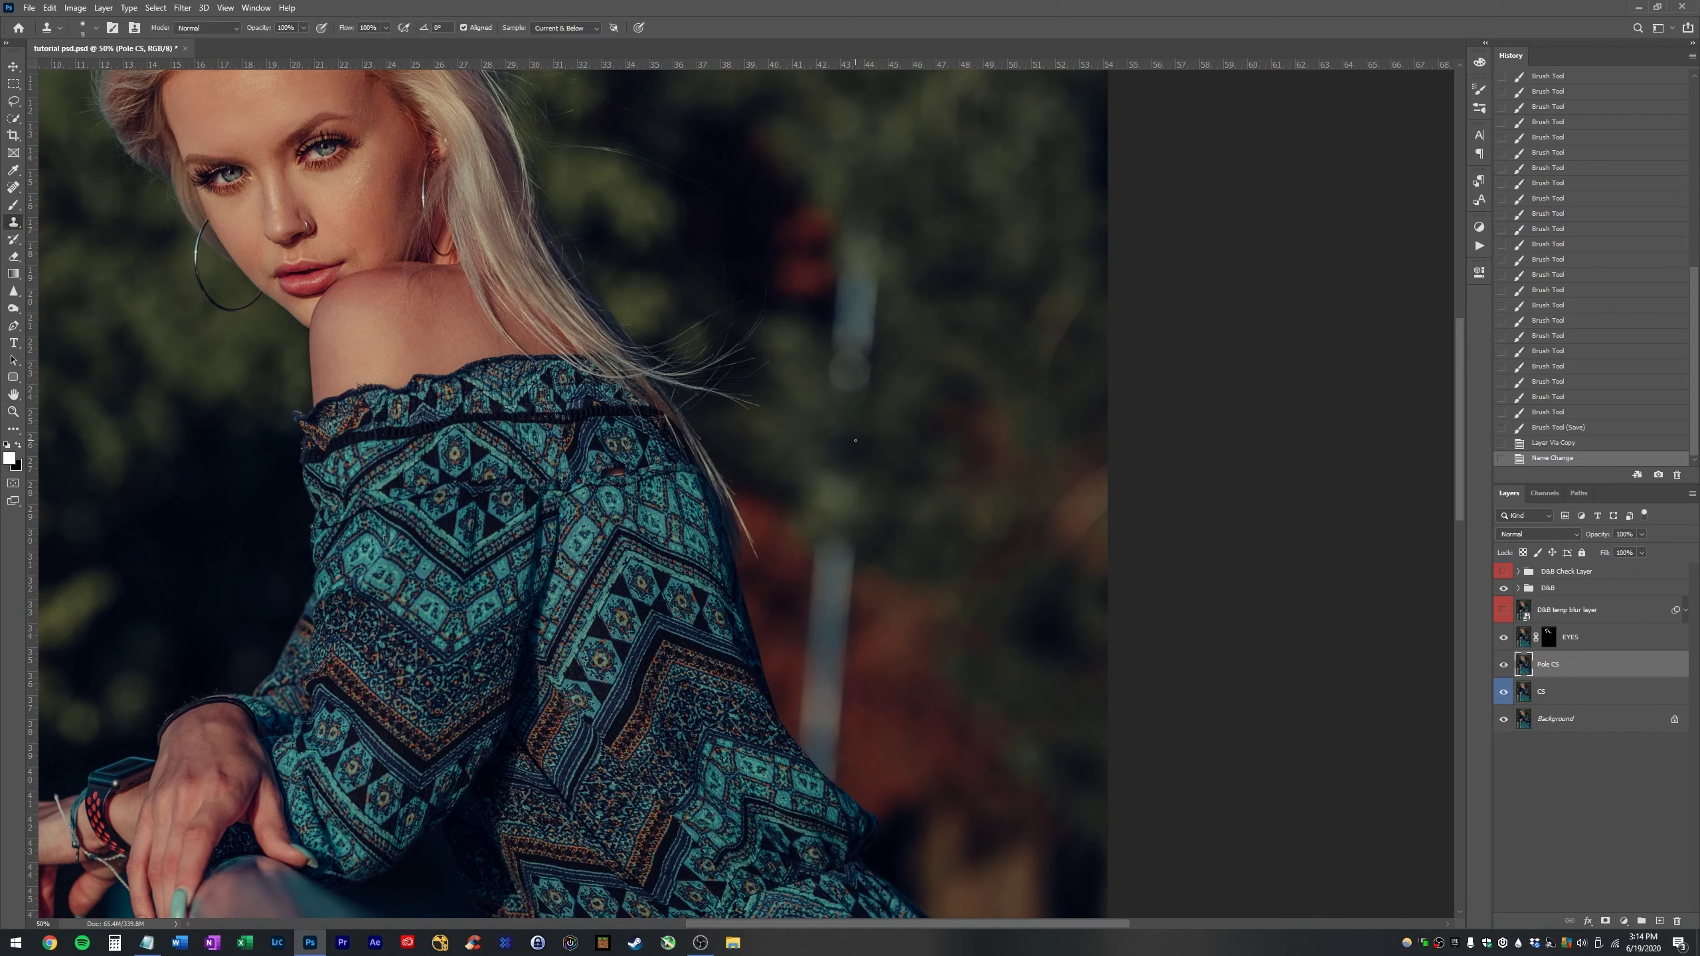
pyautogui.press('j')
pyautogui.press(']')
pyautogui.press(']')
pyautogui.press(']')
pyautogui.press(']')
pyautogui.press(']')
pyautogui.press(']')
pyautogui.press(']')
pyautogui.press(']')
pyautogui.press(']')
pyautogui.press(']')
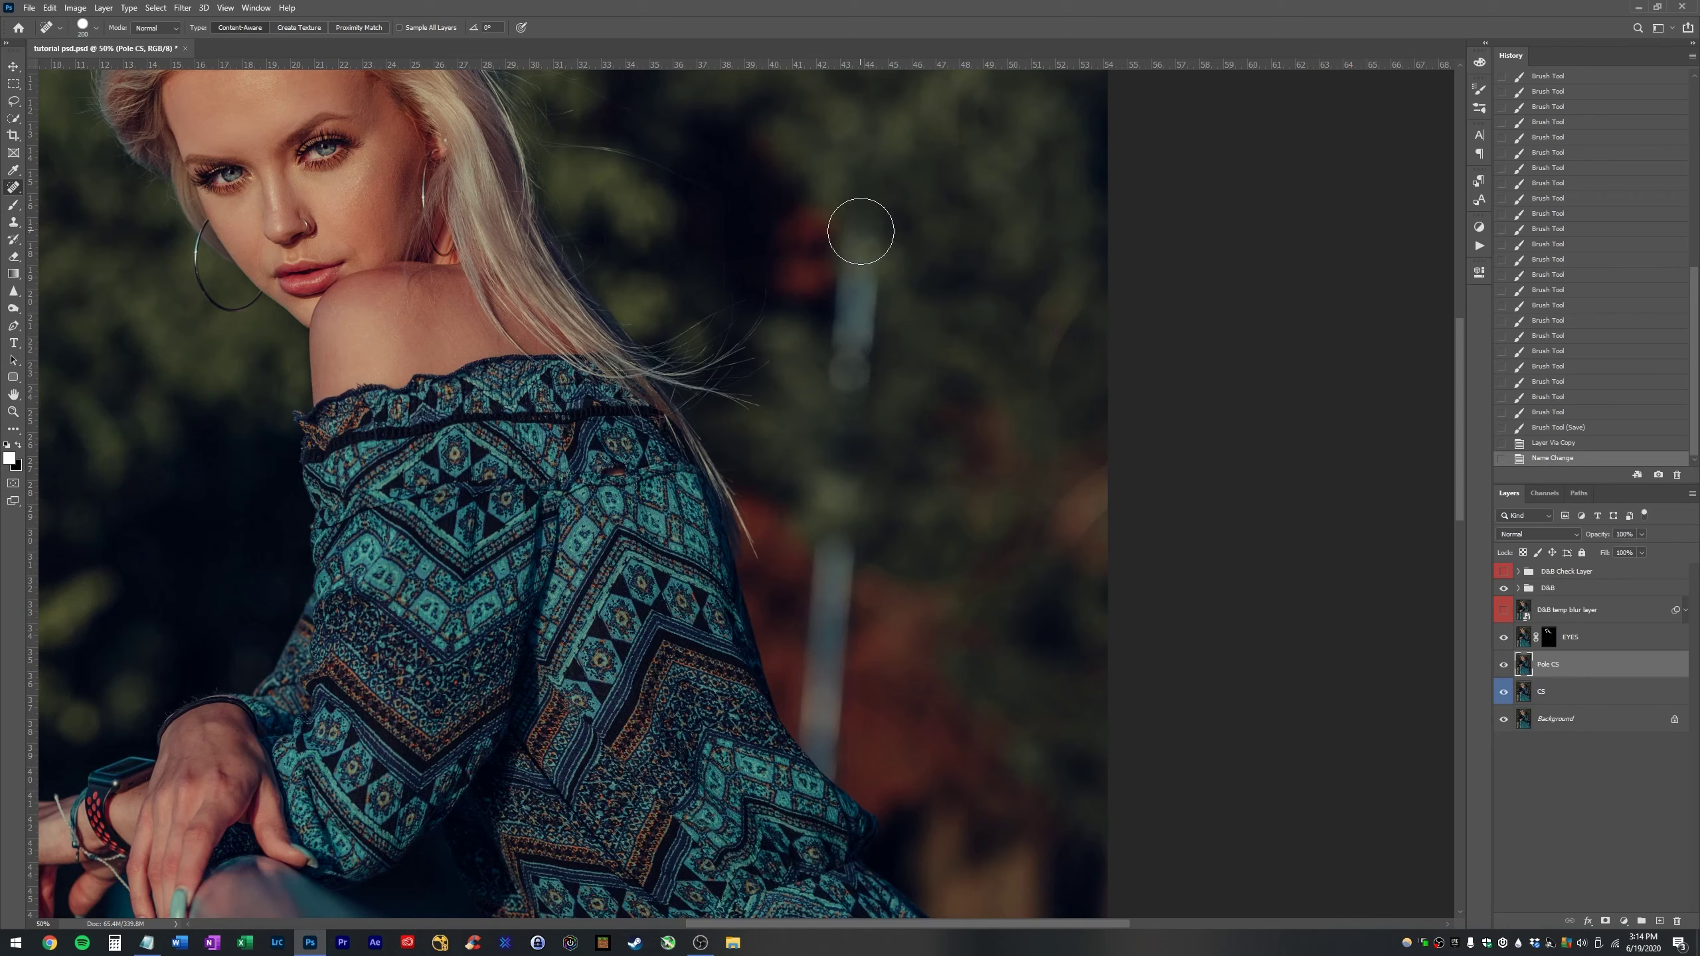
pyautogui.moveTo(861, 228); pyautogui.dragTo(844, 399)
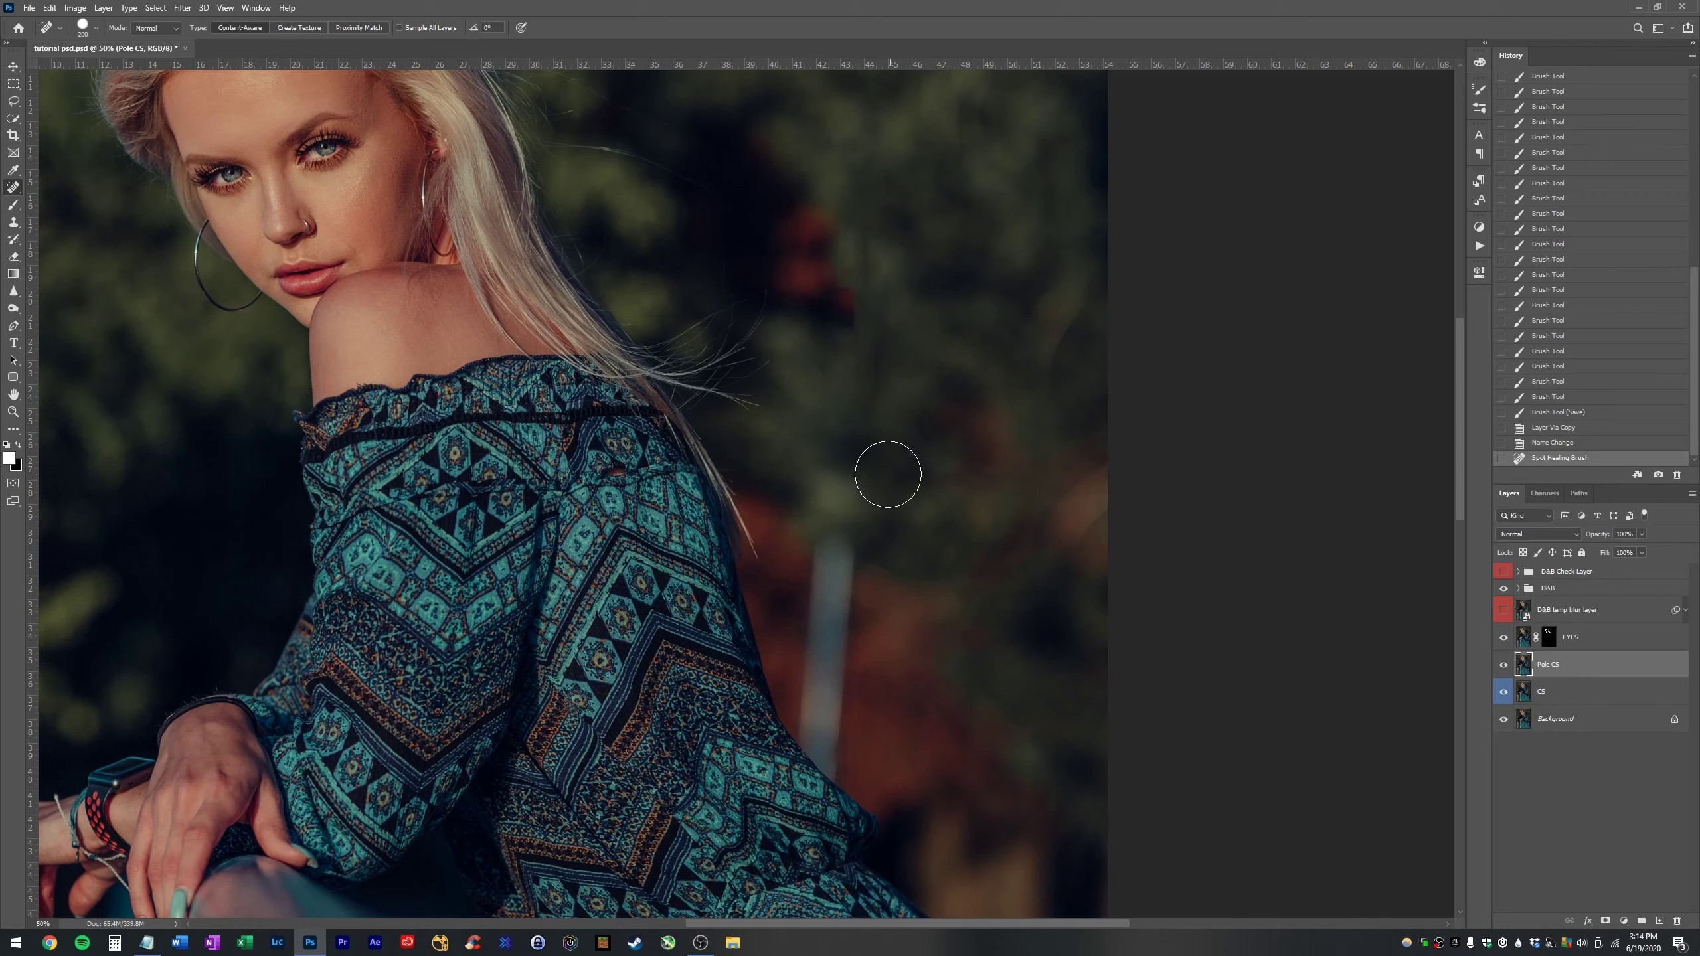
pyautogui.press(']')
pyautogui.click(853, 317)
pyautogui.moveTo(875, 344); pyautogui.dragTo(869, 373)
pyautogui.press('[')
pyautogui.press('[')
pyautogui.press('[')
pyautogui.moveTo(849, 304); pyautogui.dragTo(837, 322)
pyautogui.press(']')
pyautogui.press(']')
pyautogui.moveTo(824, 539)
pyautogui.mouseDown()
pyautogui.moveTo(850, 563)
pyautogui.moveTo(839, 692)
pyautogui.moveTo(822, 650)
pyautogui.moveTo(876, 770)
pyautogui.mouseUp()
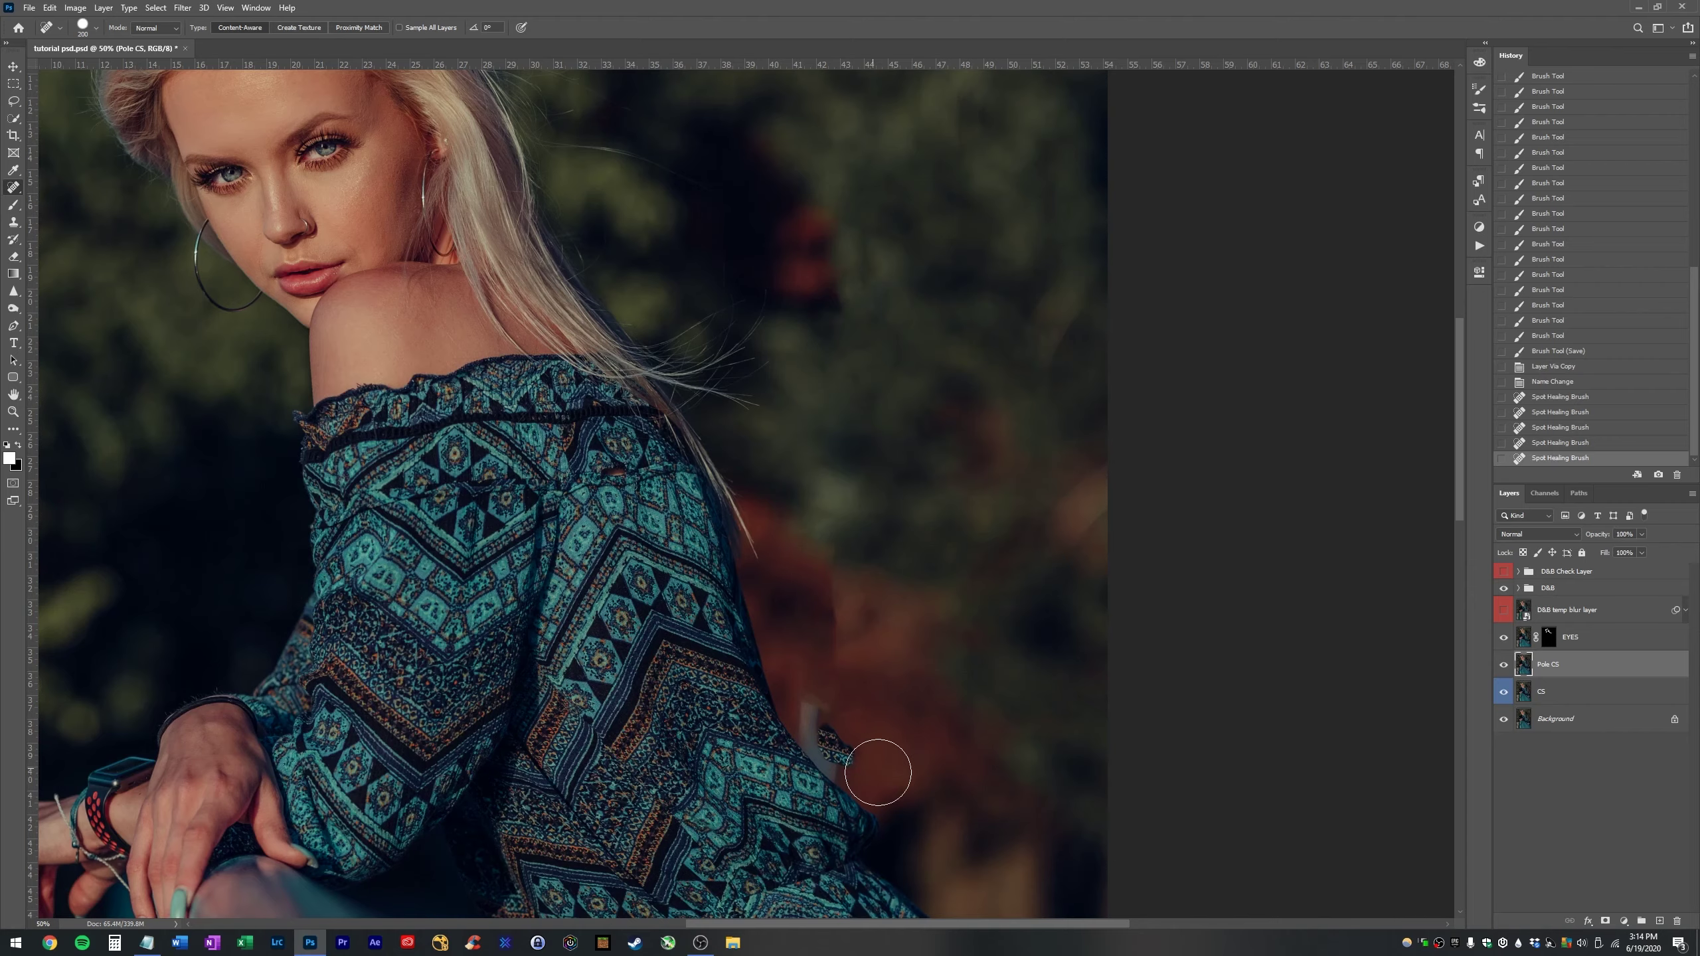
pyautogui.scroll(6, 900, 771)
# - Outline the sleeve and elbow with the Quick Selection tool
pyautogui.press('p')
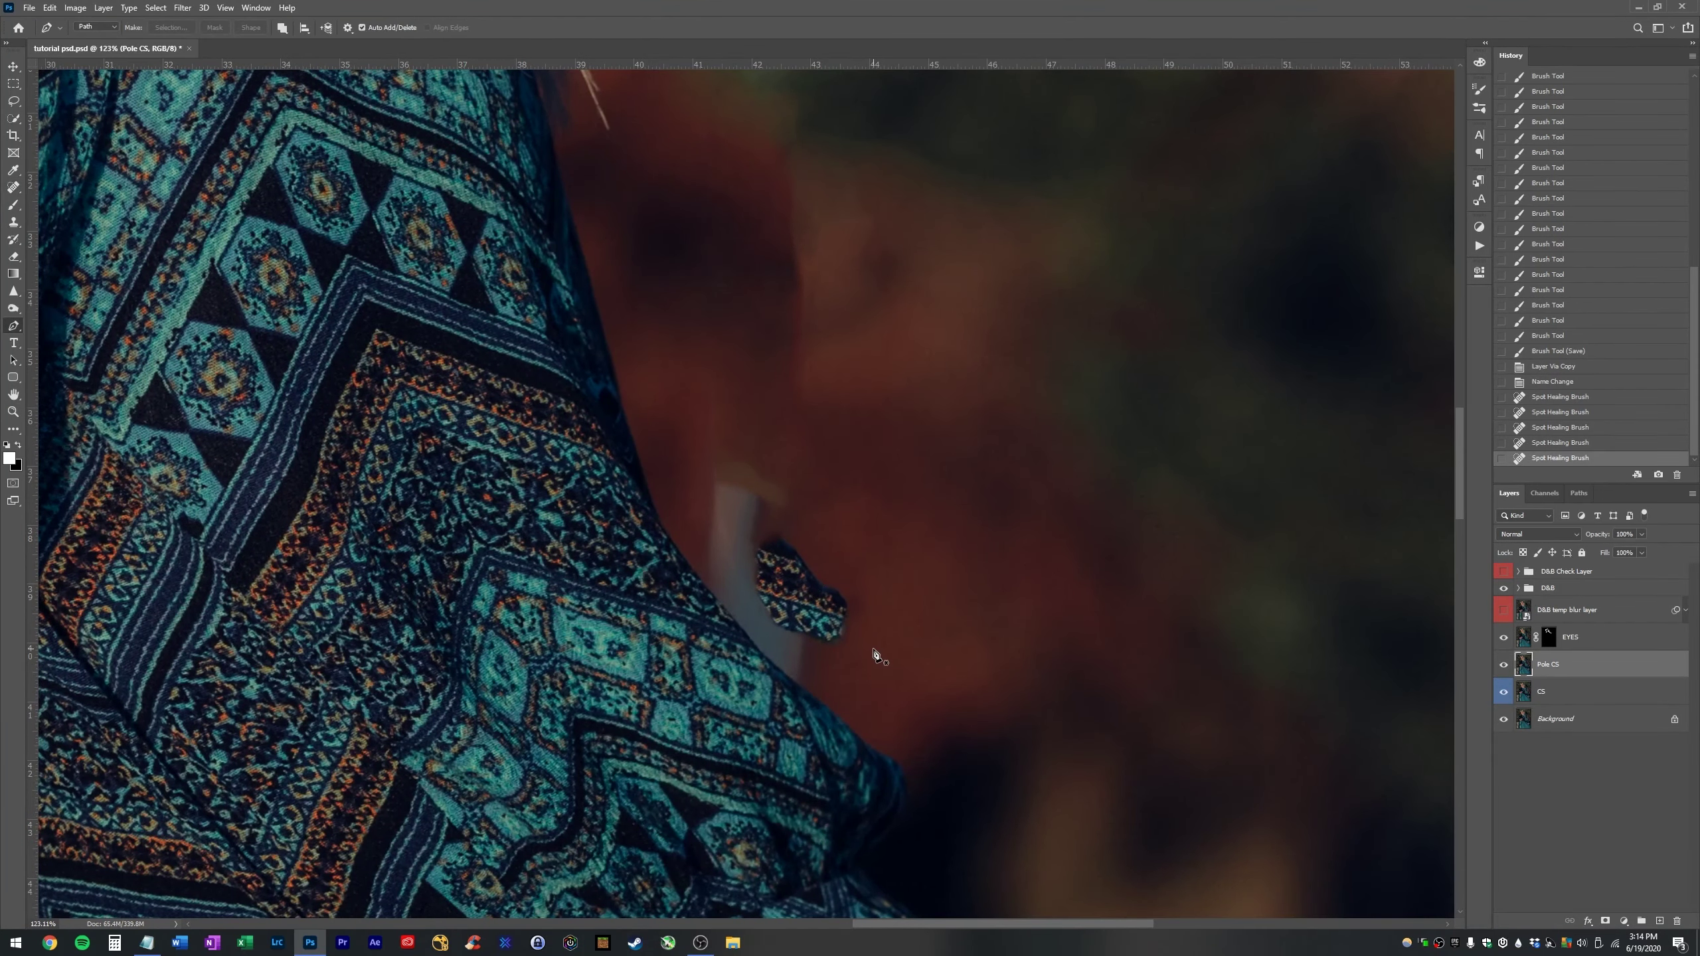
pyautogui.click(586, 258)
pyautogui.press('w')
pyautogui.moveTo(578, 495)
pyautogui.mouseDown()
pyautogui.moveTo(824, 793)
pyautogui.moveTo(813, 873)
pyautogui.mouseUp()
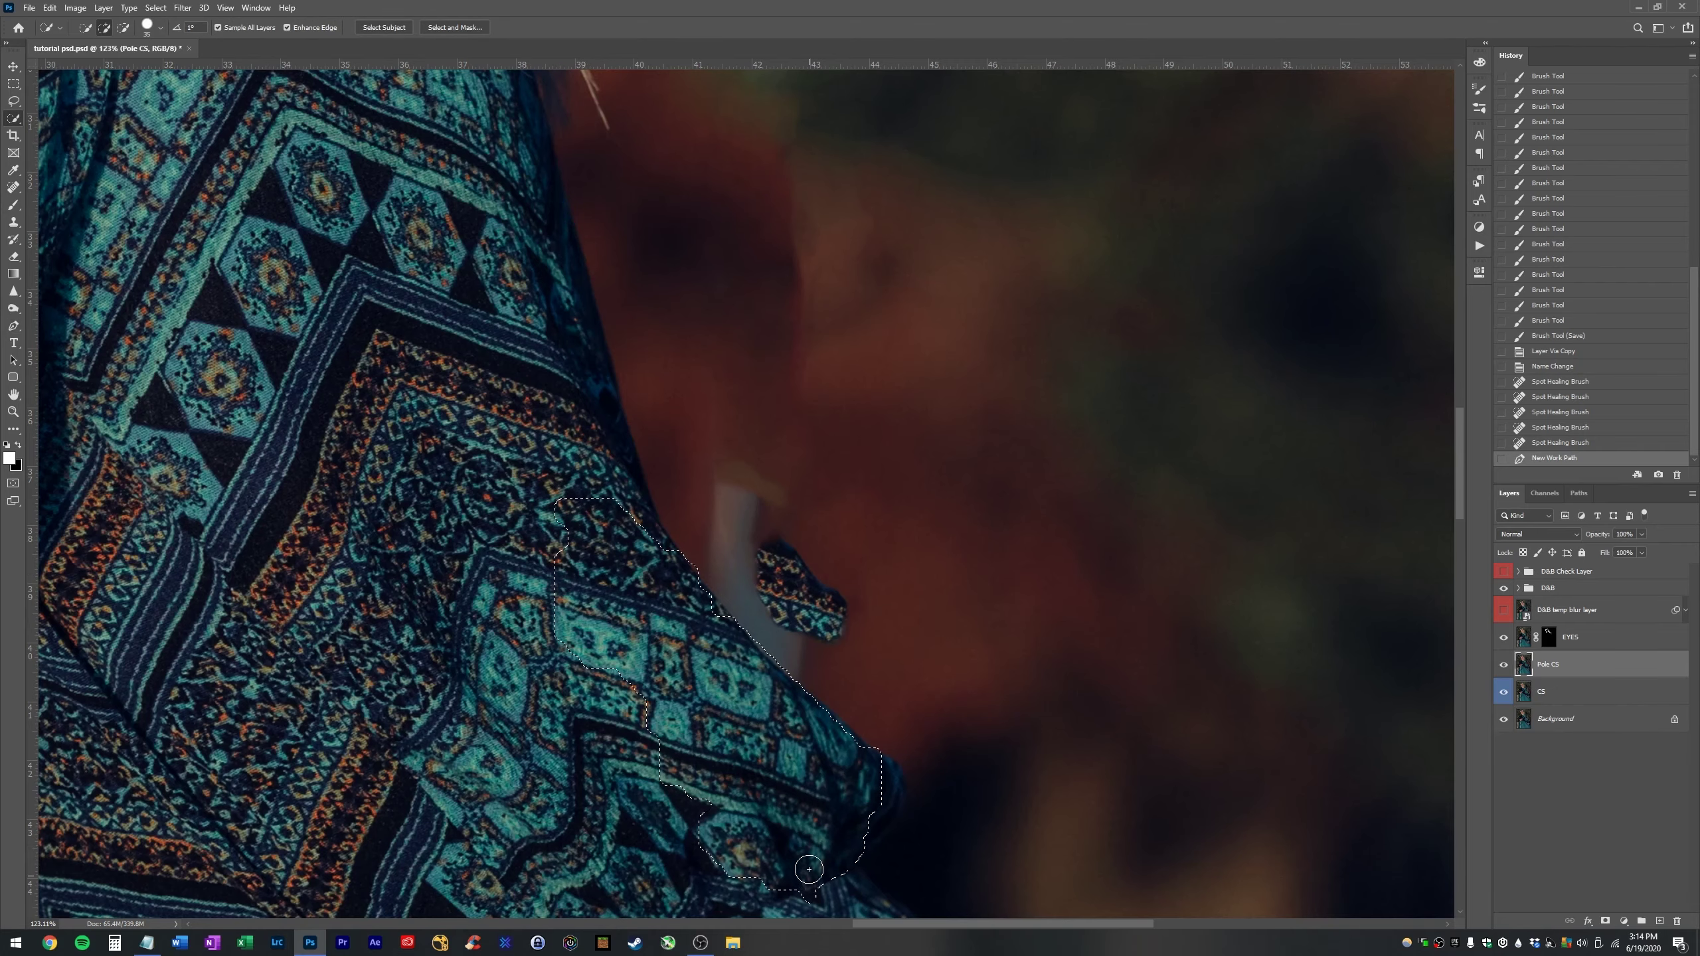
pyautogui.moveTo(794, 786)
pyautogui.mouseDown()
pyautogui.moveTo(773, 427)
pyautogui.moveTo(845, 465)
pyautogui.mouseUp()
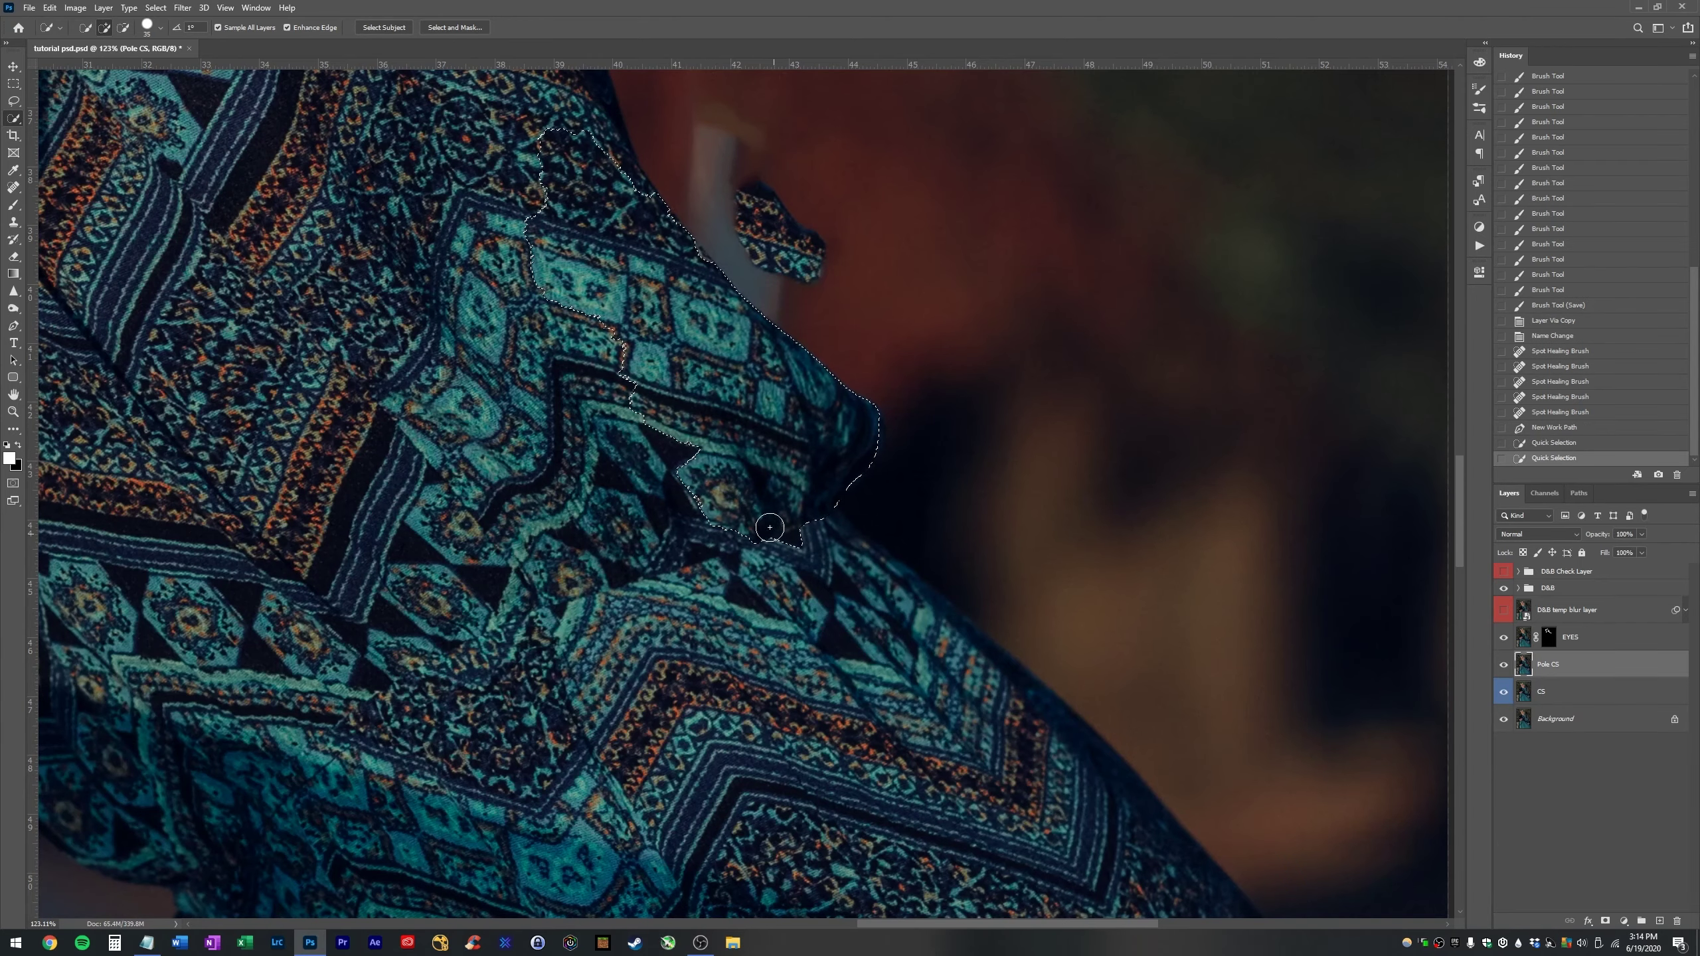
pyautogui.moveTo(790, 517); pyautogui.dragTo(997, 746)
pyautogui.moveTo(794, 489); pyautogui.dragTo(957, 633)
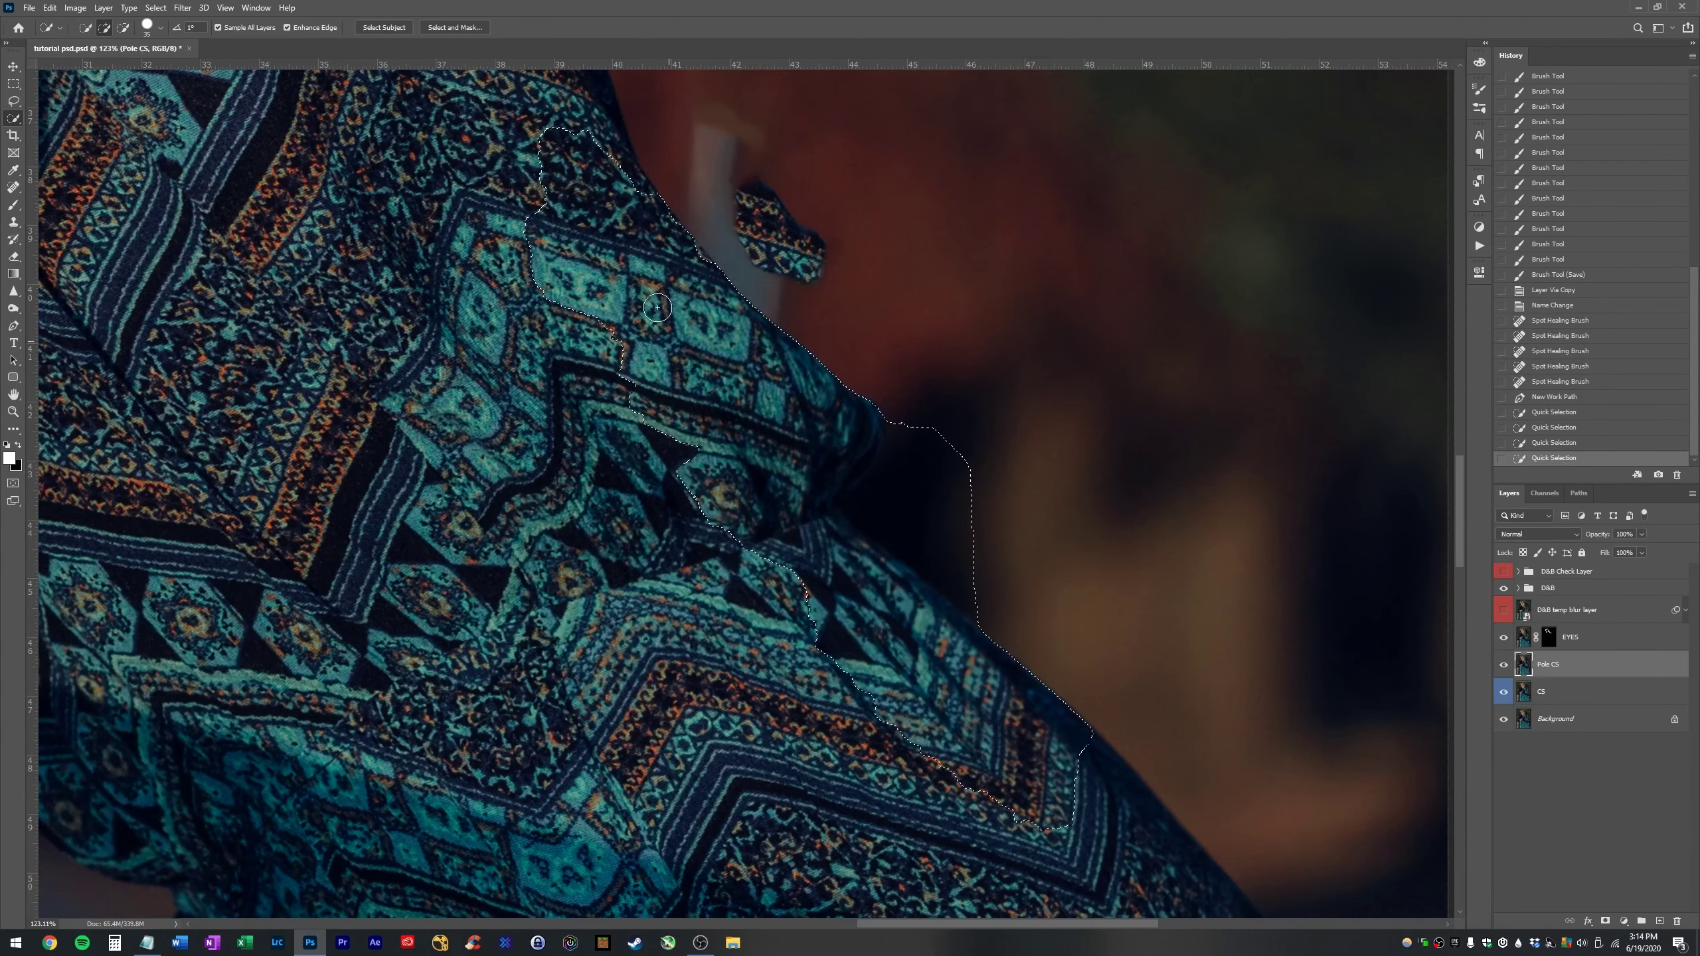
pyautogui.moveTo(656, 297); pyautogui.dragTo(753, 596)
pyautogui.moveTo(712, 478)
pyautogui.mouseDown()
pyautogui.moveTo(619, 255)
pyautogui.moveTo(626, 332)
pyautogui.moveTo(597, 145)
pyautogui.moveTo(636, 462)
pyautogui.mouseUp()
pyautogui.moveTo(772, 465); pyautogui.dragTo(734, 431)
pyautogui.moveTo(752, 526)
pyautogui.mouseDown()
pyautogui.moveTo(719, 488)
pyautogui.moveTo(745, 538)
pyautogui.mouseUp()
# - Refine the dress selection near the pole, then invert it to select the background
pyautogui.moveTo(545, 437); pyautogui.dragTo(570, 449)
pyautogui.moveTo(748, 423); pyautogui.dragTo(698, 456)
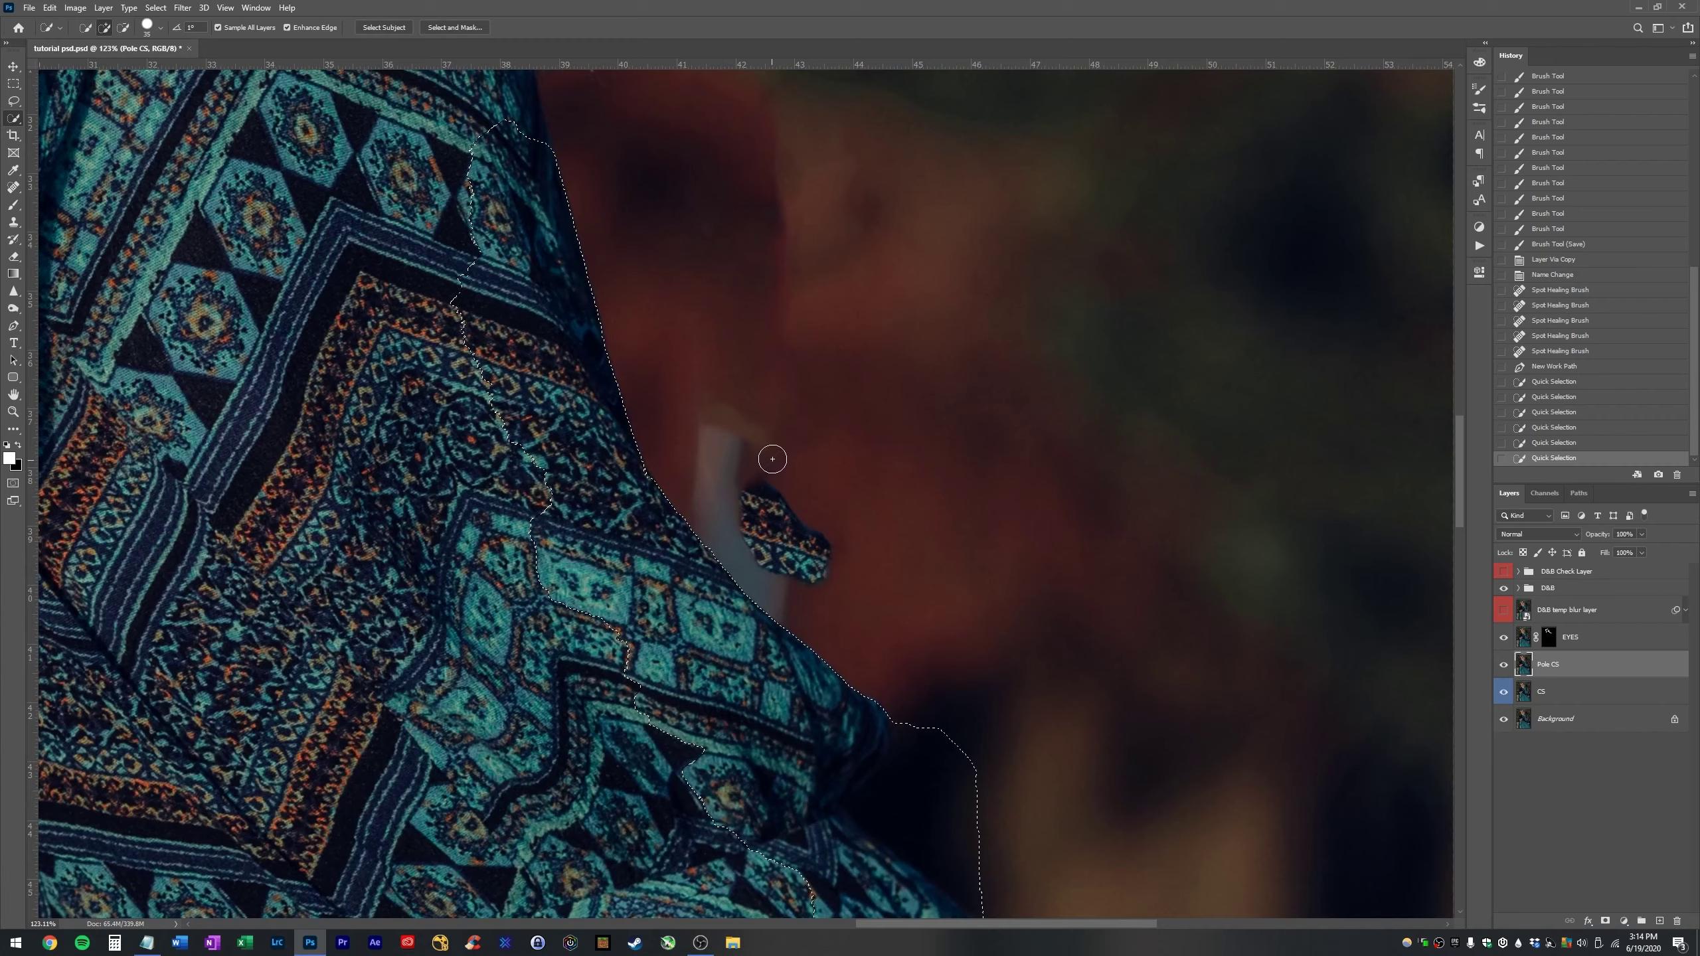
pyautogui.hotkey('ctrl', 'shift', 'i')
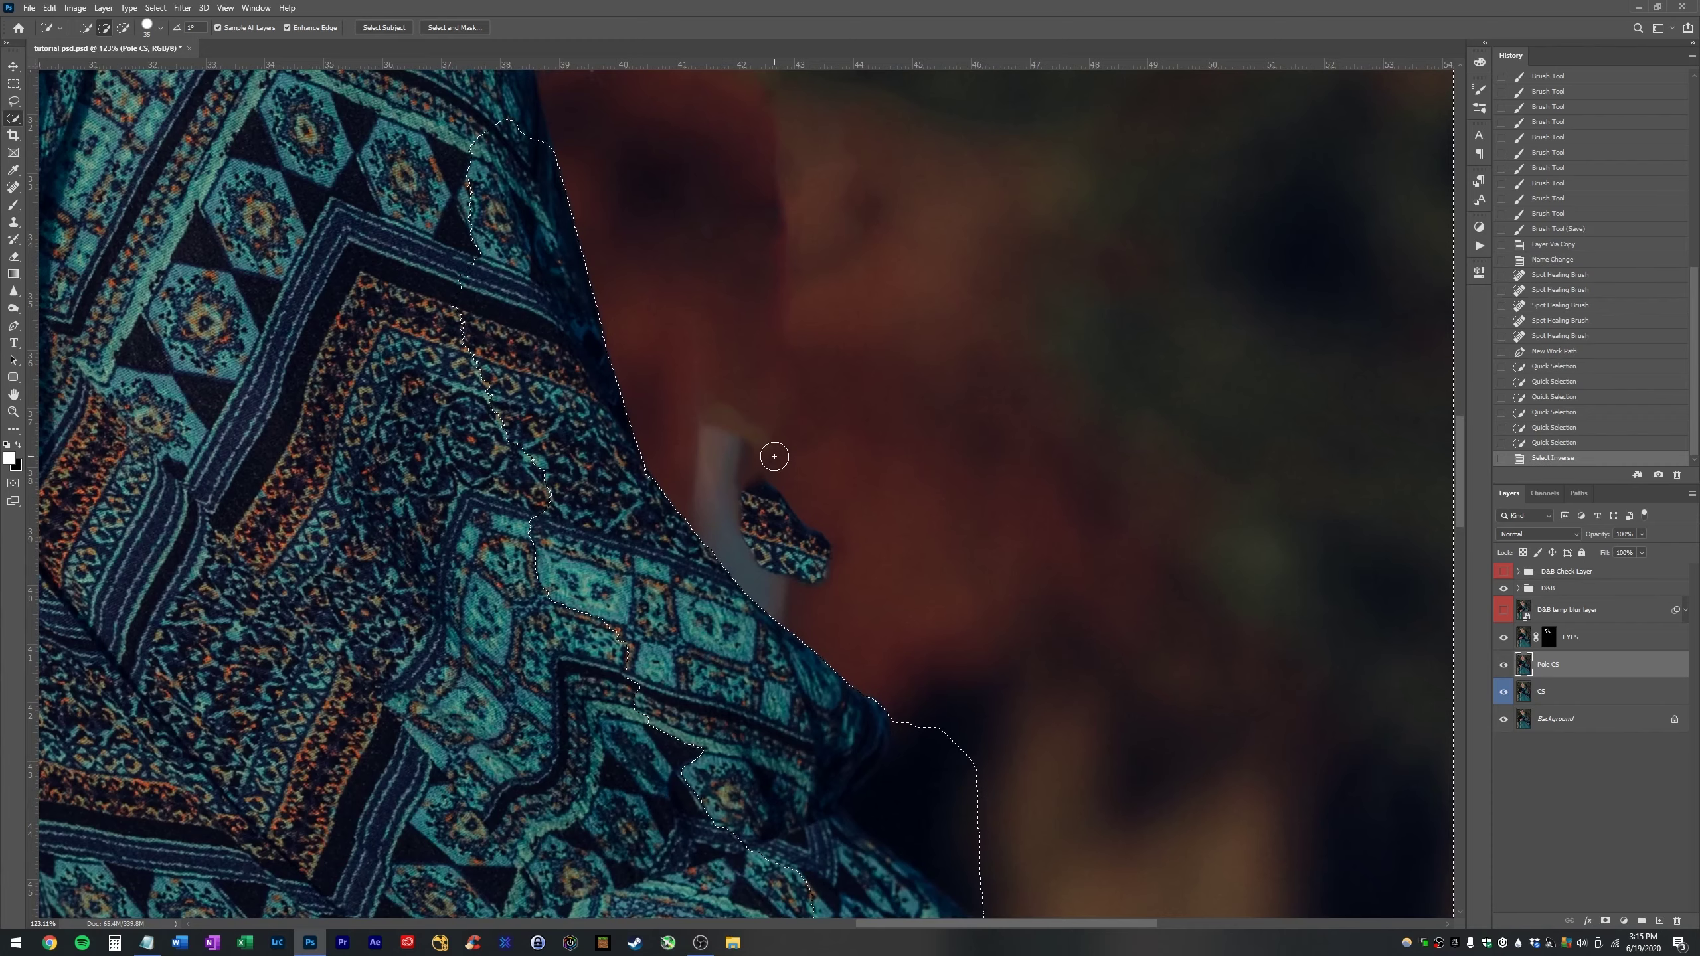
pyautogui.scroll(-6, 837, 503)
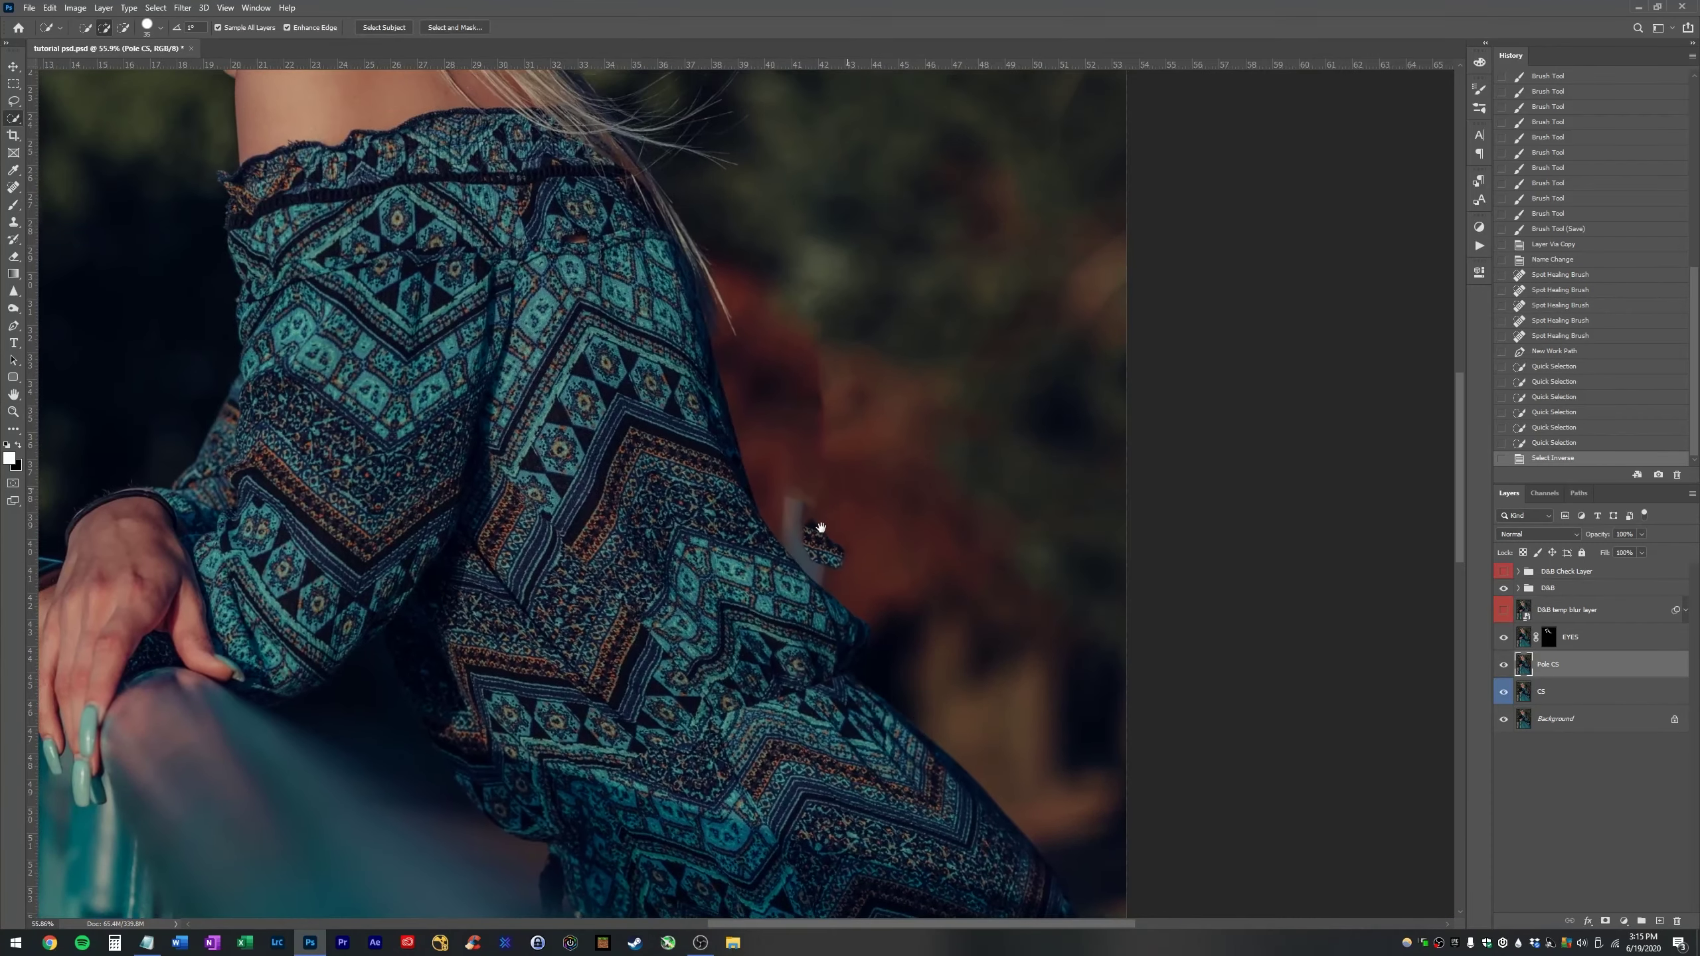
pyautogui.scroll(2, 799, 553)
# - Sample clean background and clone it over the grey pole at full opacity
pyautogui.press('s')
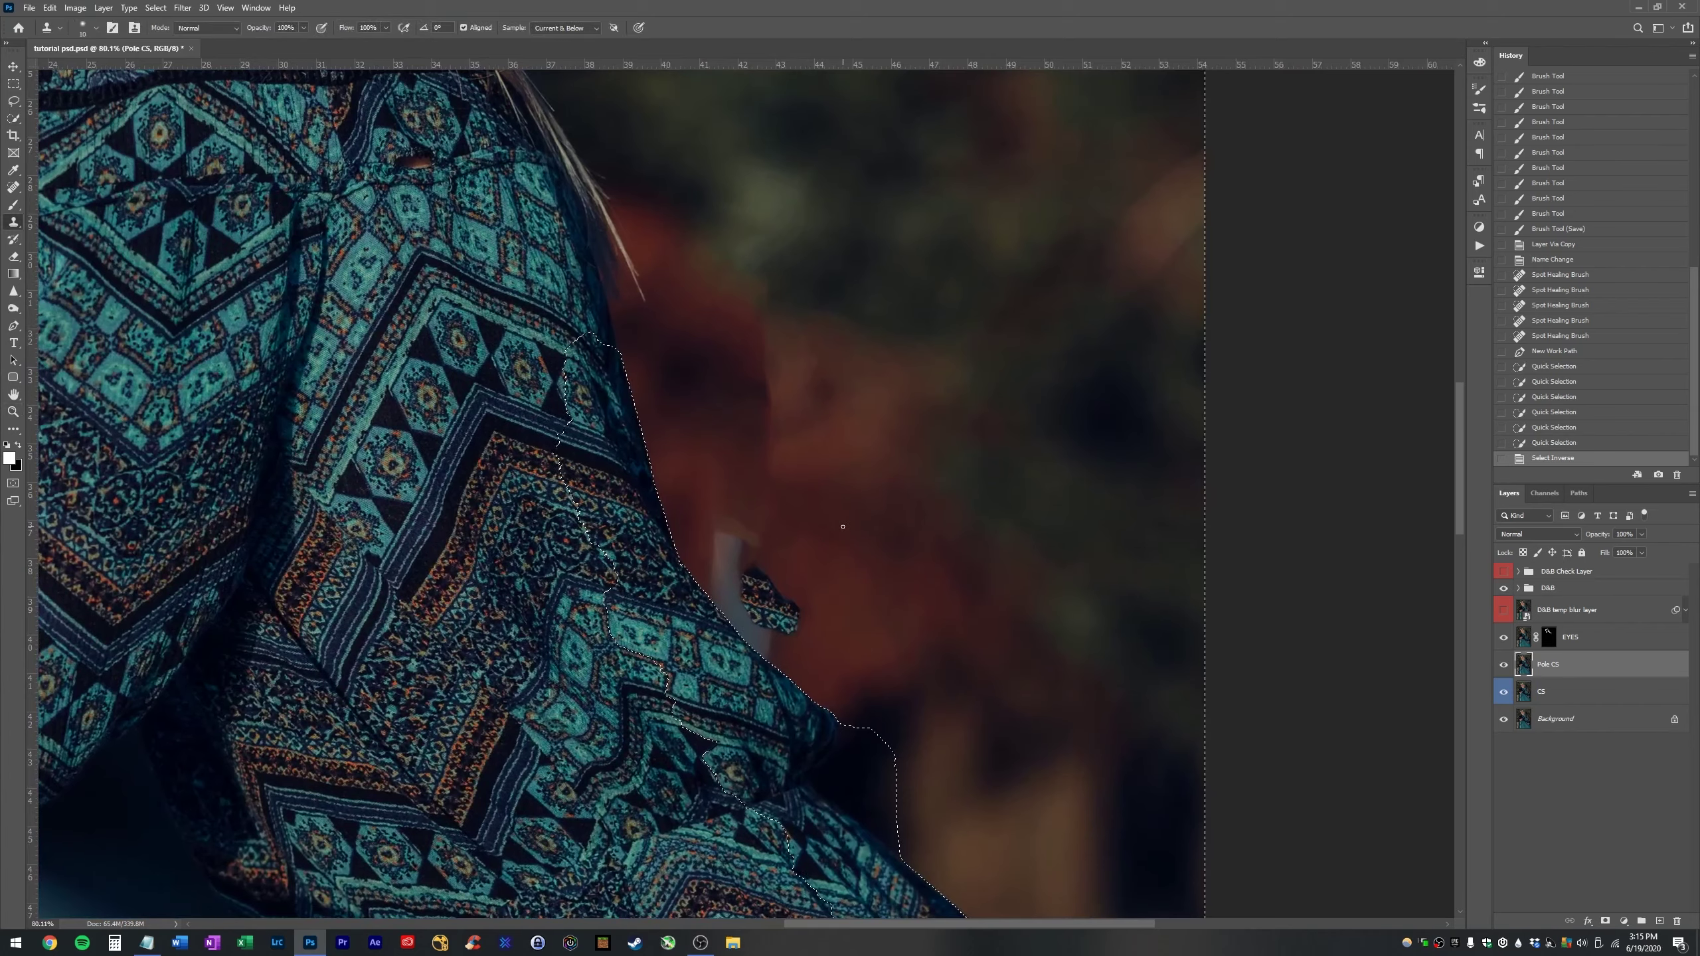
pyautogui.press(']')
pyautogui.press(']')
pyautogui.press(']')
pyautogui.press(']')
pyautogui.press(']')
pyautogui.press(']')
pyautogui.press(']')
pyautogui.press(']')
pyautogui.press(']')
pyautogui.press(']')
pyautogui.press(']')
pyautogui.press(']')
pyautogui.press('b')
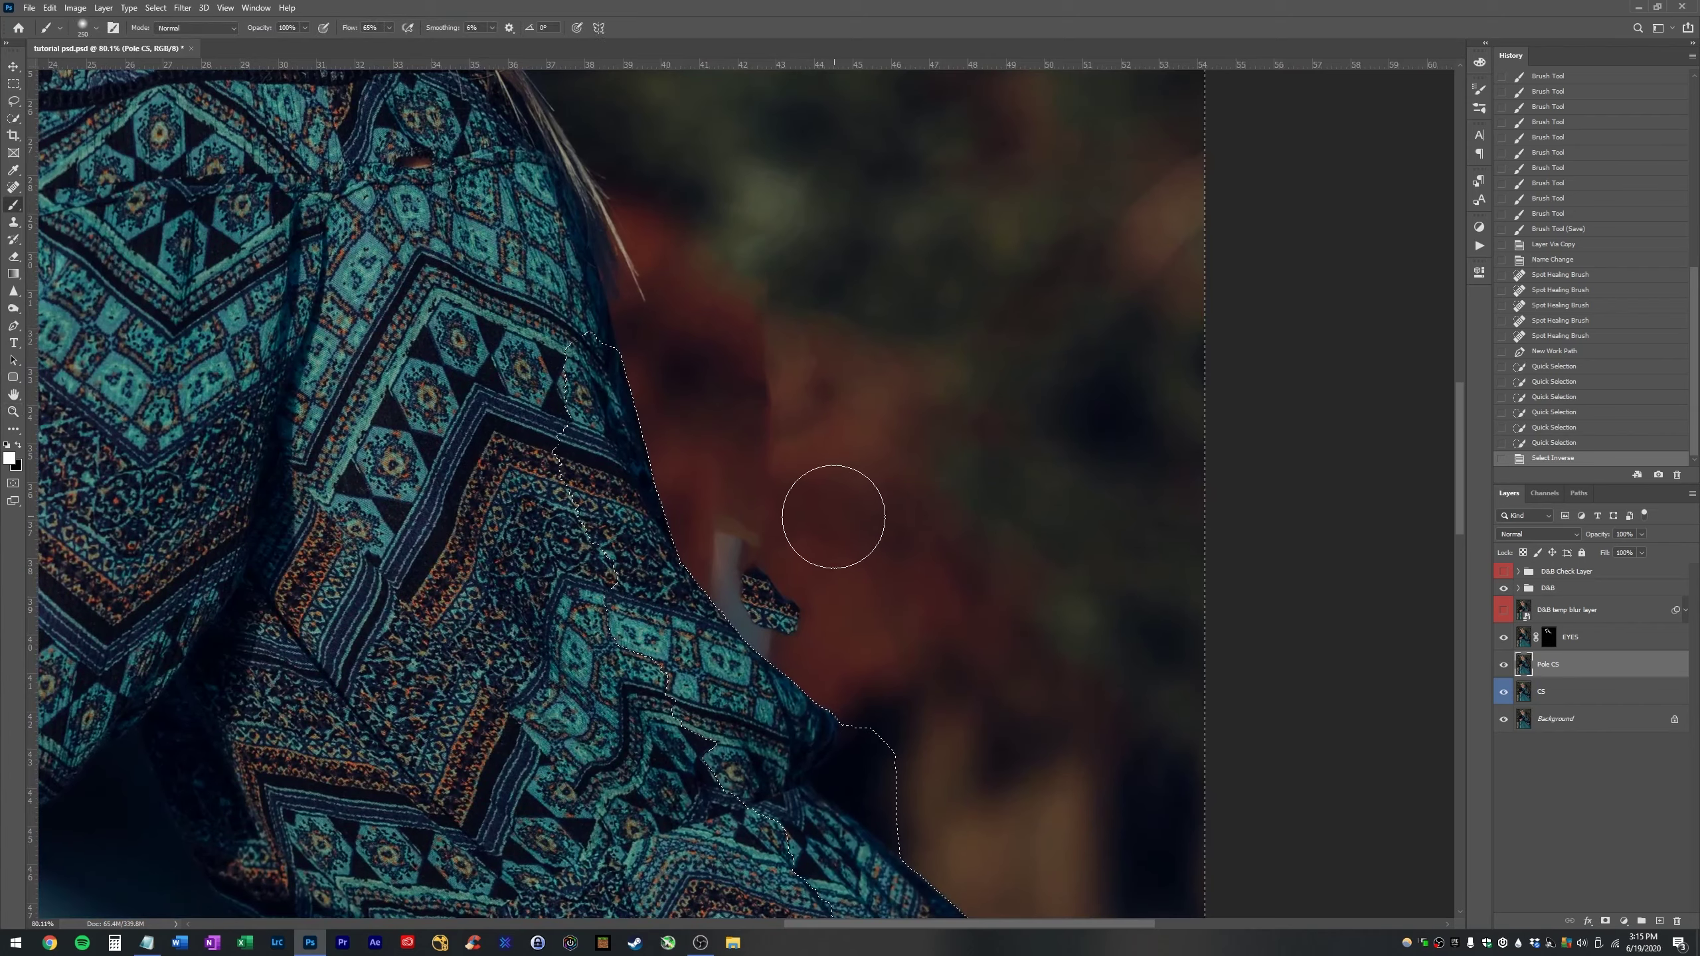
pyautogui.moveTo(904, 541)
pyautogui.mouseDown()
pyautogui.moveTo(718, 658)
pyautogui.moveTo(744, 562)
pyautogui.moveTo(765, 602)
pyautogui.mouseUp()
pyautogui.hotkey('ctrl', 'z')
pyautogui.hotkey('ctrl', 'z')
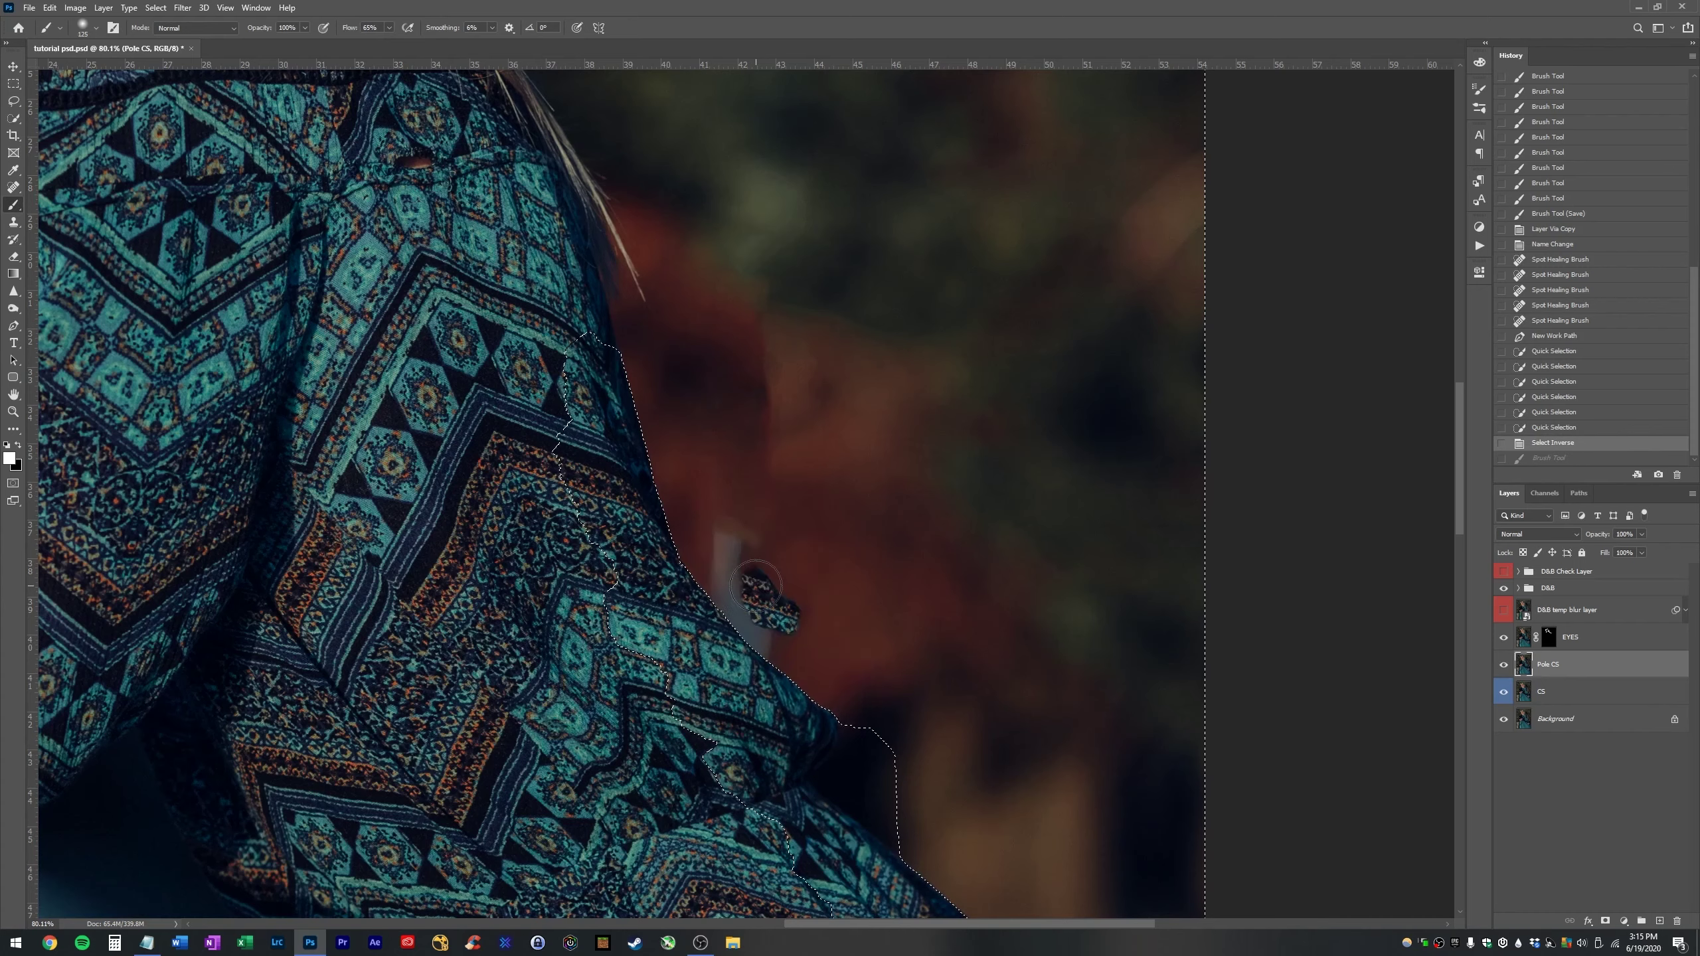
pyautogui.press('s')
pyautogui.keyDown('alt'); pyautogui.click(790, 499); pyautogui.keyUp('alt')
pyautogui.moveTo(750, 610)
pyautogui.mouseDown()
pyautogui.moveTo(797, 619)
pyautogui.moveTo(744, 581)
pyautogui.mouseUp()
pyautogui.moveTo(740, 517); pyautogui.dragTo(730, 536)
pyautogui.moveTo(730, 539)
pyautogui.mouseDown()
pyautogui.moveTo(713, 579)
pyautogui.moveTo(776, 659)
pyautogui.mouseUp()
pyautogui.keyDown('alt'); pyautogui.click(881, 484); pyautogui.keyUp('alt')
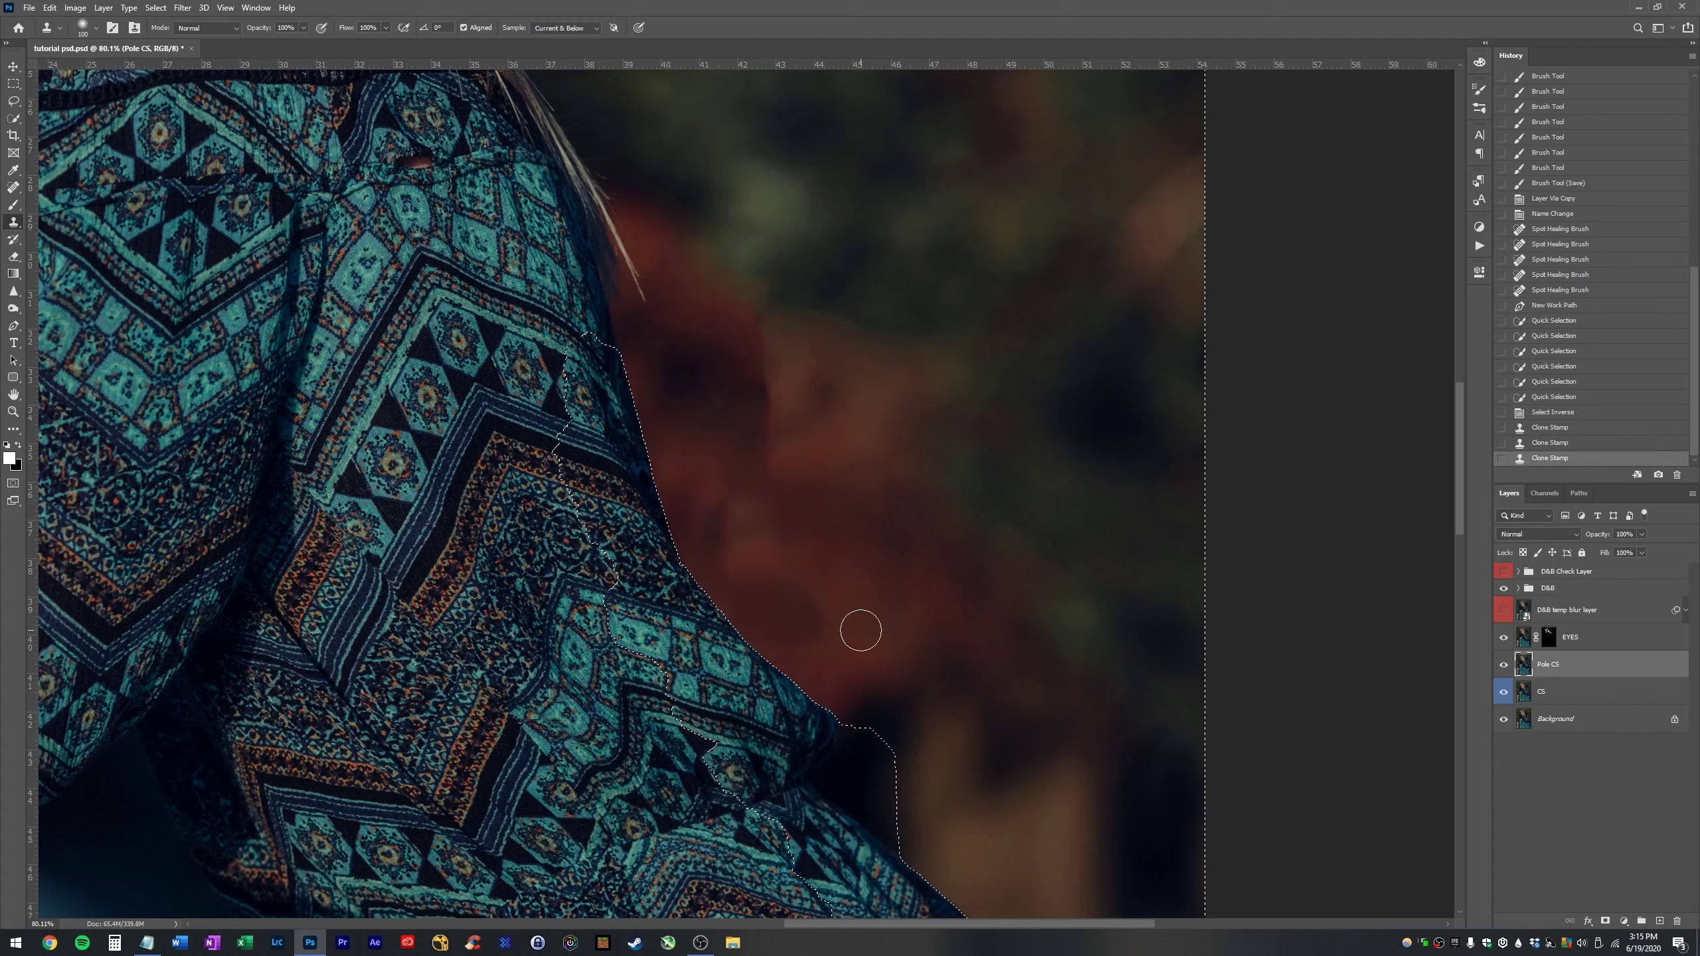
pyautogui.moveTo(811, 584)
pyautogui.mouseDown()
pyautogui.moveTo(789, 615)
pyautogui.moveTo(696, 538)
pyautogui.mouseUp()
# - Undo the last stroke and blend cloned background over the red area and pole at 30% opacity
pyautogui.hotkey('ctrl', 'z')
pyautogui.press('3')
pyautogui.keyDown('alt'); pyautogui.click(865, 581); pyautogui.keyUp('alt')
pyautogui.moveTo(815, 624); pyautogui.dragTo(805, 584)
pyautogui.moveTo(773, 498)
pyautogui.mouseDown()
pyautogui.moveTo(812, 557)
pyautogui.moveTo(688, 565)
pyautogui.mouseUp()
pyautogui.moveTo(766, 496)
pyautogui.mouseDown()
pyautogui.moveTo(733, 524)
pyautogui.moveTo(701, 499)
pyautogui.moveTo(765, 352)
pyautogui.mouseUp()
pyautogui.keyDown('alt'); pyautogui.click(852, 433); pyautogui.keyUp('alt')
pyautogui.moveTo(758, 469); pyautogui.dragTo(757, 342)
pyautogui.moveTo(777, 499); pyautogui.dragTo(742, 316)
# - Keep cloning at 30% to even out the background beside the hair and red blobs
pyautogui.moveTo(756, 338)
pyautogui.mouseDown()
pyautogui.moveTo(765, 533)
pyautogui.moveTo(826, 674)
pyautogui.mouseUp()
pyautogui.moveTo(814, 391); pyautogui.dragTo(702, 630)
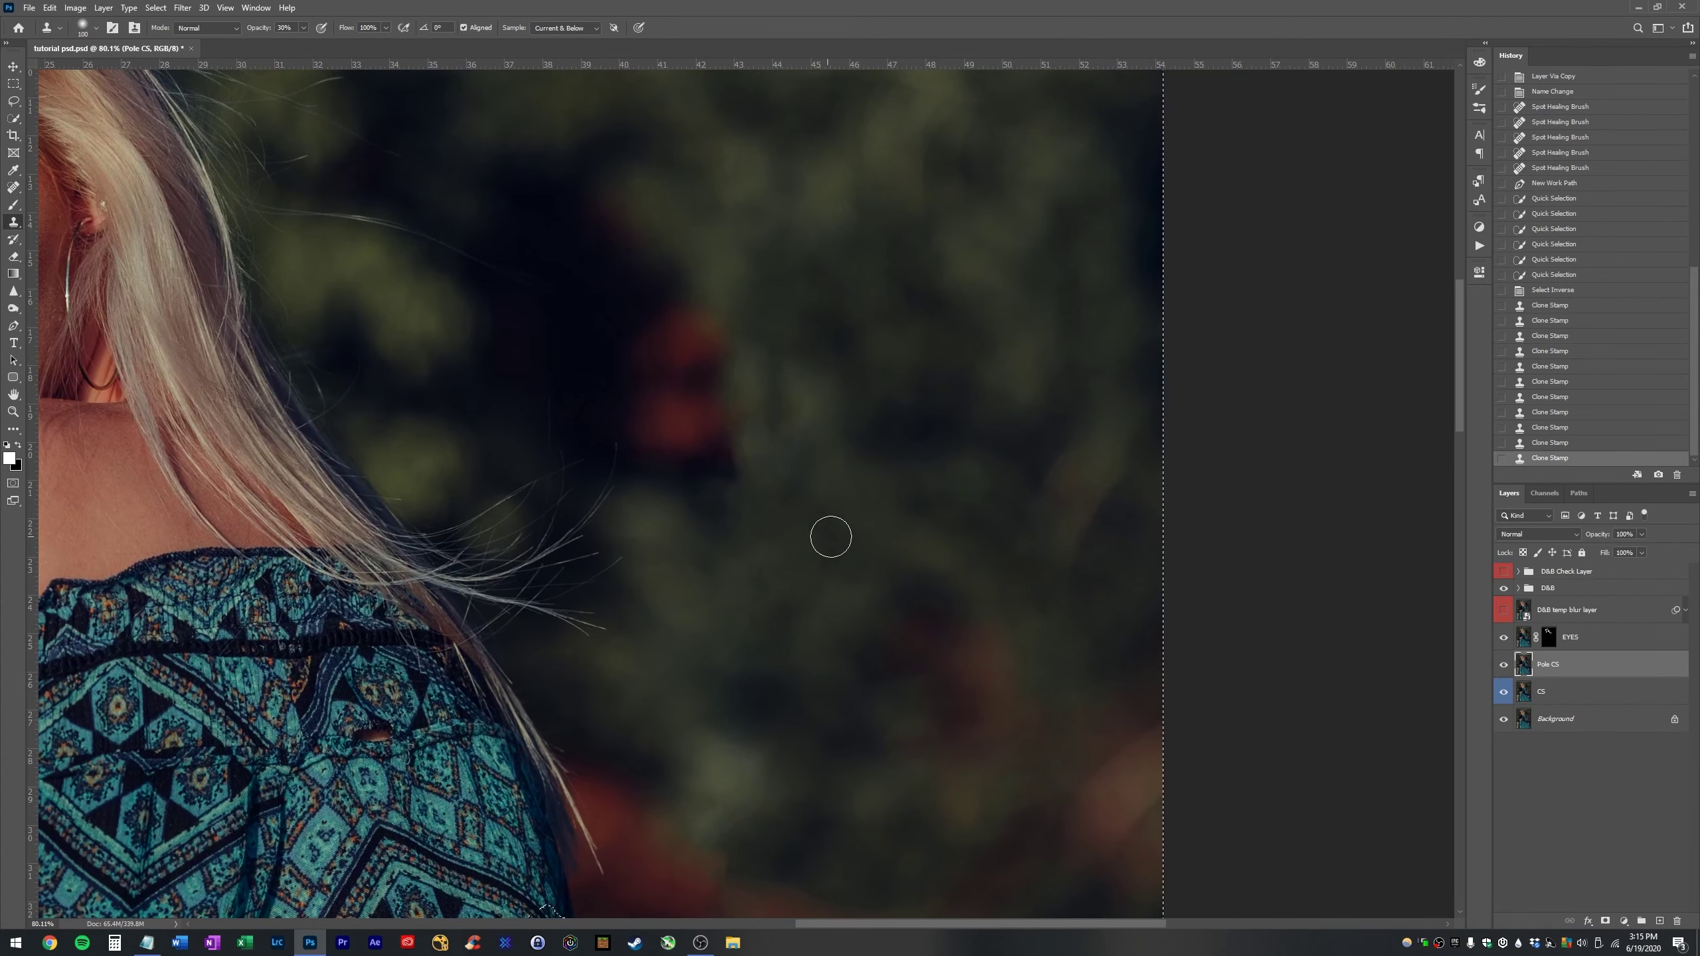
pyautogui.moveTo(819, 575); pyautogui.dragTo(818, 559)
pyautogui.moveTo(801, 605)
pyautogui.mouseDown()
pyautogui.moveTo(798, 455)
pyautogui.moveTo(750, 379)
pyautogui.mouseUp()
pyautogui.keyDown('alt'); pyautogui.click(863, 434); pyautogui.keyUp('alt')
pyautogui.moveTo(748, 435); pyautogui.dragTo(737, 232)
pyautogui.keyDown('alt'); pyautogui.click(821, 393); pyautogui.keyUp('alt')
pyautogui.moveTo(733, 348); pyautogui.dragTo(675, 213)
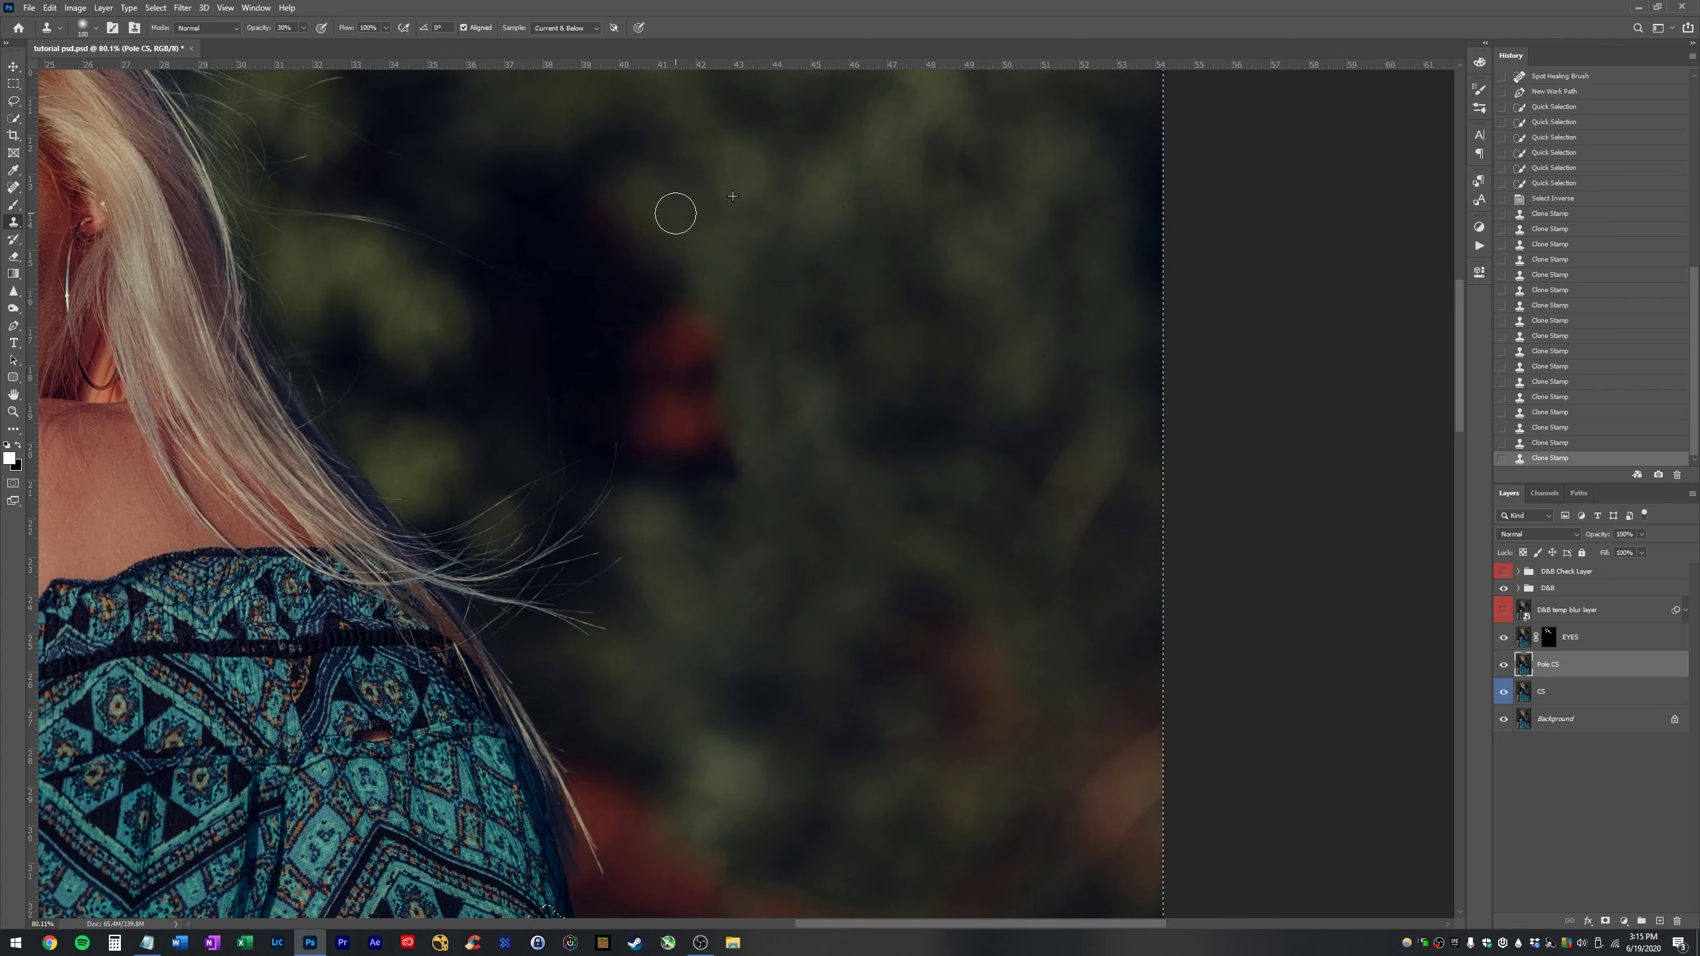
# - Deselect, save the document, and keep Clone Stamp sampling on Current & Below
pyautogui.press('v')
pyautogui.hotkey('ctrl', 'd')
pyautogui.hotkey('ctrl', 's')
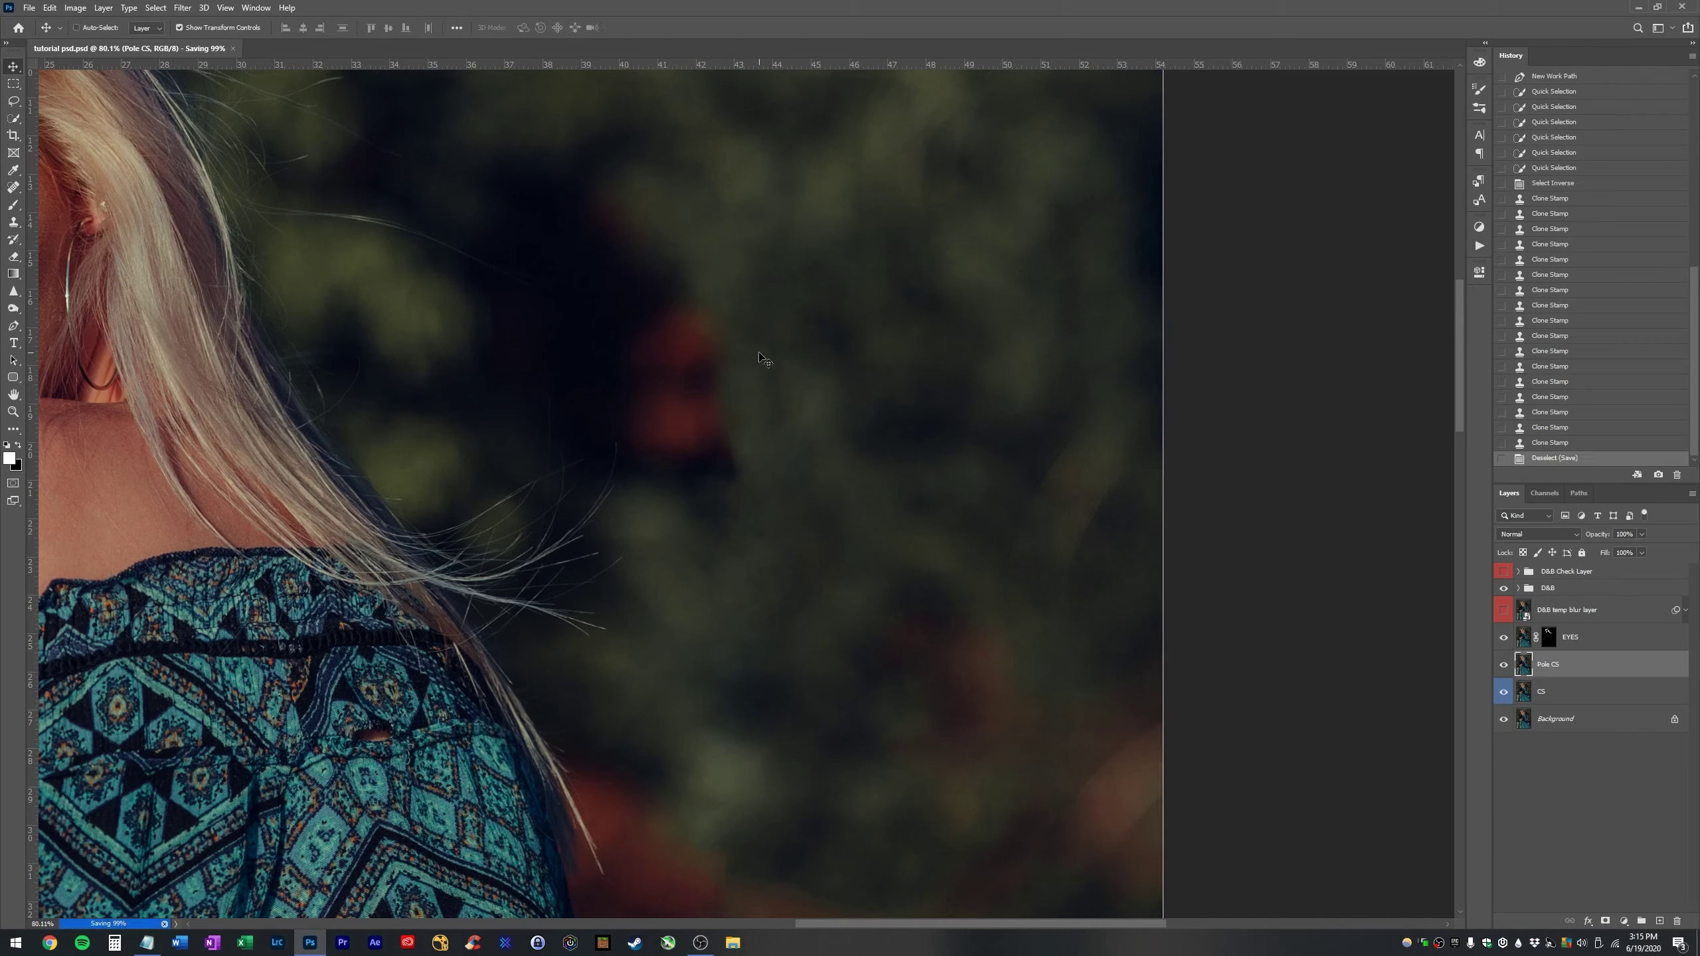
pyautogui.press('s')
pyautogui.click(569, 27)
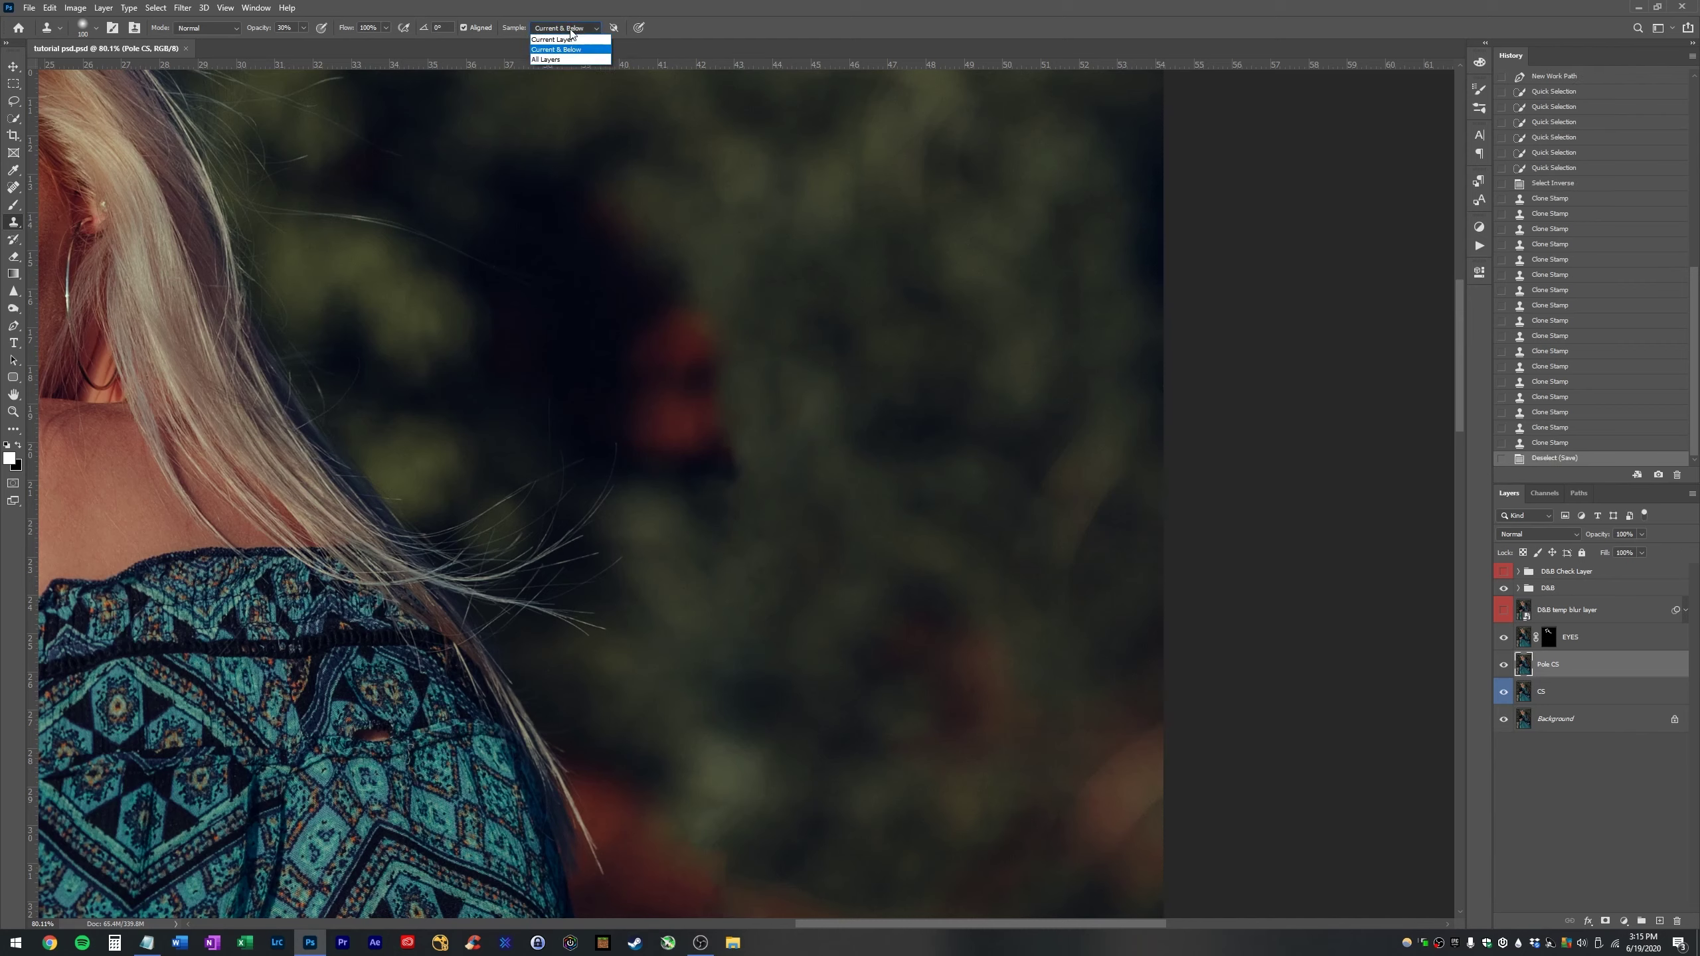
pyautogui.click(563, 30)
pyautogui.click(564, 52)
pyautogui.press('v')
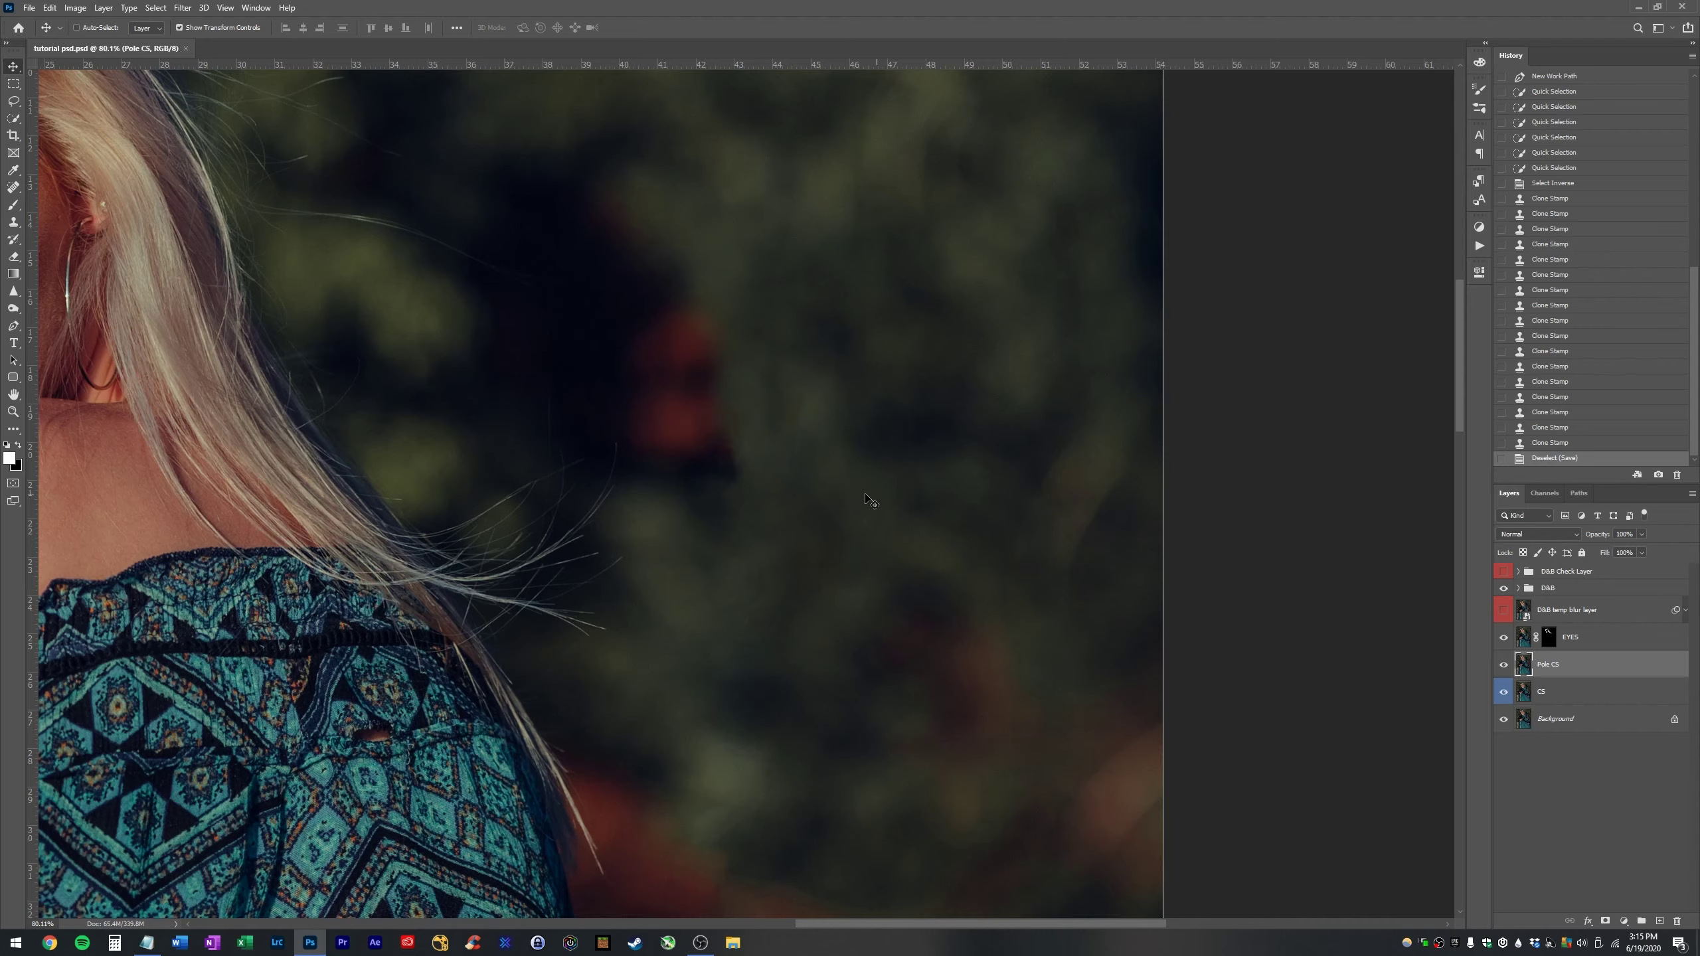
pyautogui.hotkey('ctrl', '0')
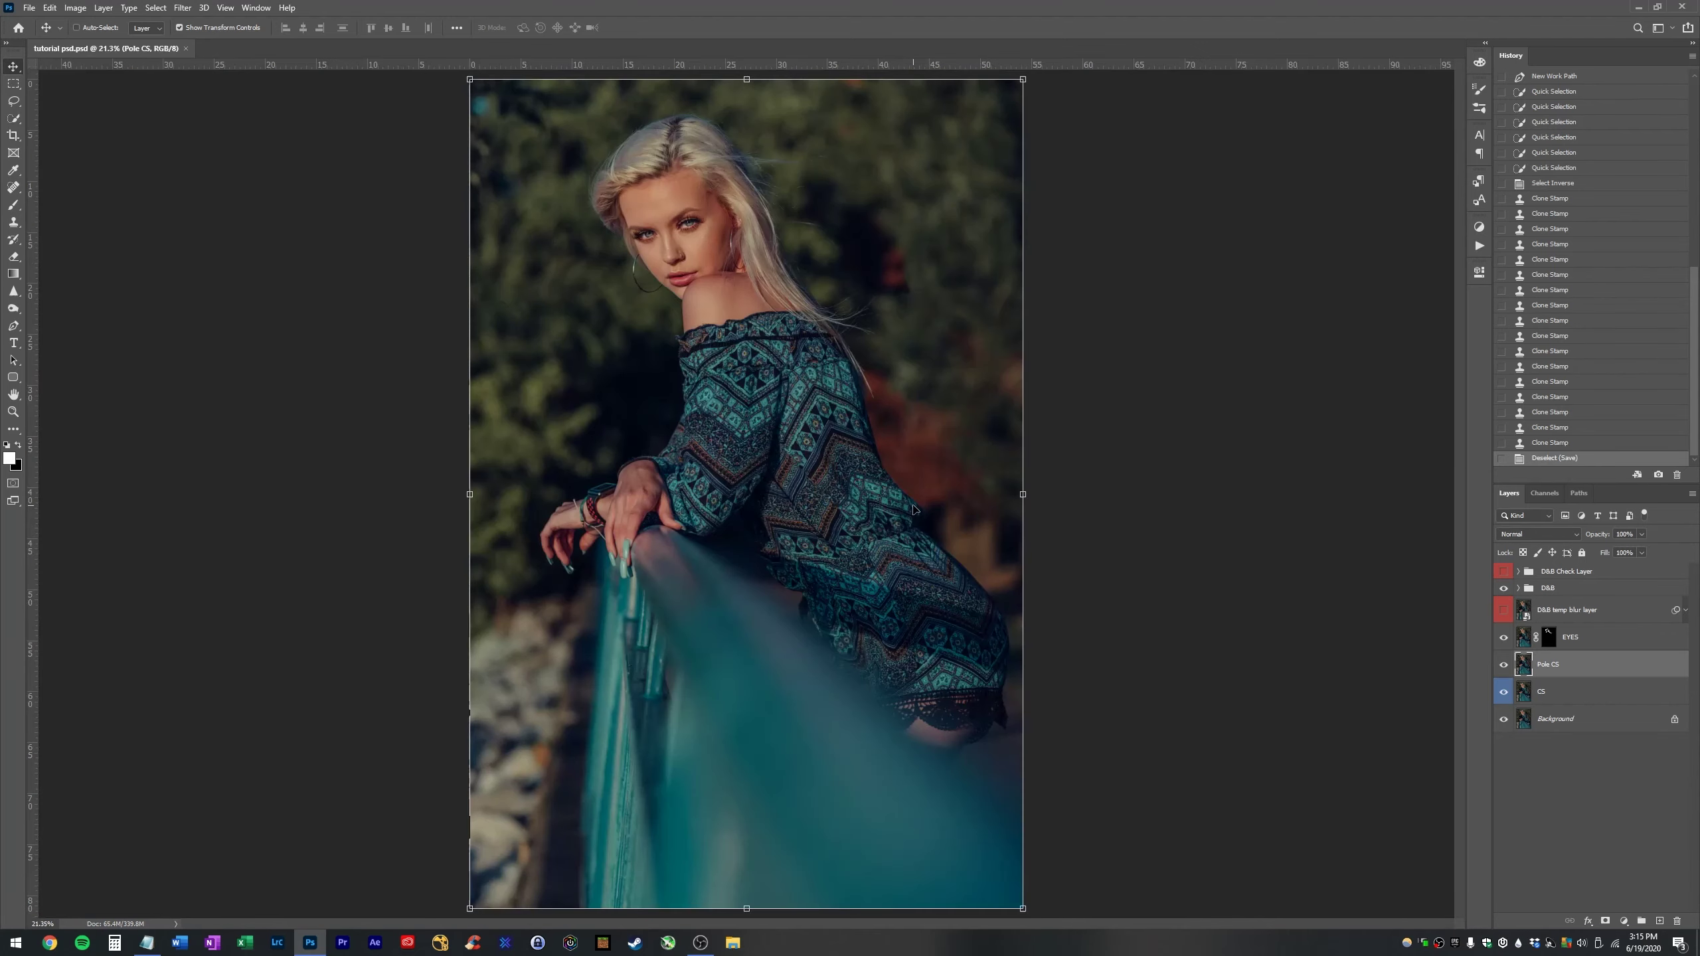
pyautogui.click(1499, 668)
pyautogui.click(1499, 667)
pyautogui.click(1501, 668)
pyautogui.click(1502, 667)
pyautogui.click(1502, 667)
pyautogui.click(1501, 668)
pyautogui.click(1502, 667)
pyautogui.click(1501, 667)
pyautogui.hotkey('ctrl', 's')
pyautogui.press('z')
pyautogui.moveTo(859, 300); pyautogui.dragTo(1002, 166)
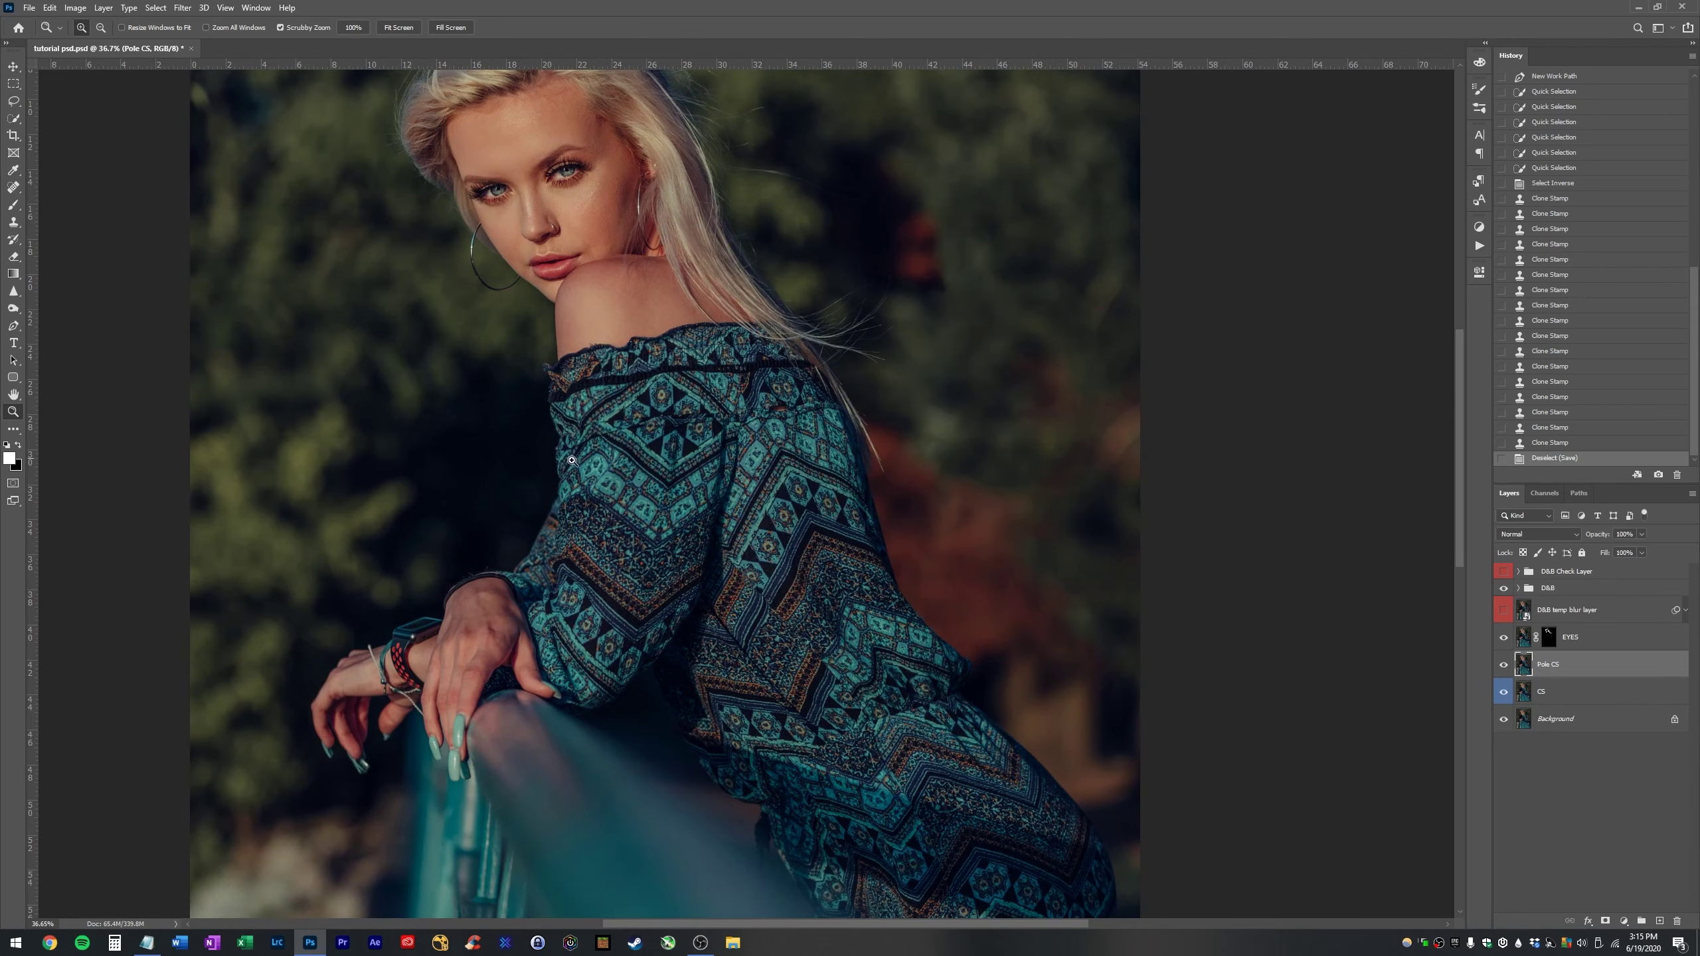
pyautogui.press('v')
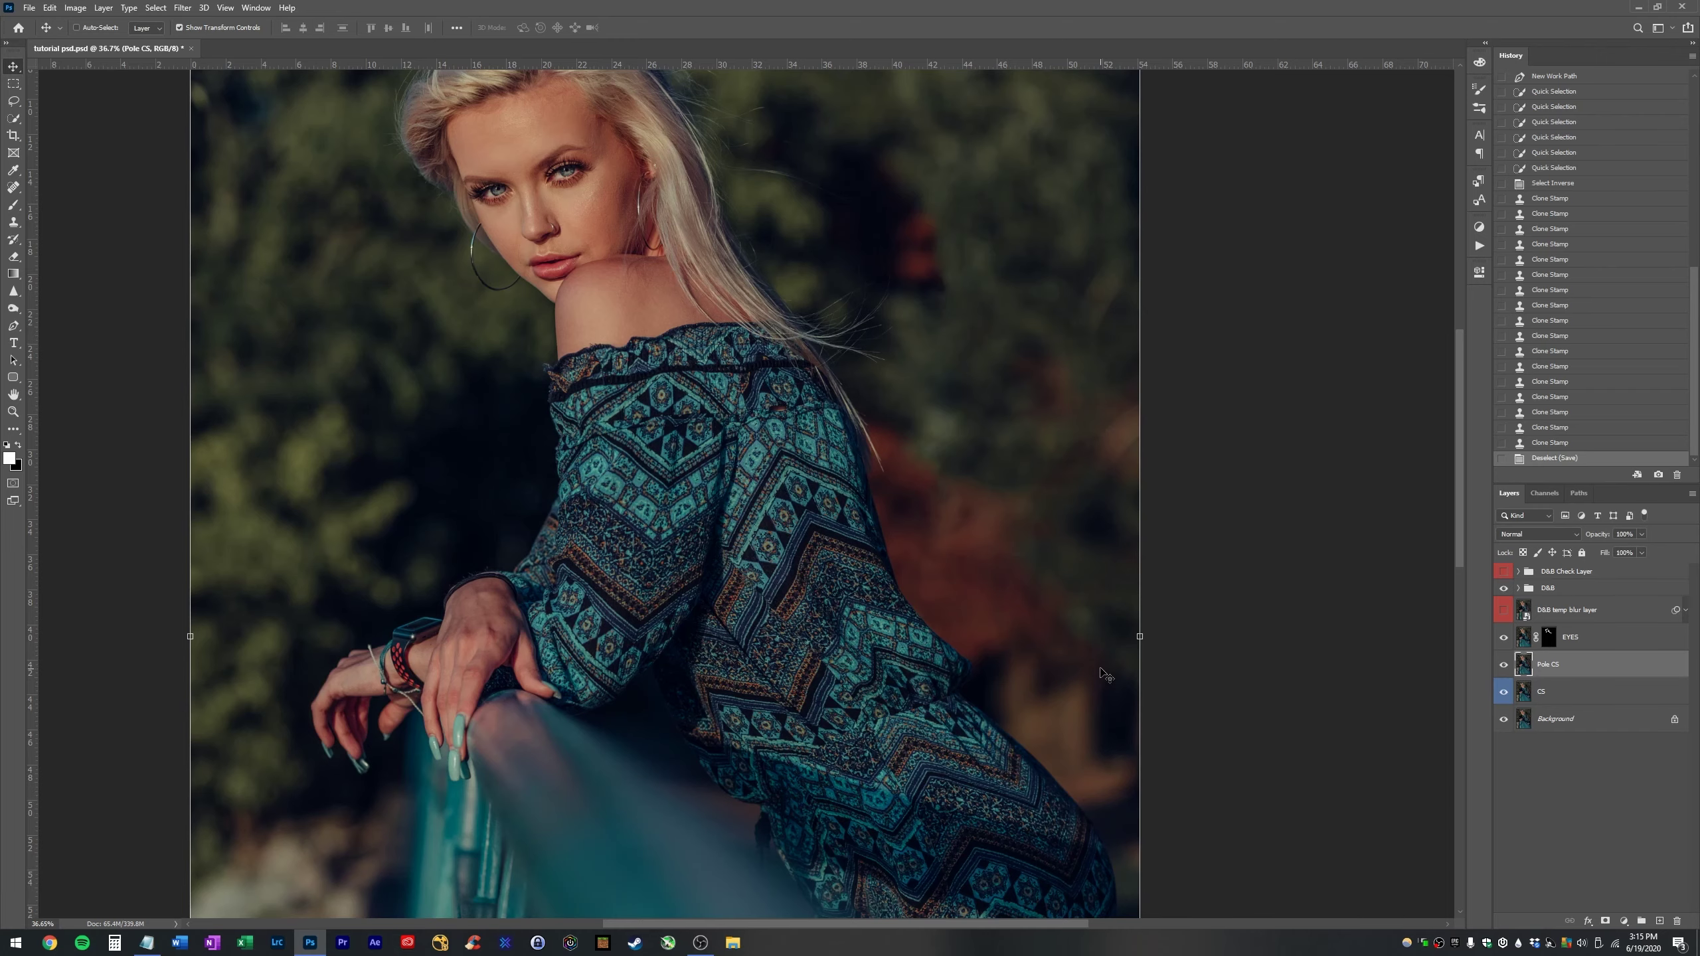
pyautogui.hotkey('ctrl', '0')
pyautogui.hotkey('ctrl', 's')
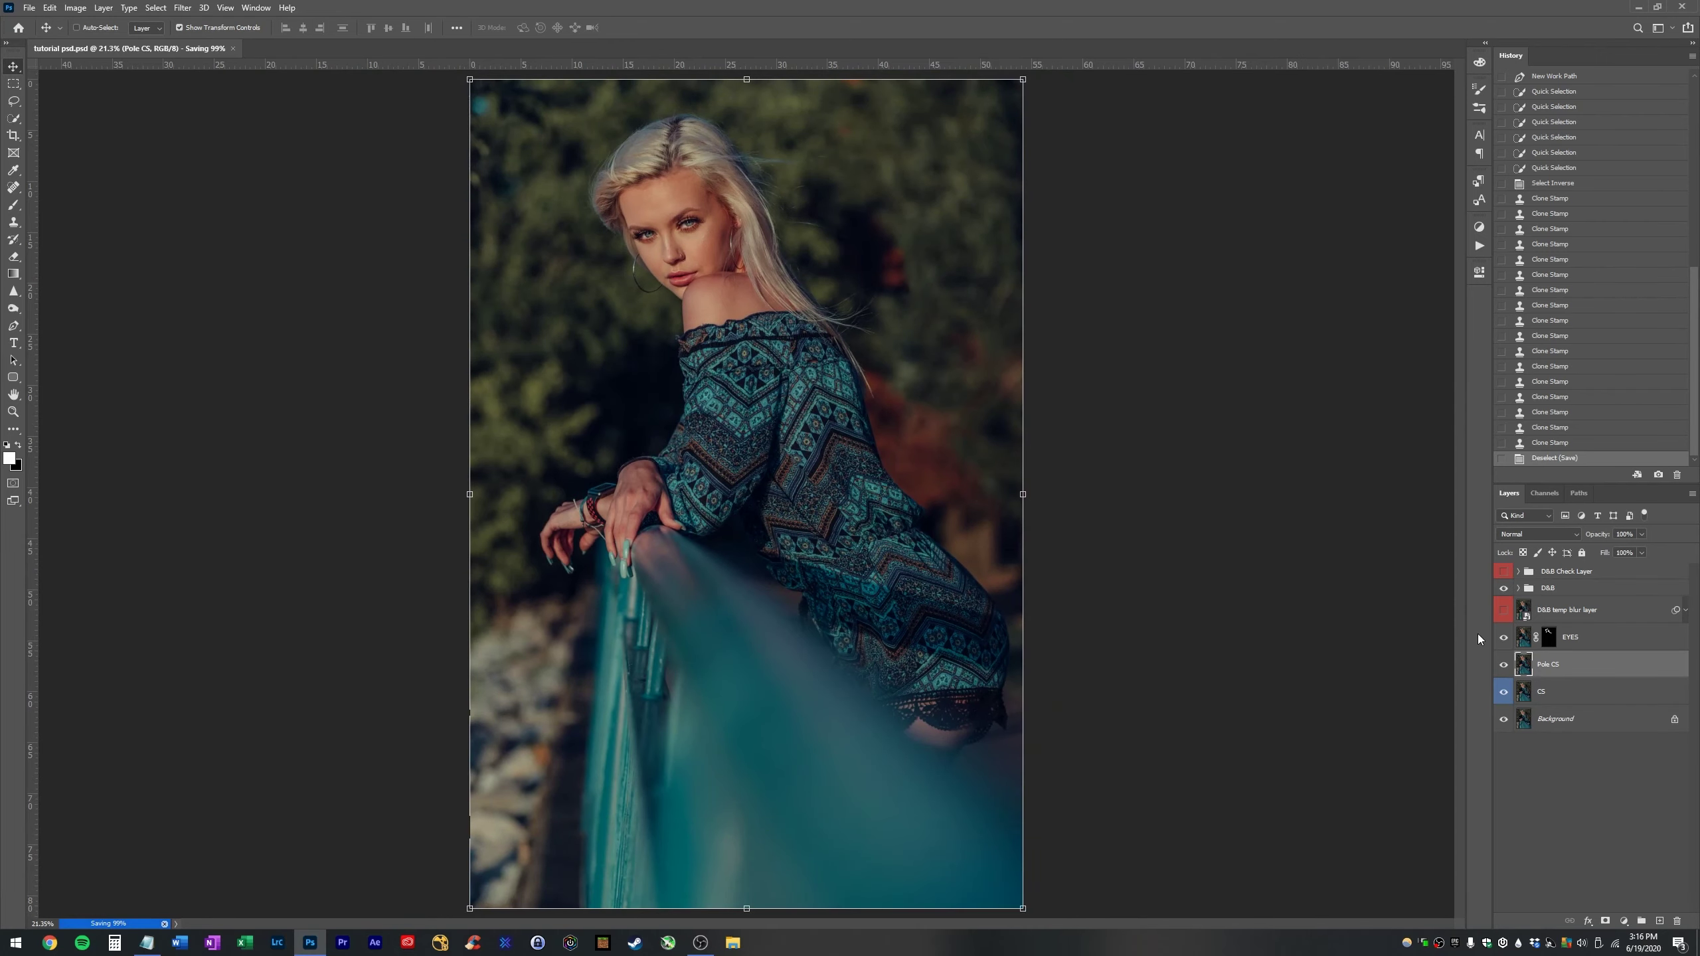
pyautogui.press('z')
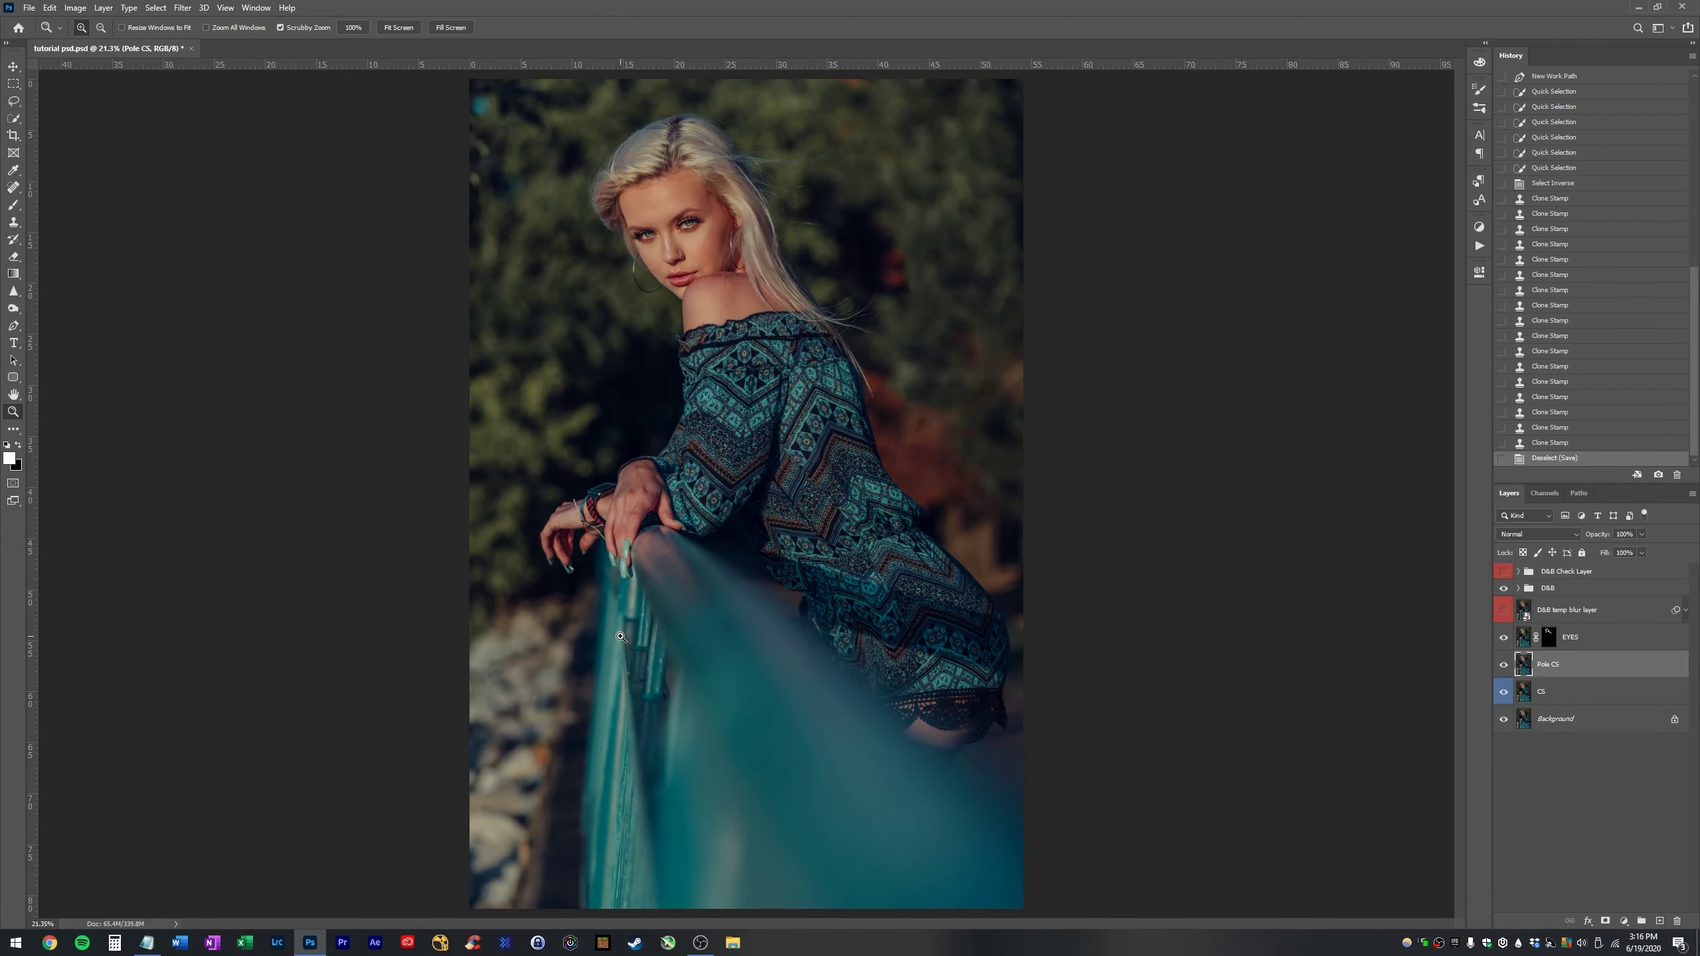
pyautogui.press('v')
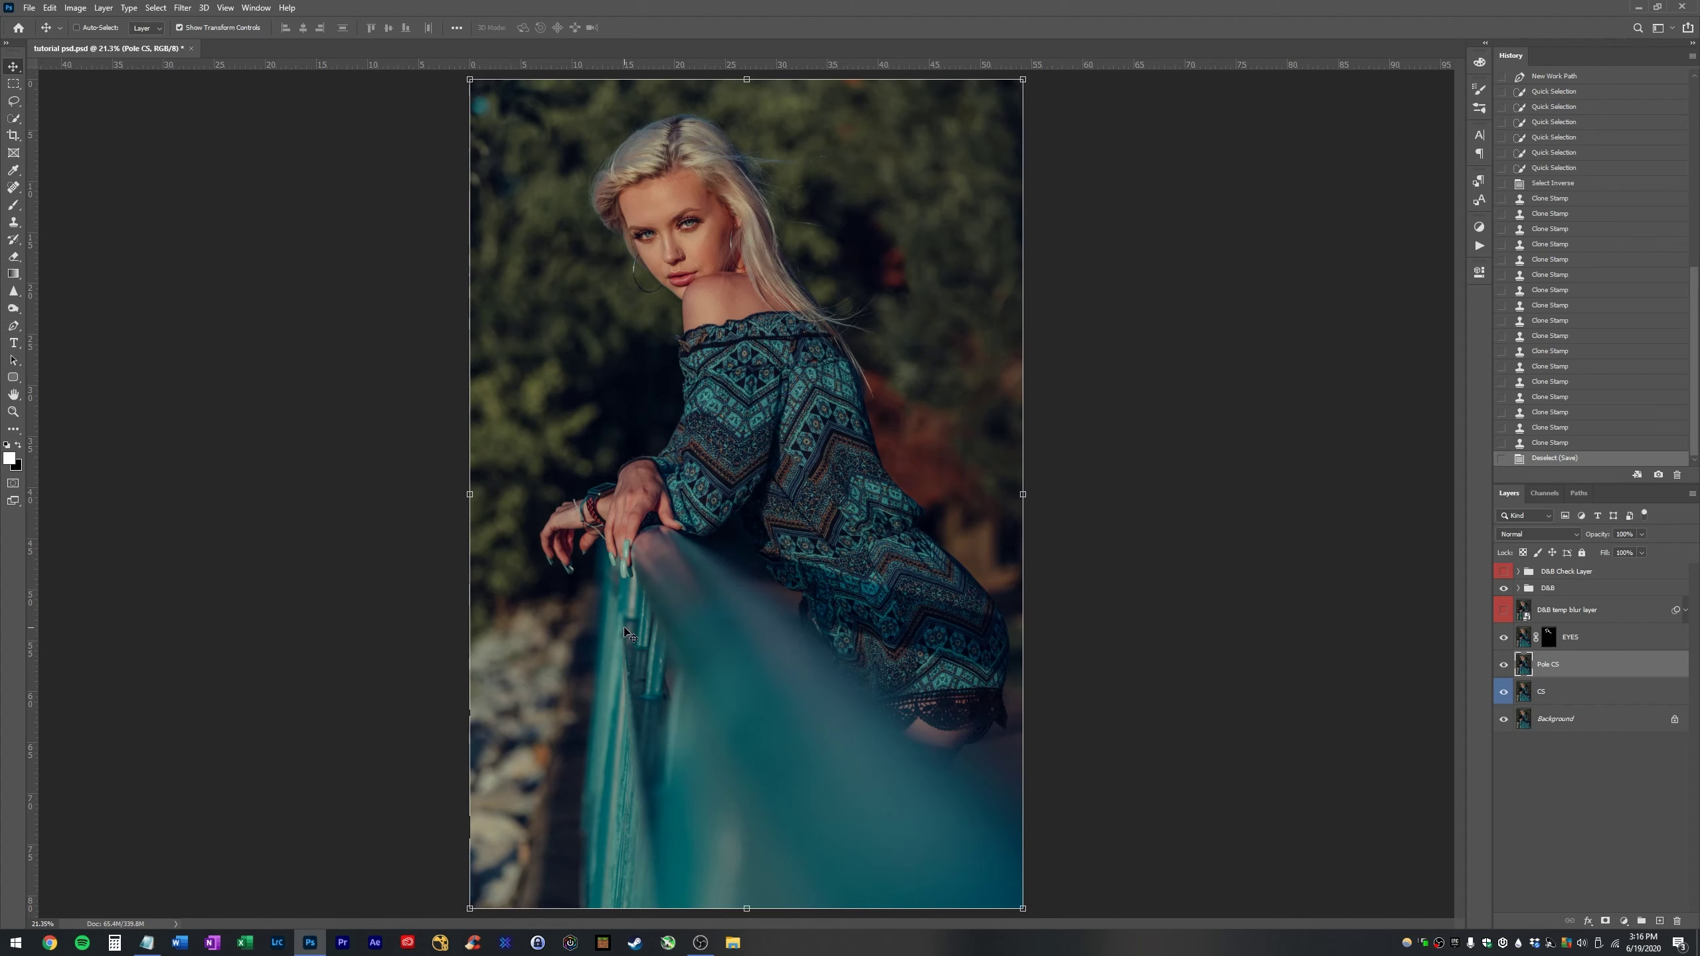
pyautogui.click(146, 943)
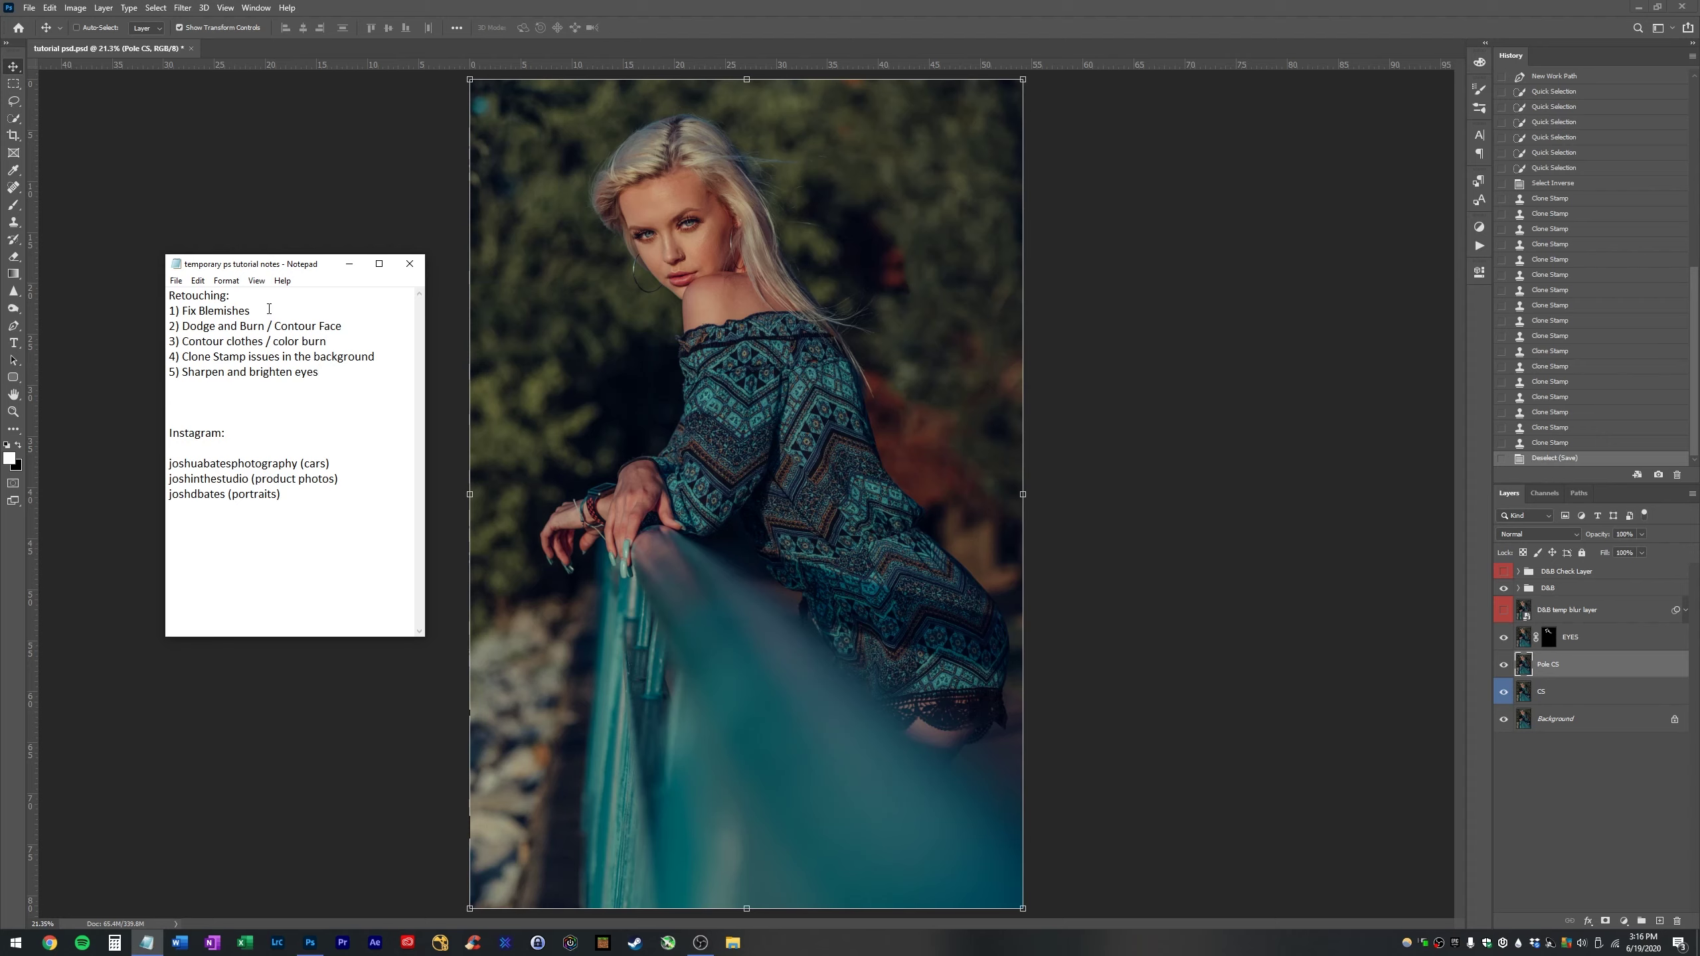
pyautogui.moveTo(250, 326); pyautogui.dragTo(383, 324)
pyautogui.click(383, 325)
pyautogui.moveTo(277, 341); pyautogui.dragTo(329, 341)
pyautogui.click(339, 353)
pyautogui.click(349, 264)
# - Save, then duplicate the layer as a green-tagged copy named 'D&B Clothes'
pyautogui.hotkey('ctrl', 's')
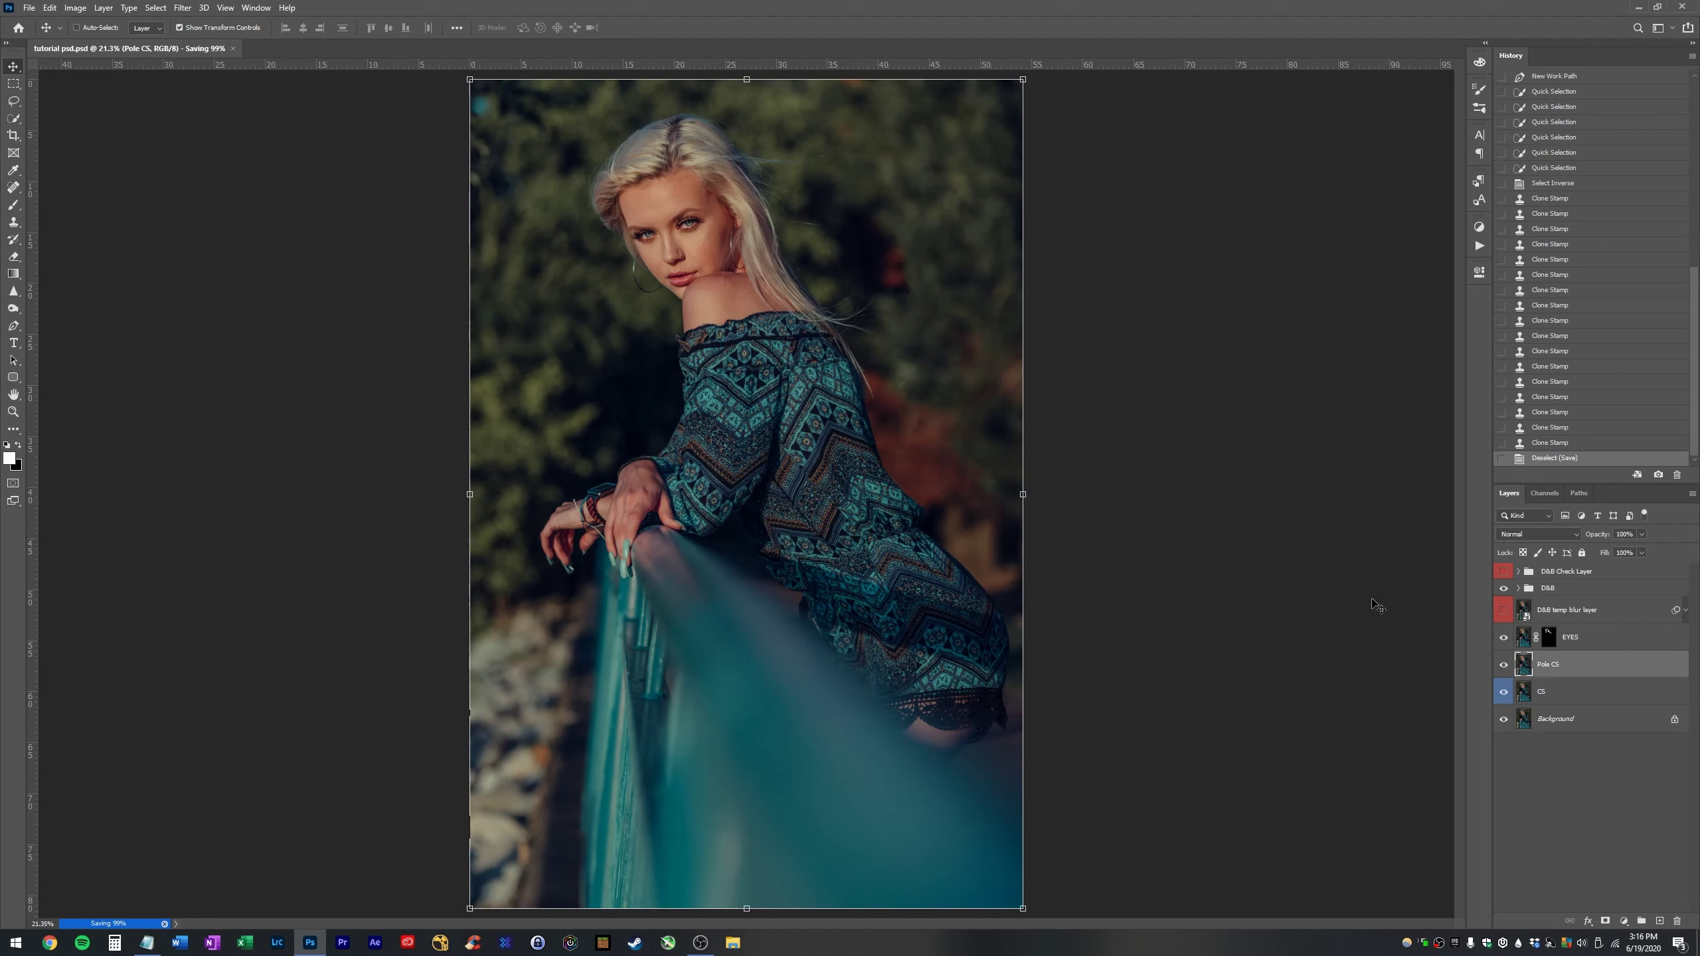
pyautogui.hotkey('ctrl', 'j')
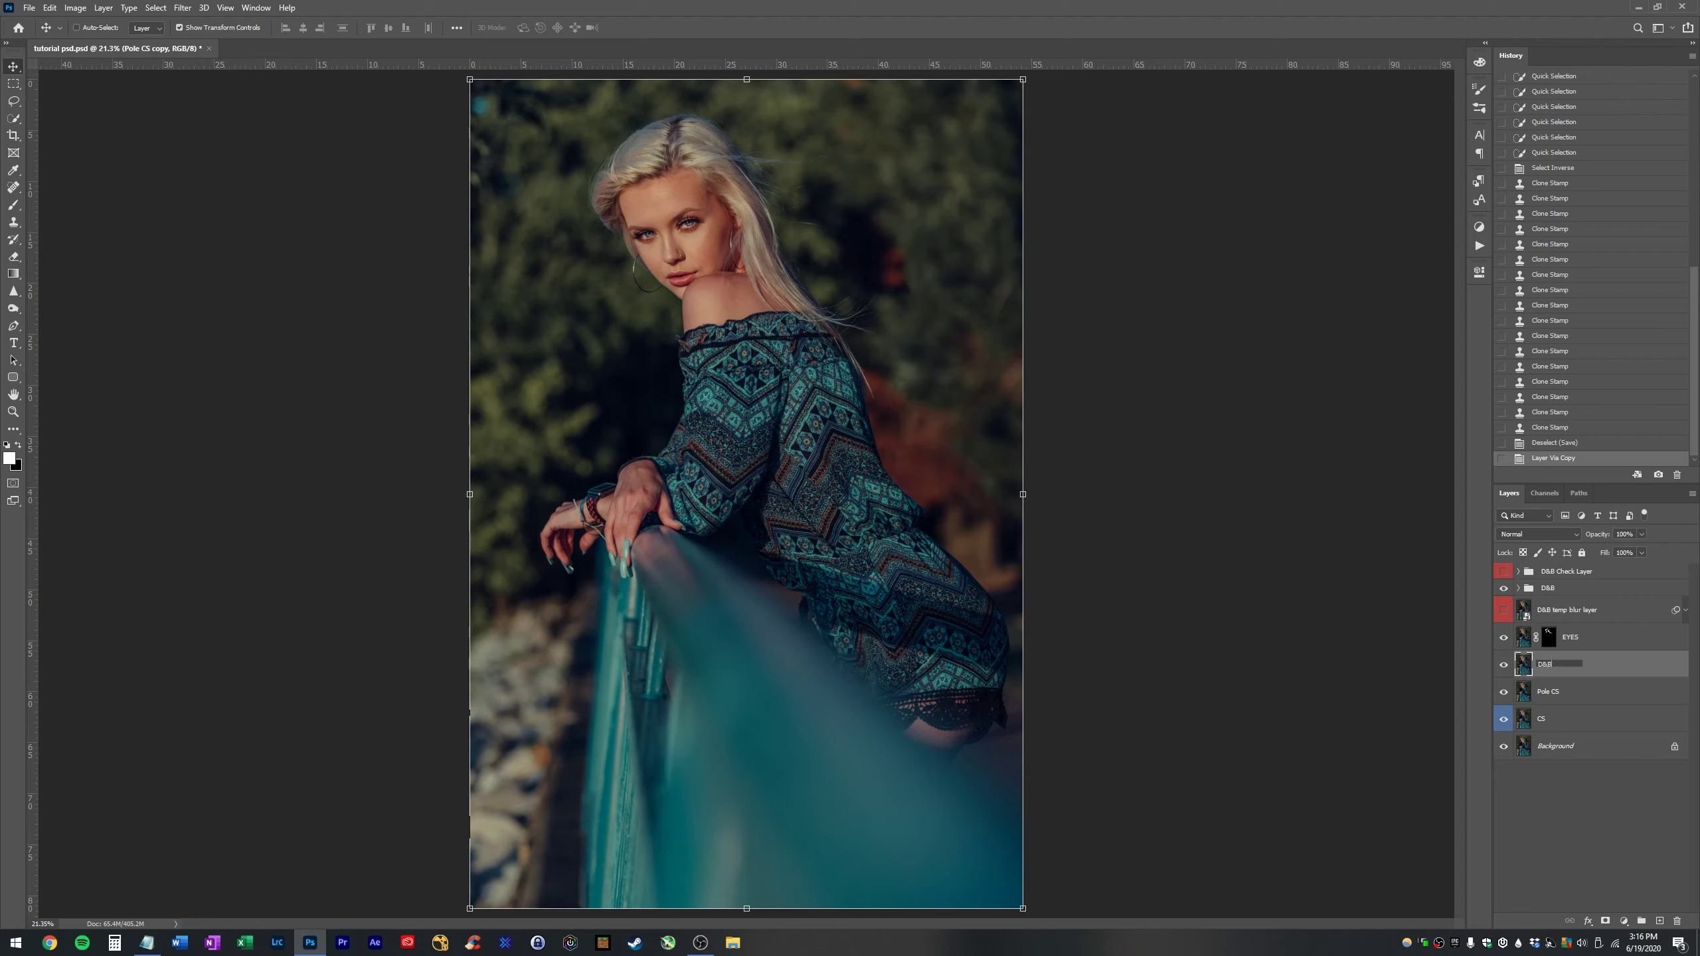
pyautogui.write('es')
pyautogui.press('Return')
pyautogui.rightClick(1558, 660)
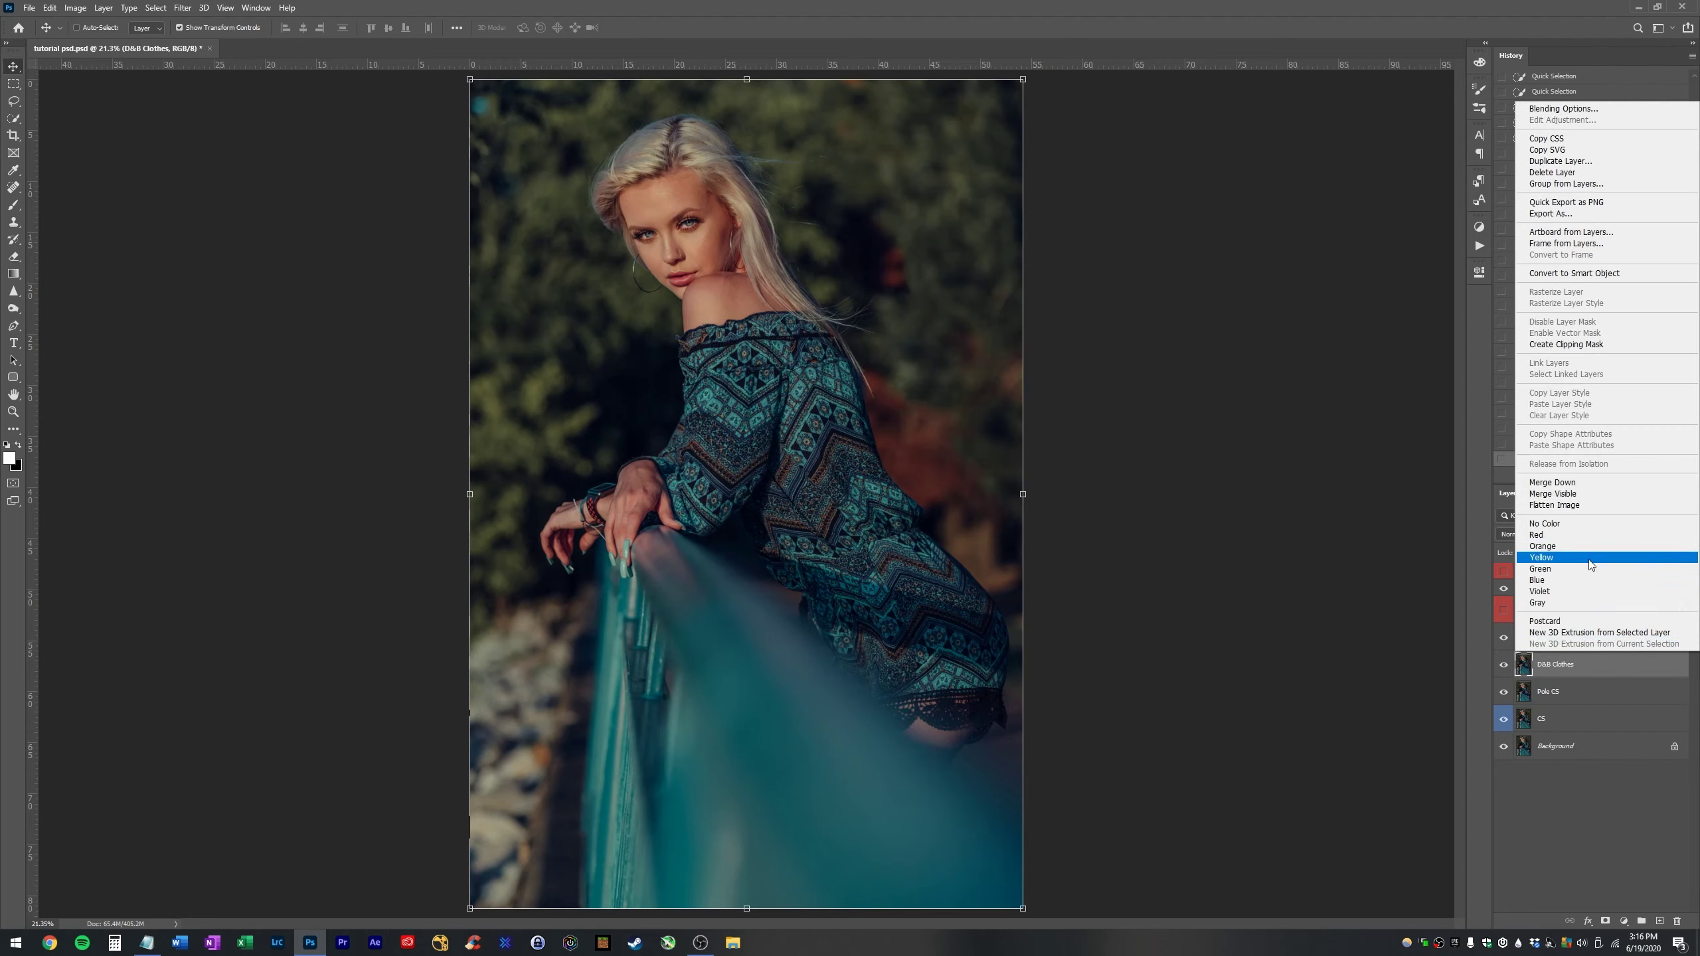
pyautogui.click(1553, 569)
# - Set the D&B Clothes layer to about 22% opacity and hide it with a black mask
pyautogui.press('z')
pyautogui.click(804, 451)
pyautogui.click(798, 449)
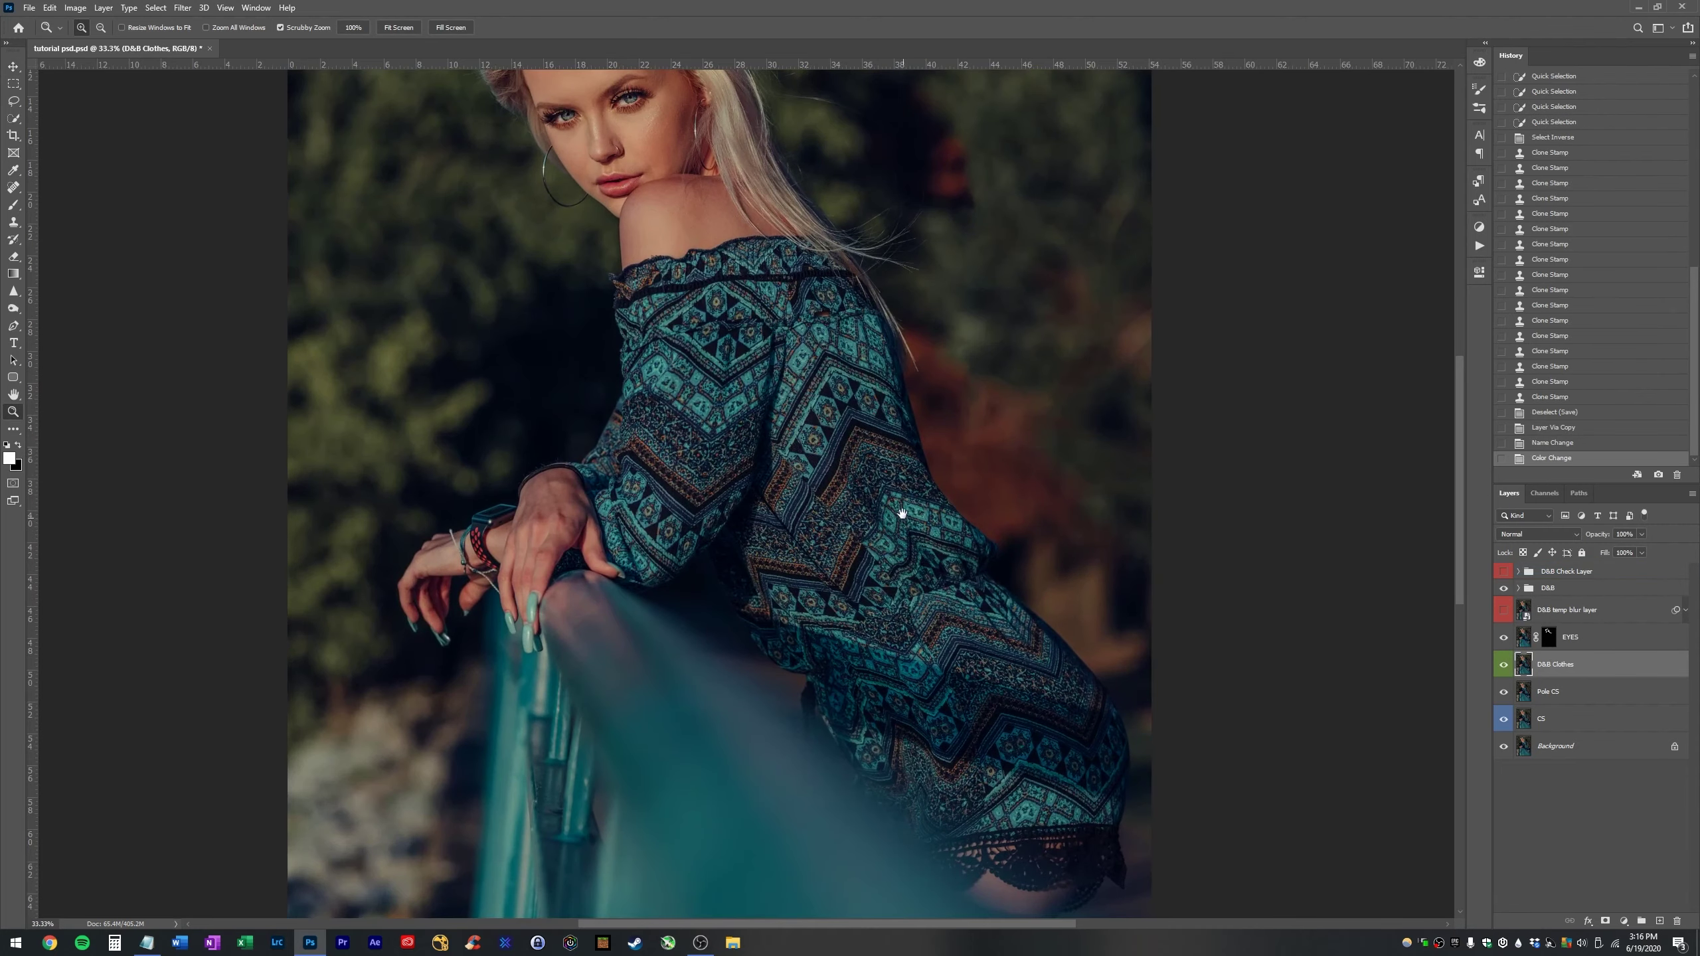
pyautogui.press('v')
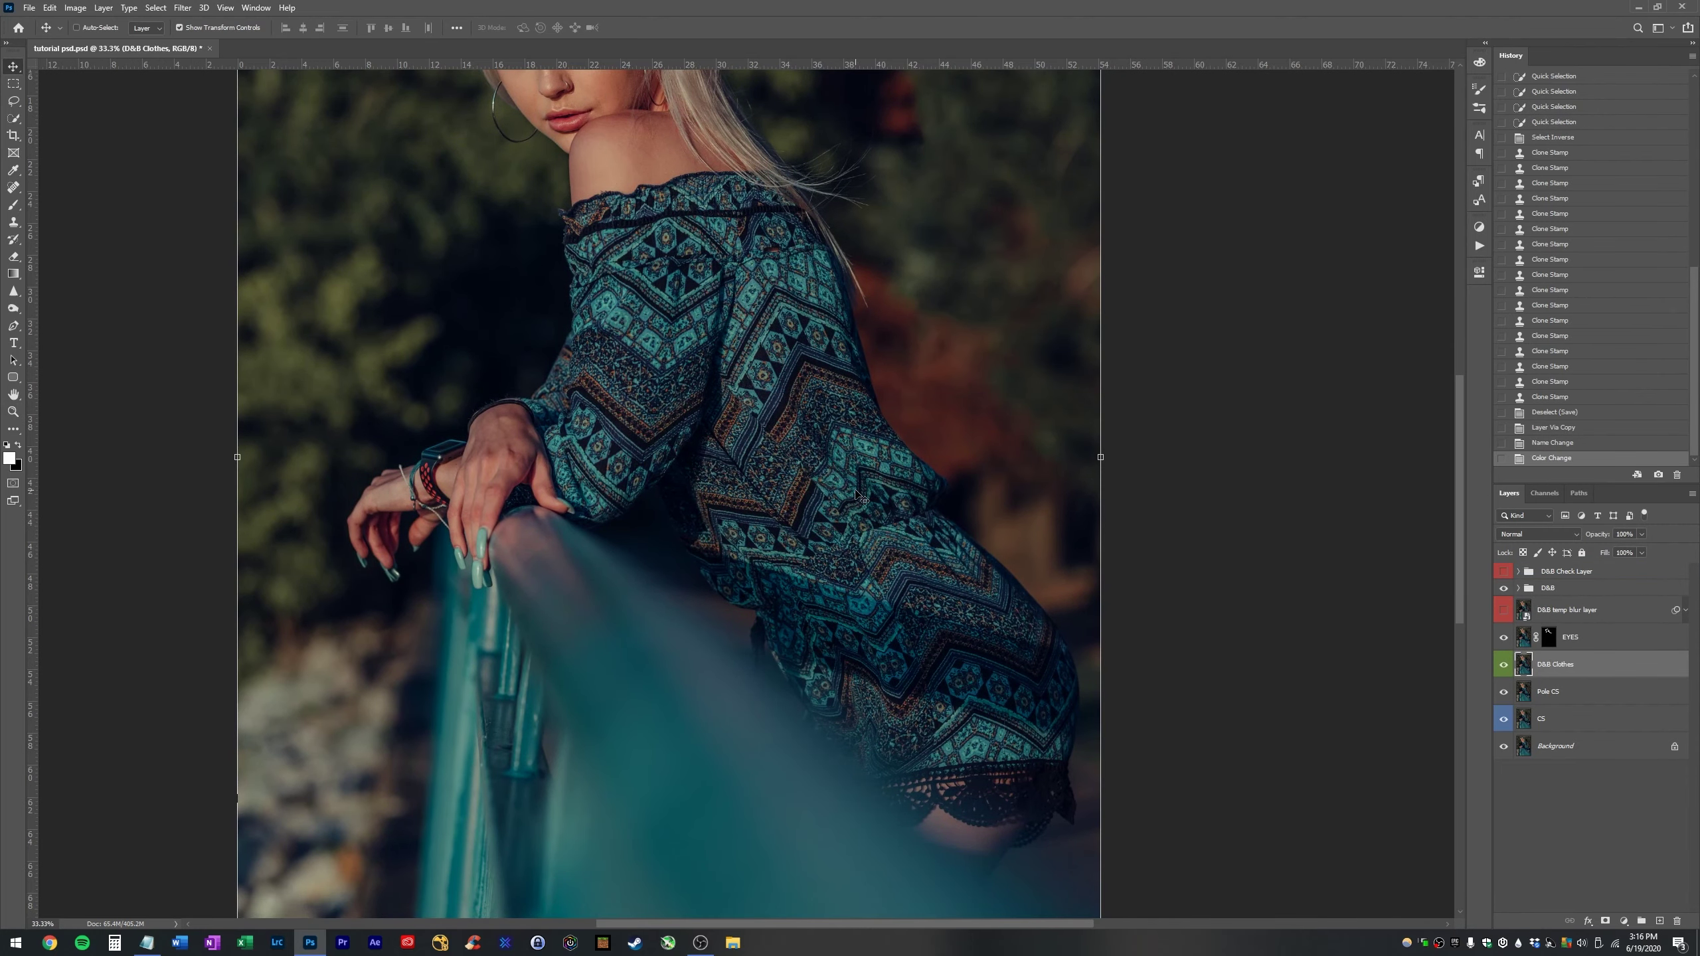
pyautogui.click(13, 308)
pyautogui.click(60, 307)
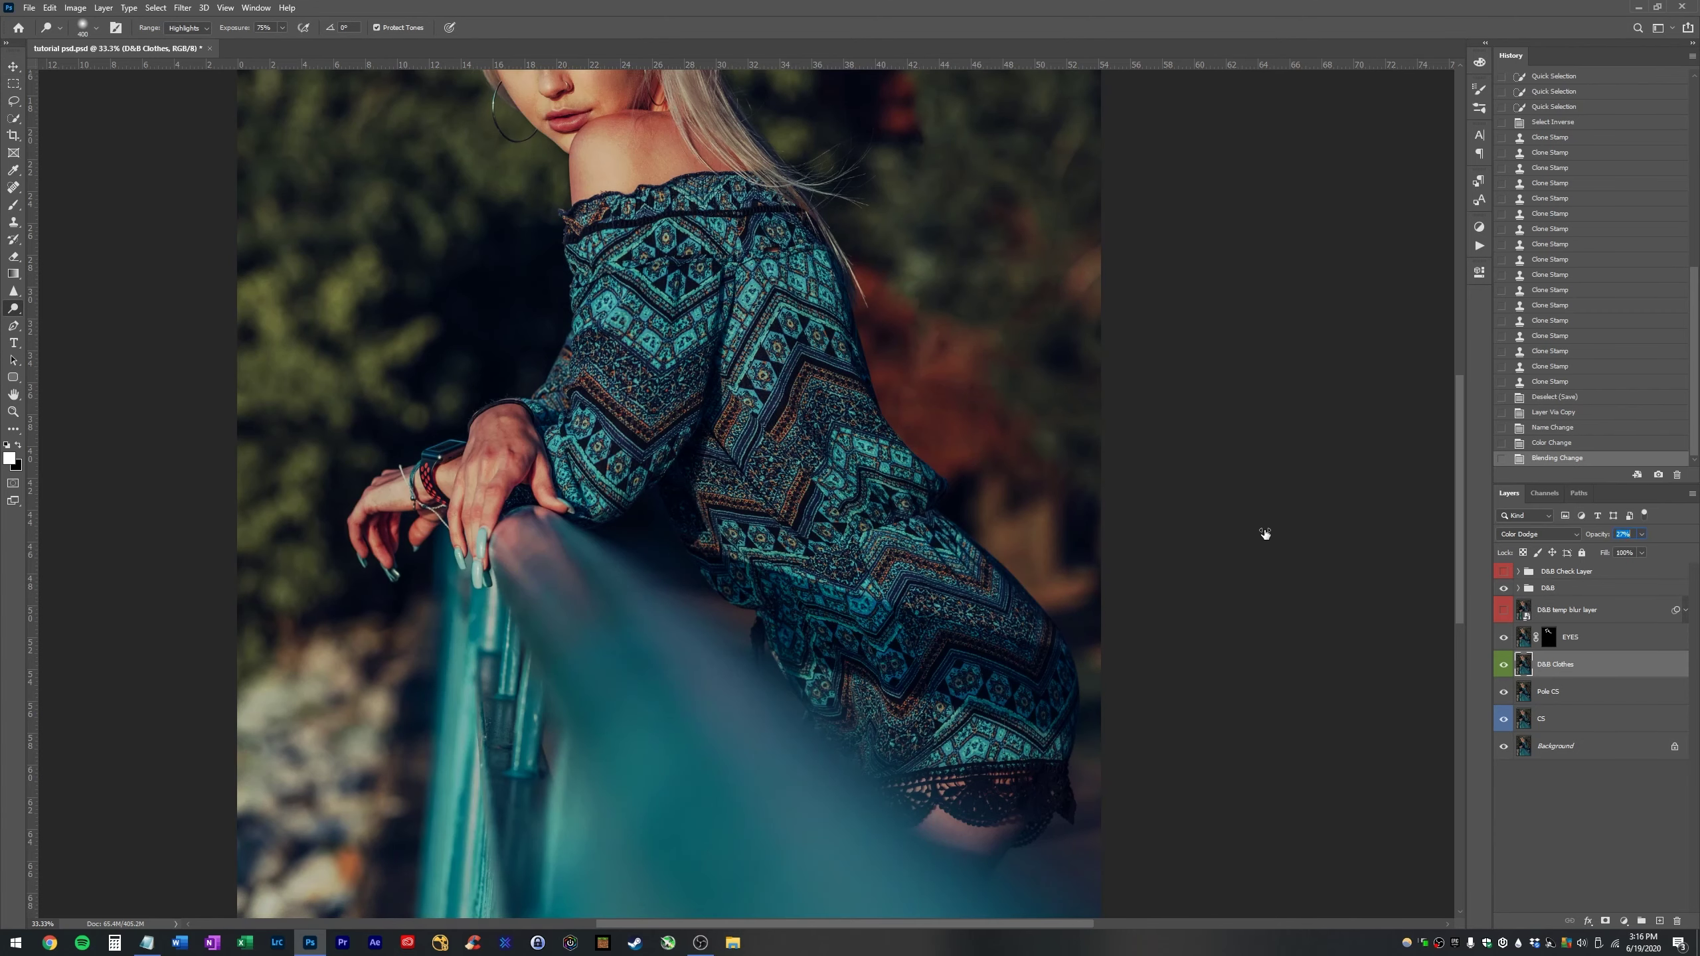
pyautogui.moveTo(1266, 534)
pyautogui.mouseDown()
pyautogui.moveTo(1218, 532)
pyautogui.moveTo(1235, 534)
pyautogui.mouseUp()
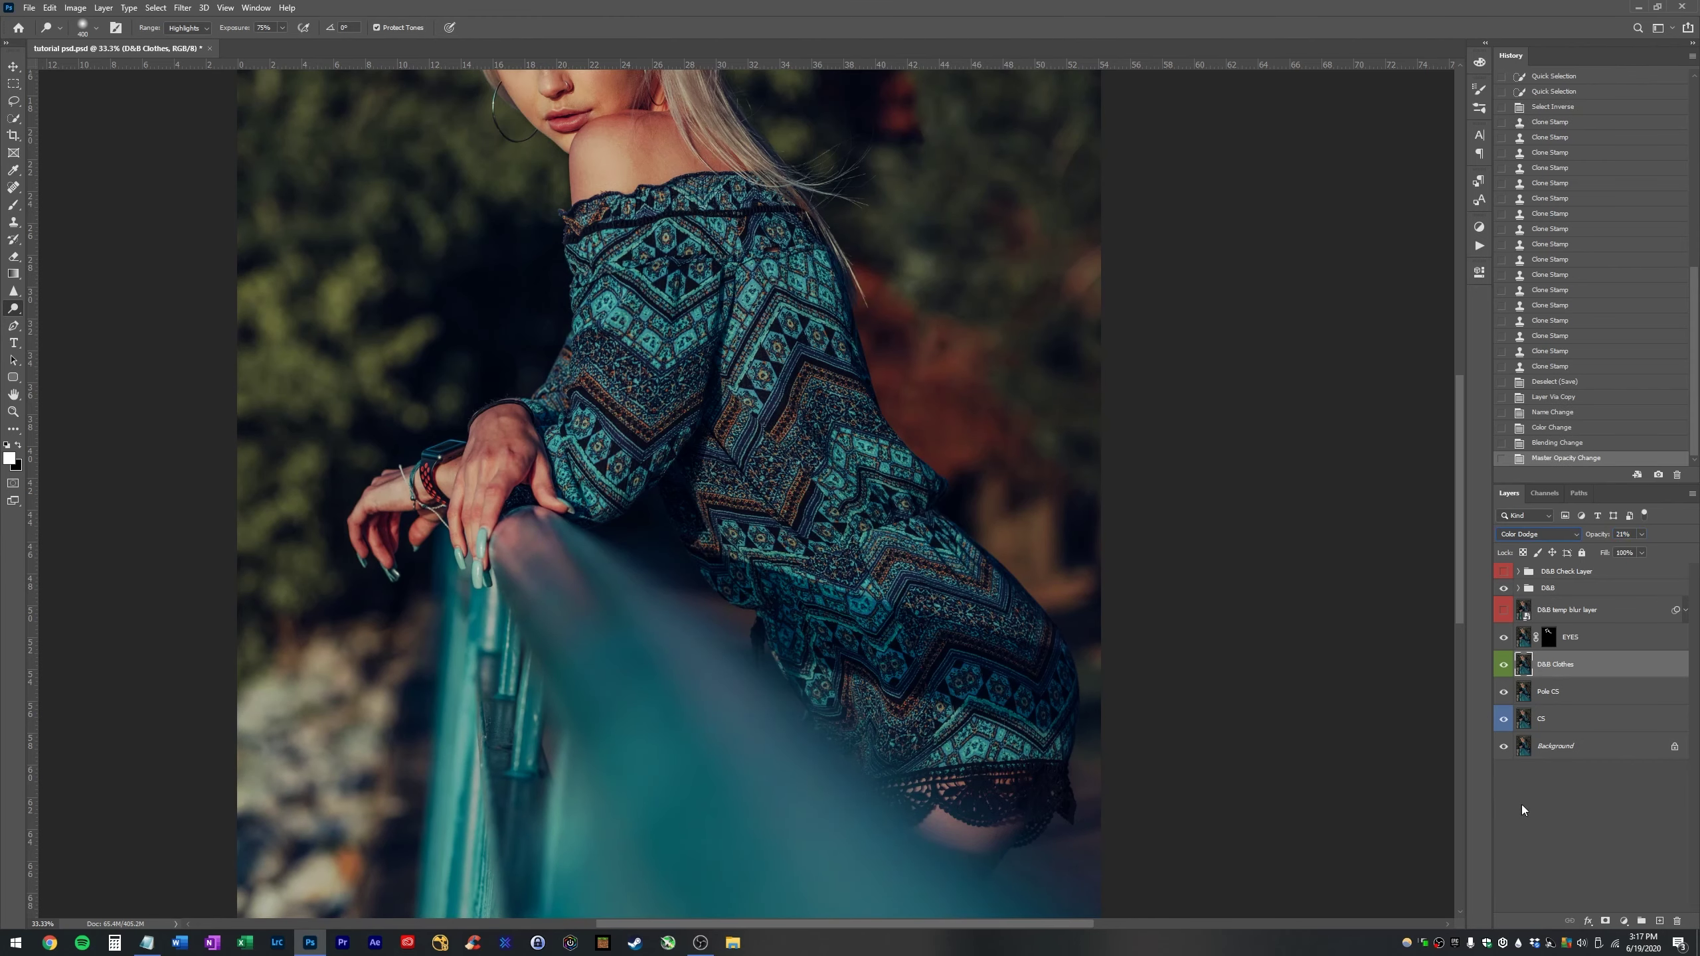
pyautogui.keyDown('alt'); pyautogui.click(1607, 923); pyautogui.keyUp('alt')
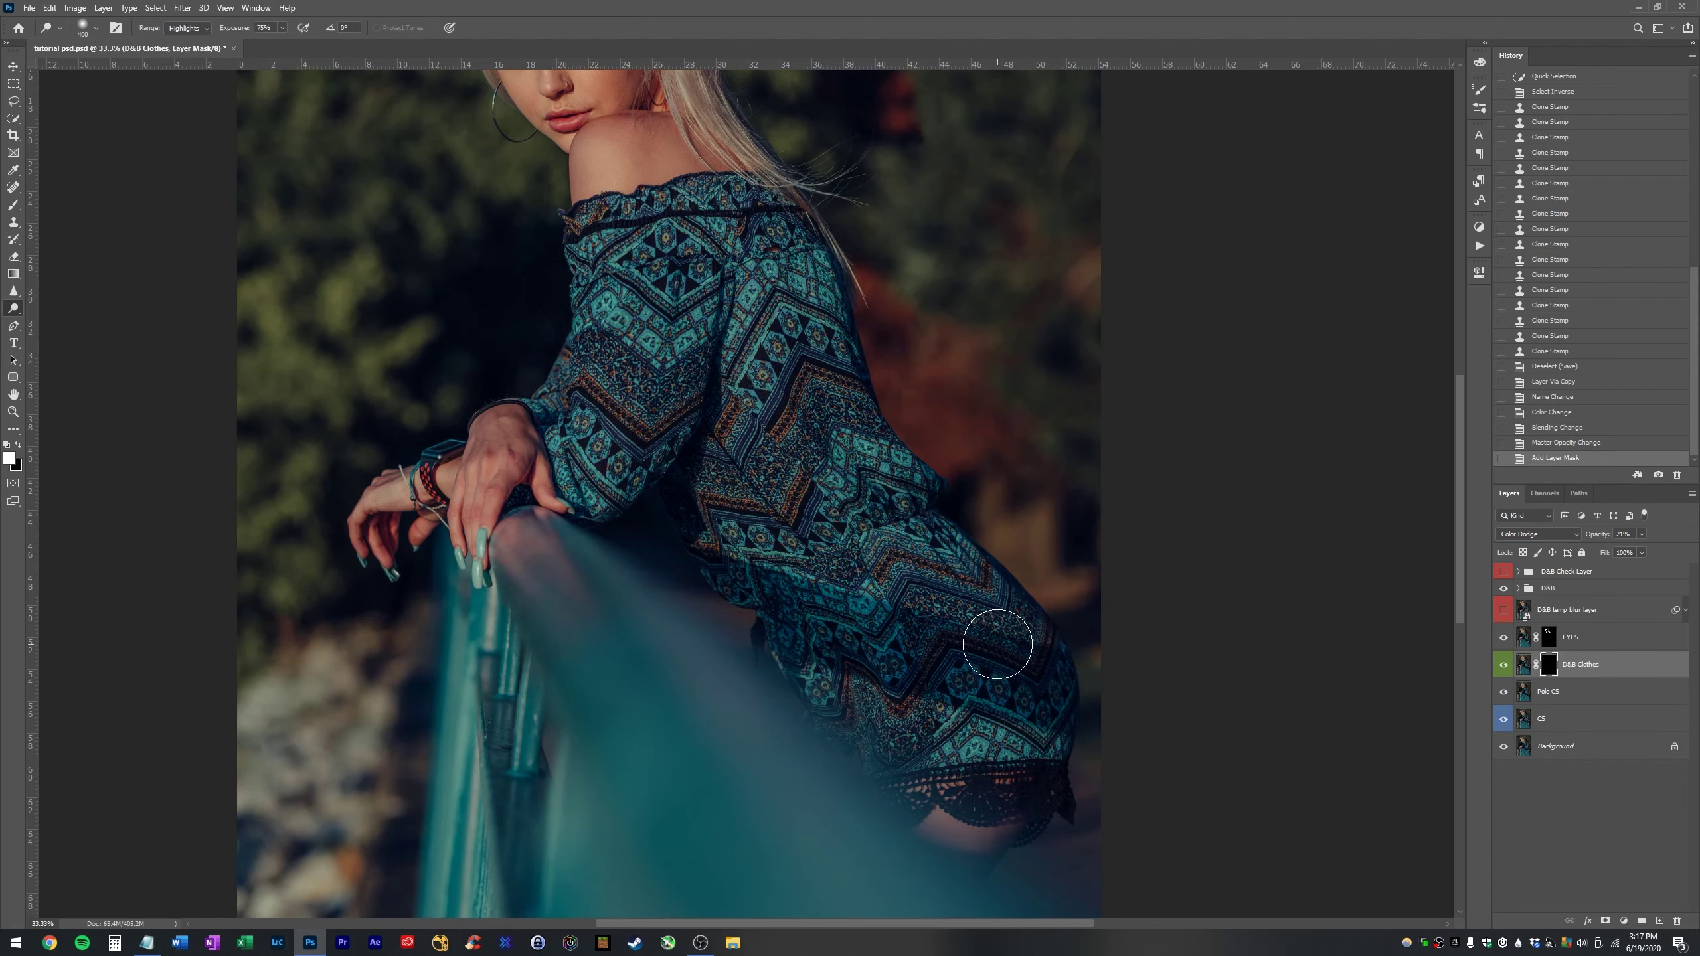
pyautogui.press('b')
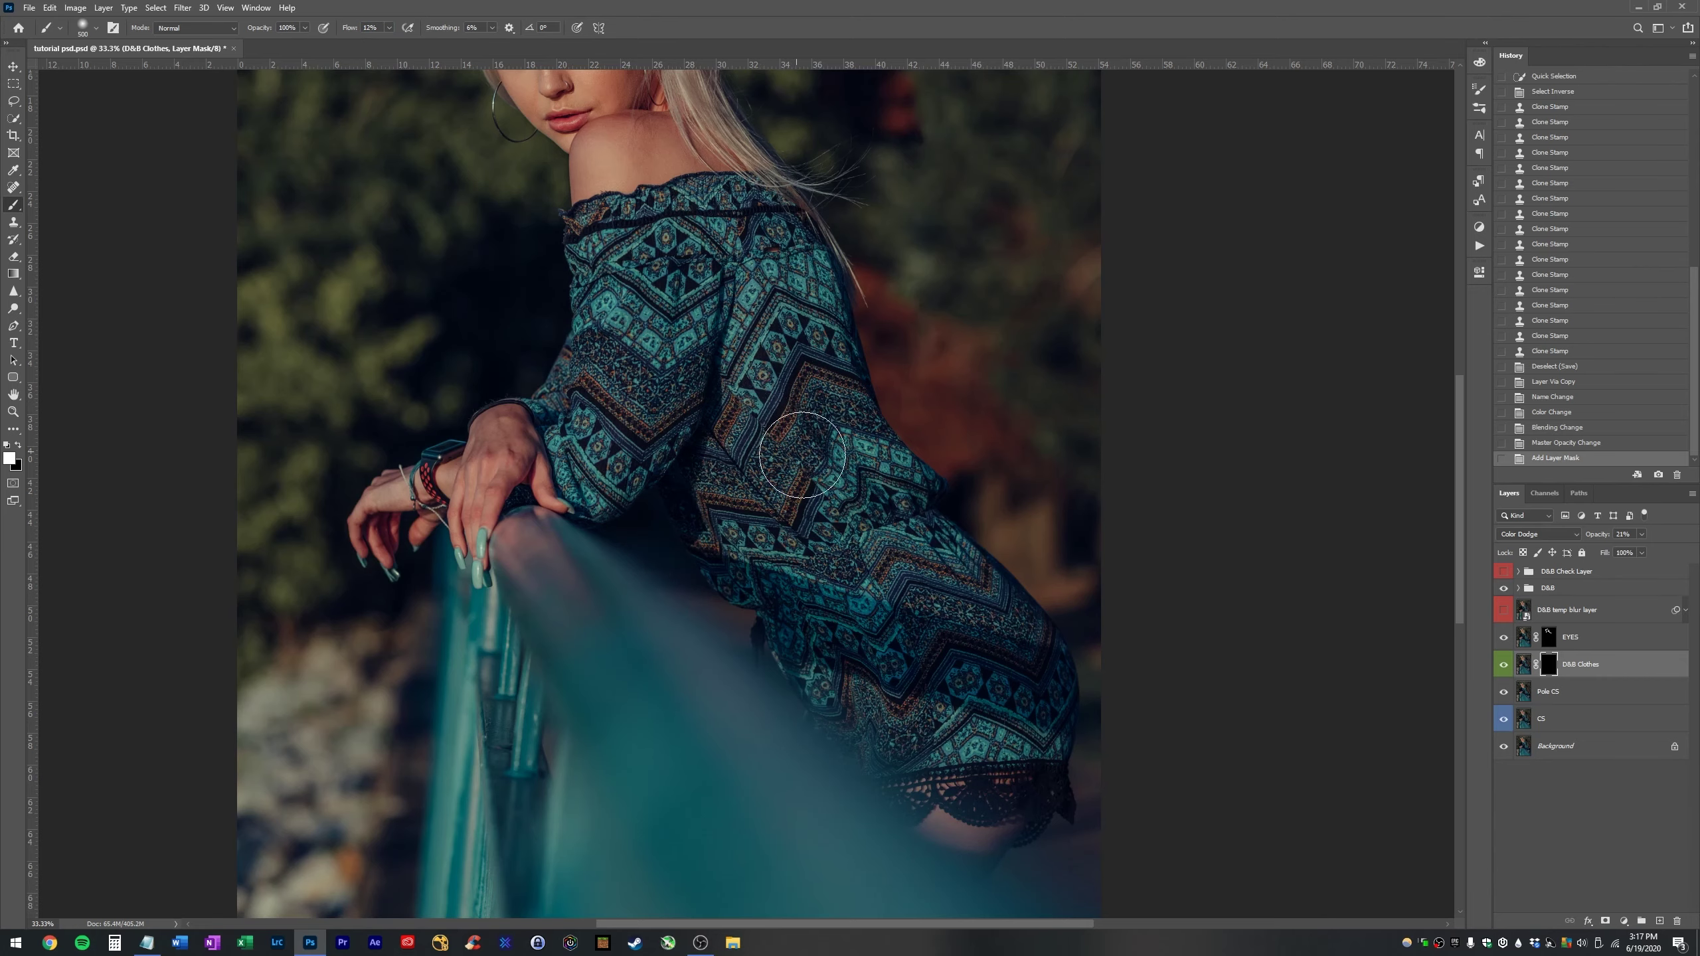
# - Paint white on the D&B Clothes mask to brighten the main body of the dress
pyautogui.press(']')
pyautogui.moveTo(927, 569)
pyautogui.mouseDown()
pyautogui.moveTo(773, 473)
pyautogui.moveTo(845, 642)
pyautogui.mouseUp()
pyautogui.moveTo(913, 697); pyautogui.dragTo(789, 556)
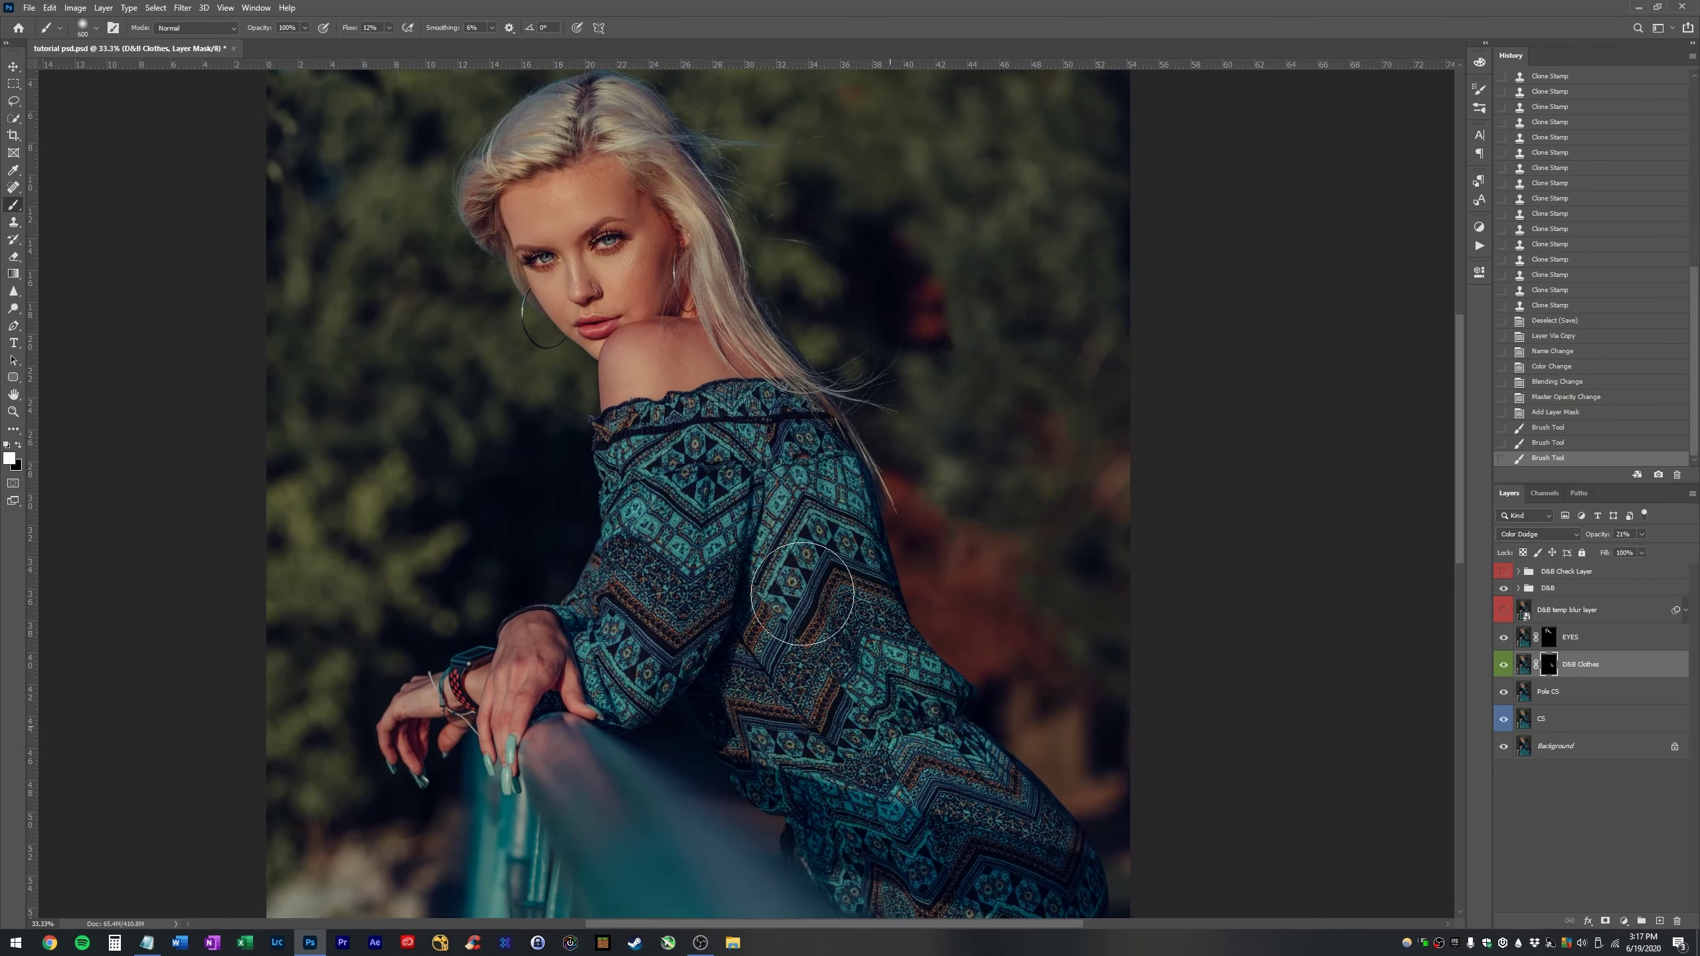
pyautogui.moveTo(857, 733); pyautogui.dragTo(737, 530)
pyautogui.press('[')
pyautogui.moveTo(836, 562); pyautogui.dragTo(803, 453)
pyautogui.moveTo(803, 453)
pyautogui.mouseDown()
pyautogui.moveTo(785, 527)
pyautogui.moveTo(759, 445)
pyautogui.moveTo(692, 517)
pyautogui.mouseUp()
pyautogui.press('[')
pyautogui.press('[')
pyautogui.press('[')
pyautogui.moveTo(675, 575); pyautogui.dragTo(670, 587)
# - Brighten the dress sleeve with broader white strokes on the dodge mask
pyautogui.press(']')
pyautogui.press(']')
pyautogui.moveTo(737, 437); pyautogui.dragTo(671, 433)
pyautogui.moveTo(671, 433)
pyautogui.mouseDown()
pyautogui.moveTo(656, 447)
pyautogui.moveTo(697, 460)
pyautogui.mouseUp()
pyautogui.moveTo(696, 460); pyautogui.dragTo(651, 635)
pyautogui.moveTo(675, 589); pyautogui.dragTo(621, 683)
pyautogui.moveTo(621, 684)
pyautogui.mouseDown()
pyautogui.moveTo(683, 519)
pyautogui.moveTo(616, 628)
pyautogui.mouseUp()
pyautogui.moveTo(616, 628)
pyautogui.mouseDown()
pyautogui.moveTo(679, 482)
pyautogui.moveTo(637, 643)
pyautogui.mouseUp()
pyautogui.press('[')
pyautogui.click(516, 670)
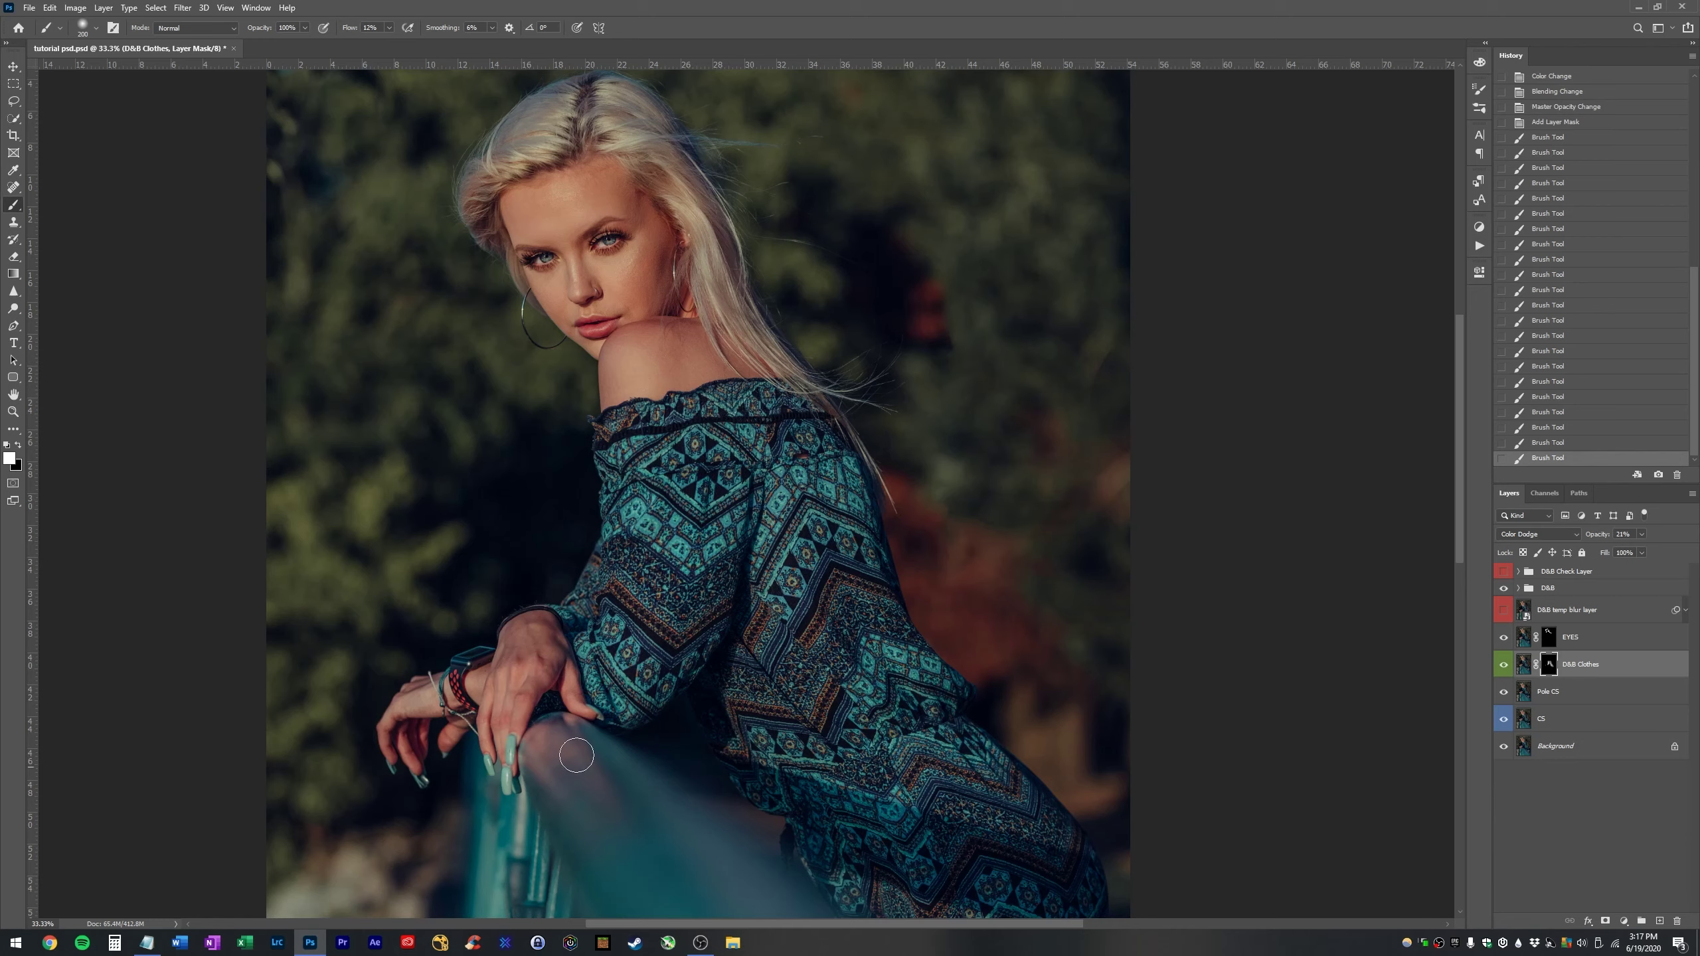
# - Brighten the neckline and lower dress, then undo the last stroke
pyautogui.moveTo(740, 390); pyautogui.dragTo(626, 463)
pyautogui.moveTo(510, 160); pyautogui.dragTo(450, 149)
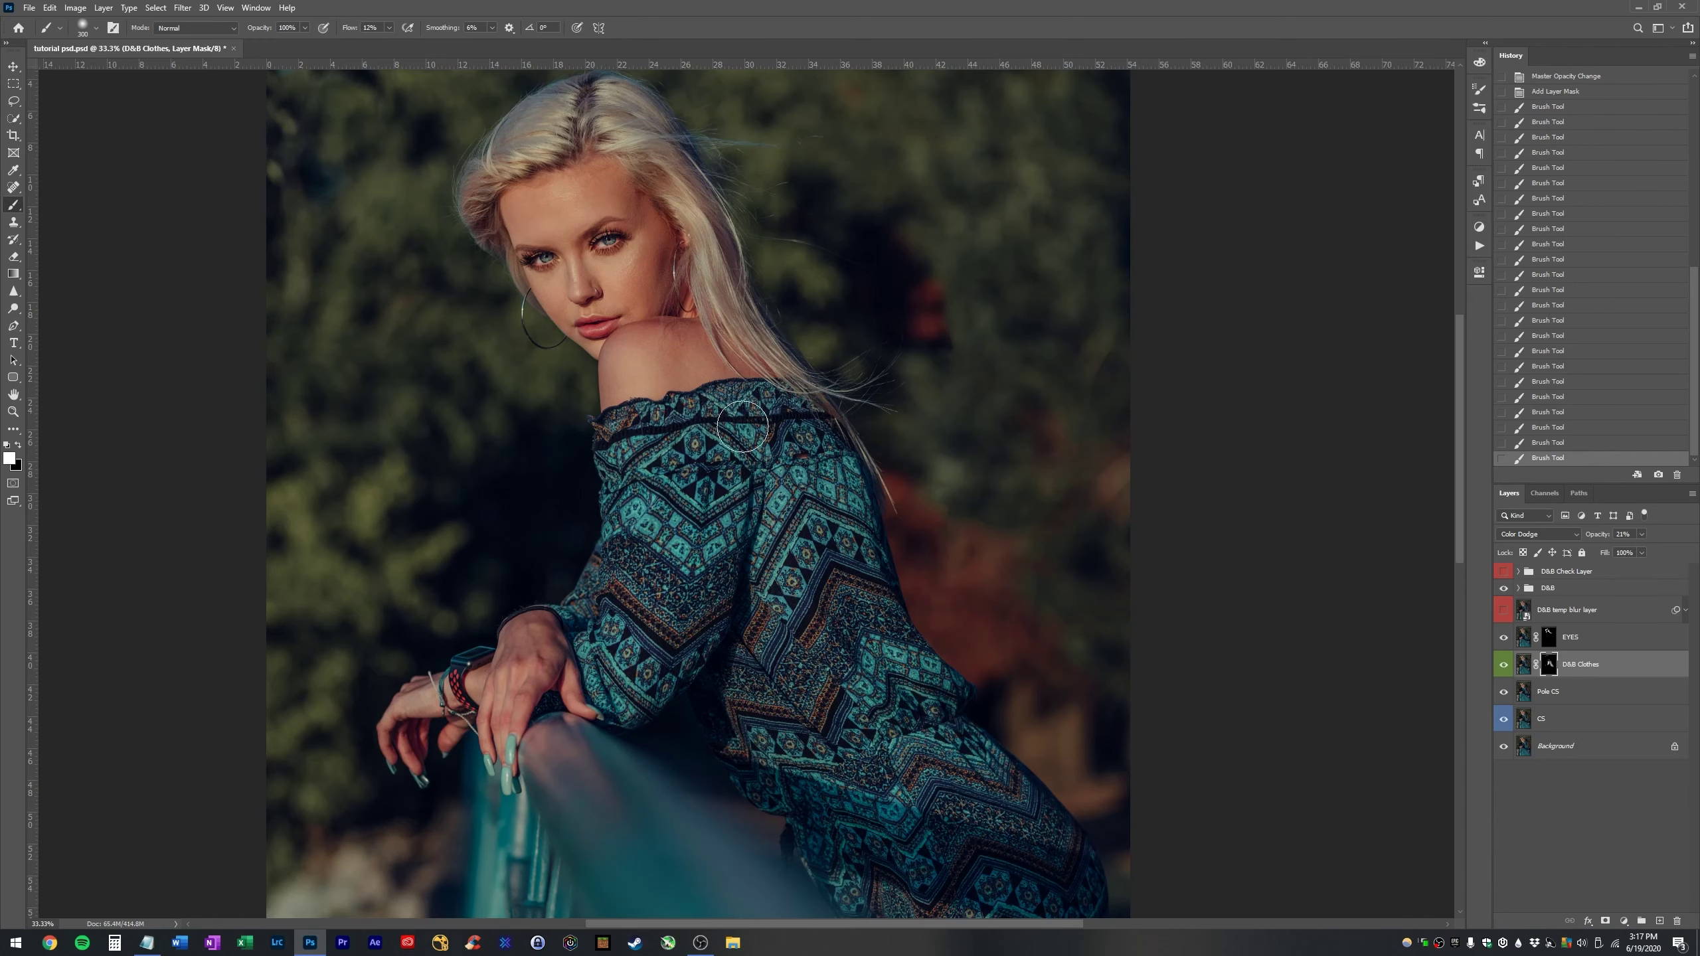
pyautogui.press(']')
pyautogui.press(']')
pyautogui.moveTo(863, 682)
pyautogui.mouseDown()
pyautogui.moveTo(840, 648)
pyautogui.moveTo(894, 698)
pyautogui.moveTo(910, 740)
pyautogui.mouseUp()
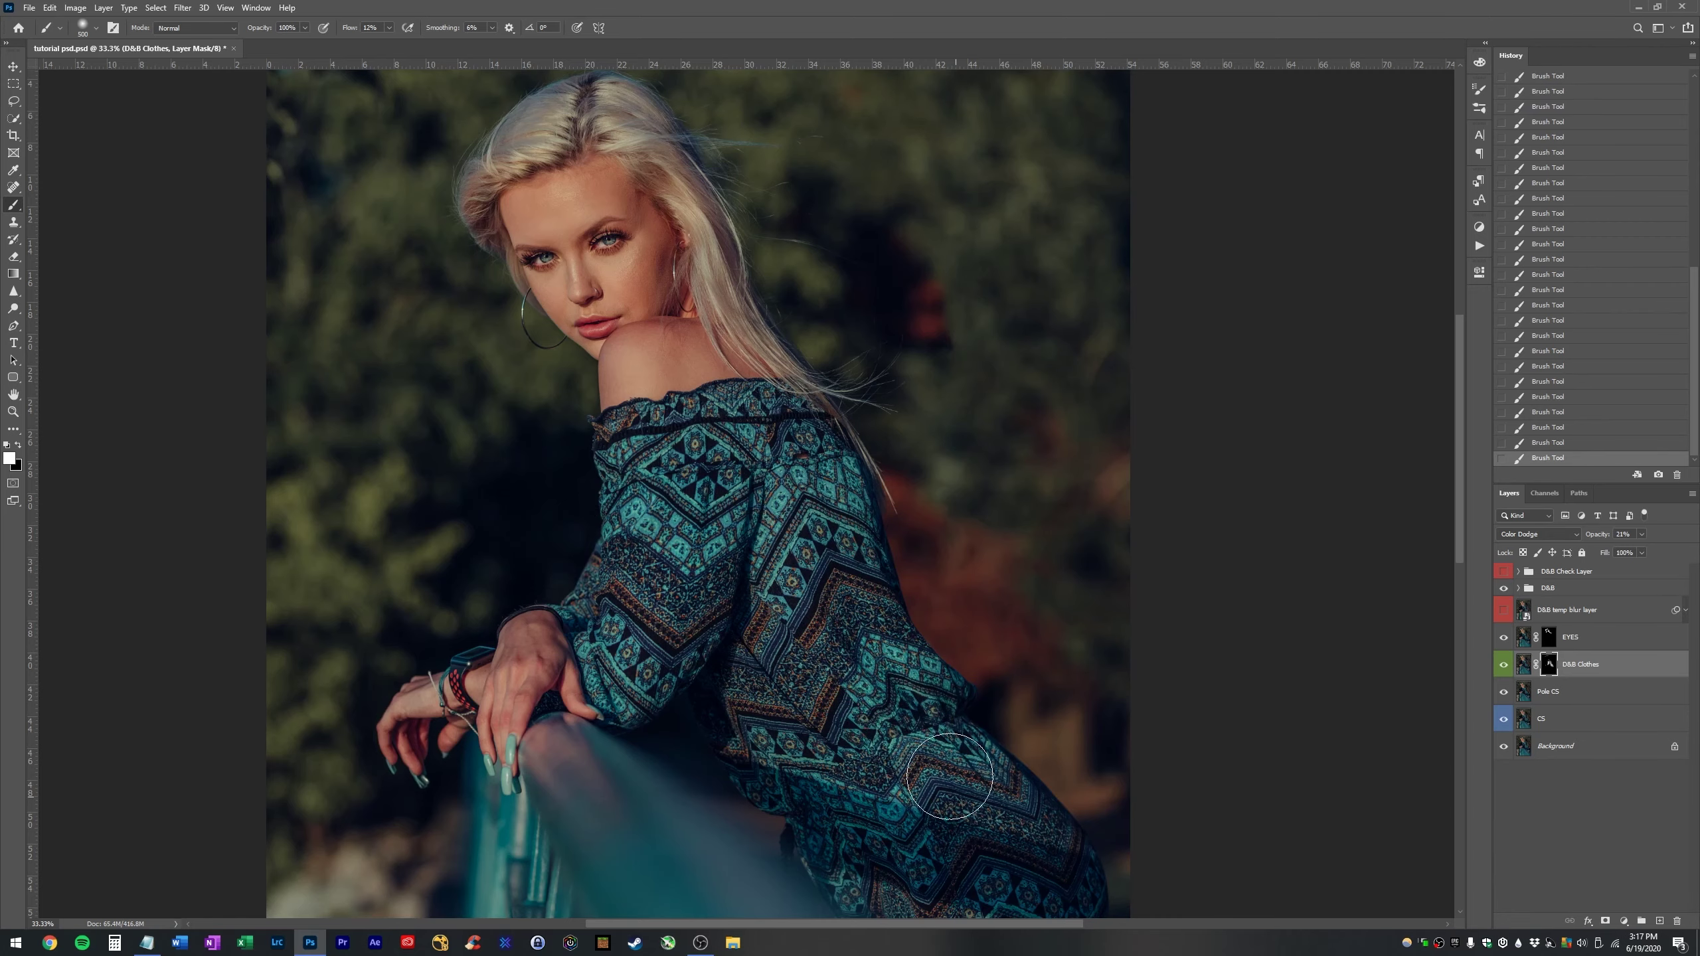
pyautogui.press('[')
pyautogui.moveTo(730, 555); pyautogui.dragTo(660, 329)
pyautogui.press(']')
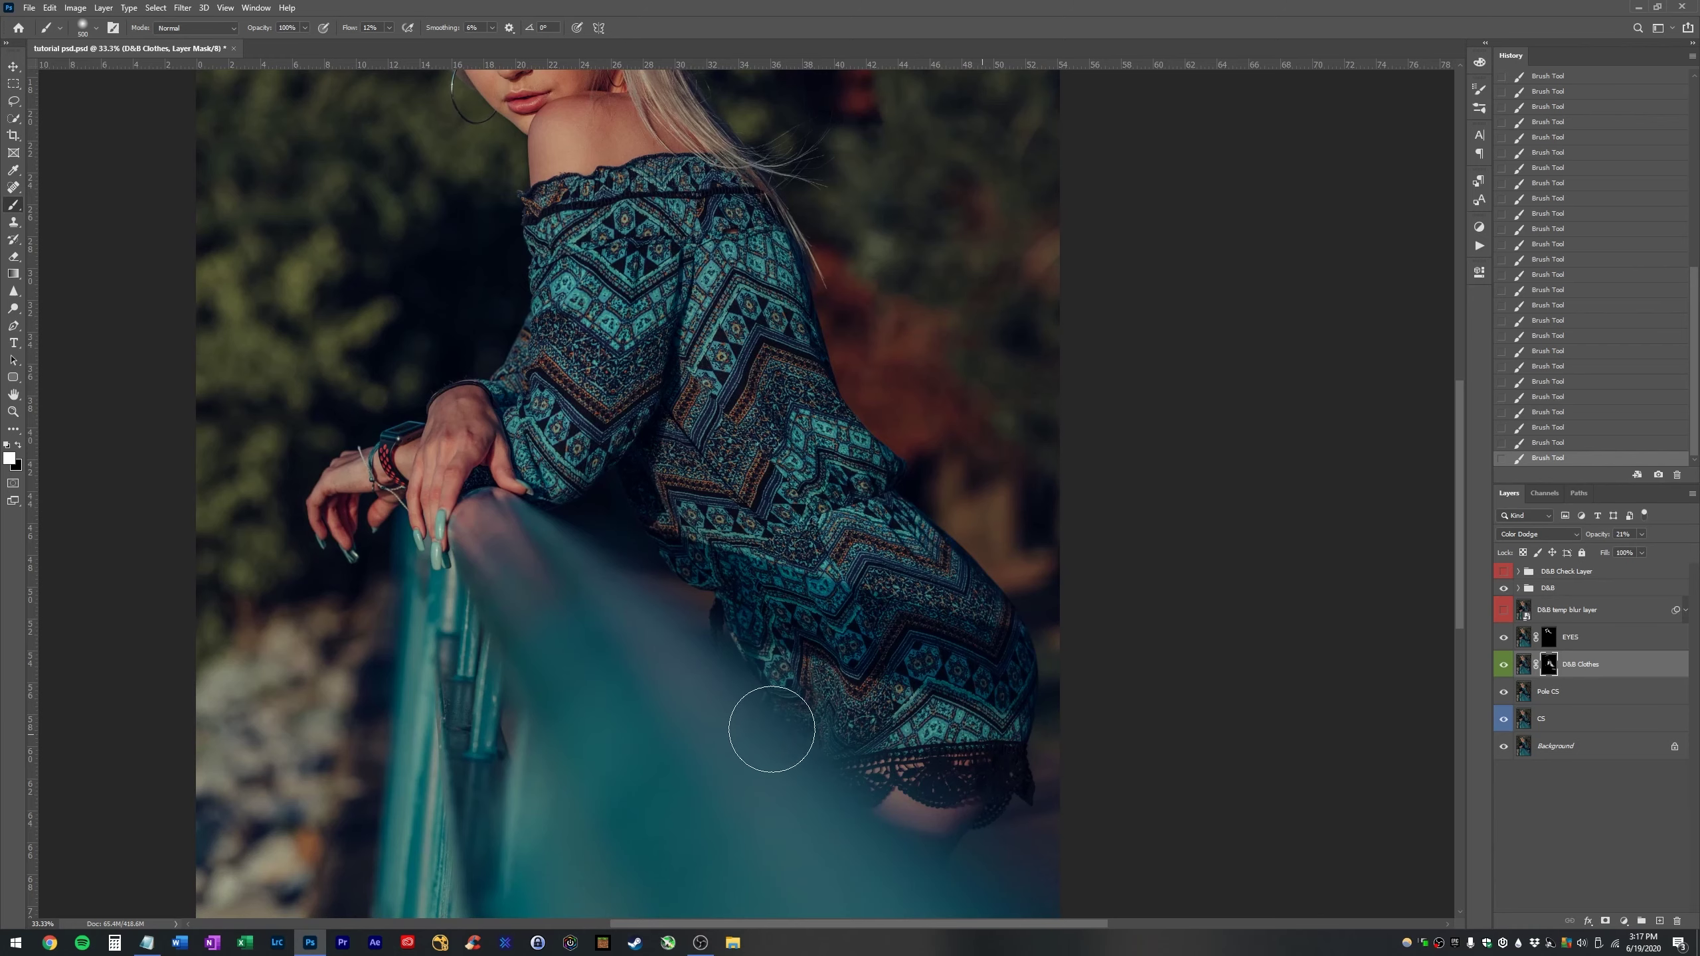
pyautogui.moveTo(653, 654)
pyautogui.mouseDown()
pyautogui.moveTo(709, 516)
pyautogui.moveTo(694, 744)
pyautogui.mouseUp()
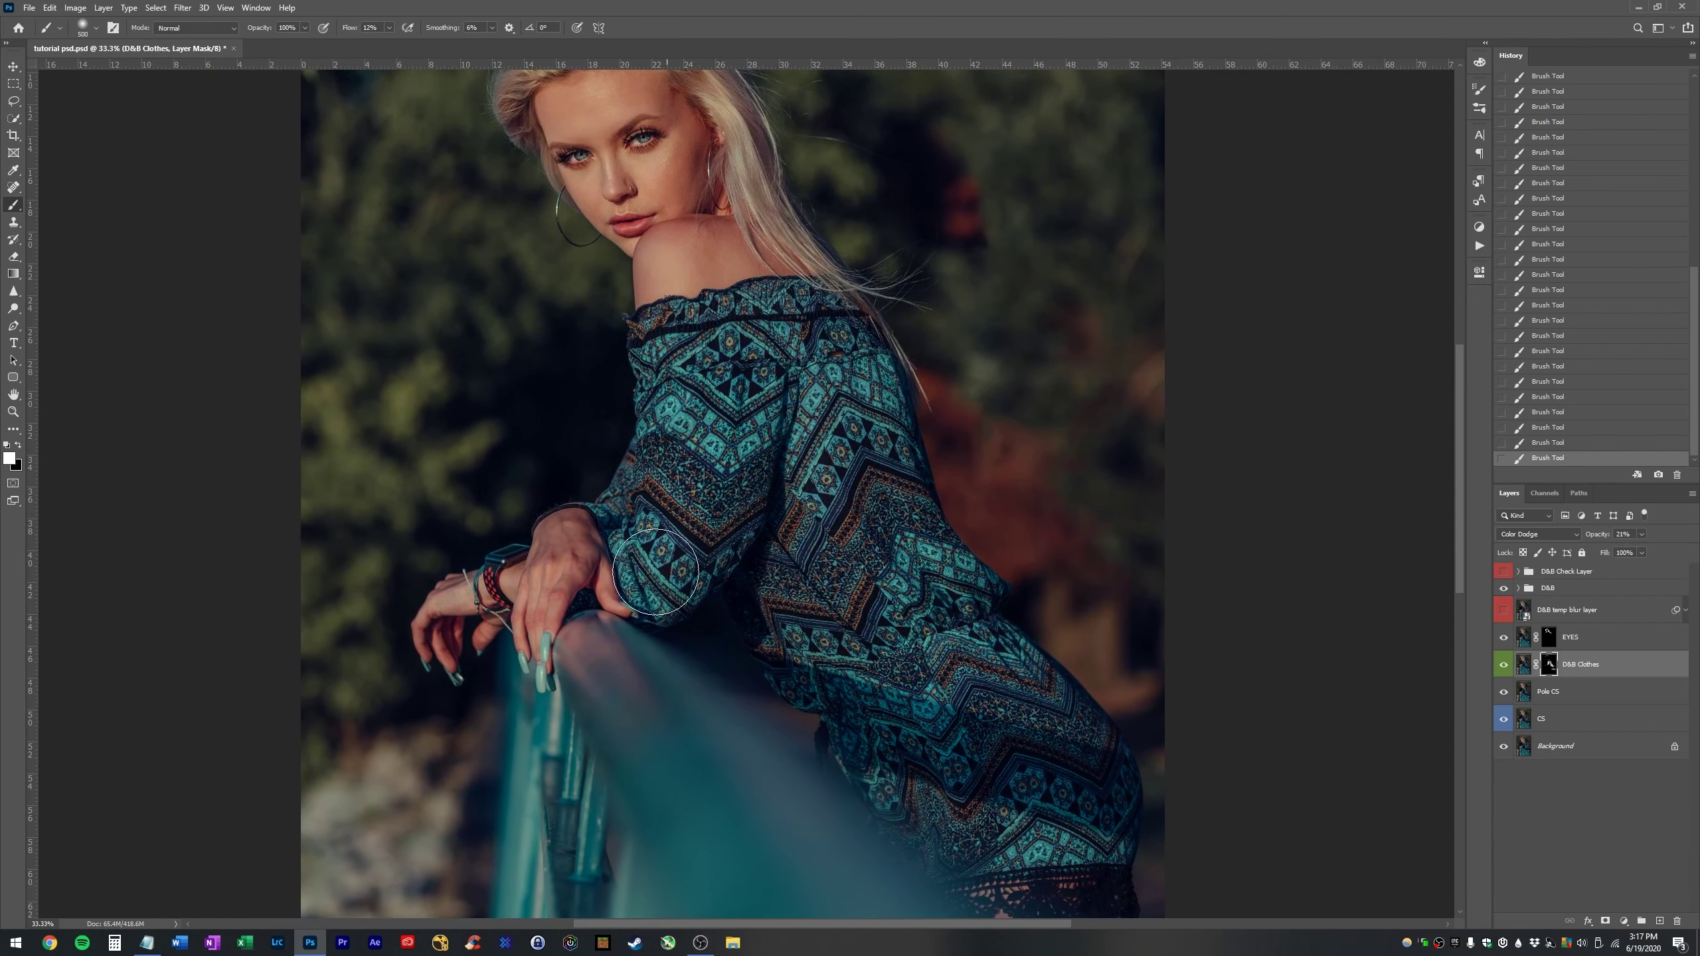
pyautogui.press('[')
pyautogui.press('[')
pyautogui.press('[')
pyautogui.hotkey('ctrl', 'z')
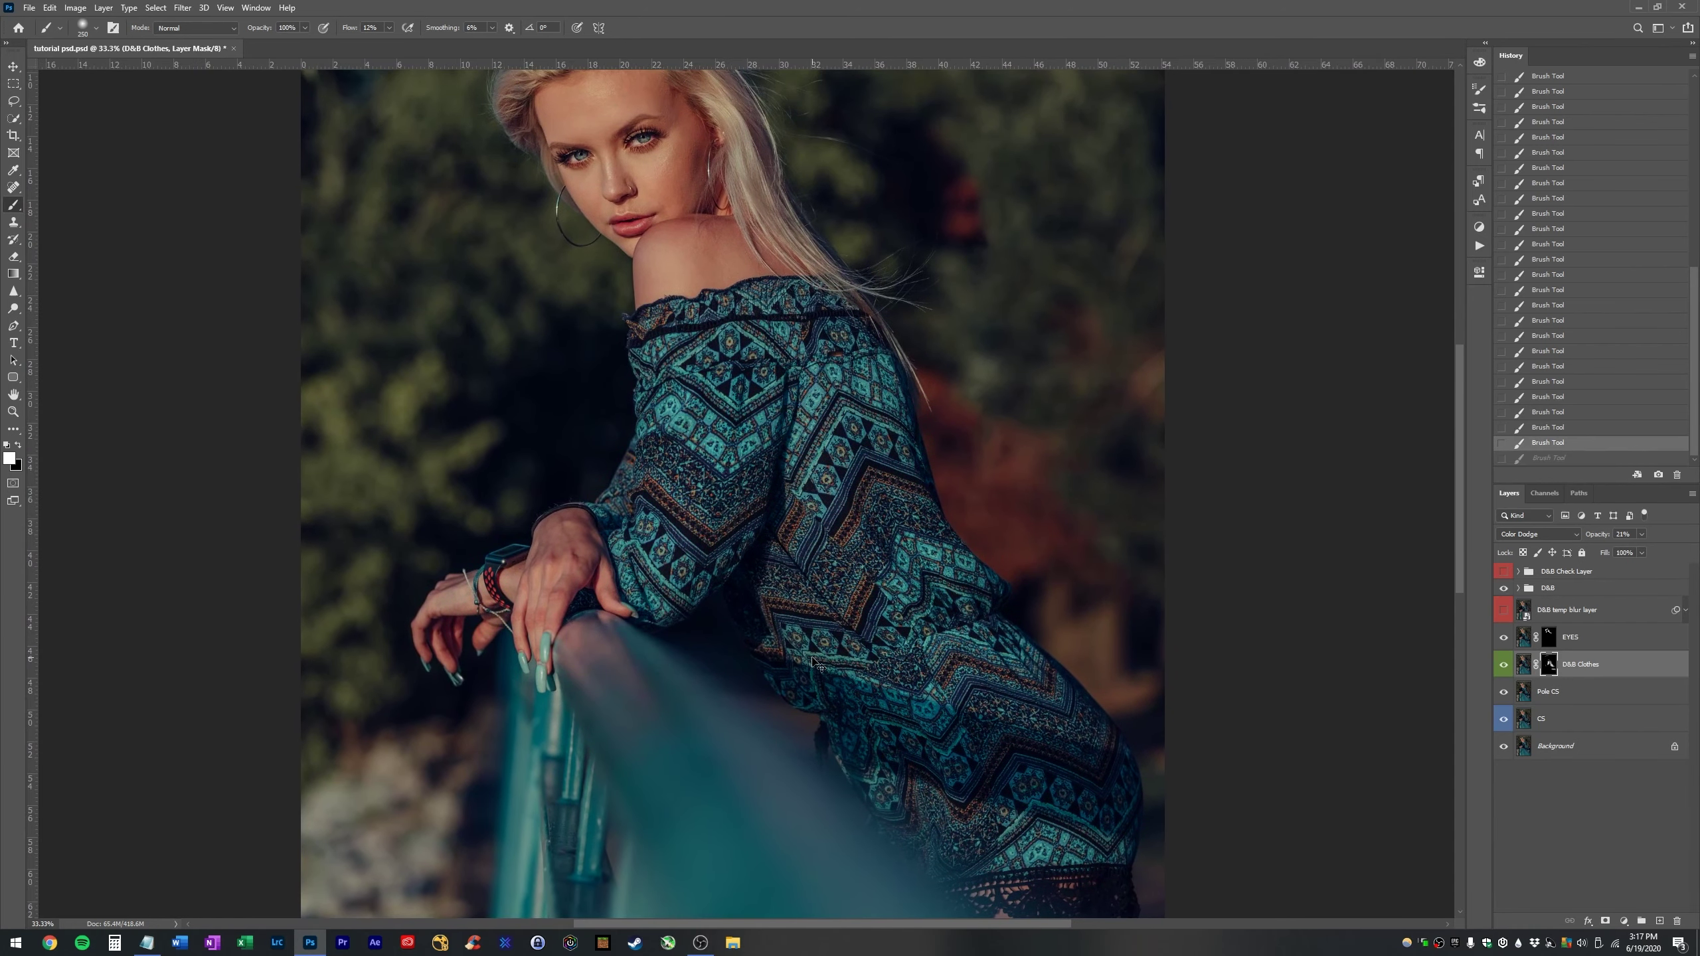
# - Target the D&B Clothes layer pixels instead of its mask and pick the Burn Tool at 3% exposure
pyautogui.hotkey('ctrl', '-')
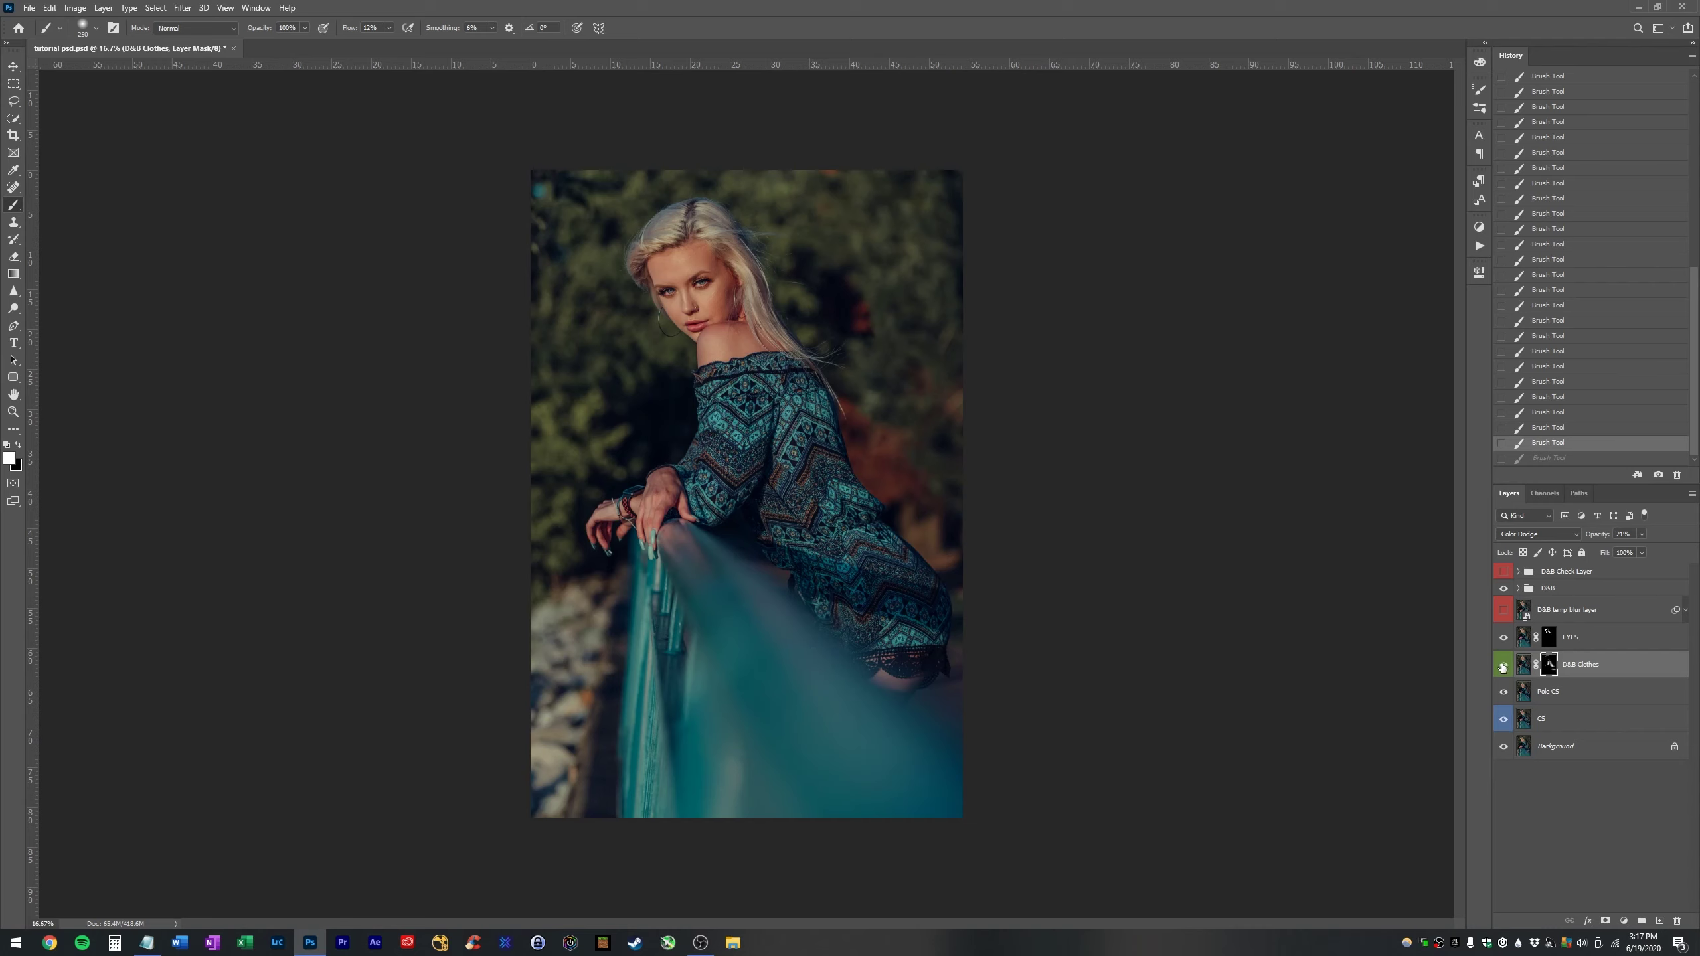
pyautogui.keyDown('alt'); pyautogui.click(797, 446); pyautogui.keyUp('alt')
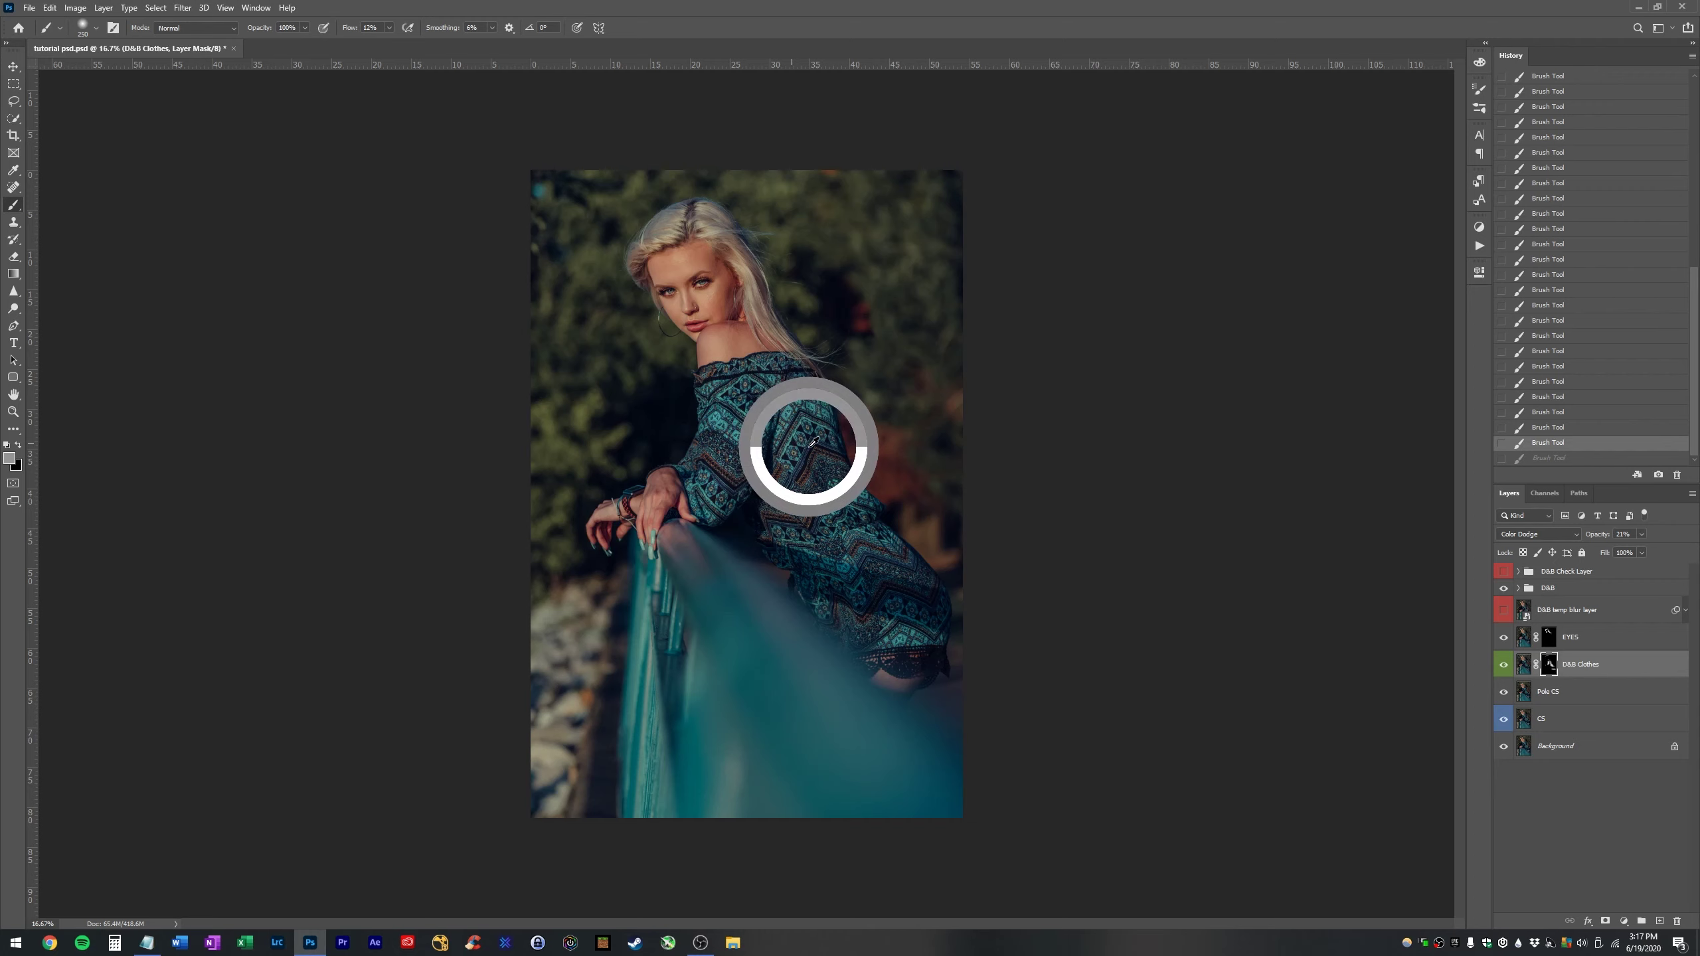
pyautogui.press('z')
pyautogui.moveTo(748, 451); pyautogui.dragTo(780, 454)
pyautogui.press('b')
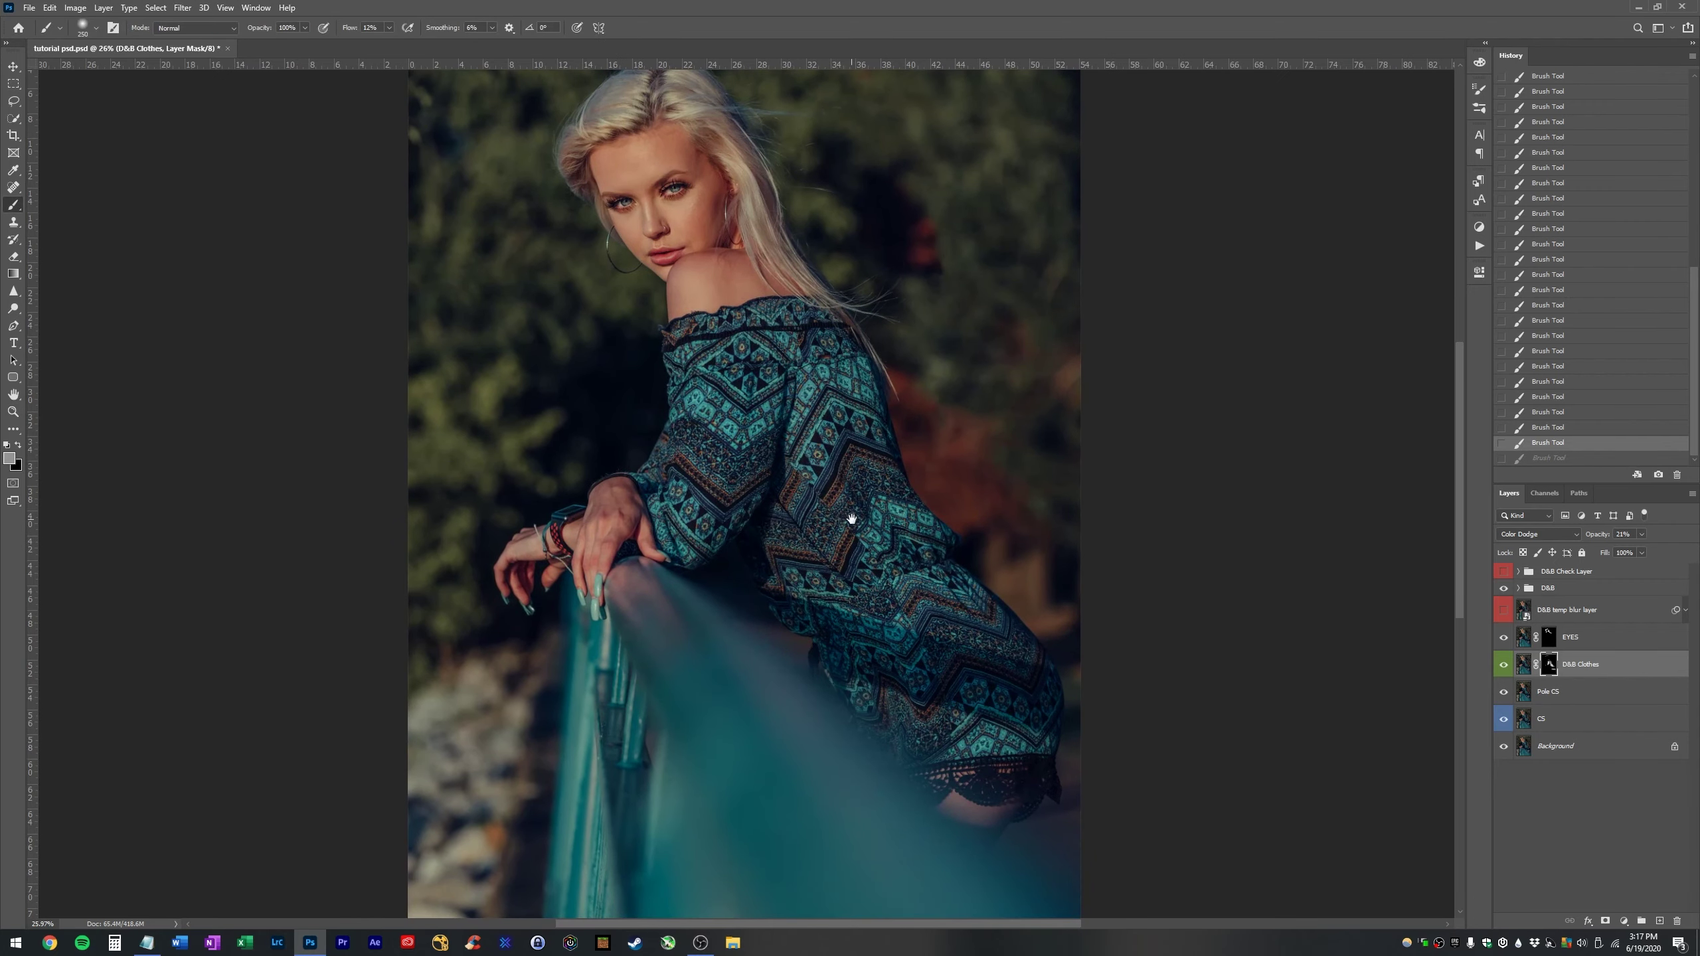
pyautogui.moveTo(861, 511); pyautogui.dragTo(837, 494)
pyautogui.press('v')
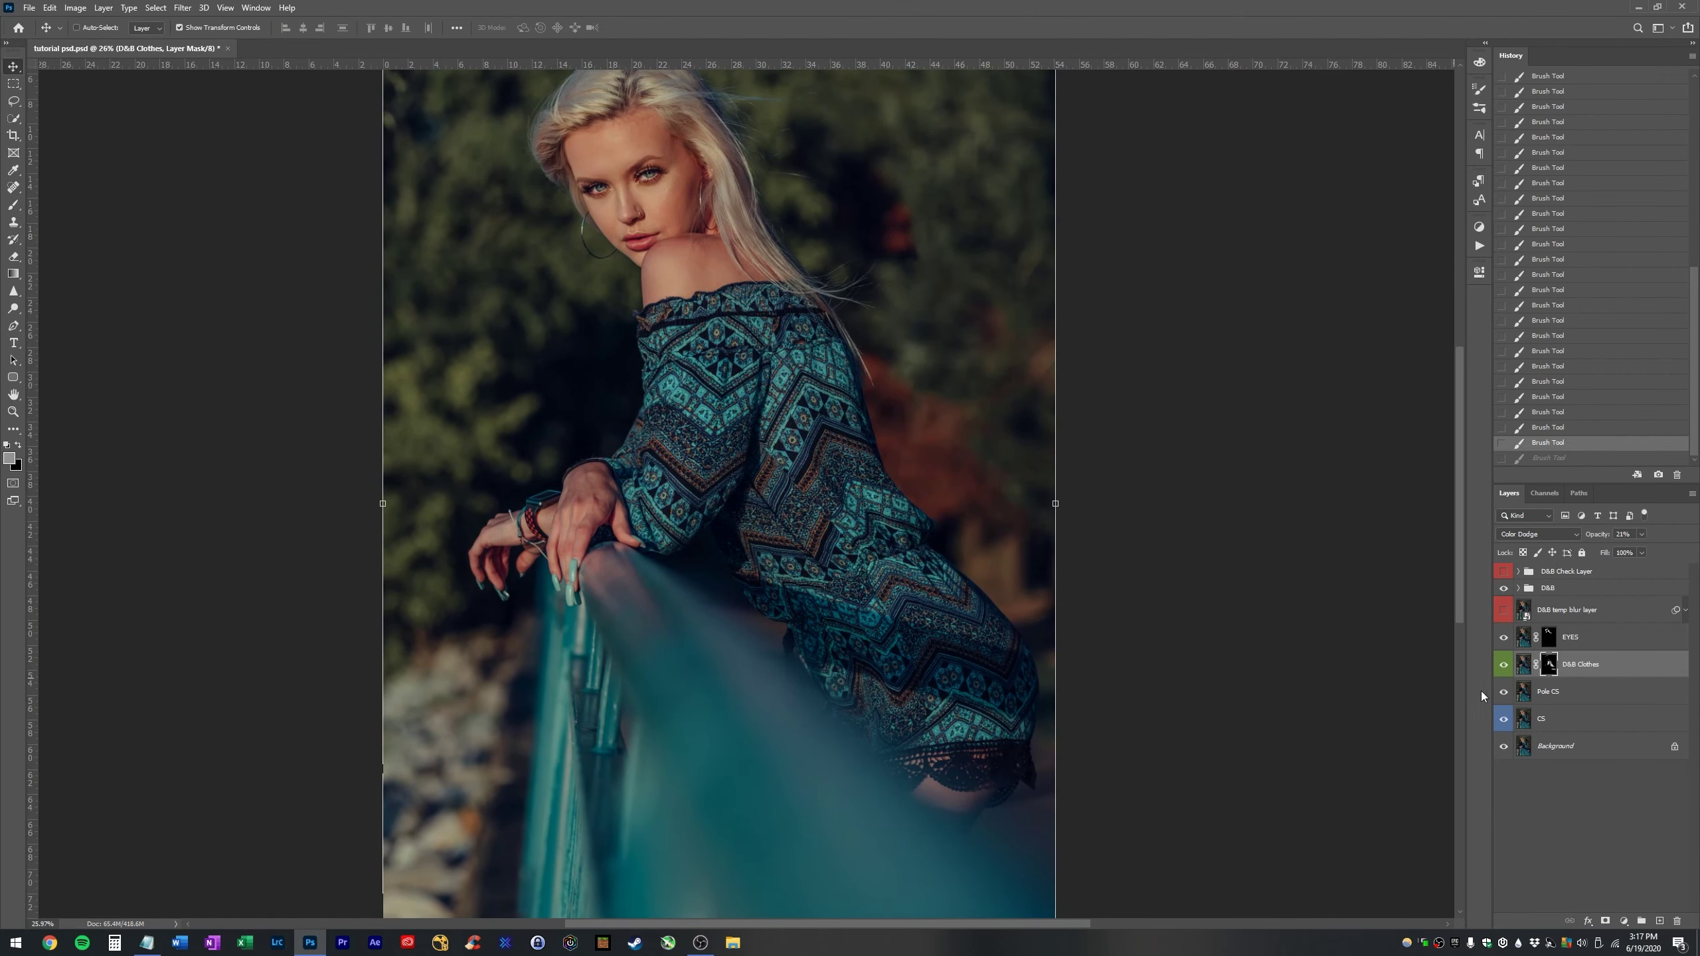
pyautogui.click(1523, 664)
pyautogui.click(20, 312)
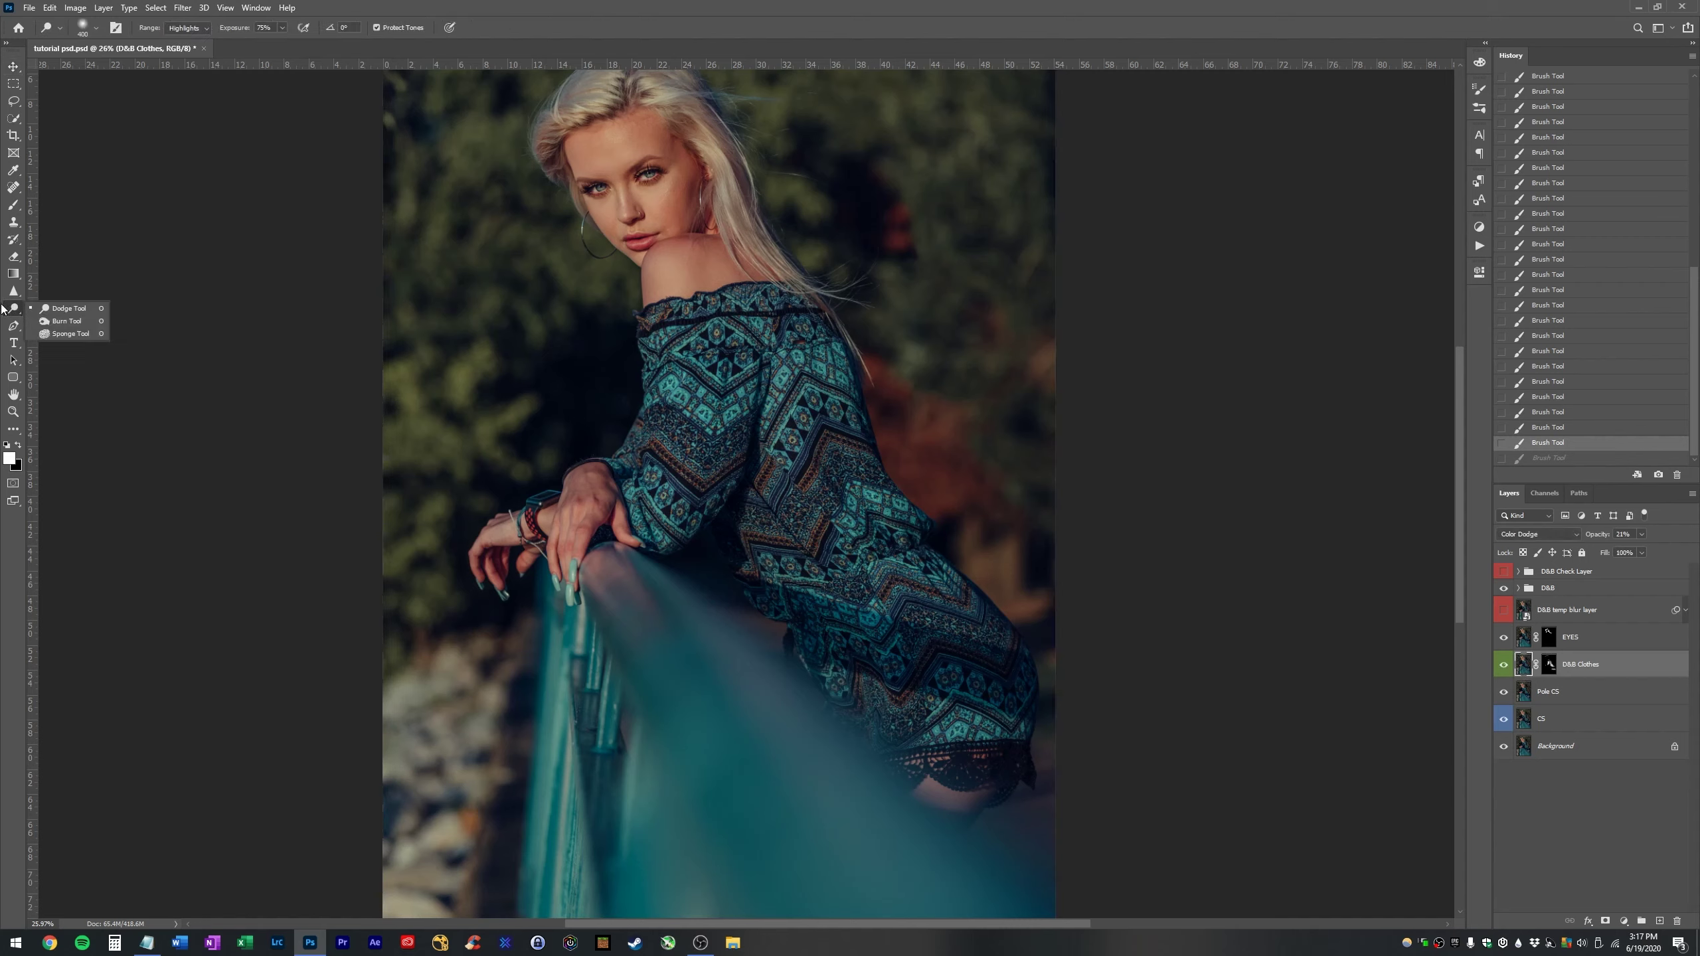
pyautogui.click(67, 320)
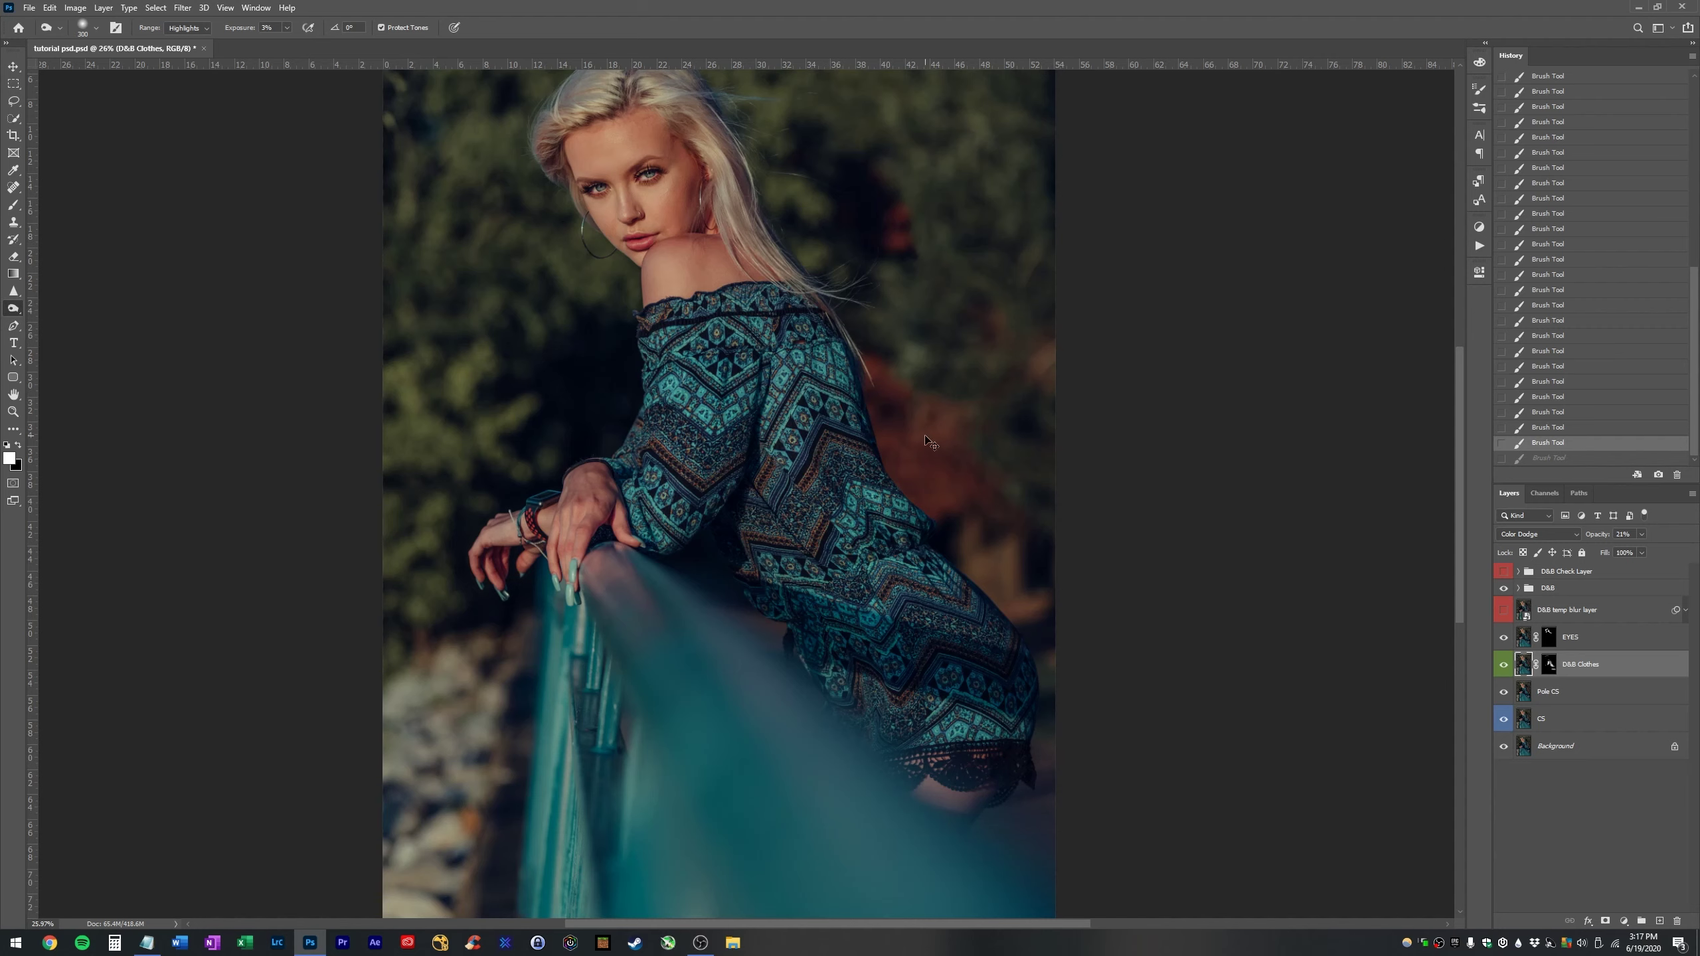
# - Duplicate the D&B Clothes layer and delete the copy's mask without applying it
pyautogui.hotkey('ctrl', 'j')
pyautogui.moveTo(1552, 670); pyautogui.dragTo(1677, 923)
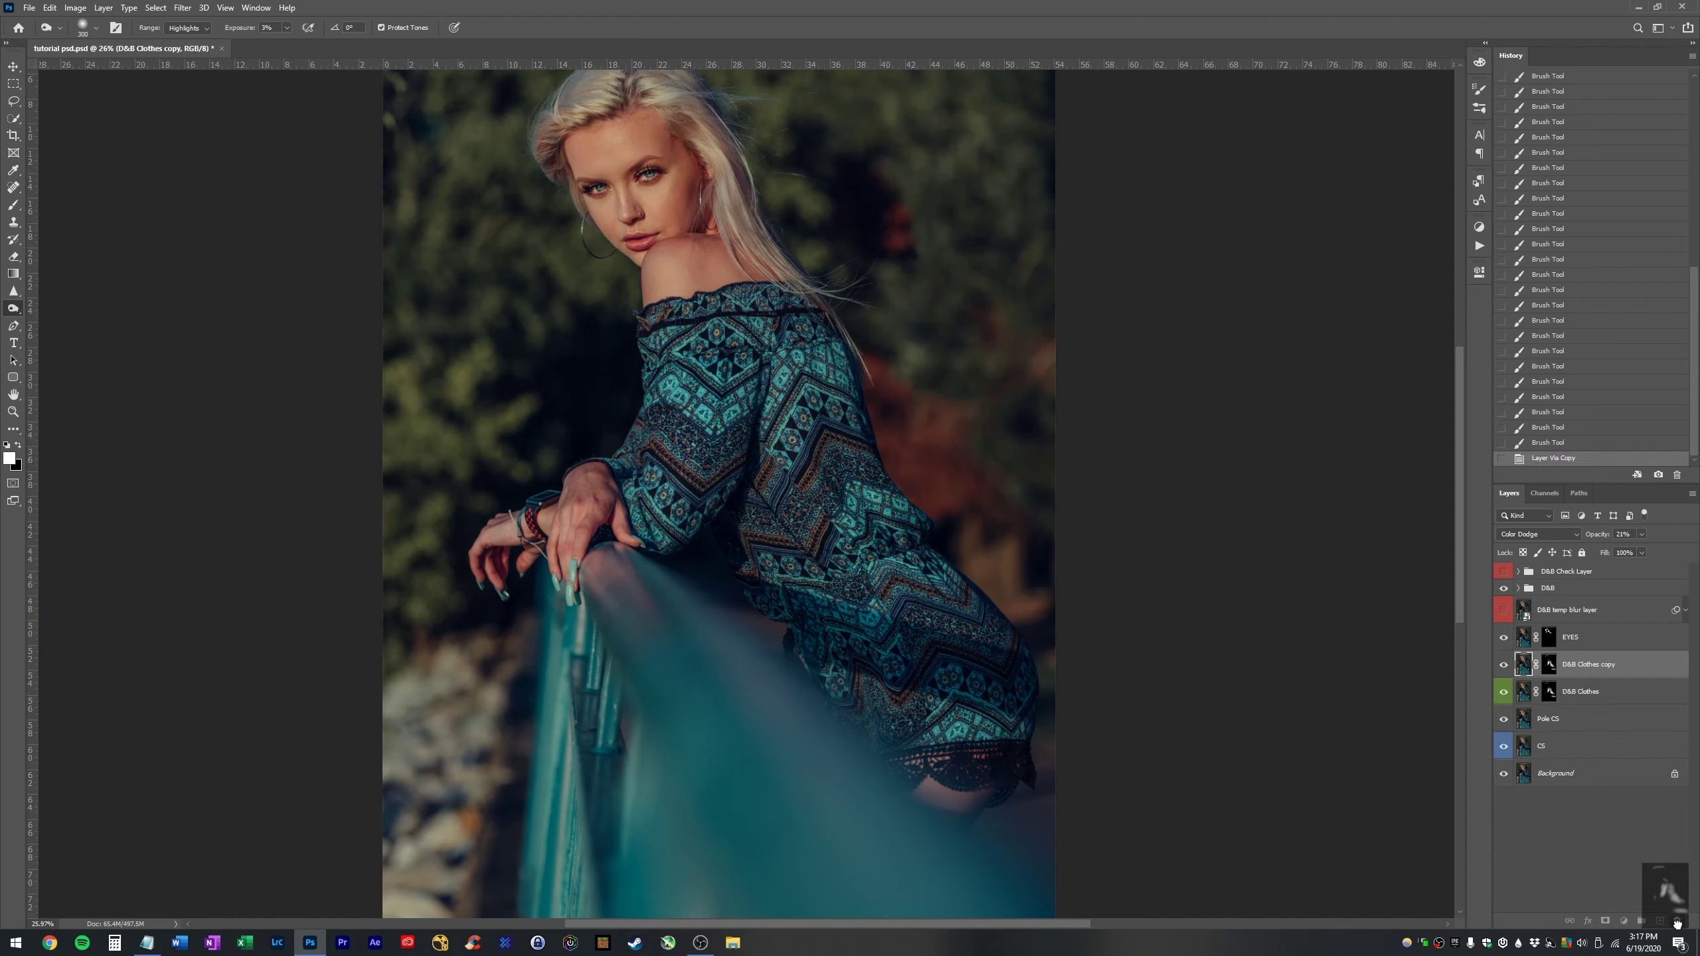
pyautogui.click(905, 343)
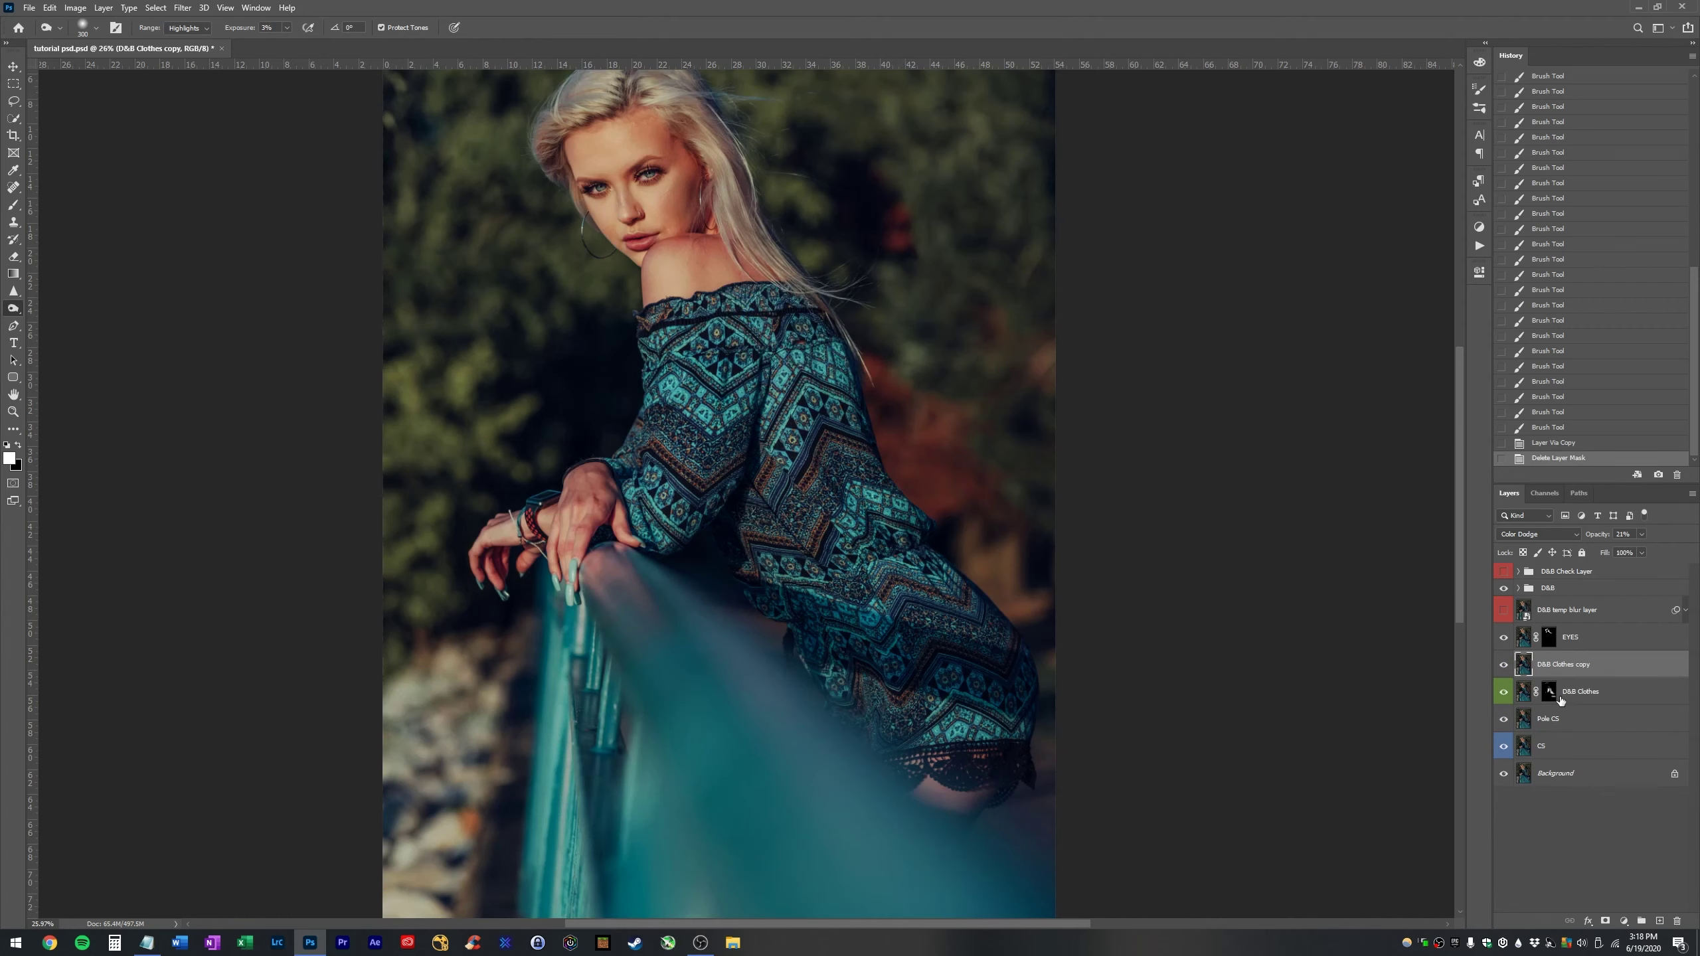
# - Set the copy to Color Burn, compare before and after, and lower opacity to about 30%
pyautogui.click(1538, 534)
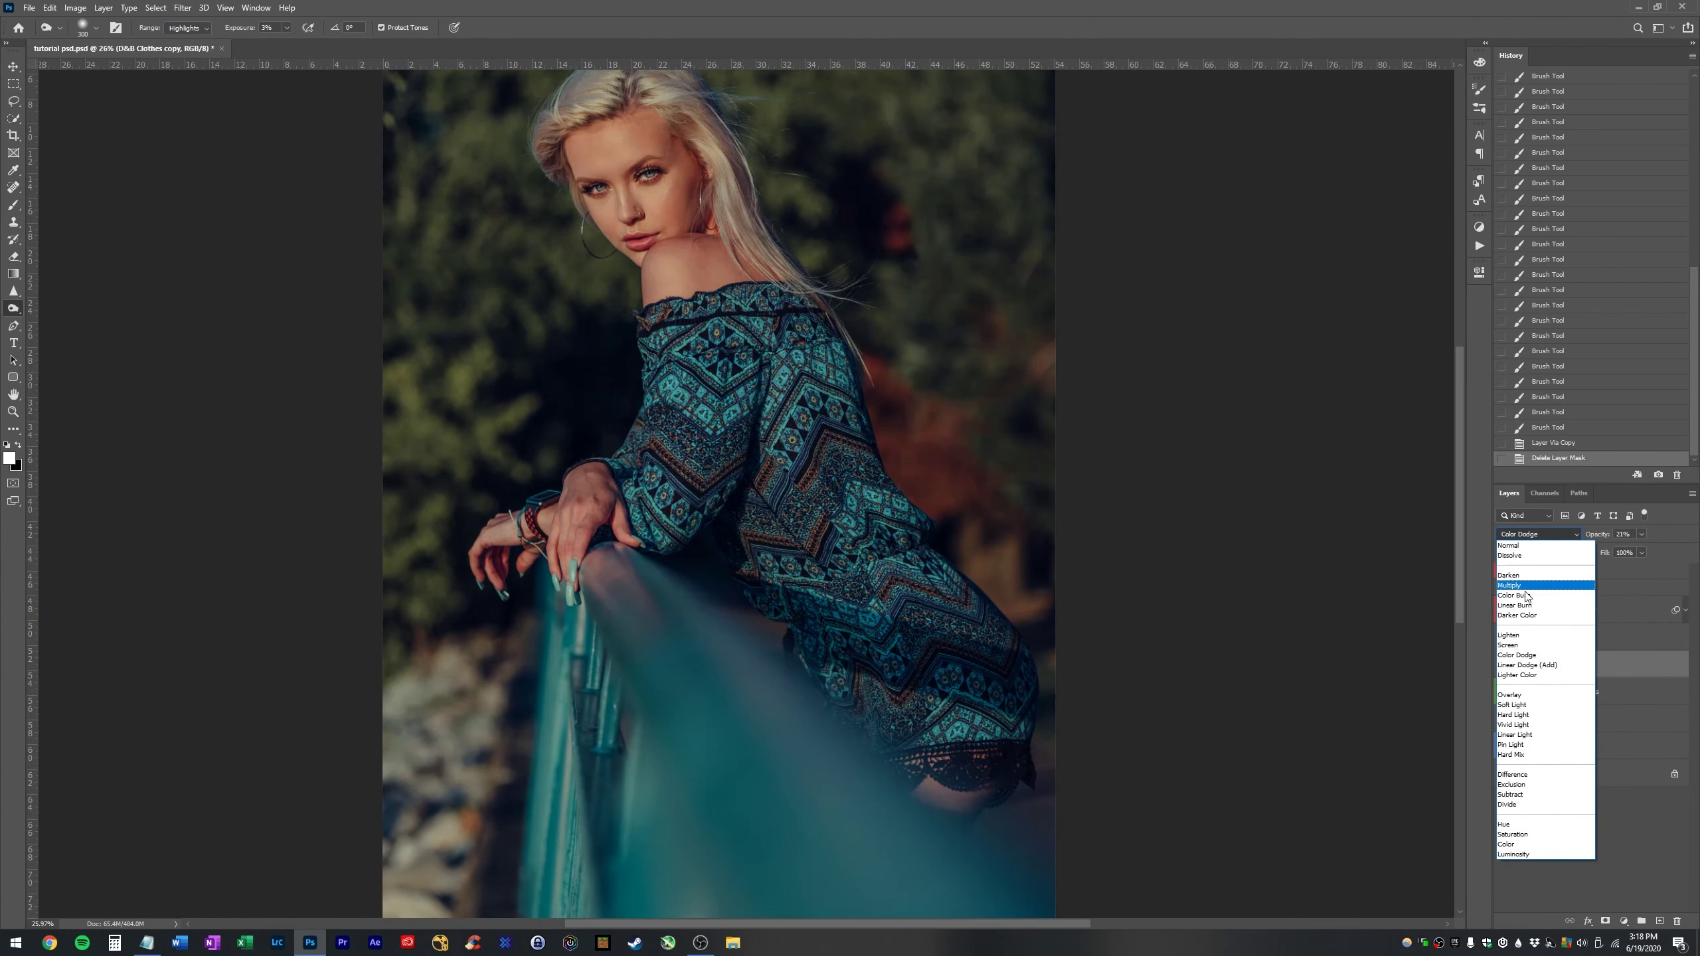
pyautogui.click(1529, 625)
pyautogui.click(1502, 668)
pyautogui.click(1501, 667)
pyautogui.click(1501, 668)
pyautogui.click(1502, 667)
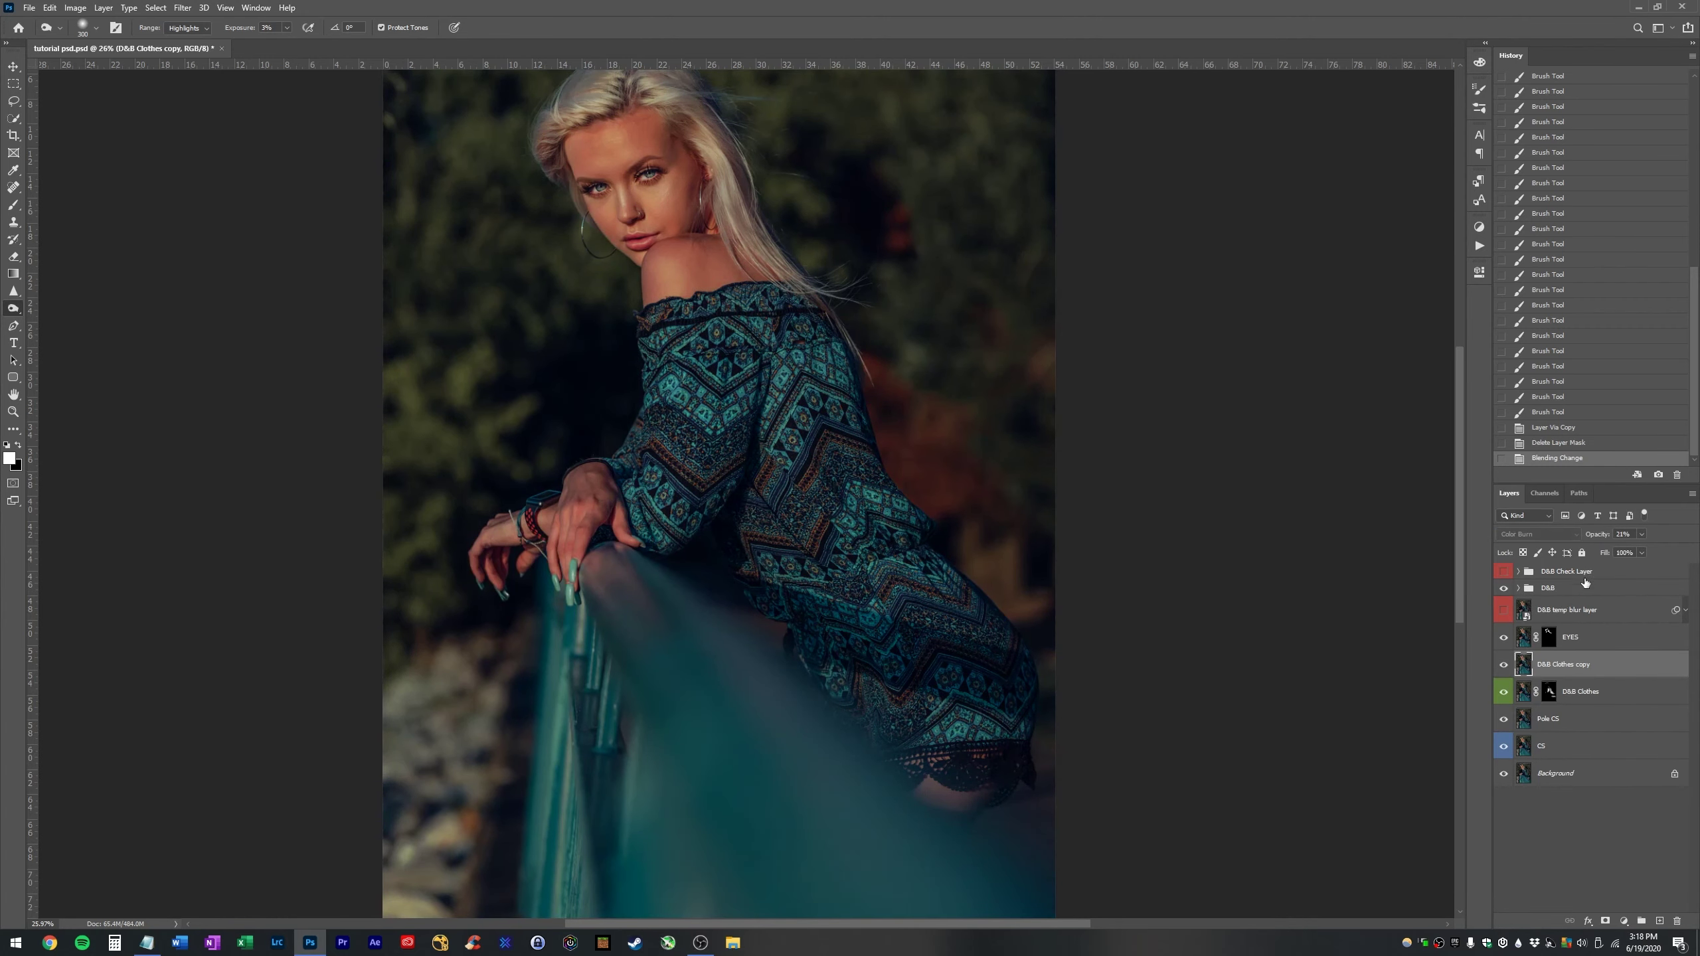
pyautogui.moveTo(1598, 540); pyautogui.dragTo(1589, 541)
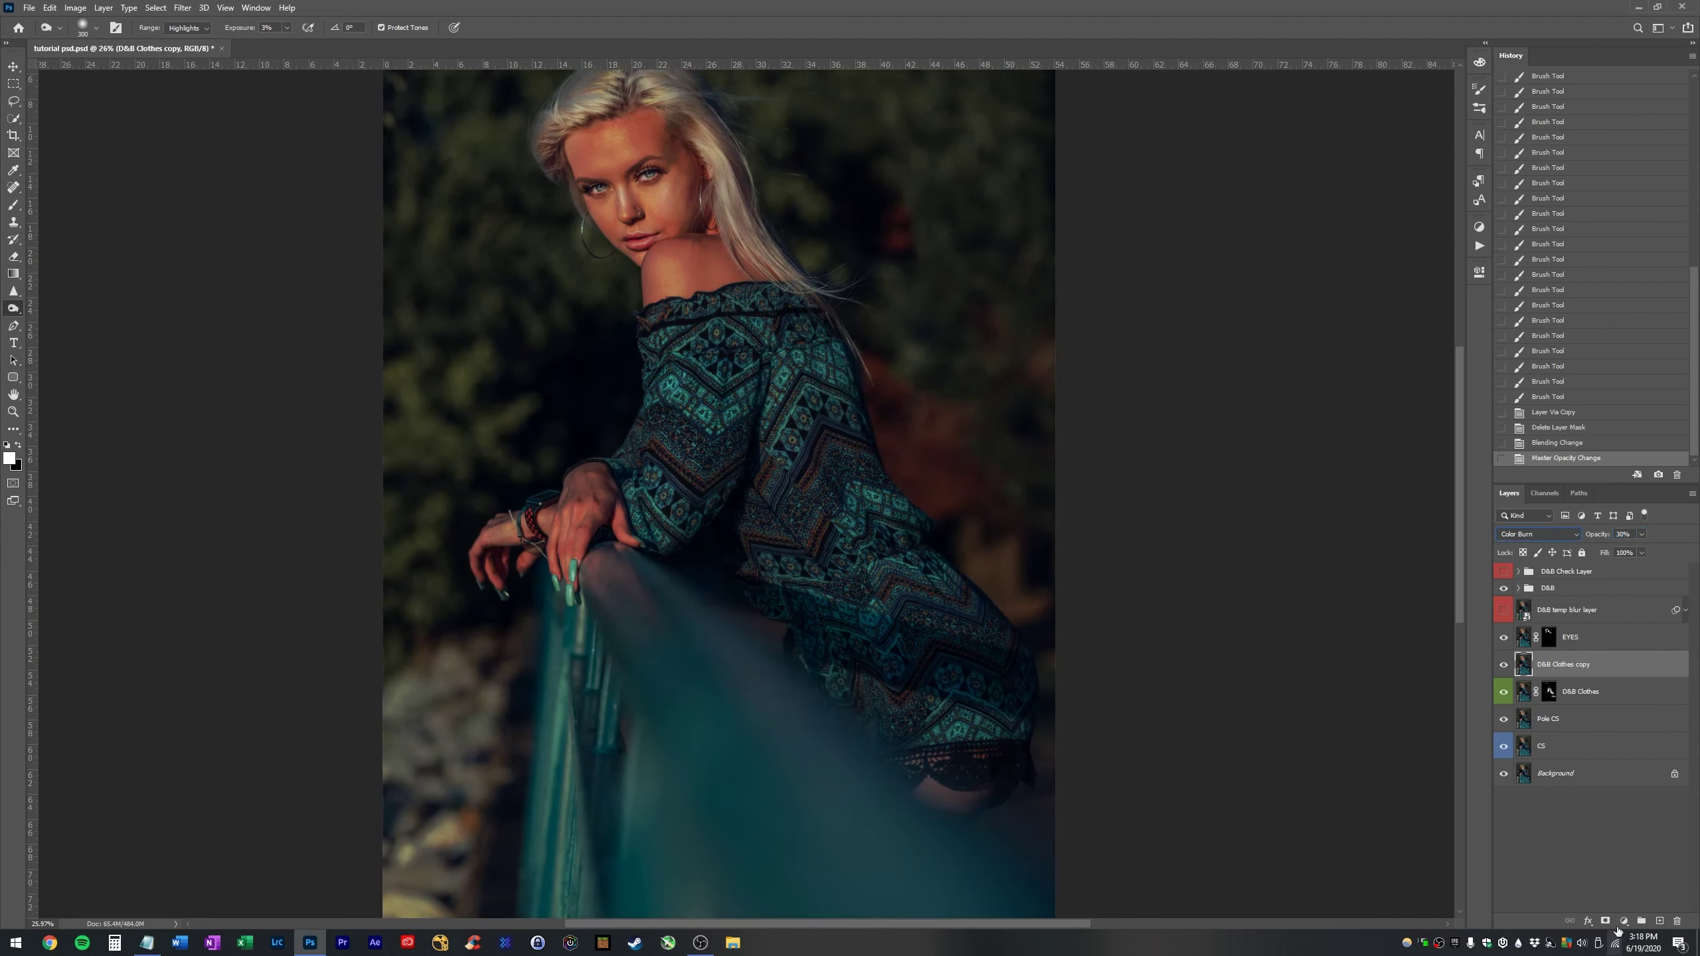
# - Hide the Color Burn copy behind a black mask and set white as the brush colour
pyautogui.keyDown('alt'); pyautogui.click(1605, 922); pyautogui.keyUp('alt')
pyautogui.press('b')
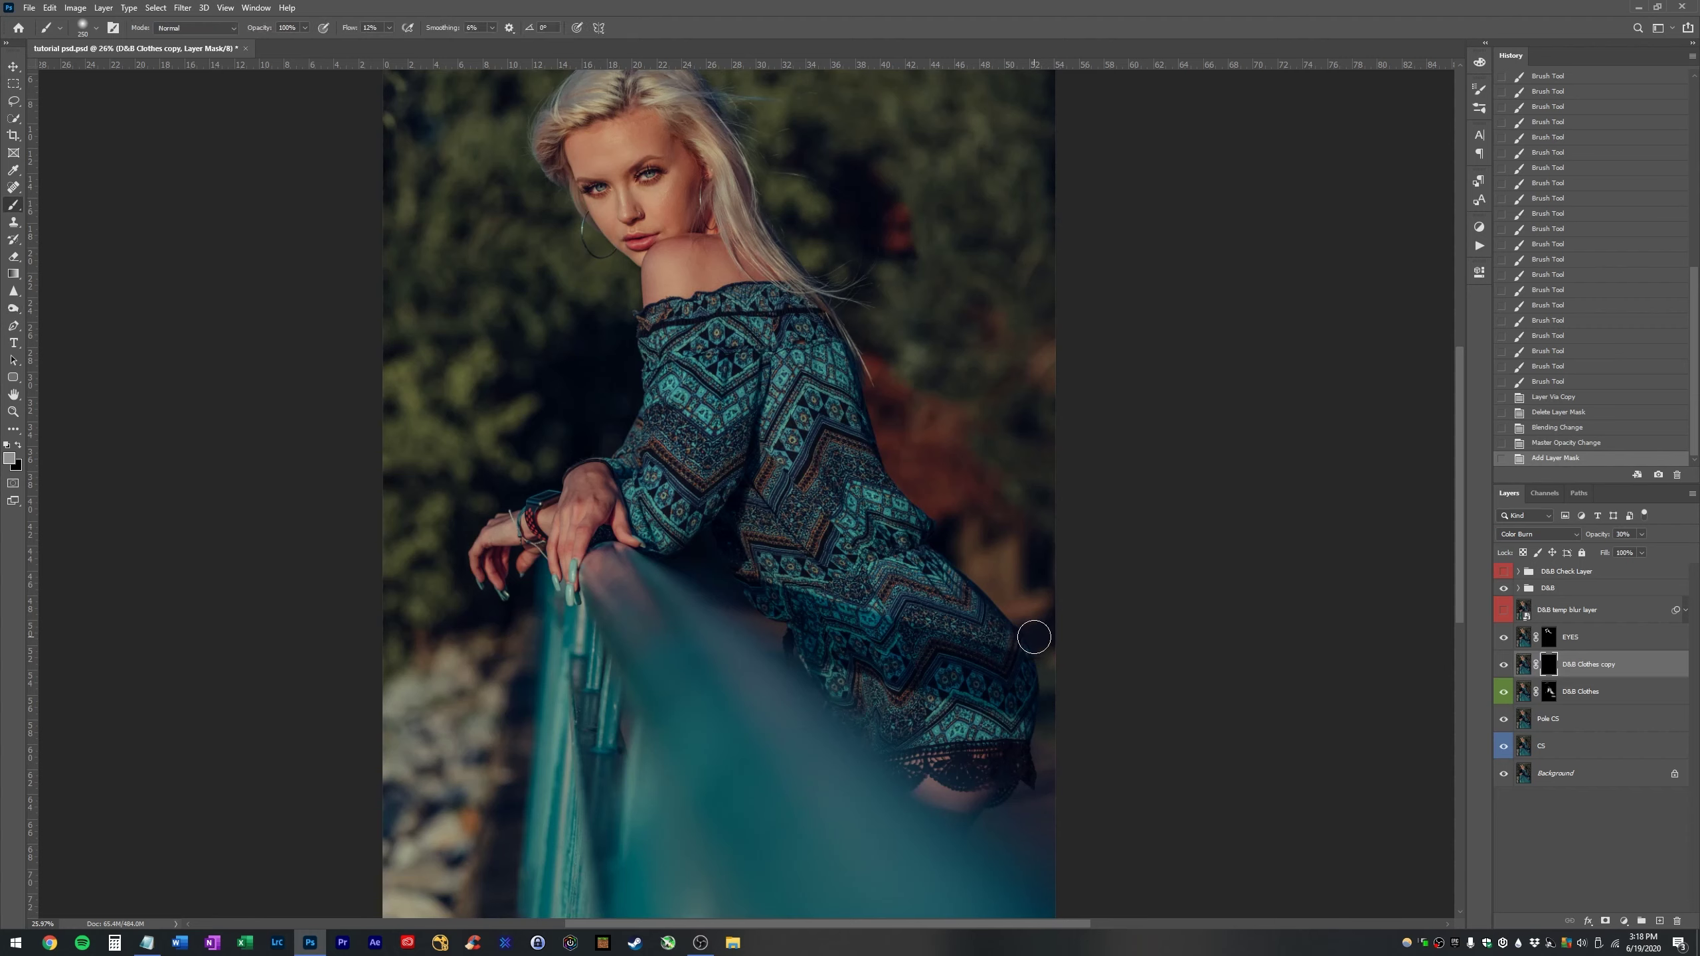
pyautogui.press('d')
pyautogui.press('x')
pyautogui.press(']')
pyautogui.moveTo(955, 688)
pyautogui.mouseDown()
pyautogui.moveTo(1017, 731)
pyautogui.moveTo(955, 687)
pyautogui.mouseUp()
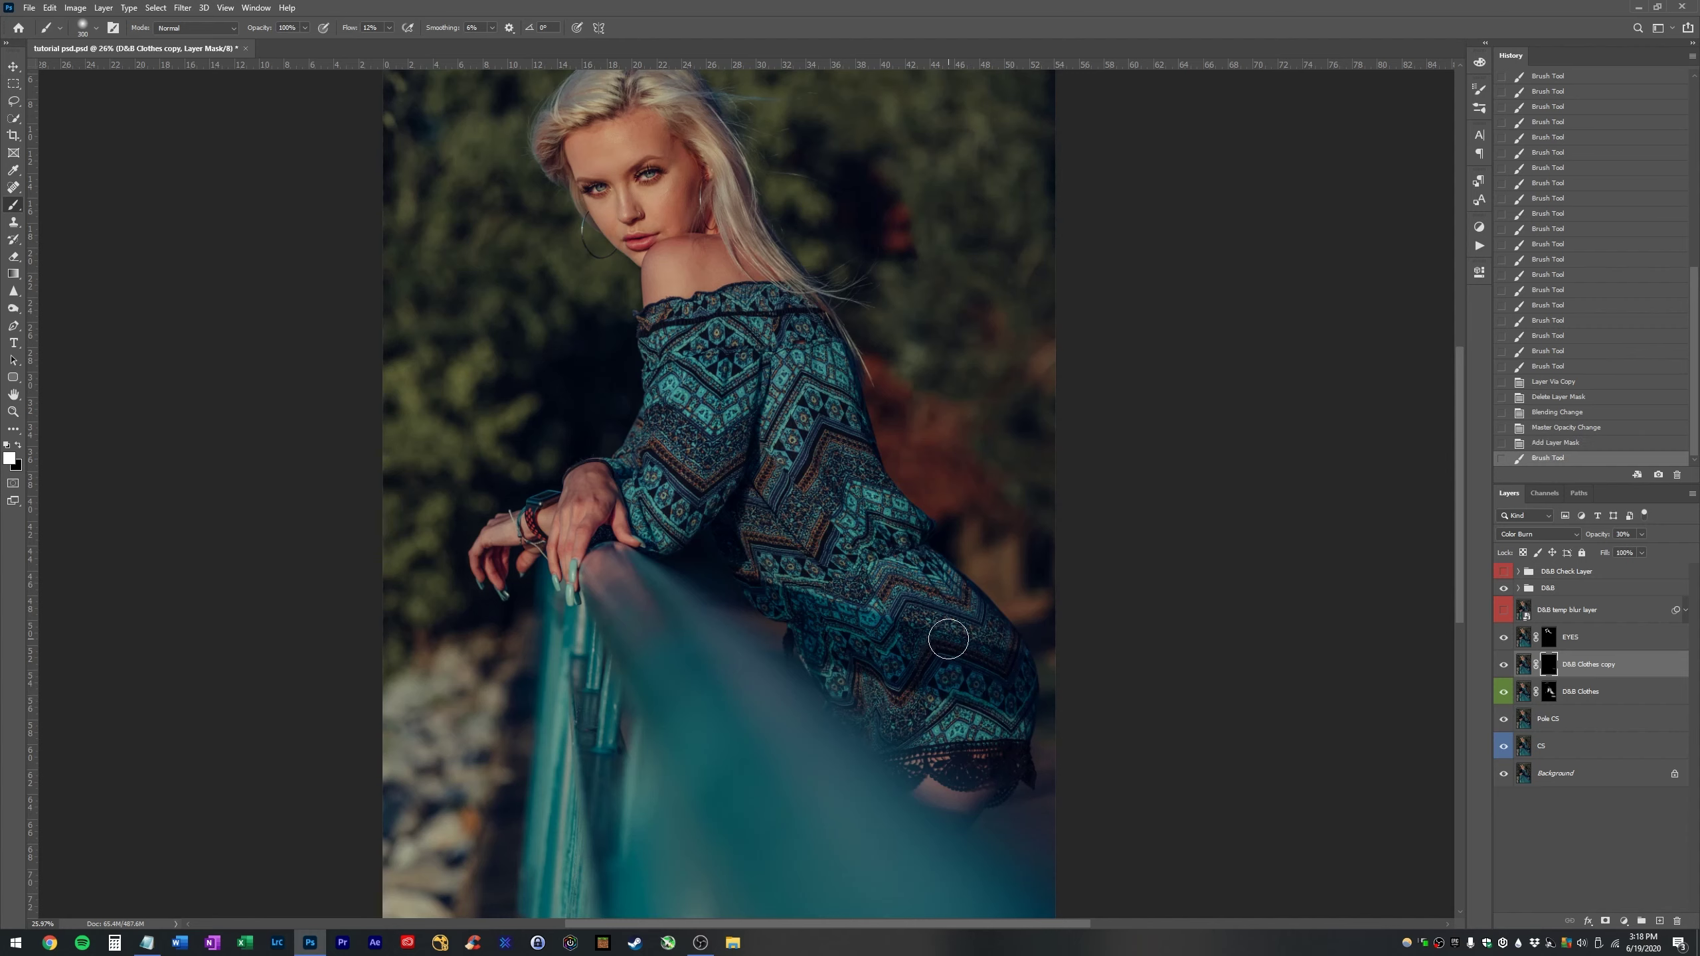
pyautogui.hotkey('ctrl', 'z')
# - Paint the darkening back along the sleeve edge and cuff with progressively smaller brushes
pyautogui.press('[')
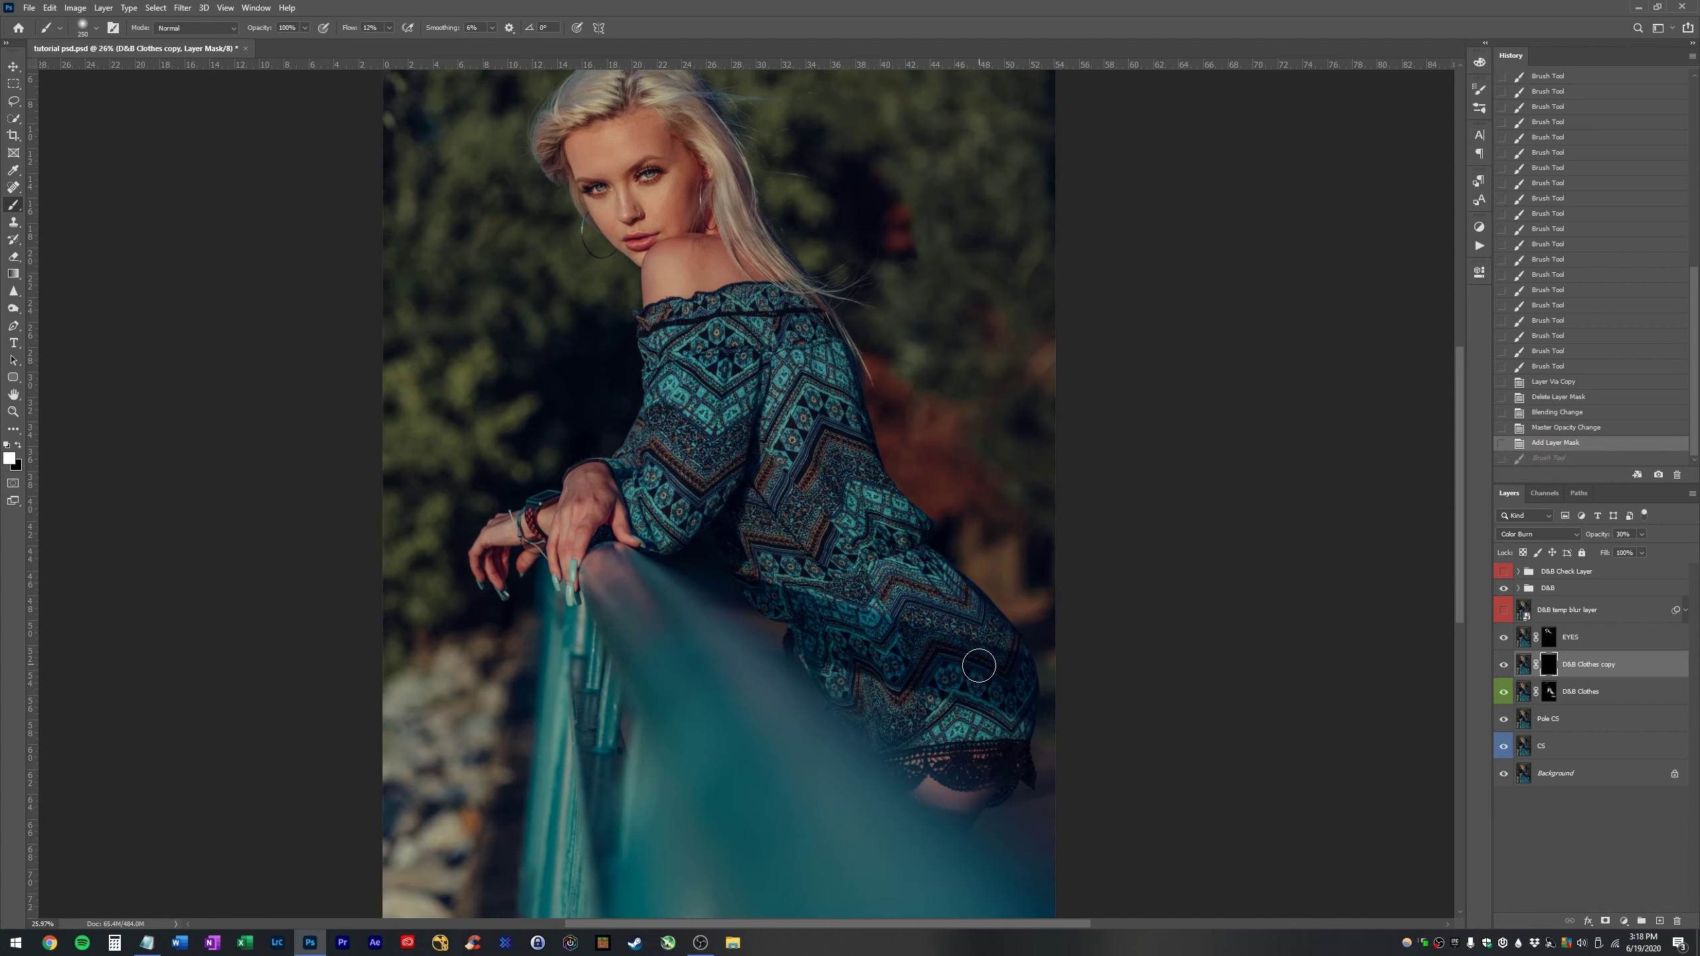
pyautogui.moveTo(884, 635); pyautogui.dragTo(927, 672)
pyautogui.moveTo(791, 626)
pyautogui.mouseDown()
pyautogui.moveTo(929, 657)
pyautogui.moveTo(904, 648)
pyautogui.mouseUp()
pyautogui.moveTo(731, 412)
pyautogui.mouseDown()
pyautogui.moveTo(728, 524)
pyautogui.moveTo(742, 469)
pyautogui.moveTo(693, 532)
pyautogui.mouseUp()
pyautogui.press('[')
pyautogui.press('[')
pyautogui.press('[')
pyautogui.press('[')
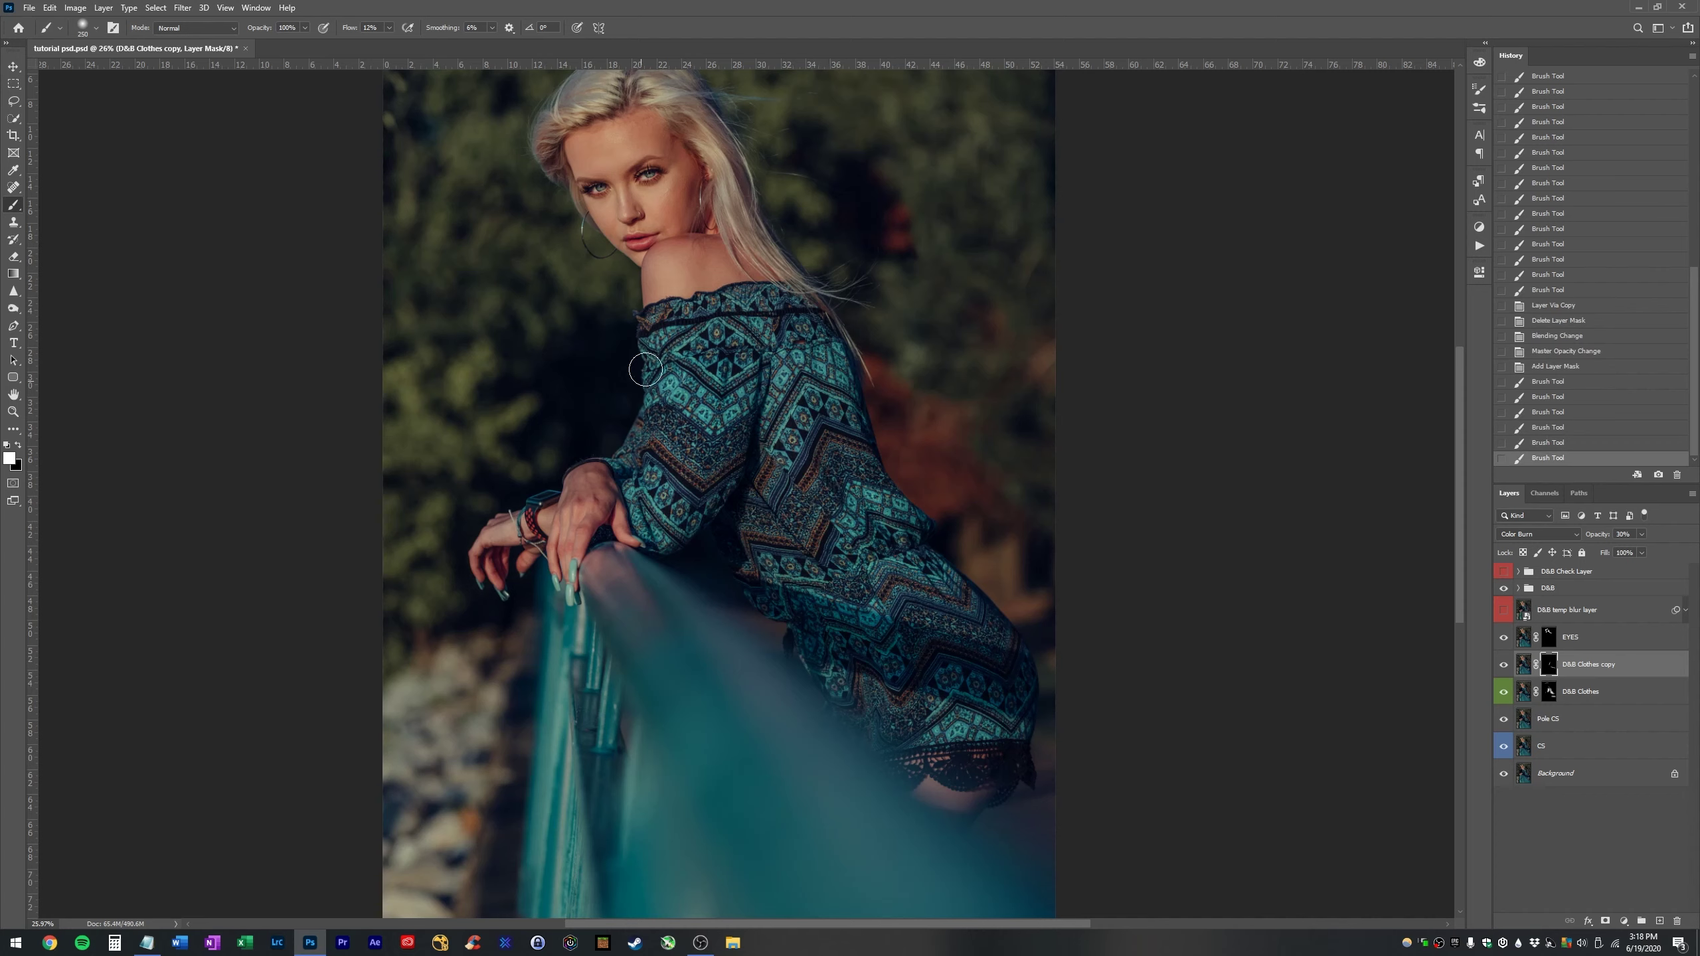
pyautogui.moveTo(644, 371); pyautogui.dragTo(632, 469)
pyautogui.press('[')
pyautogui.press('[')
pyautogui.moveTo(633, 452); pyautogui.dragTo(632, 471)
pyautogui.moveTo(633, 451)
pyautogui.mouseDown()
pyautogui.moveTo(633, 471)
pyautogui.moveTo(634, 456)
pyautogui.mouseUp()
pyautogui.moveTo(633, 470)
pyautogui.mouseDown()
pyautogui.moveTo(647, 440)
pyautogui.moveTo(641, 456)
pyautogui.mouseUp()
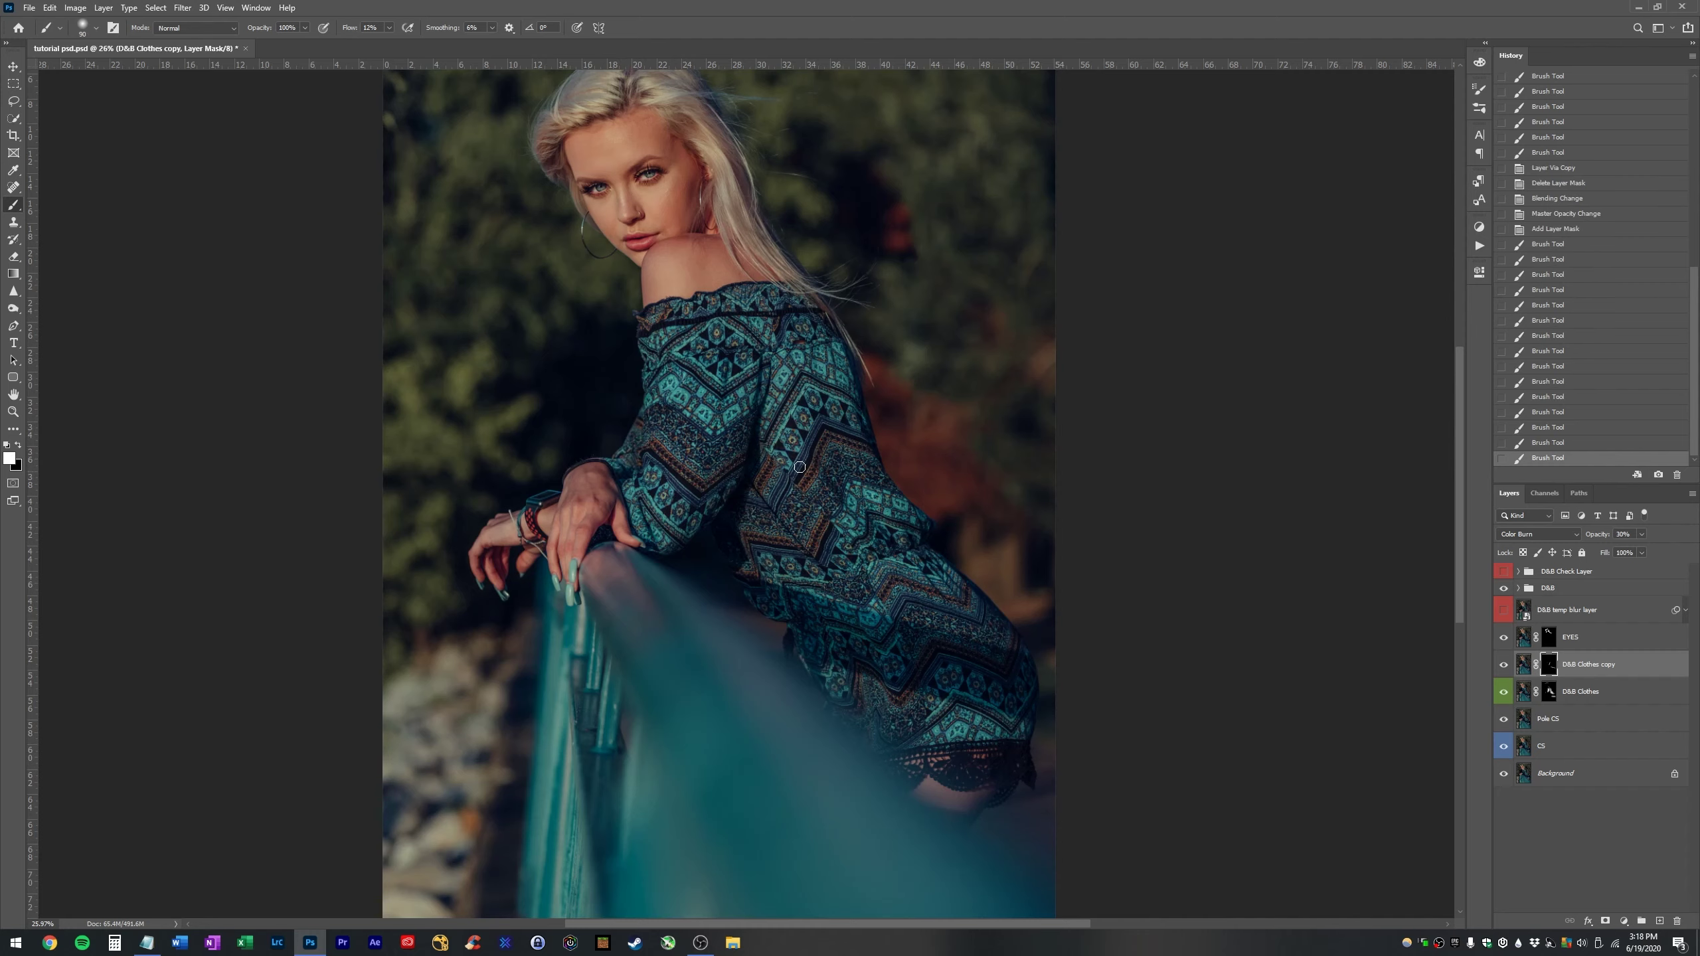
# - Darken a few more areas of the dress with a larger brush
pyautogui.press(']')
pyautogui.click(761, 402)
pyautogui.moveTo(755, 342); pyautogui.dragTo(768, 391)
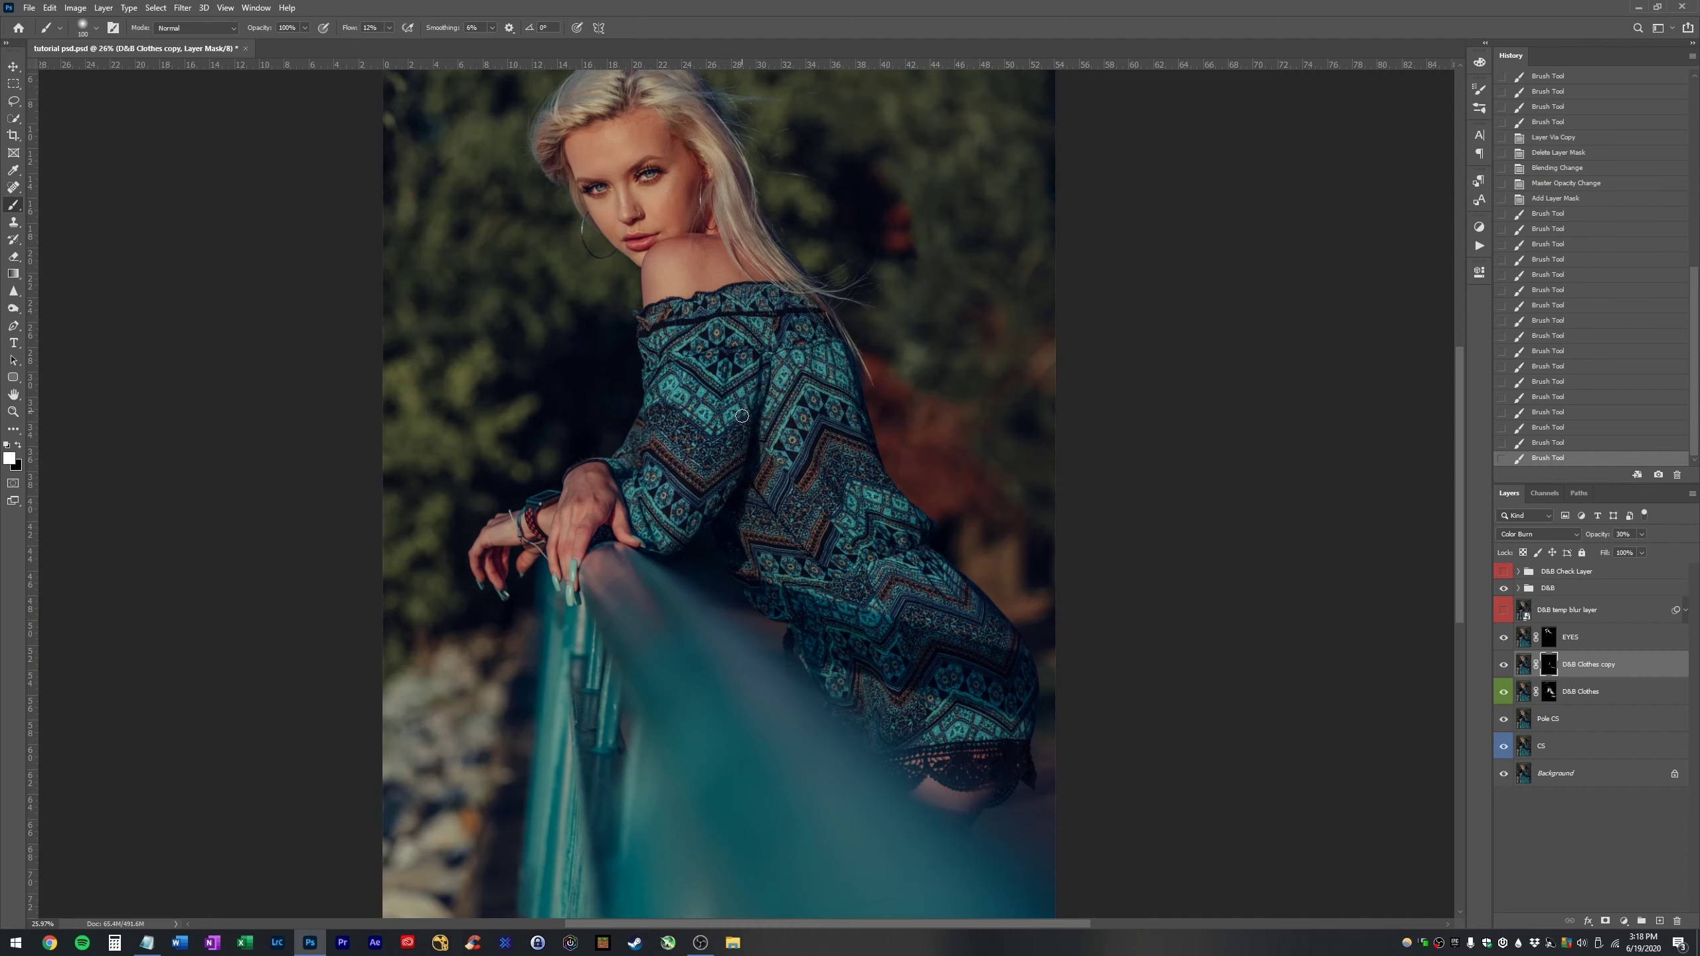
pyautogui.press(']')
pyautogui.press(']')
pyautogui.press(']')
pyautogui.press(']')
pyautogui.moveTo(850, 570)
pyautogui.mouseDown()
pyautogui.moveTo(894, 467)
pyautogui.moveTo(795, 443)
pyautogui.moveTo(826, 442)
pyautogui.mouseUp()
pyautogui.click(827, 442)
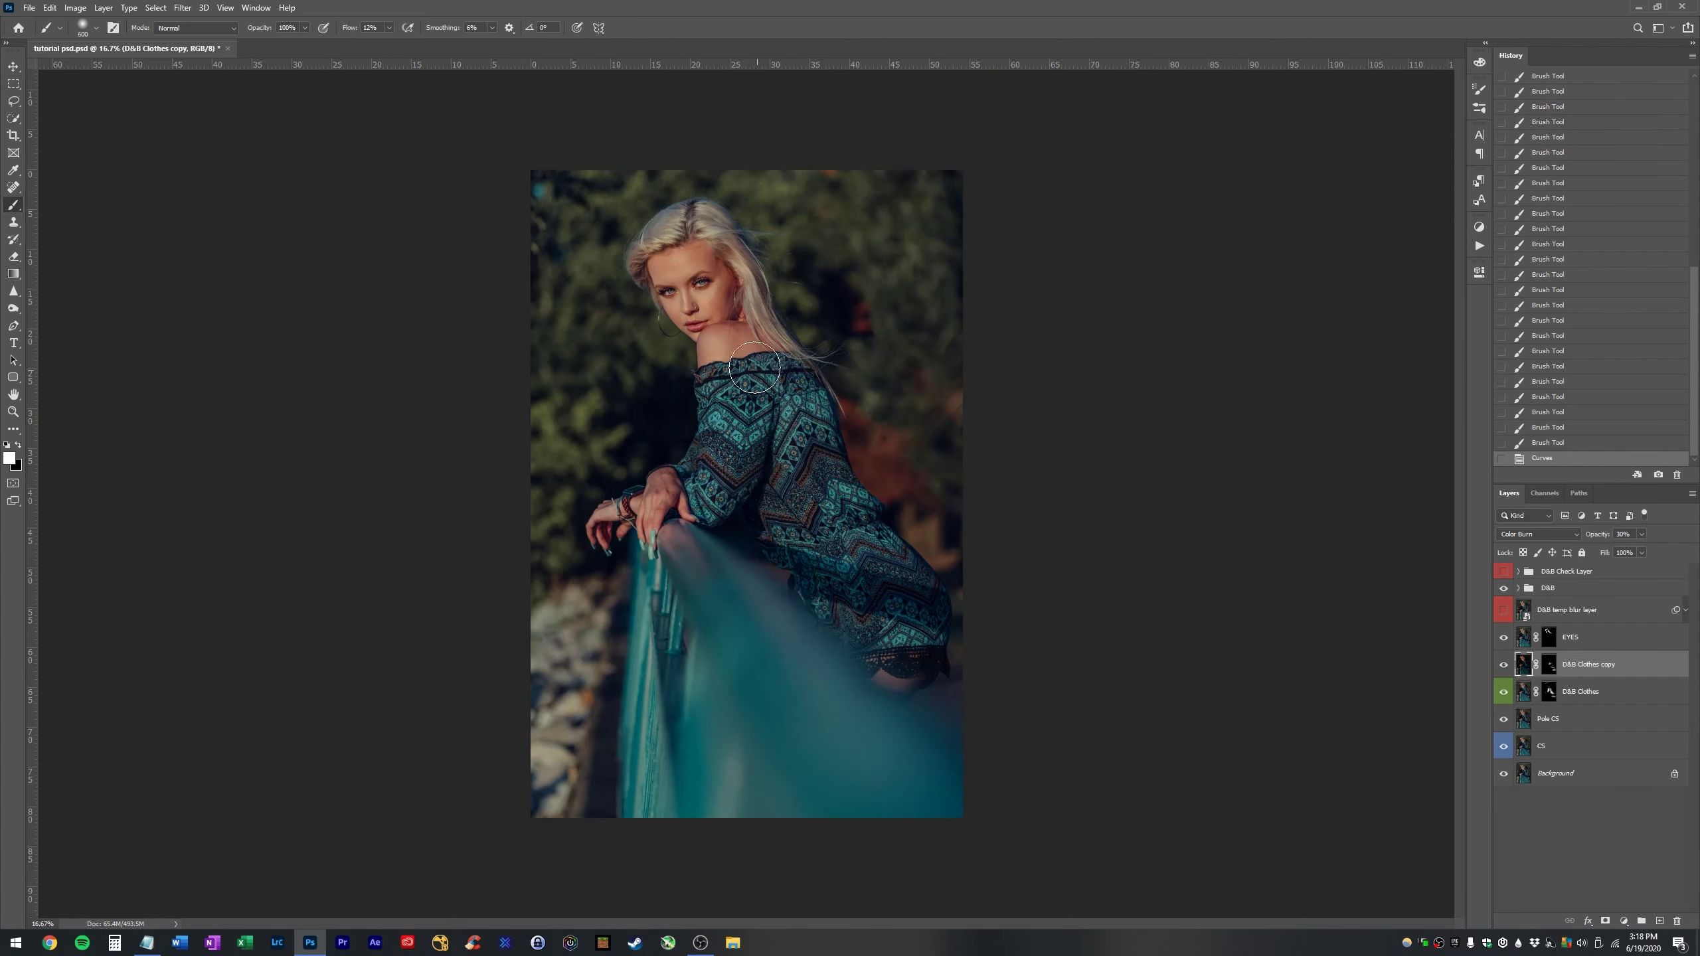
# - Fit the photo in the window and save a new History snapshot of the retouching
pyautogui.press('v')
pyautogui.press('b')
pyautogui.hotkey('ctrl', '0')
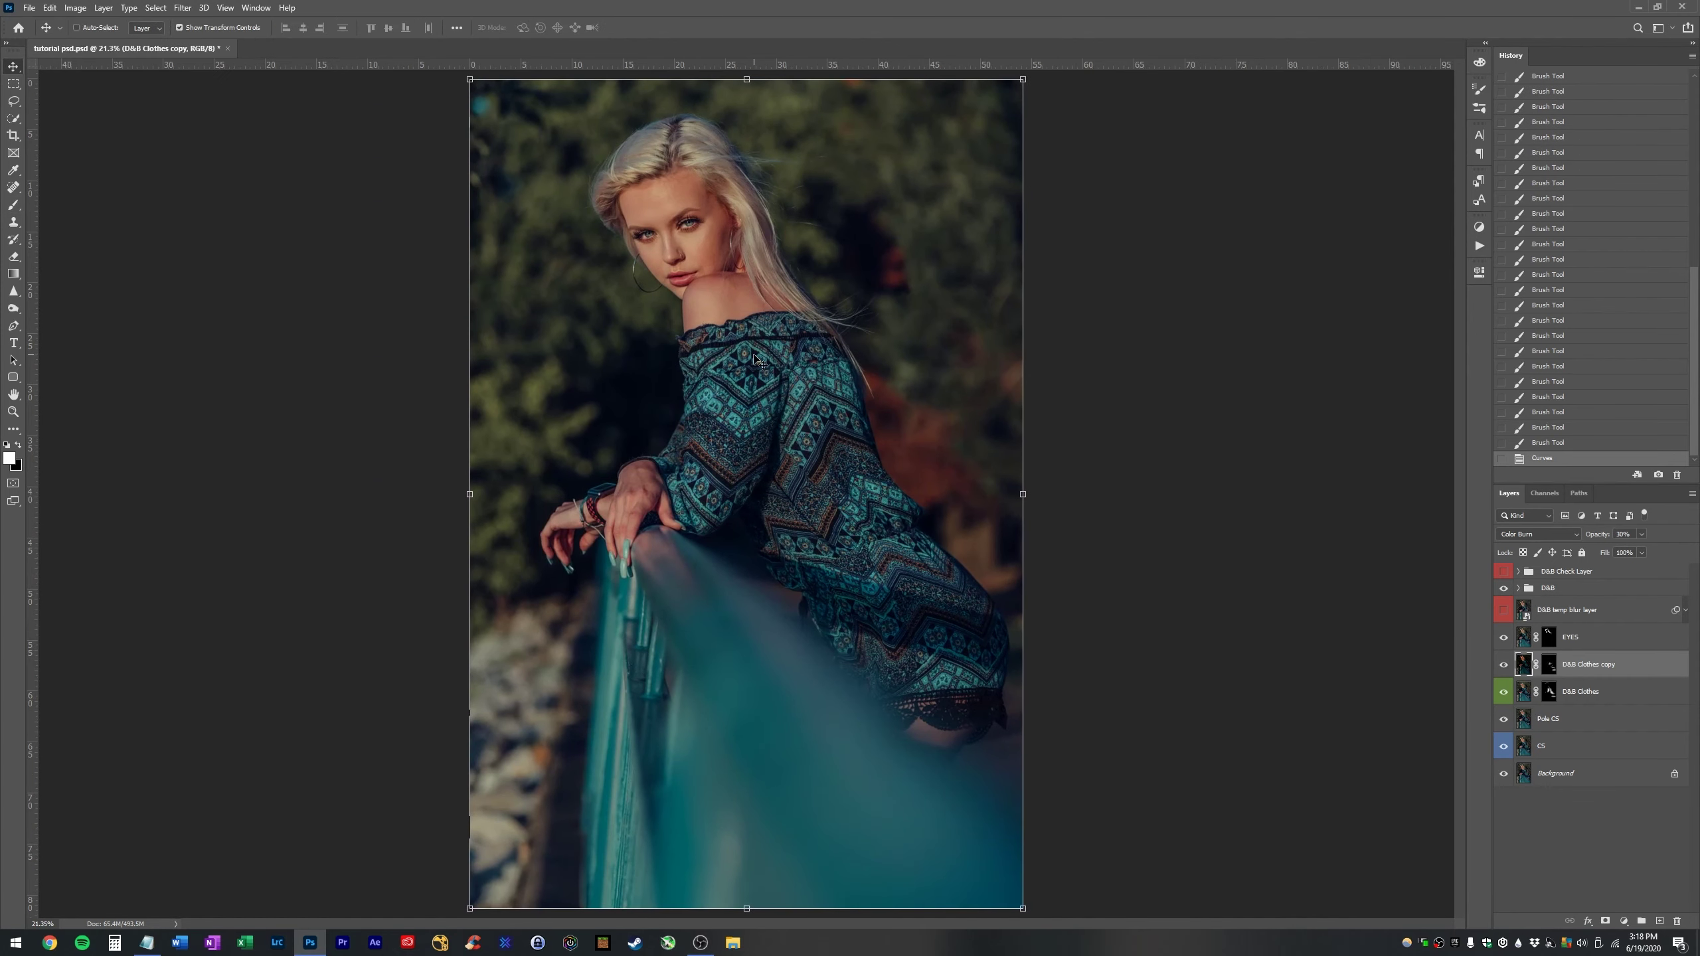
pyautogui.click(1659, 475)
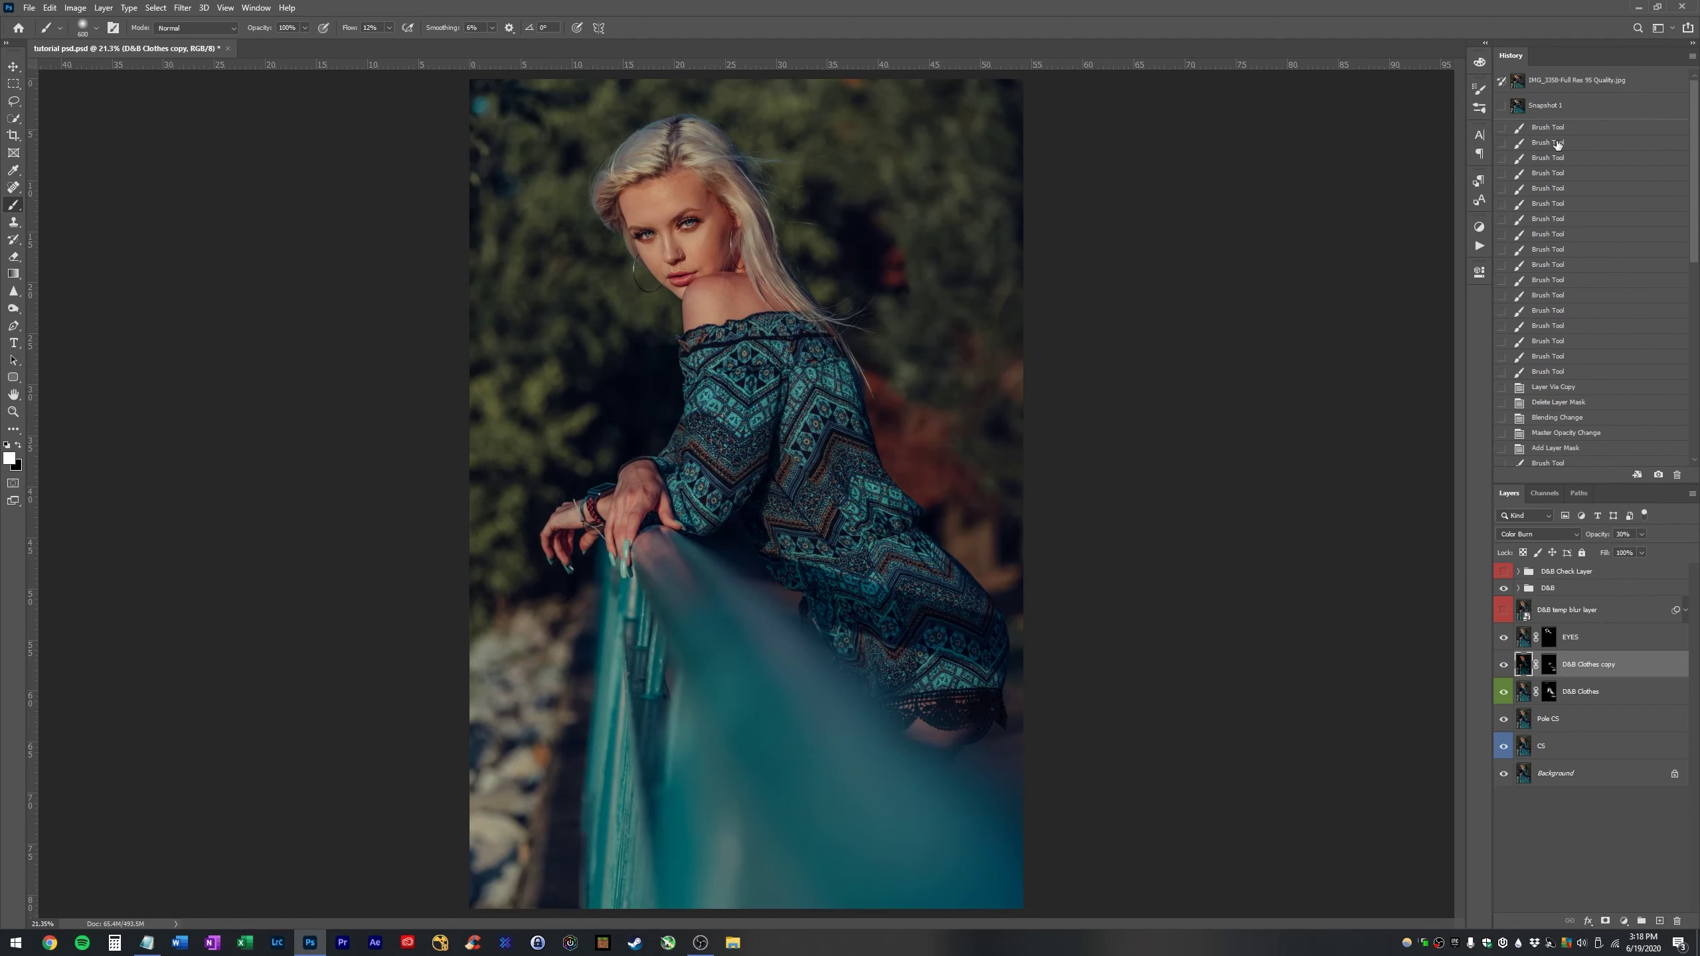
# - Compare the original photo against Snapshot 1 several times, ending on the snapshot
pyautogui.click(1544, 79)
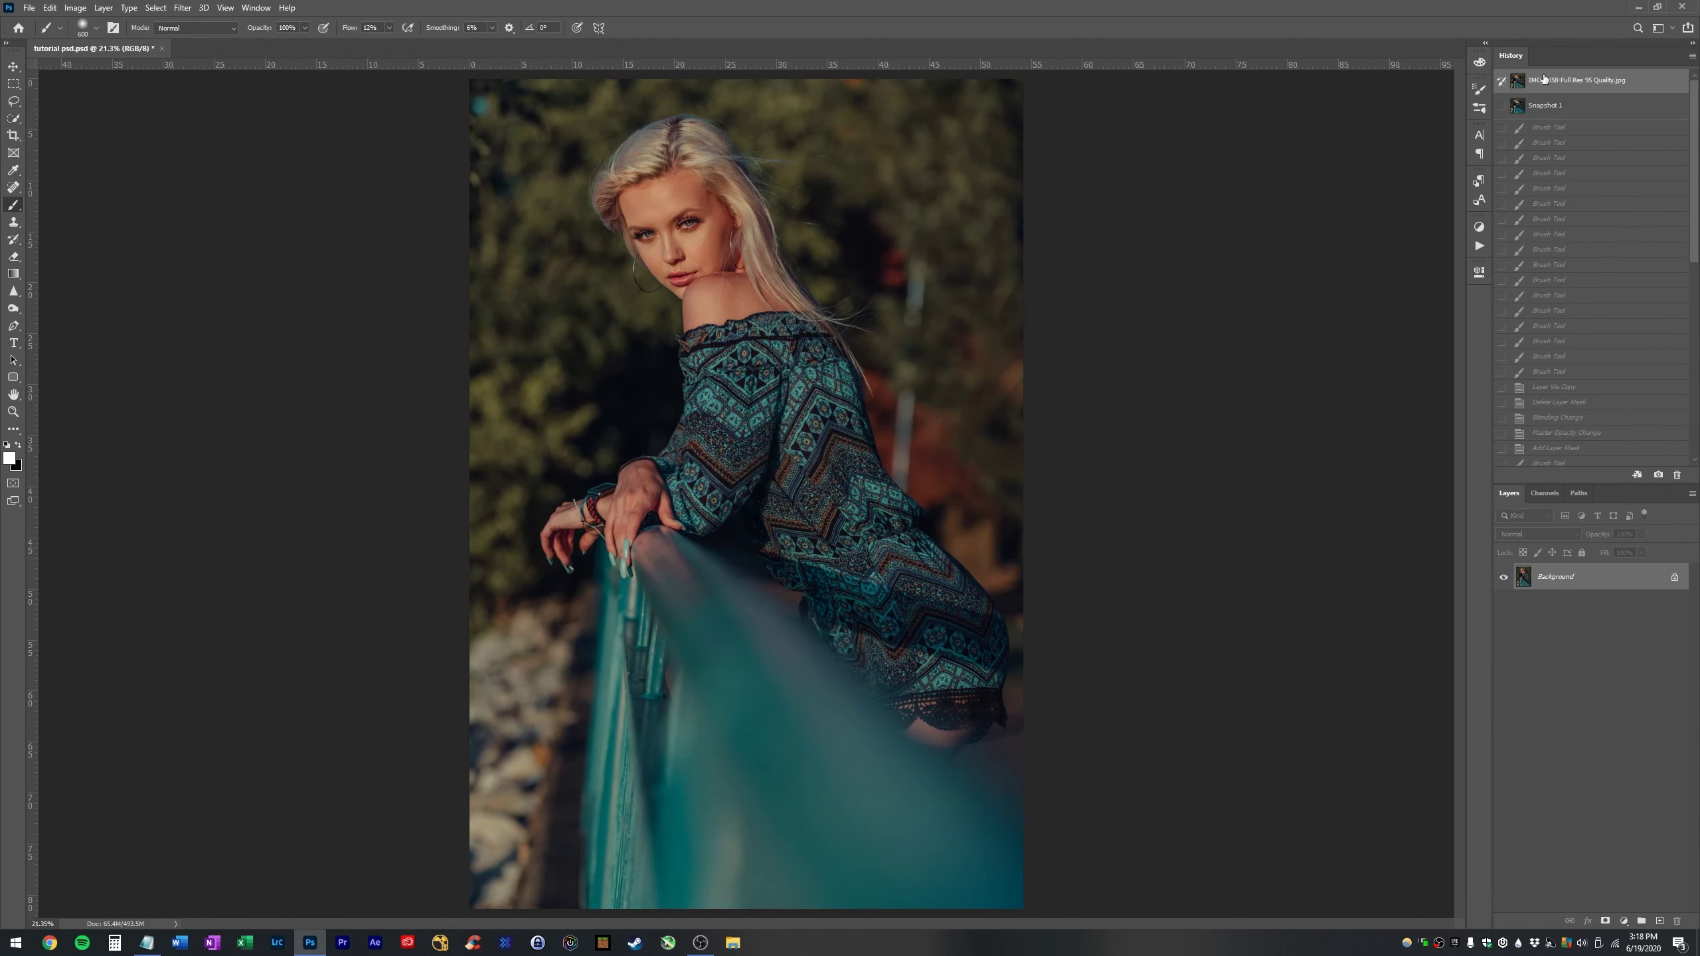
pyautogui.click(1547, 111)
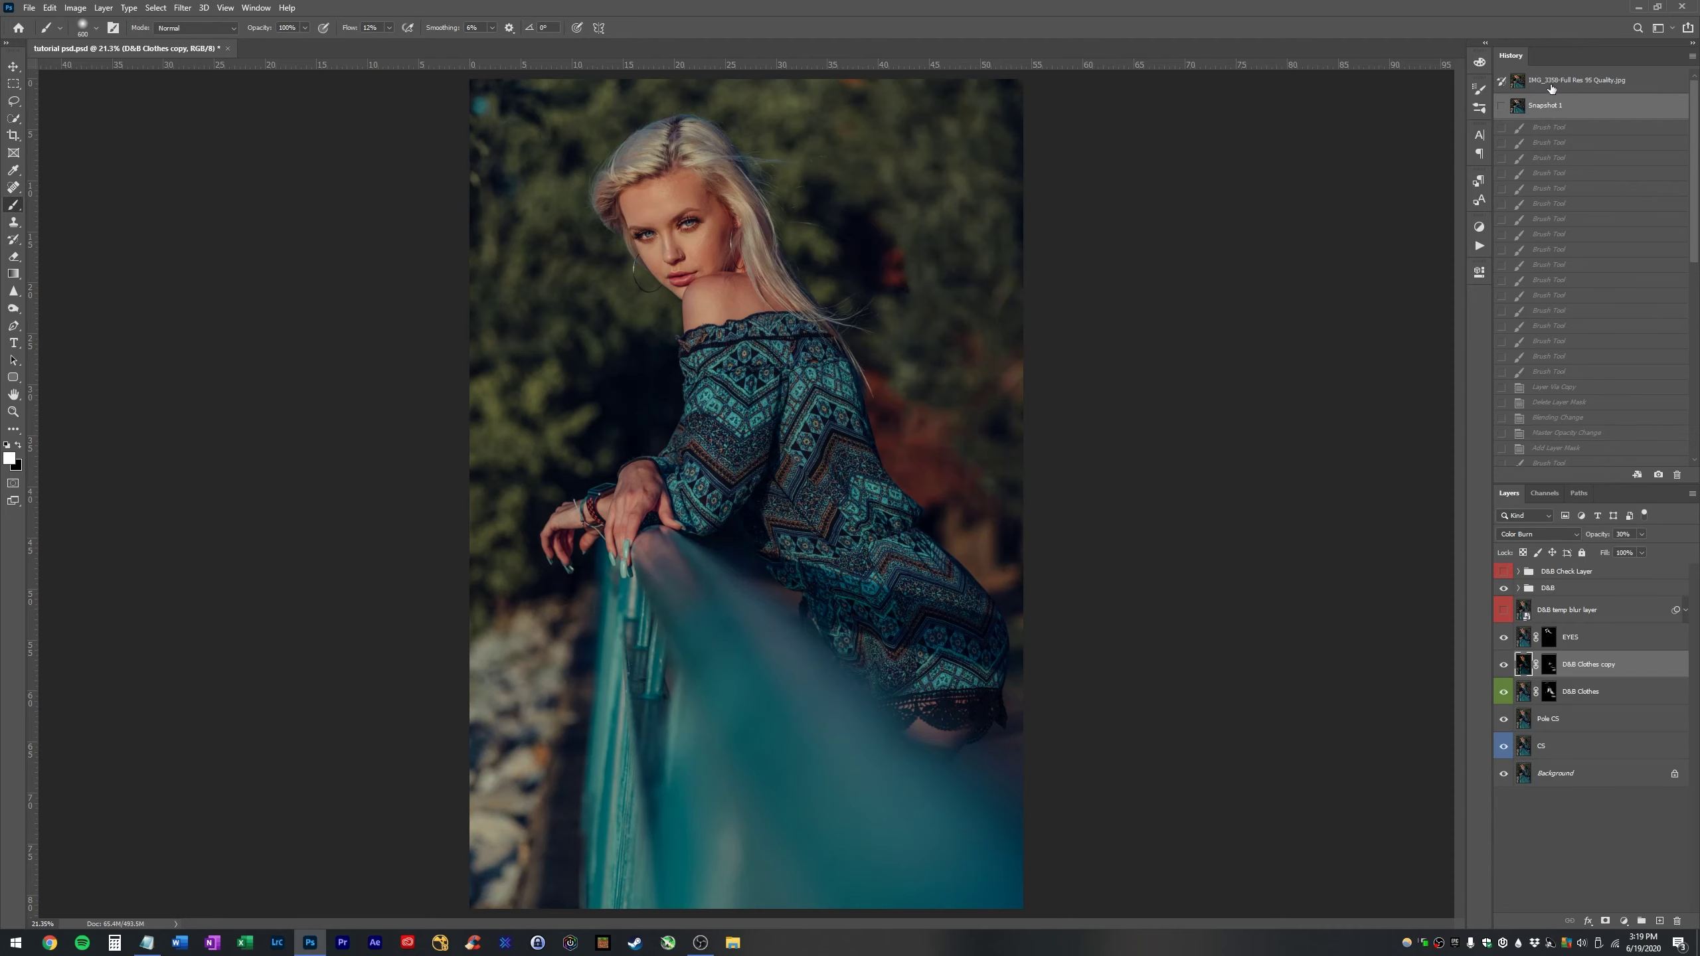
pyautogui.click(1551, 84)
pyautogui.click(1546, 105)
pyautogui.click(1553, 81)
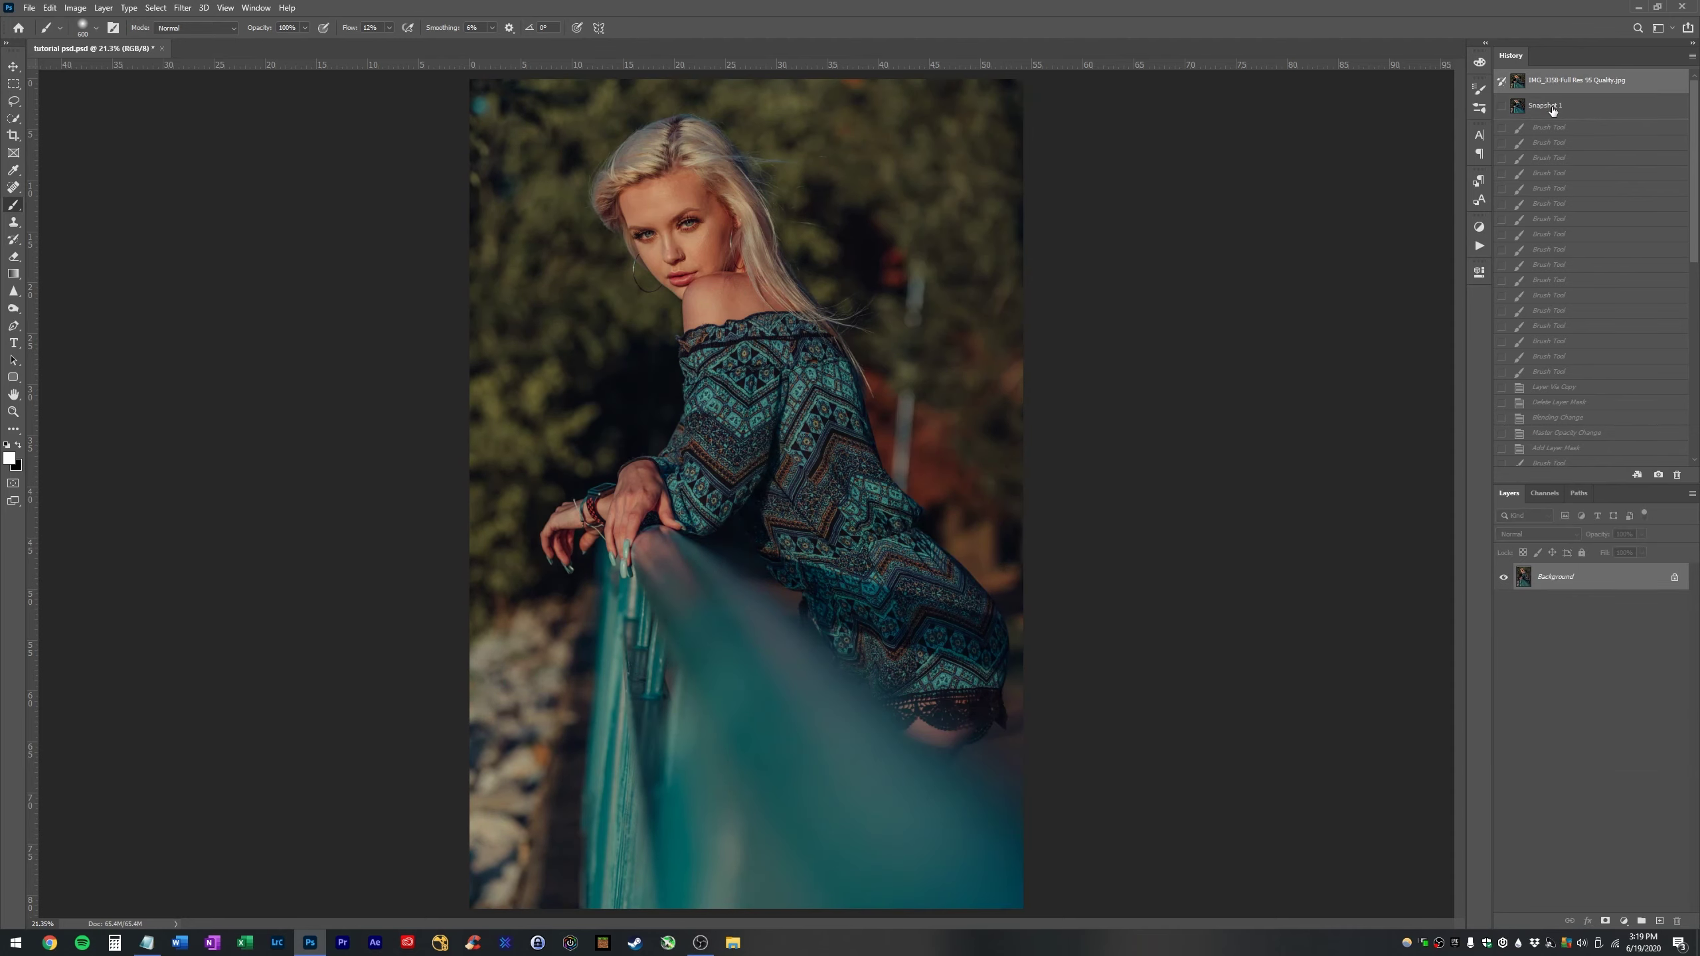
pyautogui.click(1550, 104)
pyautogui.click(1550, 83)
pyautogui.click(1548, 106)
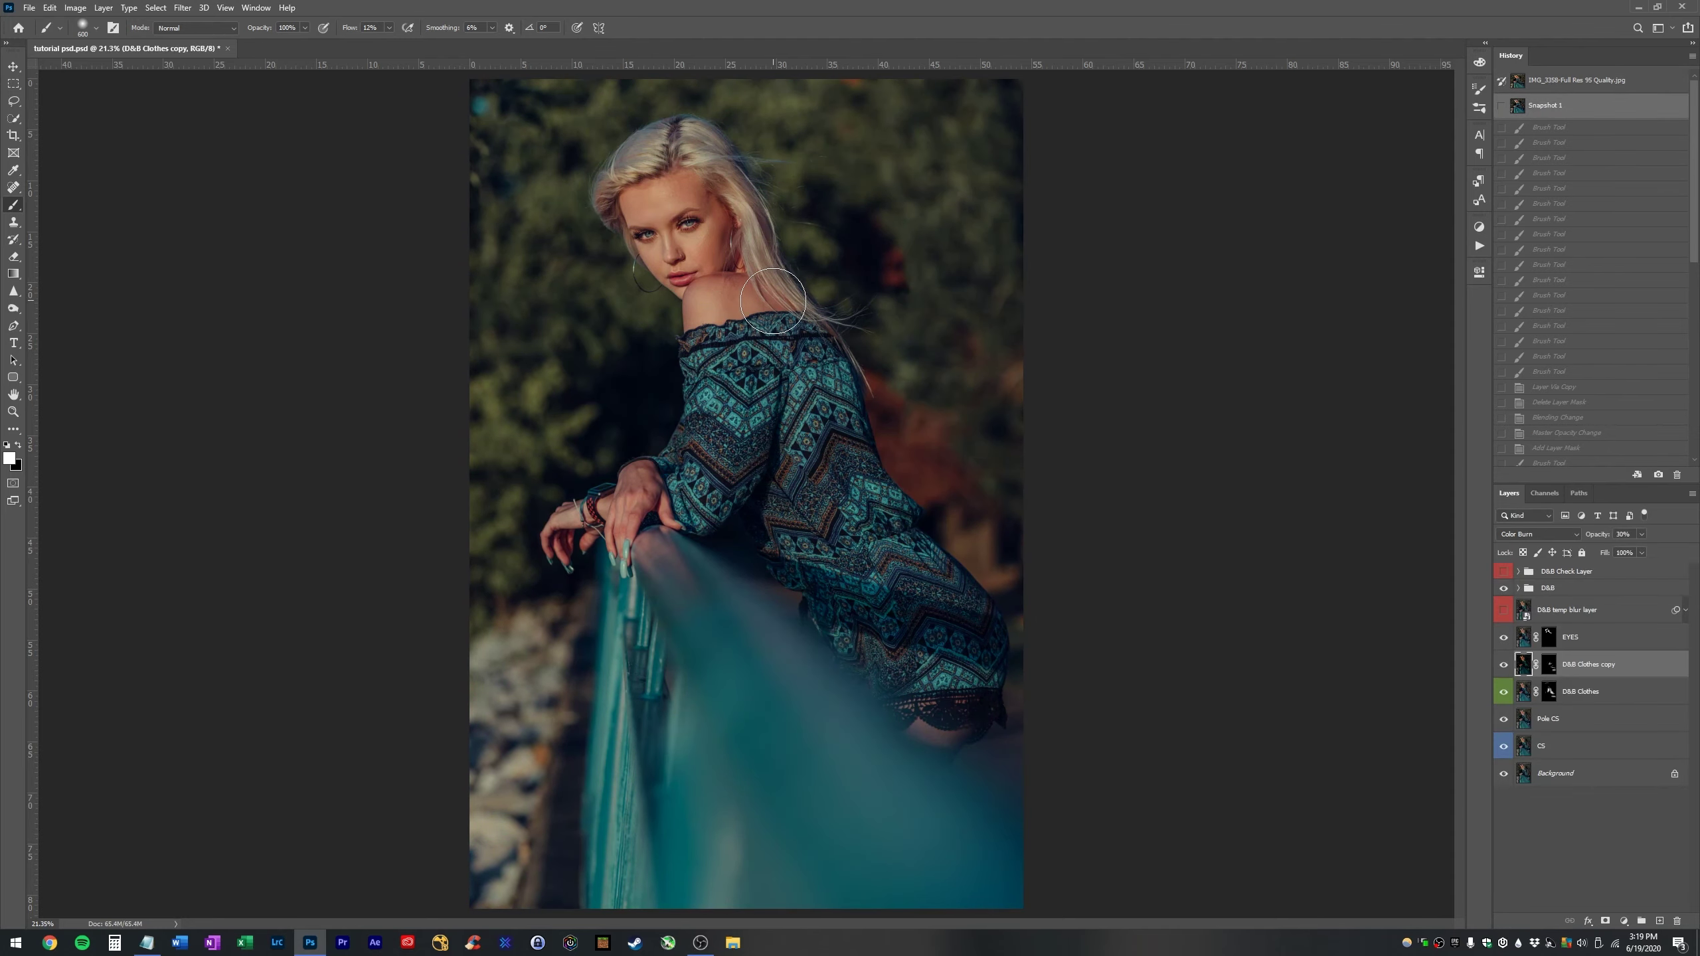
pyautogui.press('z')
pyautogui.moveTo(697, 228); pyautogui.dragTo(734, 247)
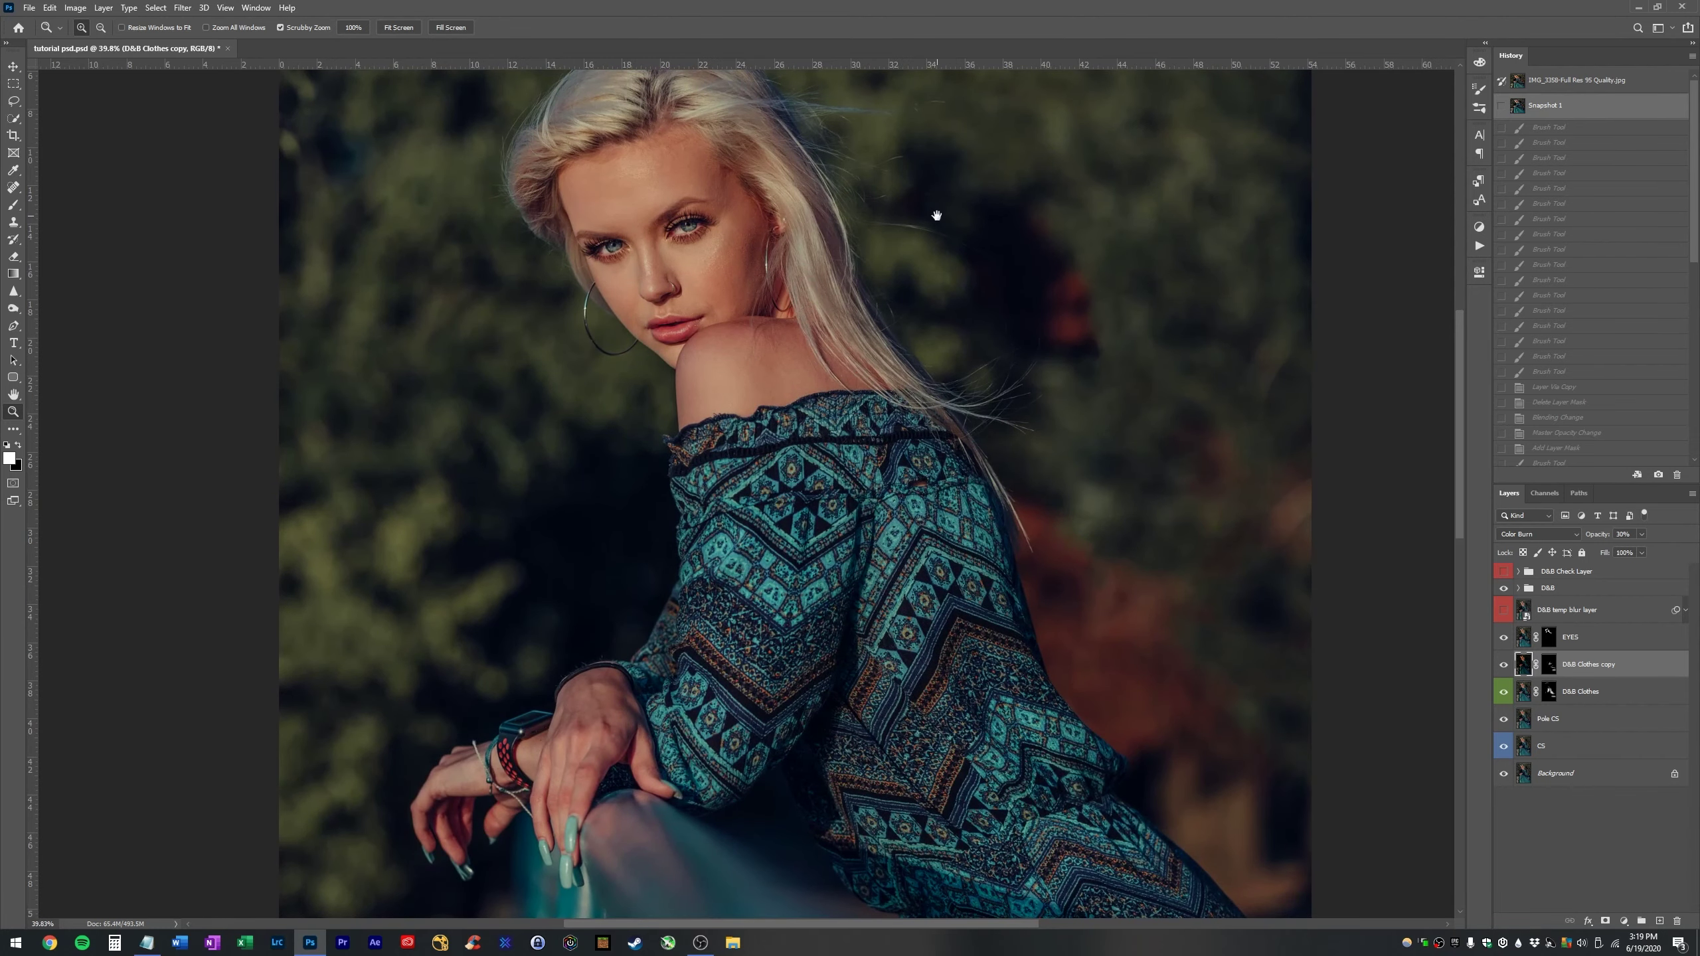
pyautogui.moveTo(933, 213); pyautogui.dragTo(911, 425)
pyautogui.press('v')
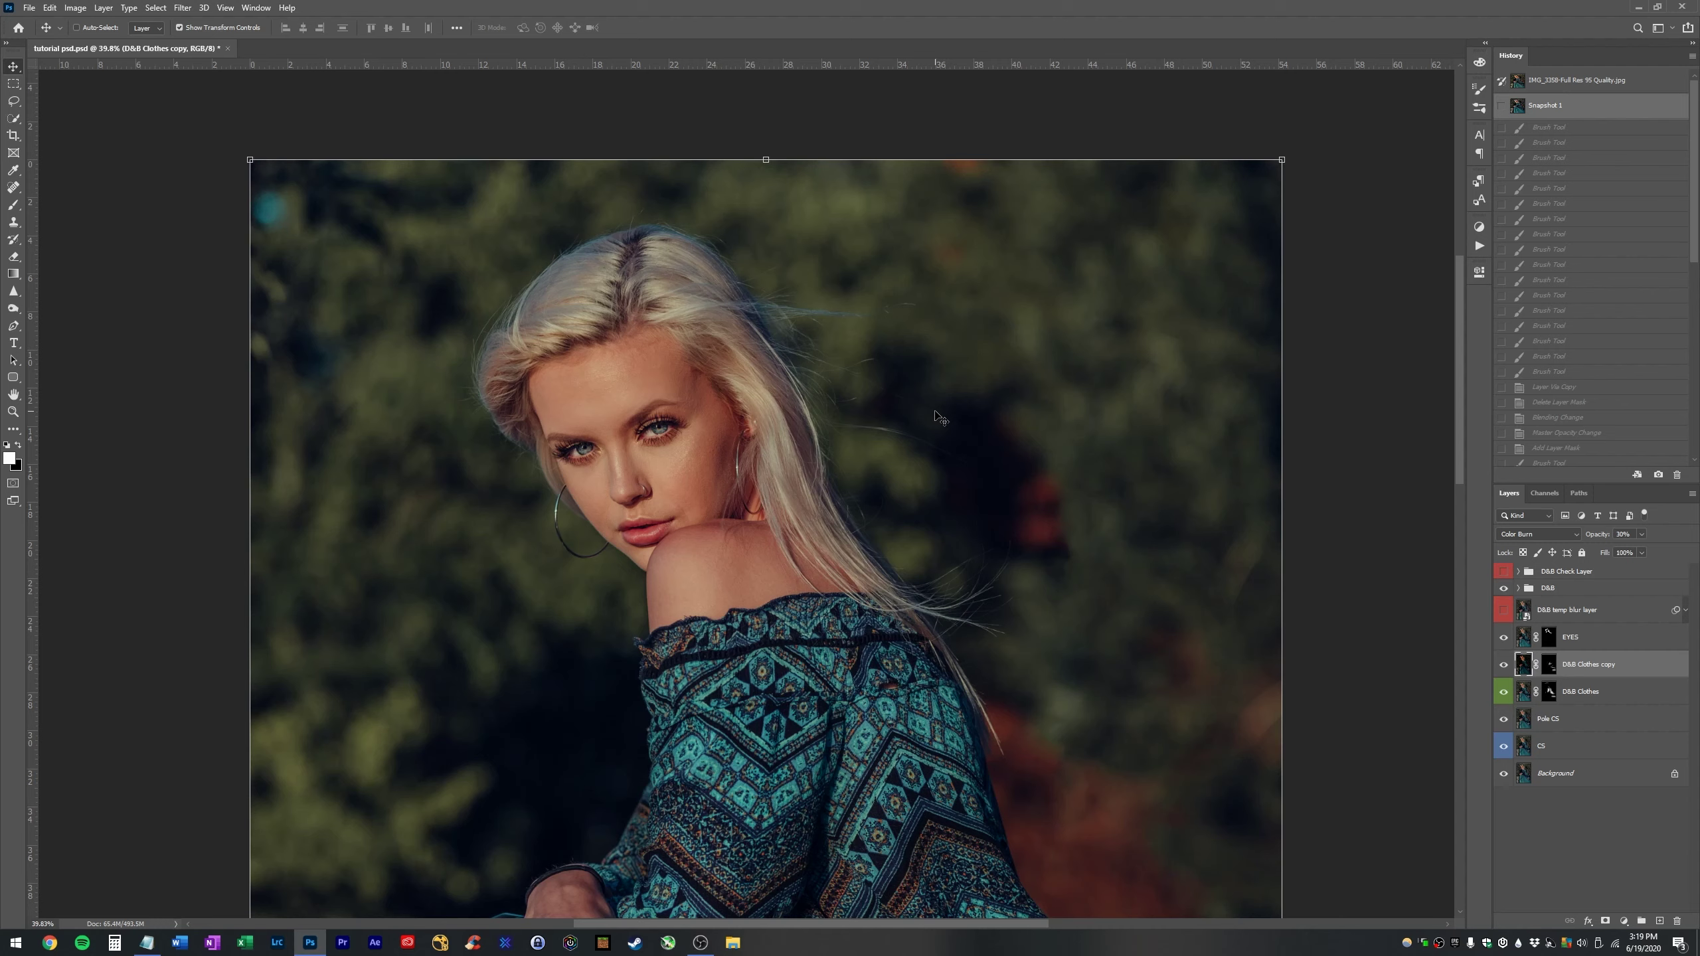
pyautogui.click(1525, 633)
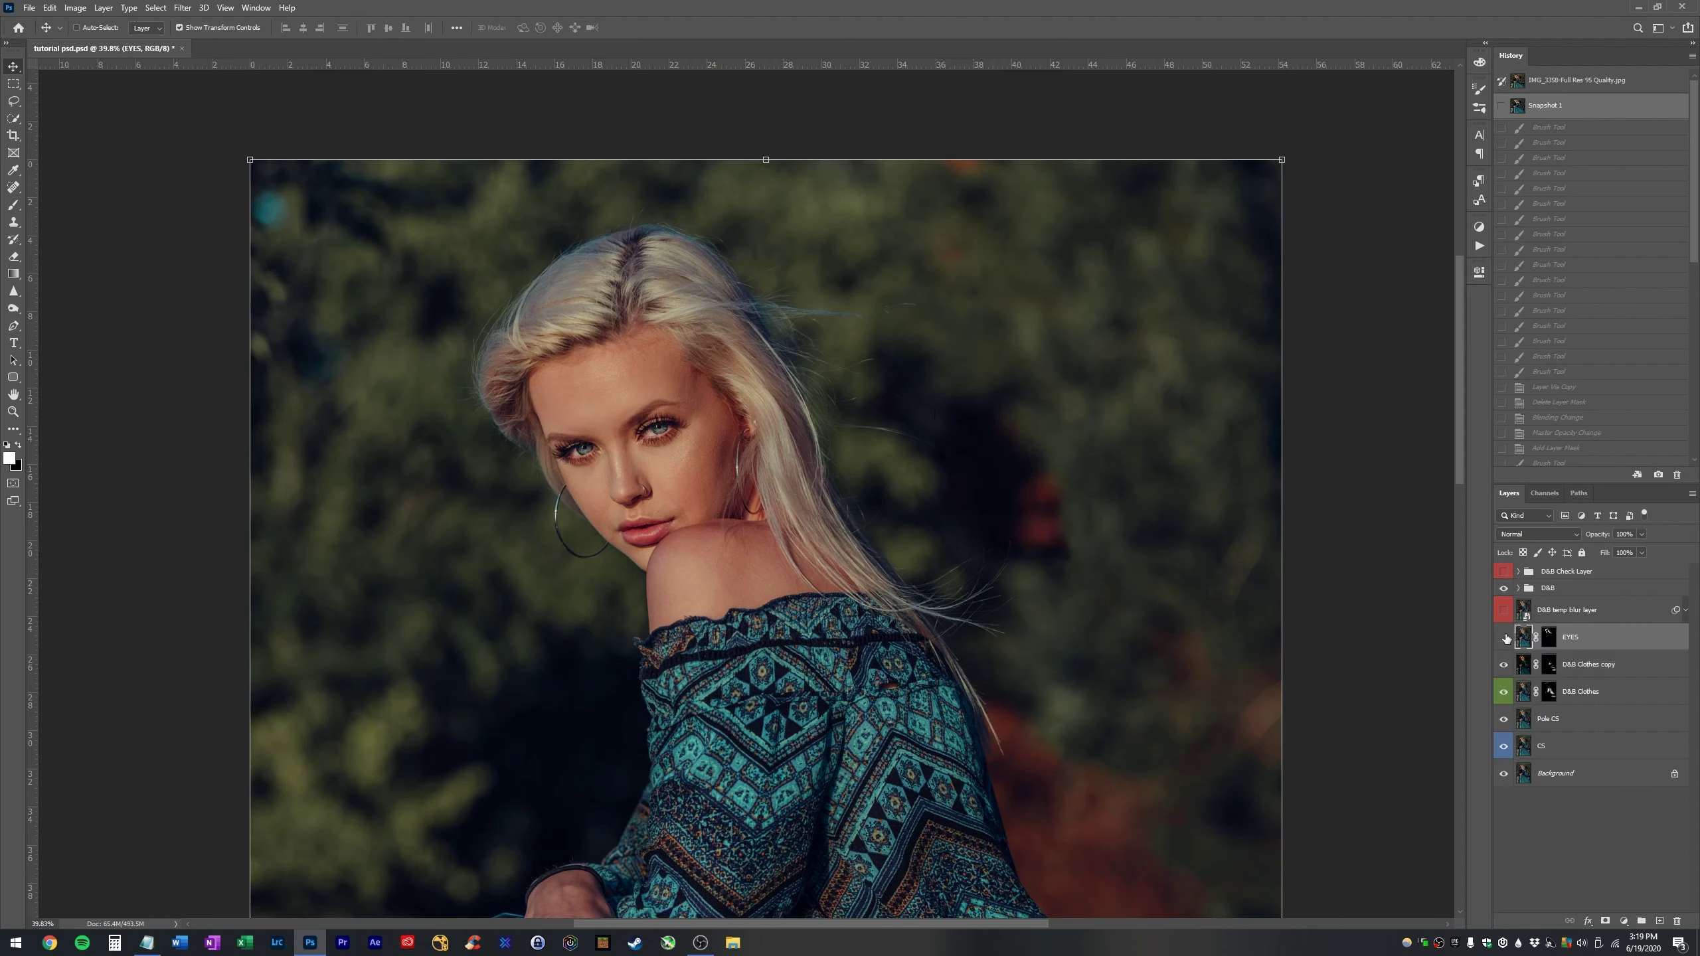
pyautogui.click(1504, 637)
pyautogui.click(1504, 637)
pyautogui.click(1505, 637)
pyautogui.click(1504, 637)
pyautogui.click(1503, 641)
pyautogui.click(1504, 641)
pyautogui.click(1504, 641)
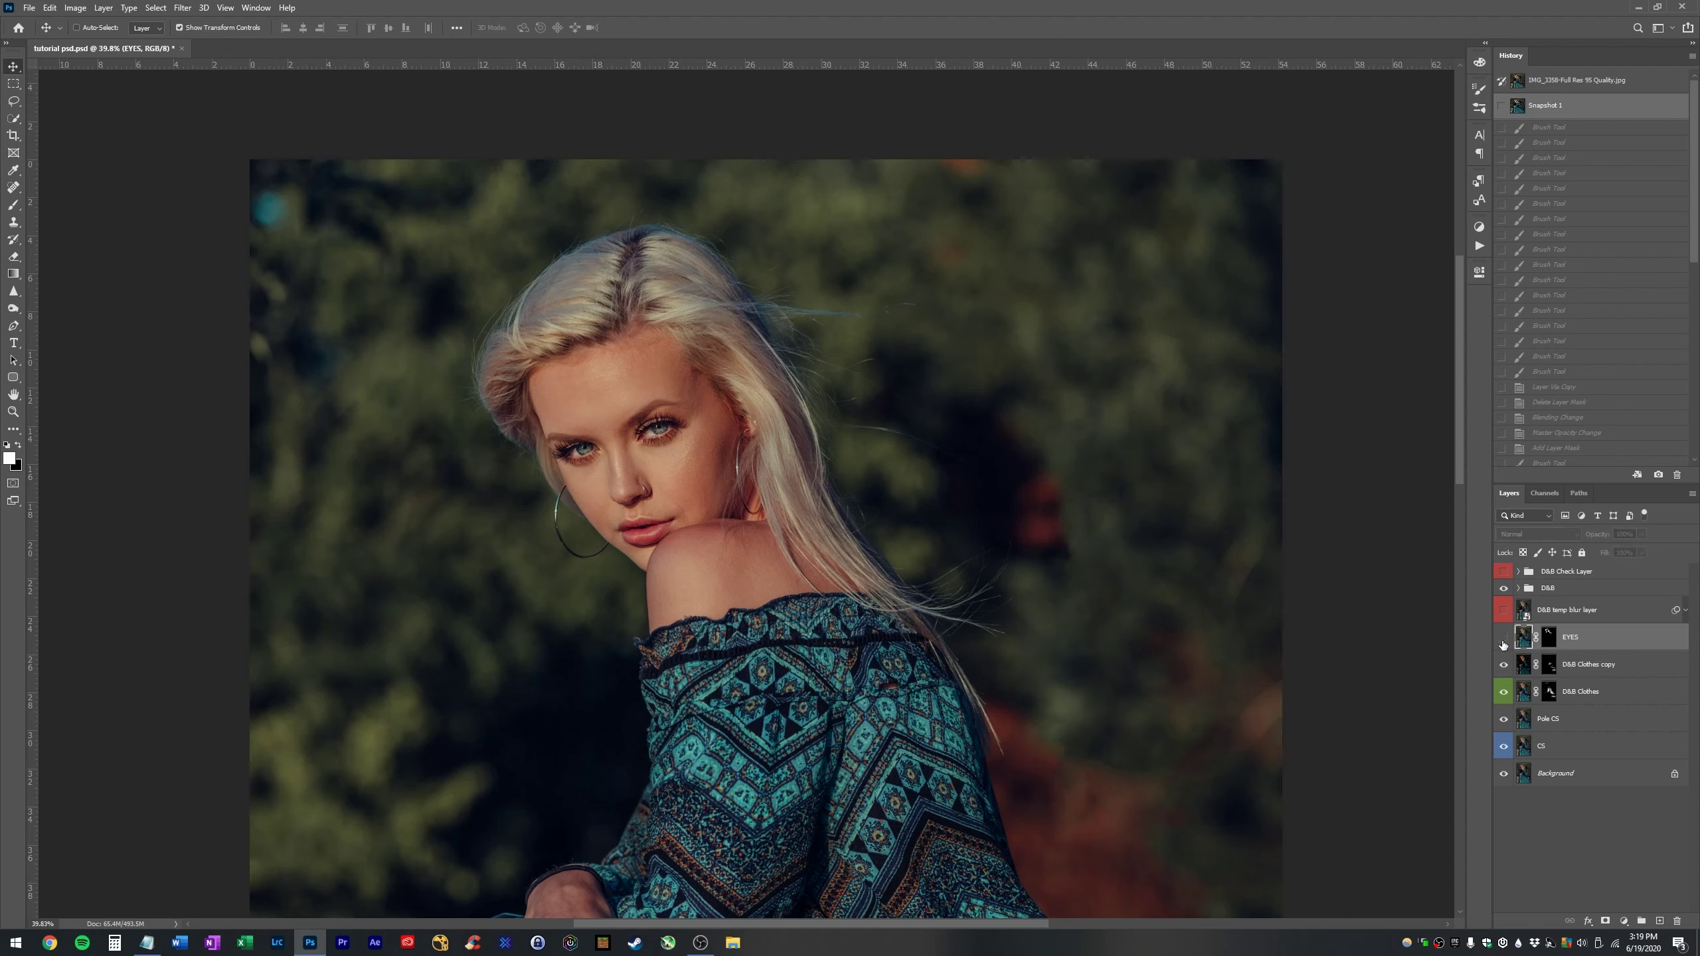
pyautogui.click(1504, 641)
pyautogui.click(1503, 641)
pyautogui.click(1504, 642)
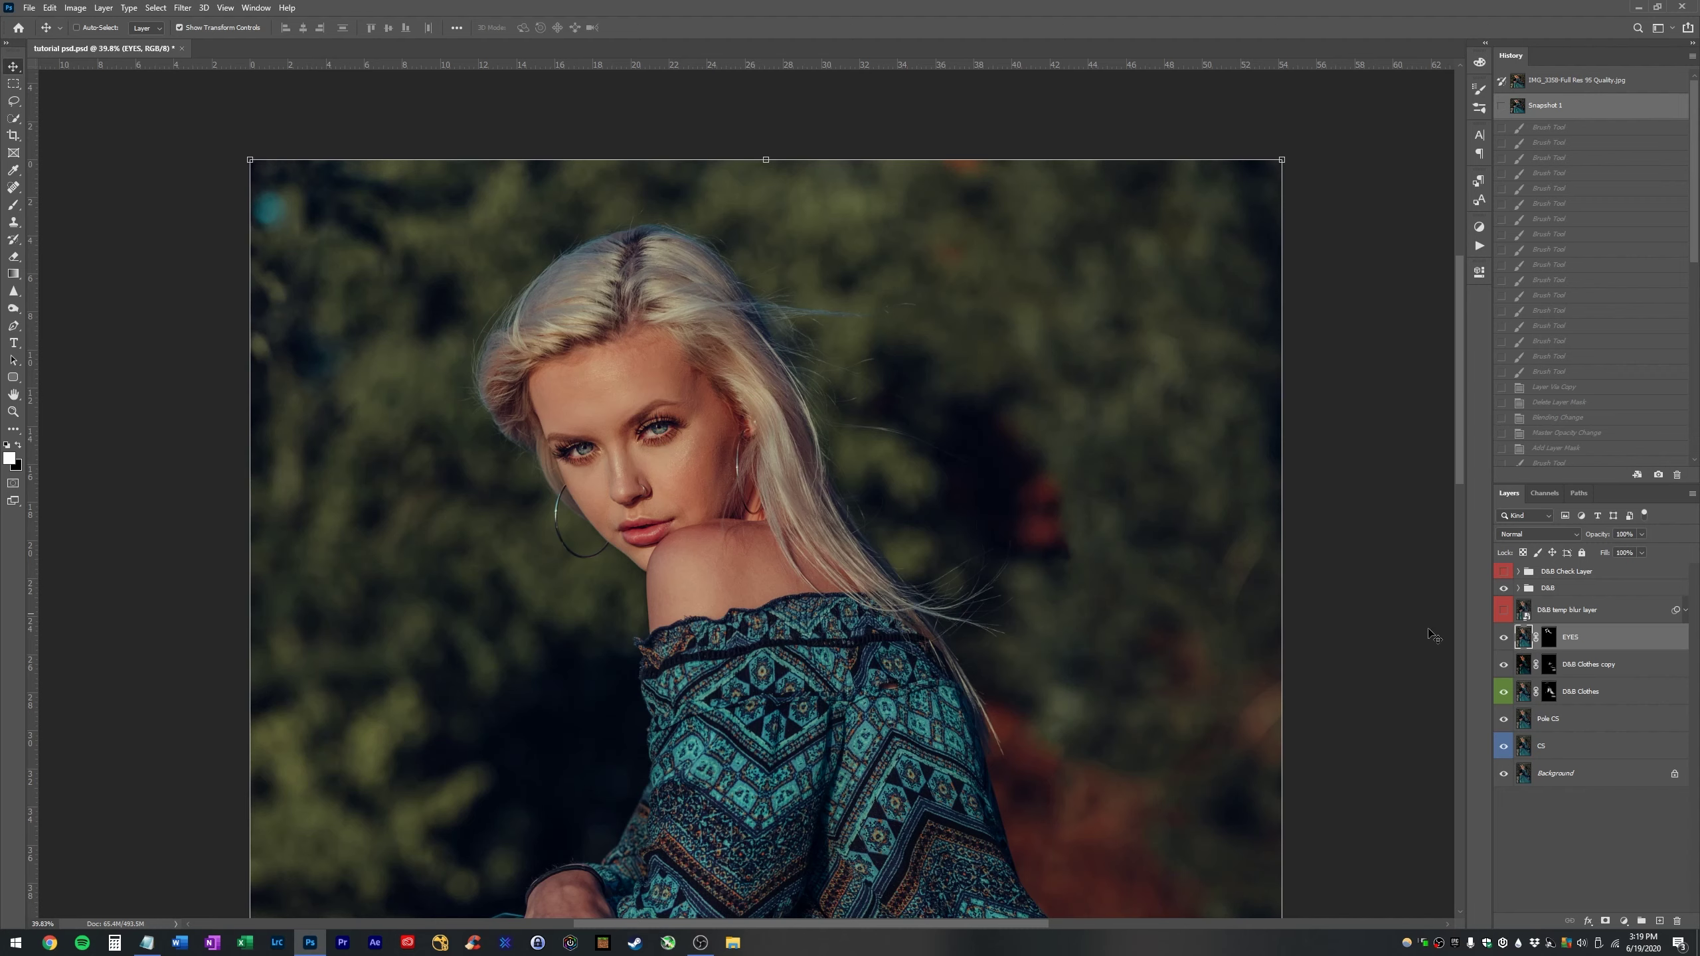
pyautogui.click(1549, 614)
pyautogui.click(1518, 588)
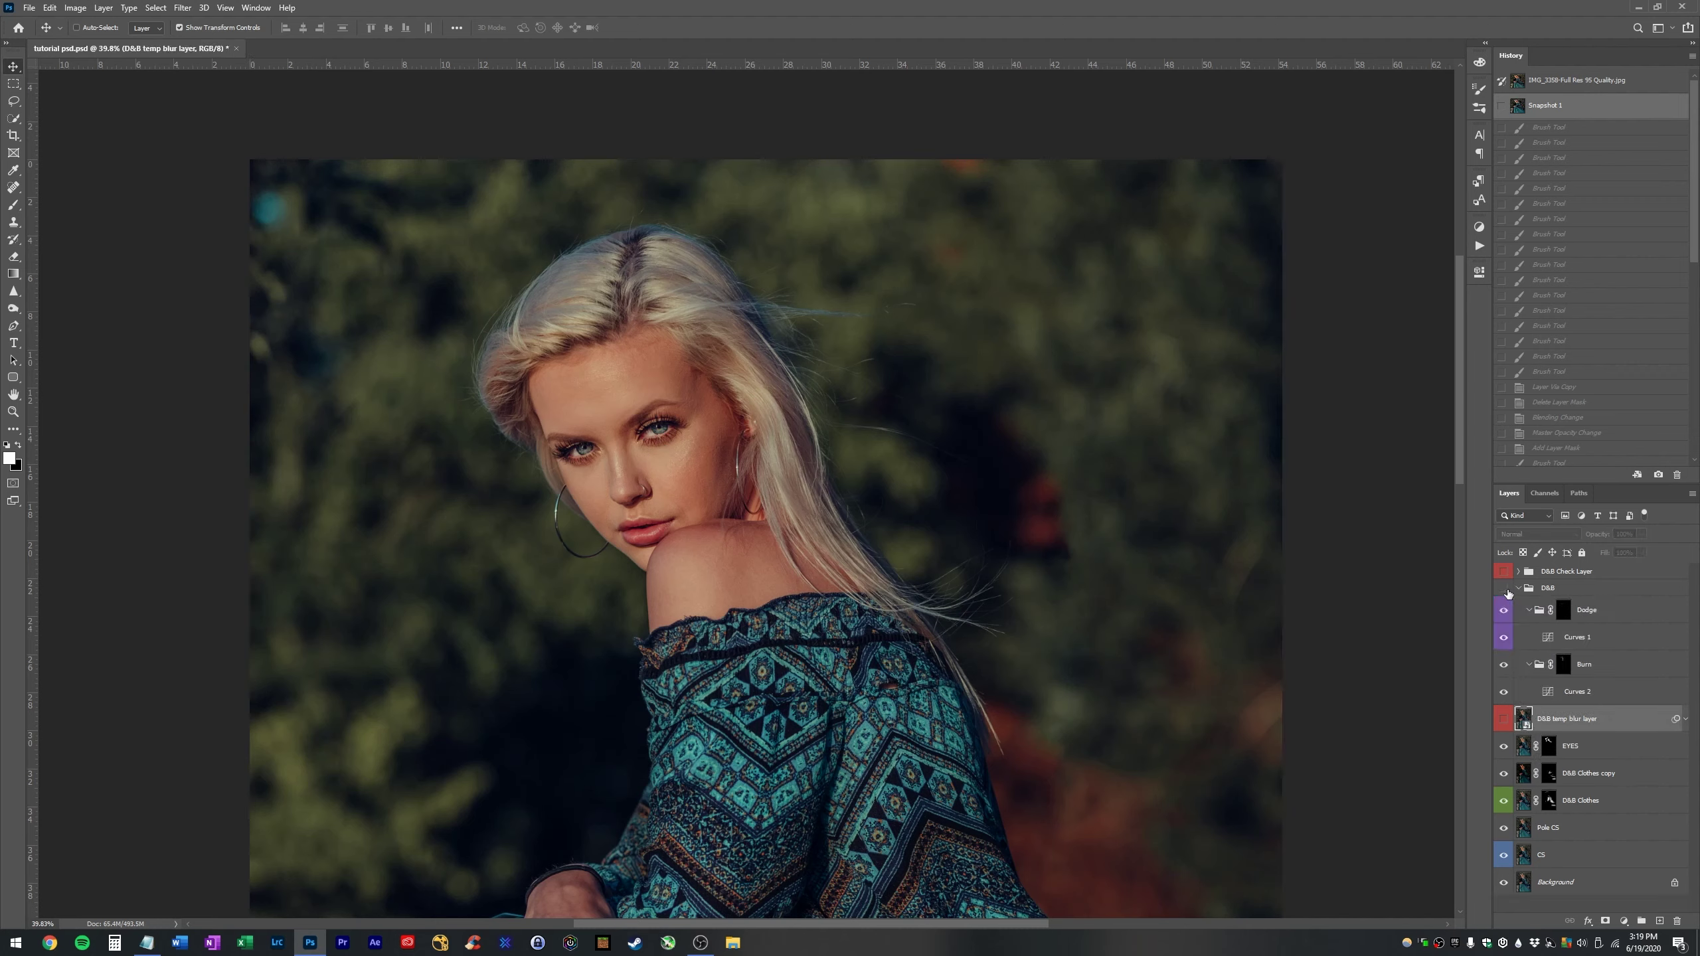
pyautogui.click(1506, 589)
pyautogui.click(1505, 589)
pyautogui.click(1505, 589)
pyautogui.click(1505, 589)
pyautogui.click(1505, 589)
pyautogui.click(1506, 589)
pyautogui.click(1506, 589)
pyautogui.click(1506, 589)
pyautogui.click(1504, 610)
pyautogui.click(1503, 610)
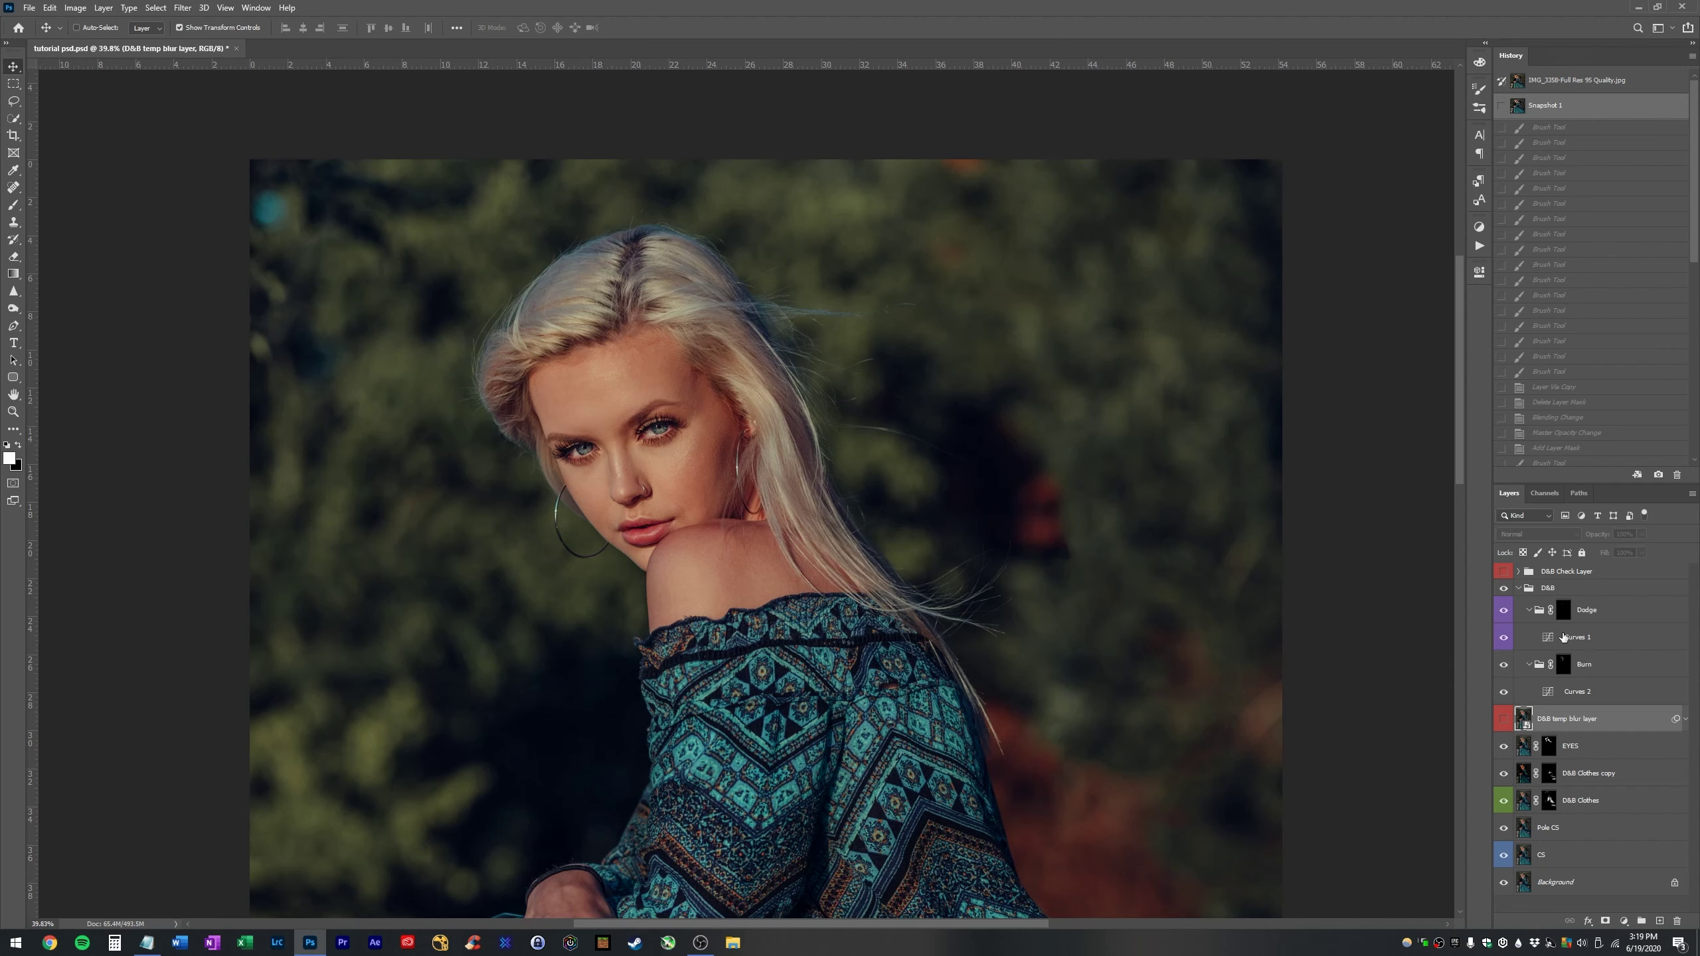
pyautogui.click(1560, 827)
pyautogui.click(1504, 828)
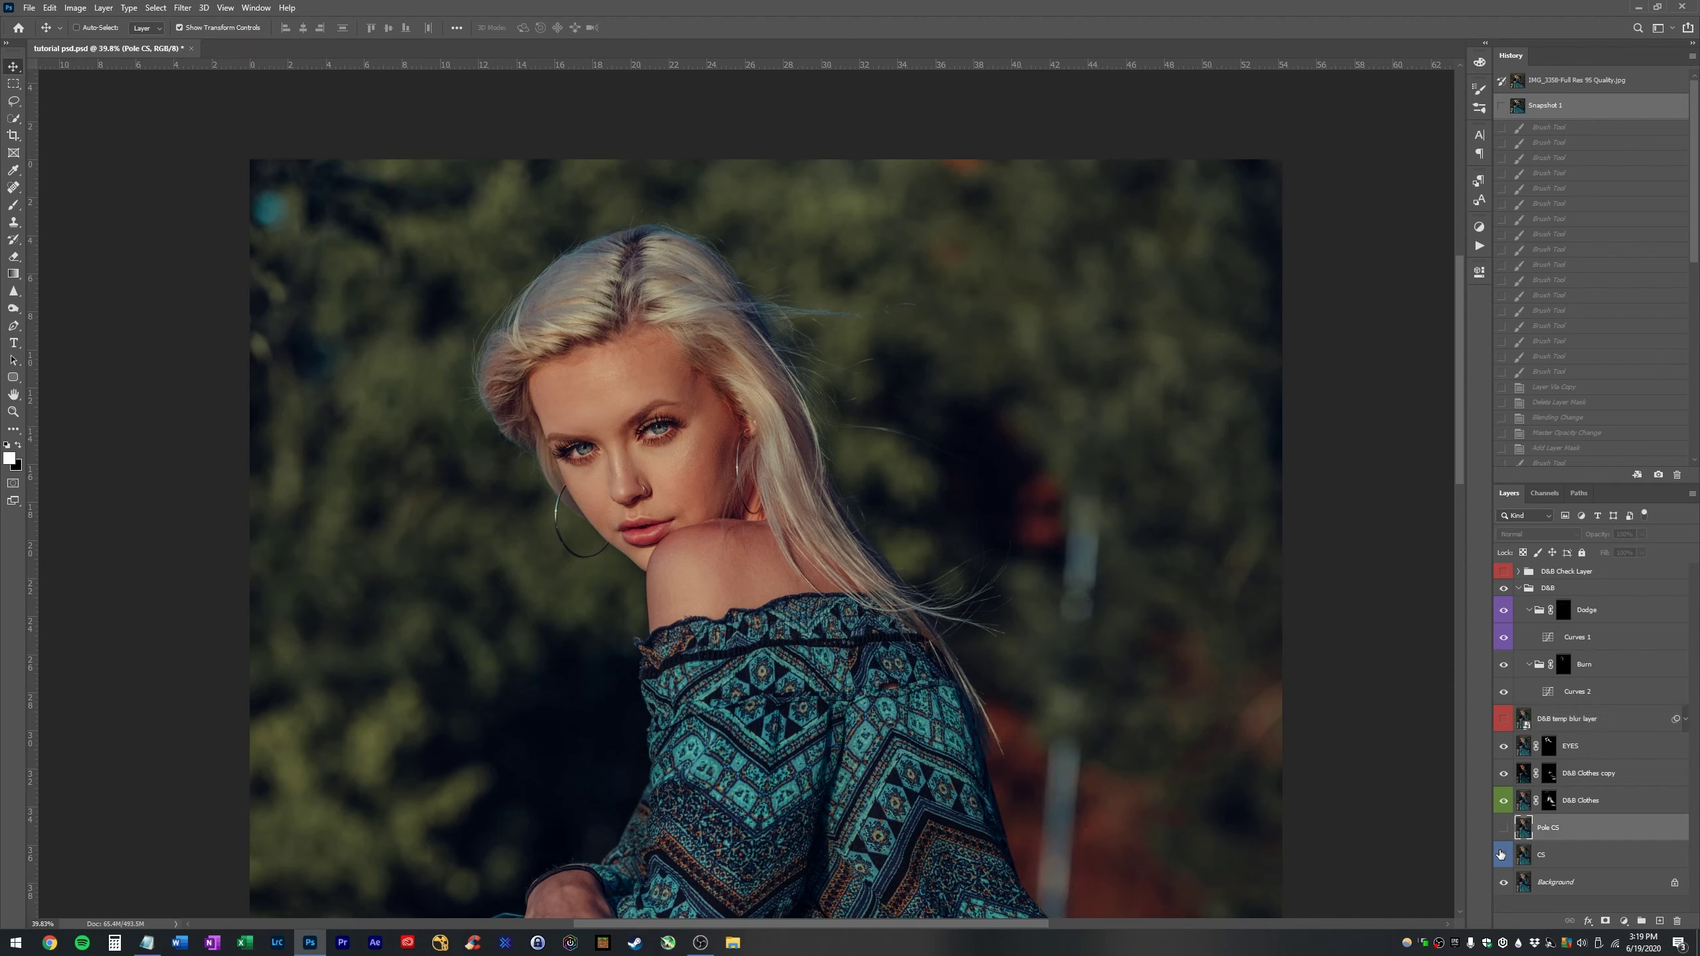
pyautogui.moveTo(656, 470); pyautogui.dragTo(740, 472)
pyautogui.click(1503, 859)
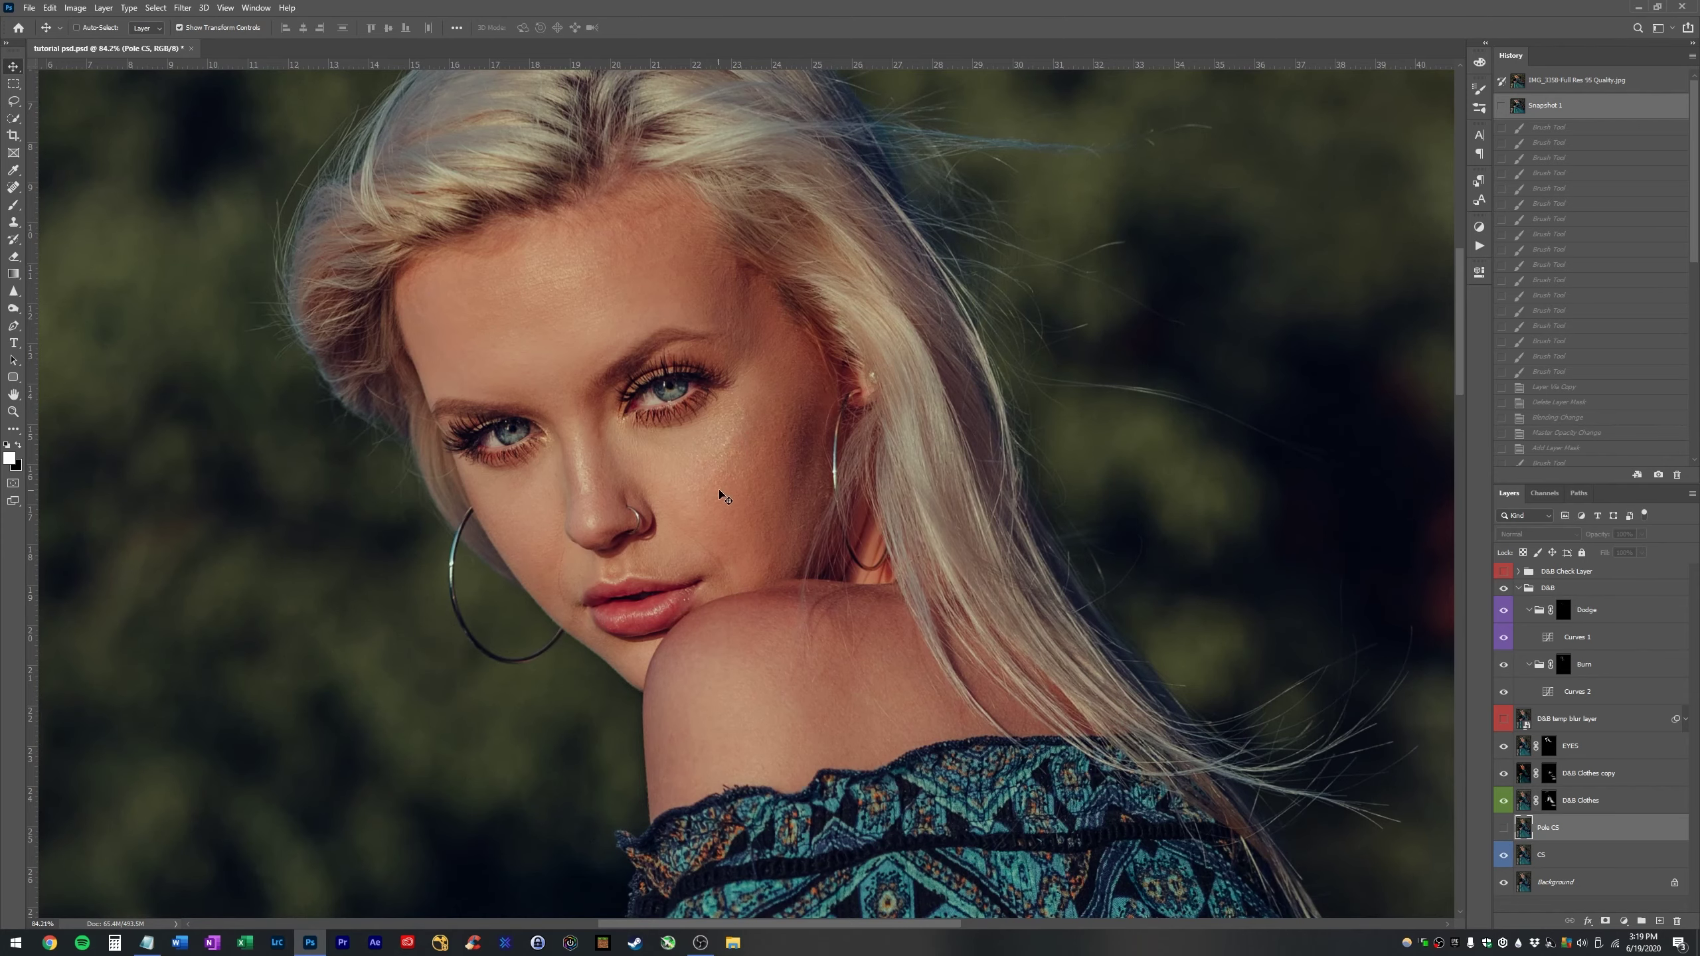
pyautogui.click(1506, 830)
pyautogui.moveTo(1252, 710); pyautogui.dragTo(1131, 683)
pyautogui.moveTo(1305, 745); pyautogui.dragTo(950, 638)
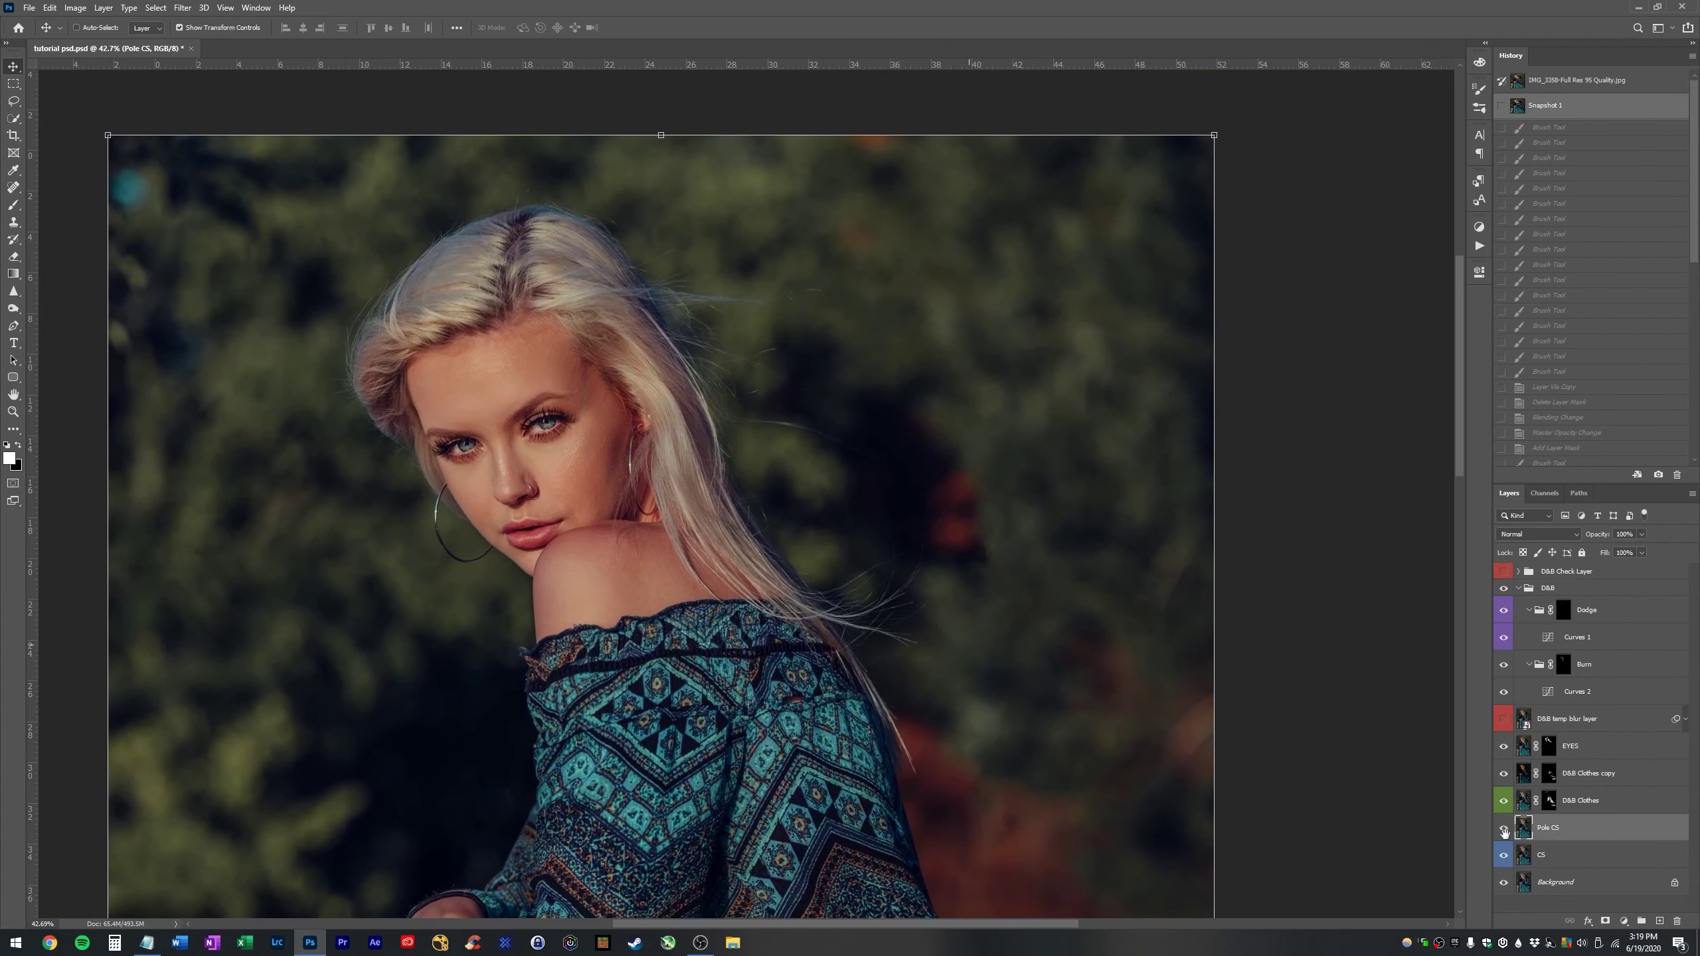
pyautogui.click(1504, 830)
pyautogui.click(1503, 830)
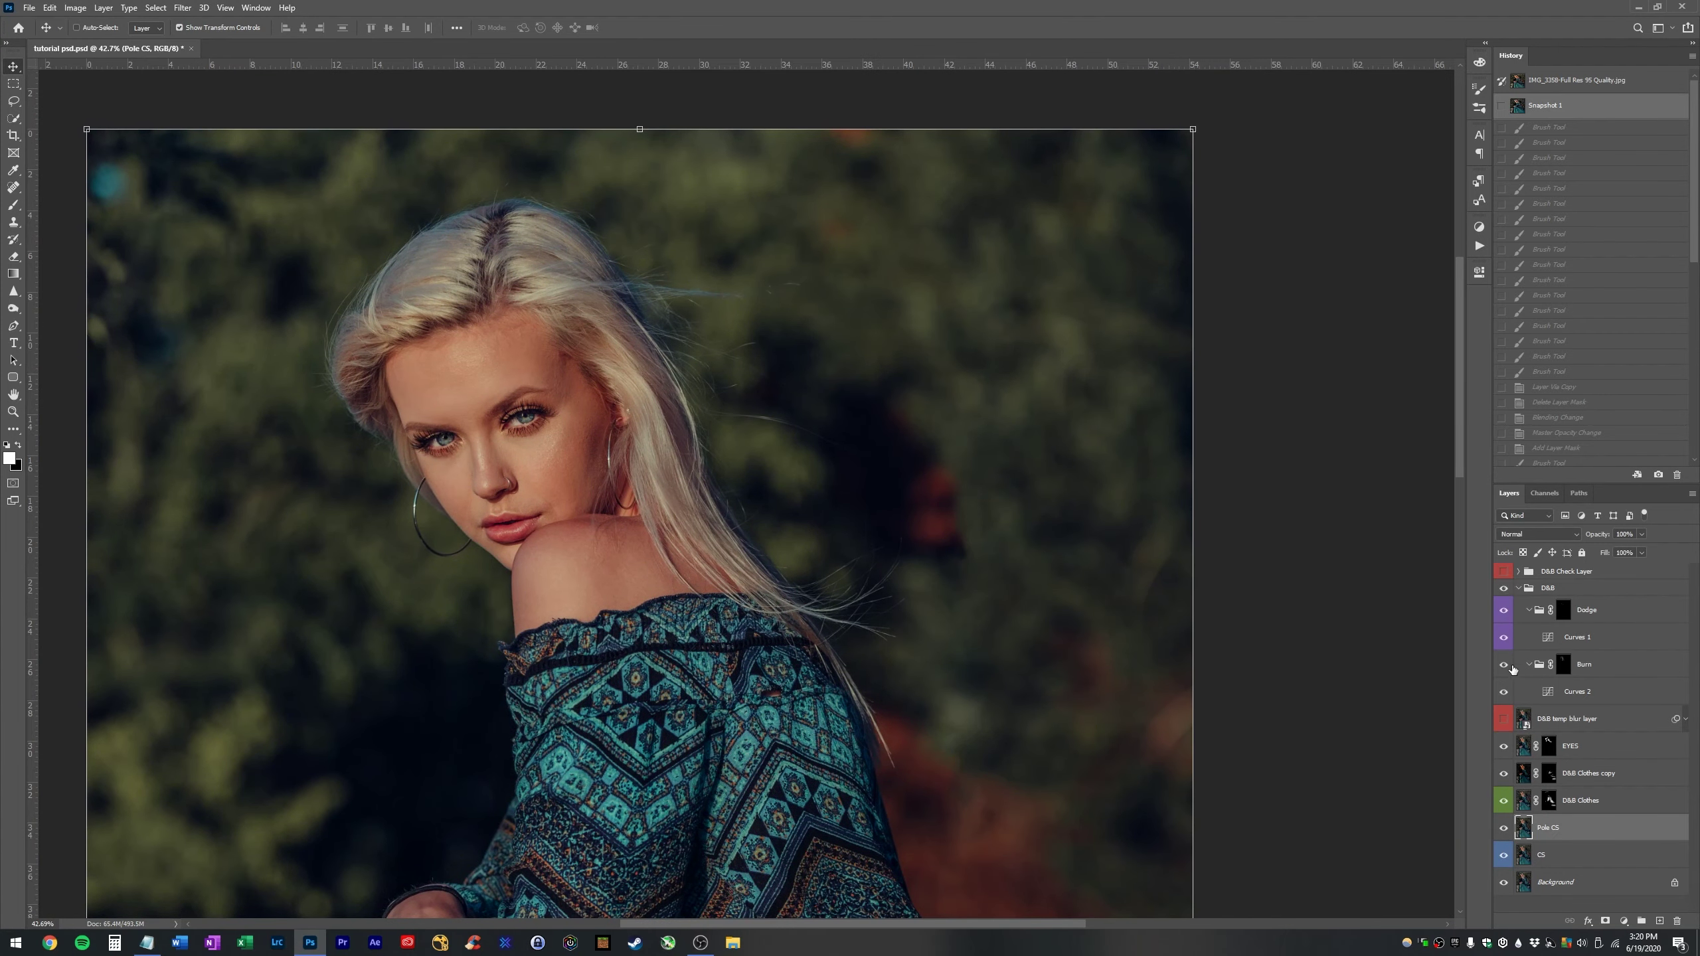
# - Toggle the Burn group on and off to compare, leaving it visible
pyautogui.click(1536, 670)
pyautogui.click(1504, 666)
pyautogui.click(1503, 666)
pyautogui.click(1503, 666)
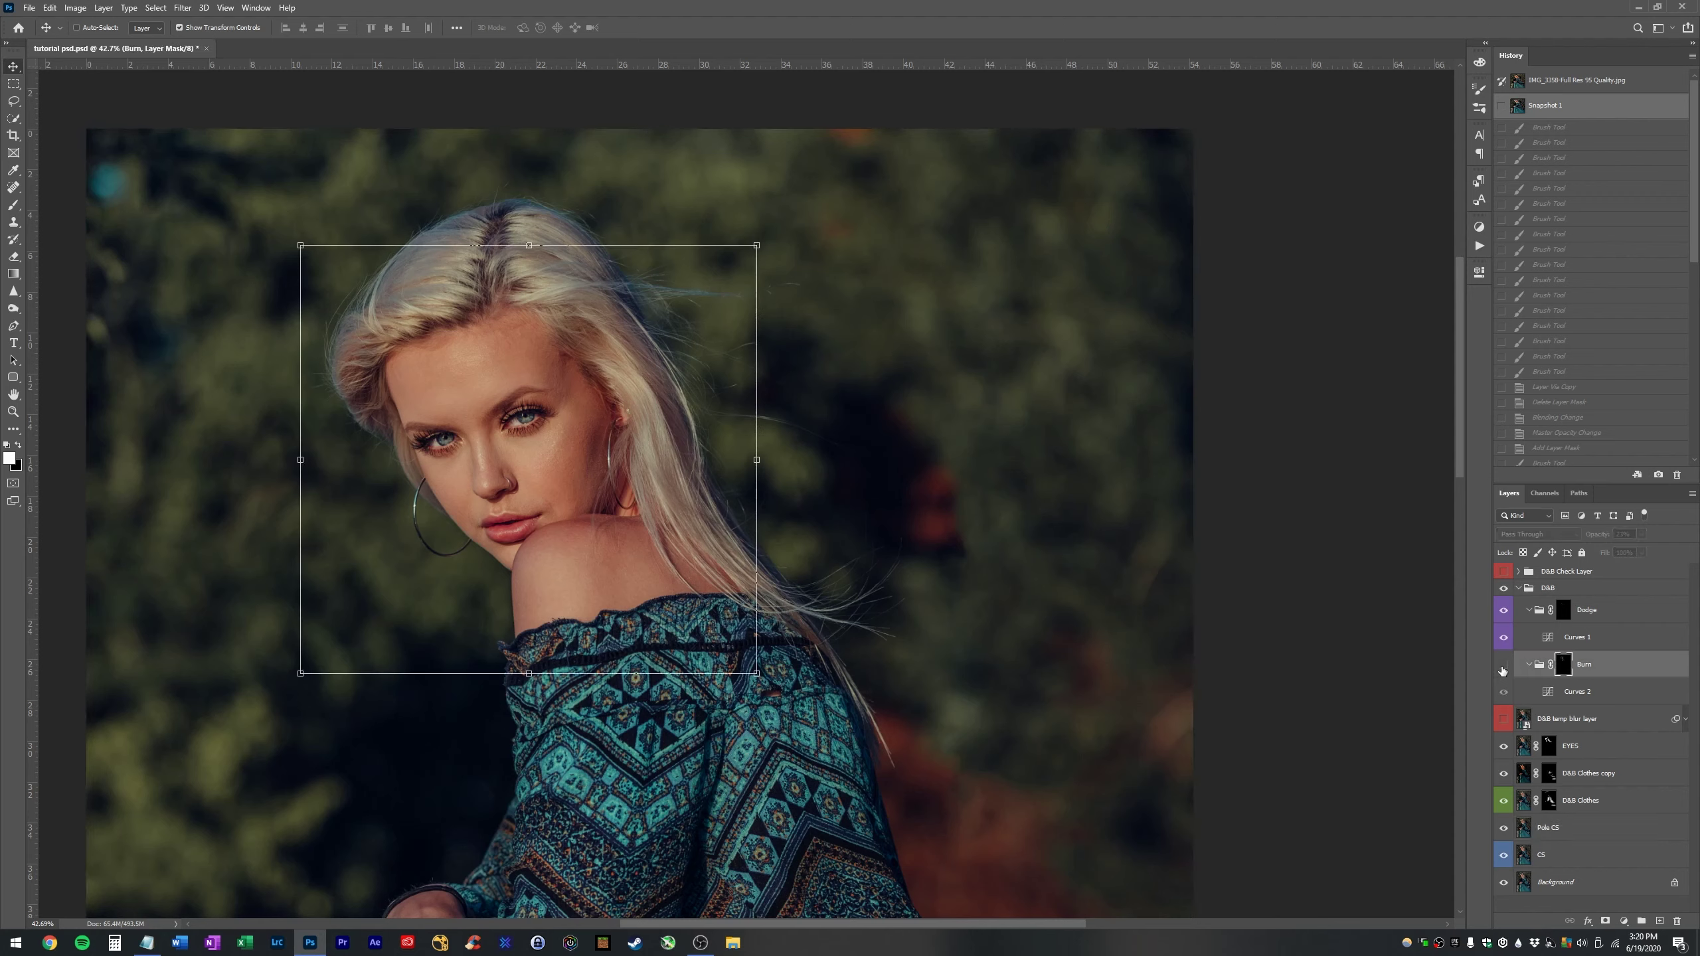
pyautogui.click(1503, 666)
pyautogui.click(1503, 667)
pyautogui.click(1504, 666)
pyautogui.click(1503, 666)
pyautogui.click(1503, 666)
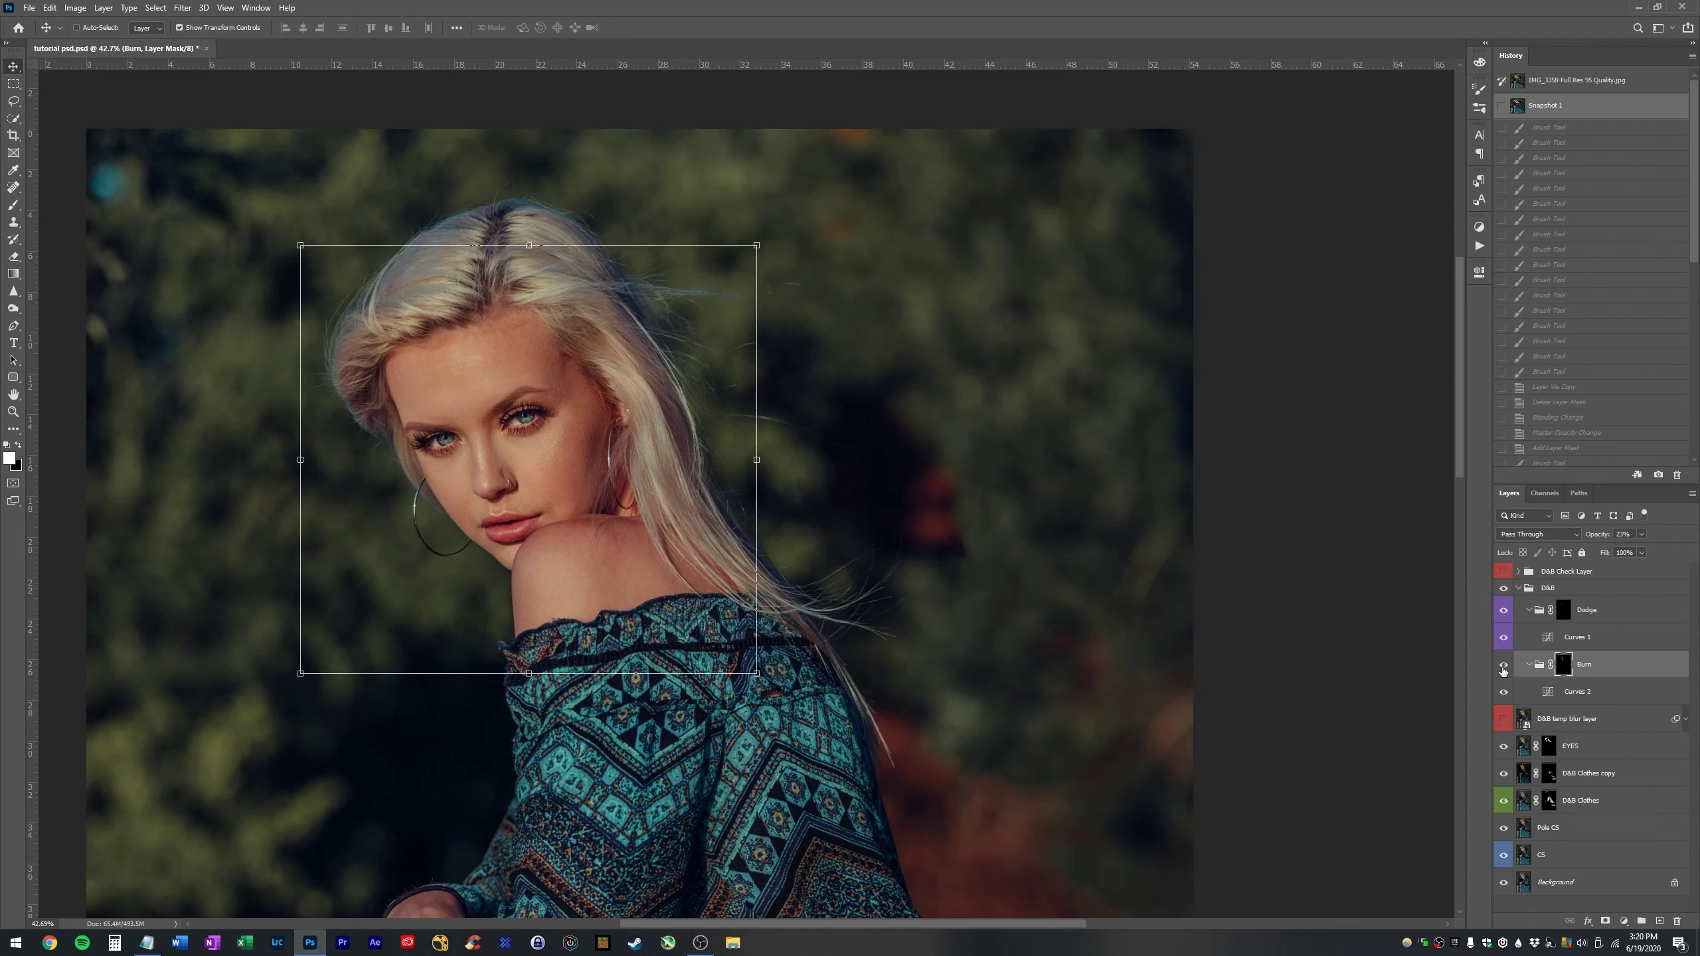
pyautogui.click(1520, 588)
# - Turn on the black-and-white D&B Check Layer and adjust its Color Fill 1 colour
pyautogui.click(1504, 571)
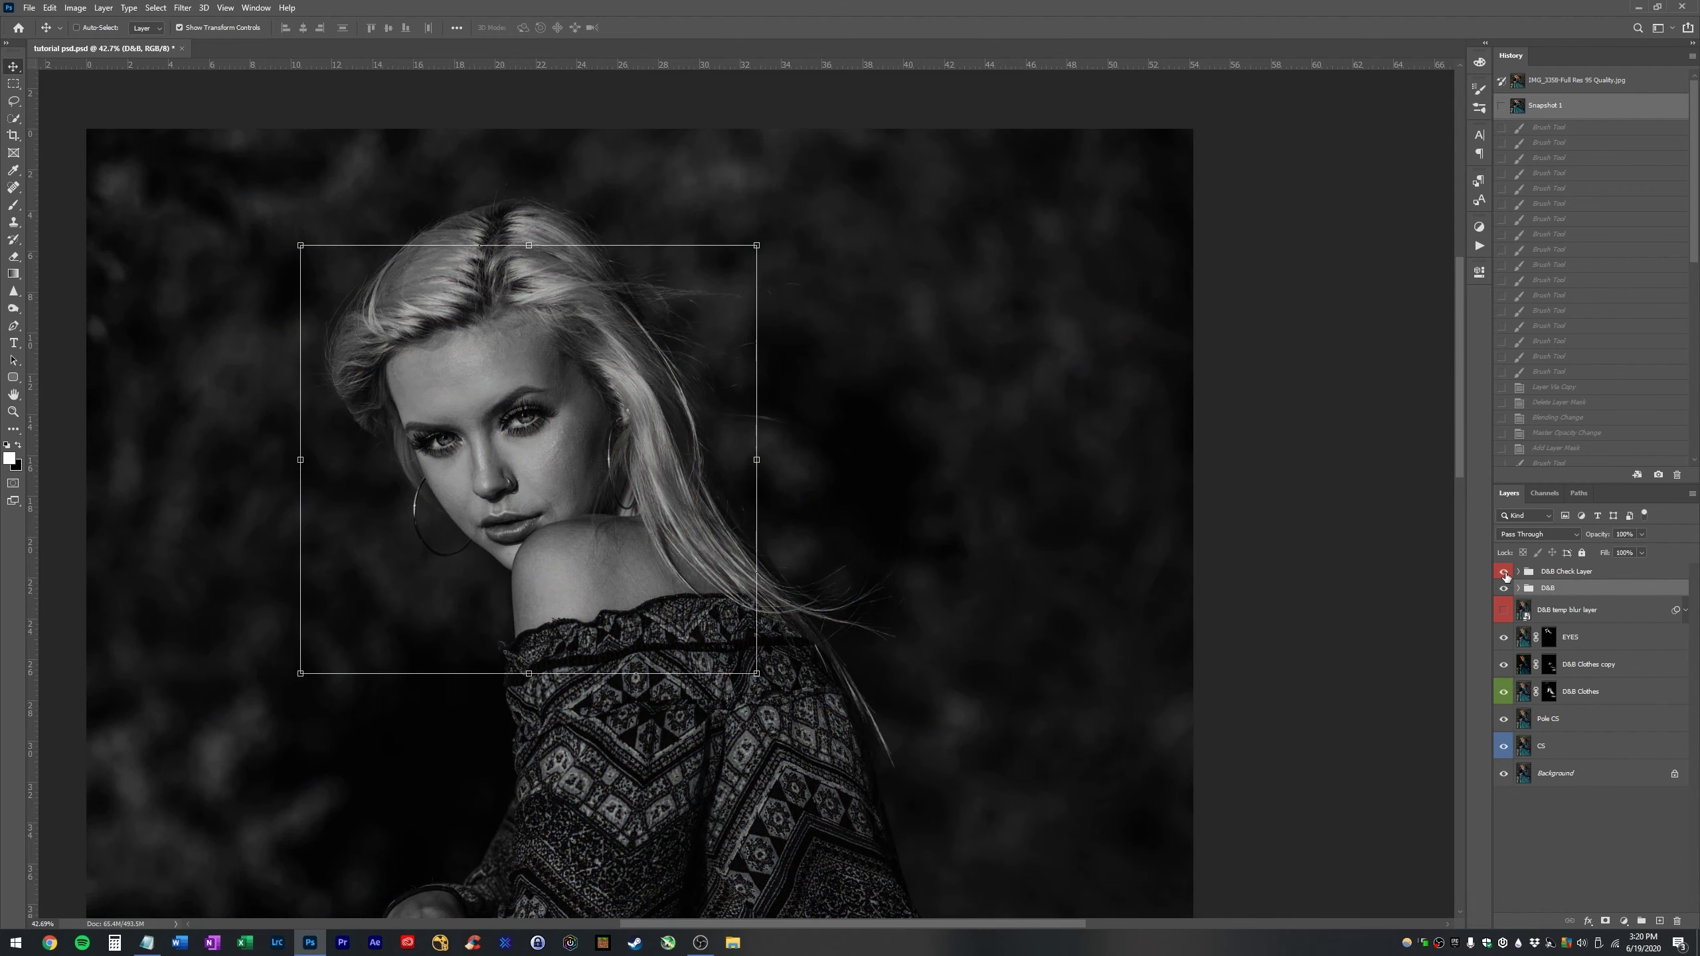
pyautogui.click(1520, 572)
pyautogui.click(1571, 599)
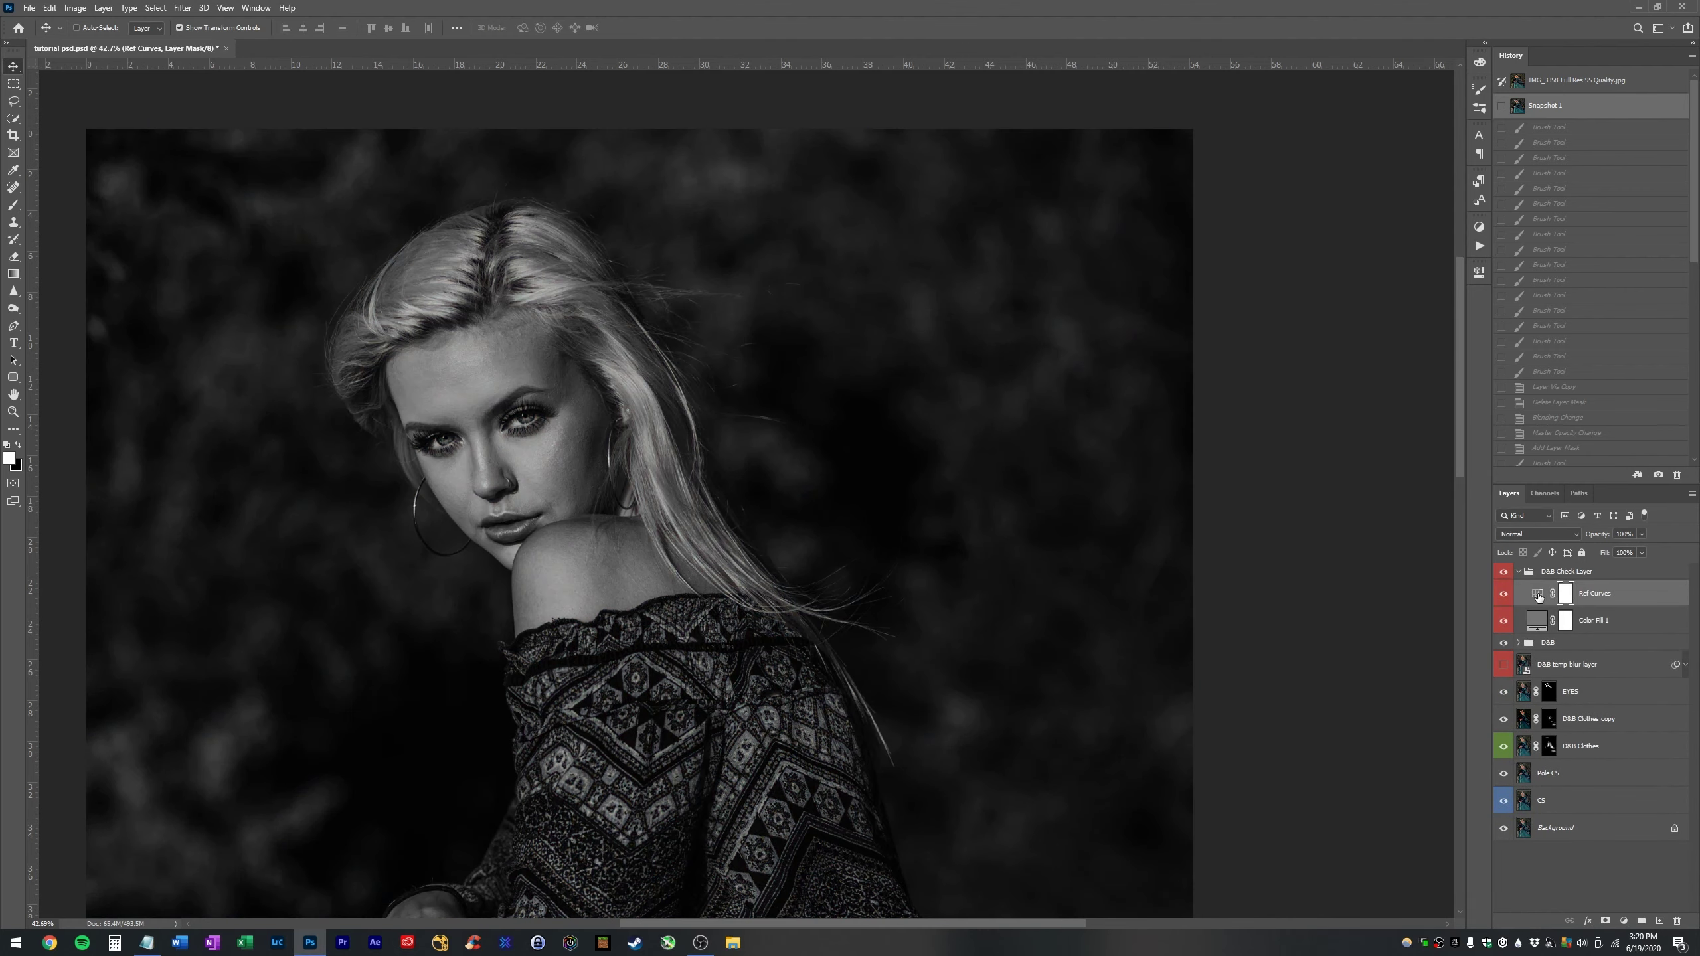
pyautogui.click(1533, 618)
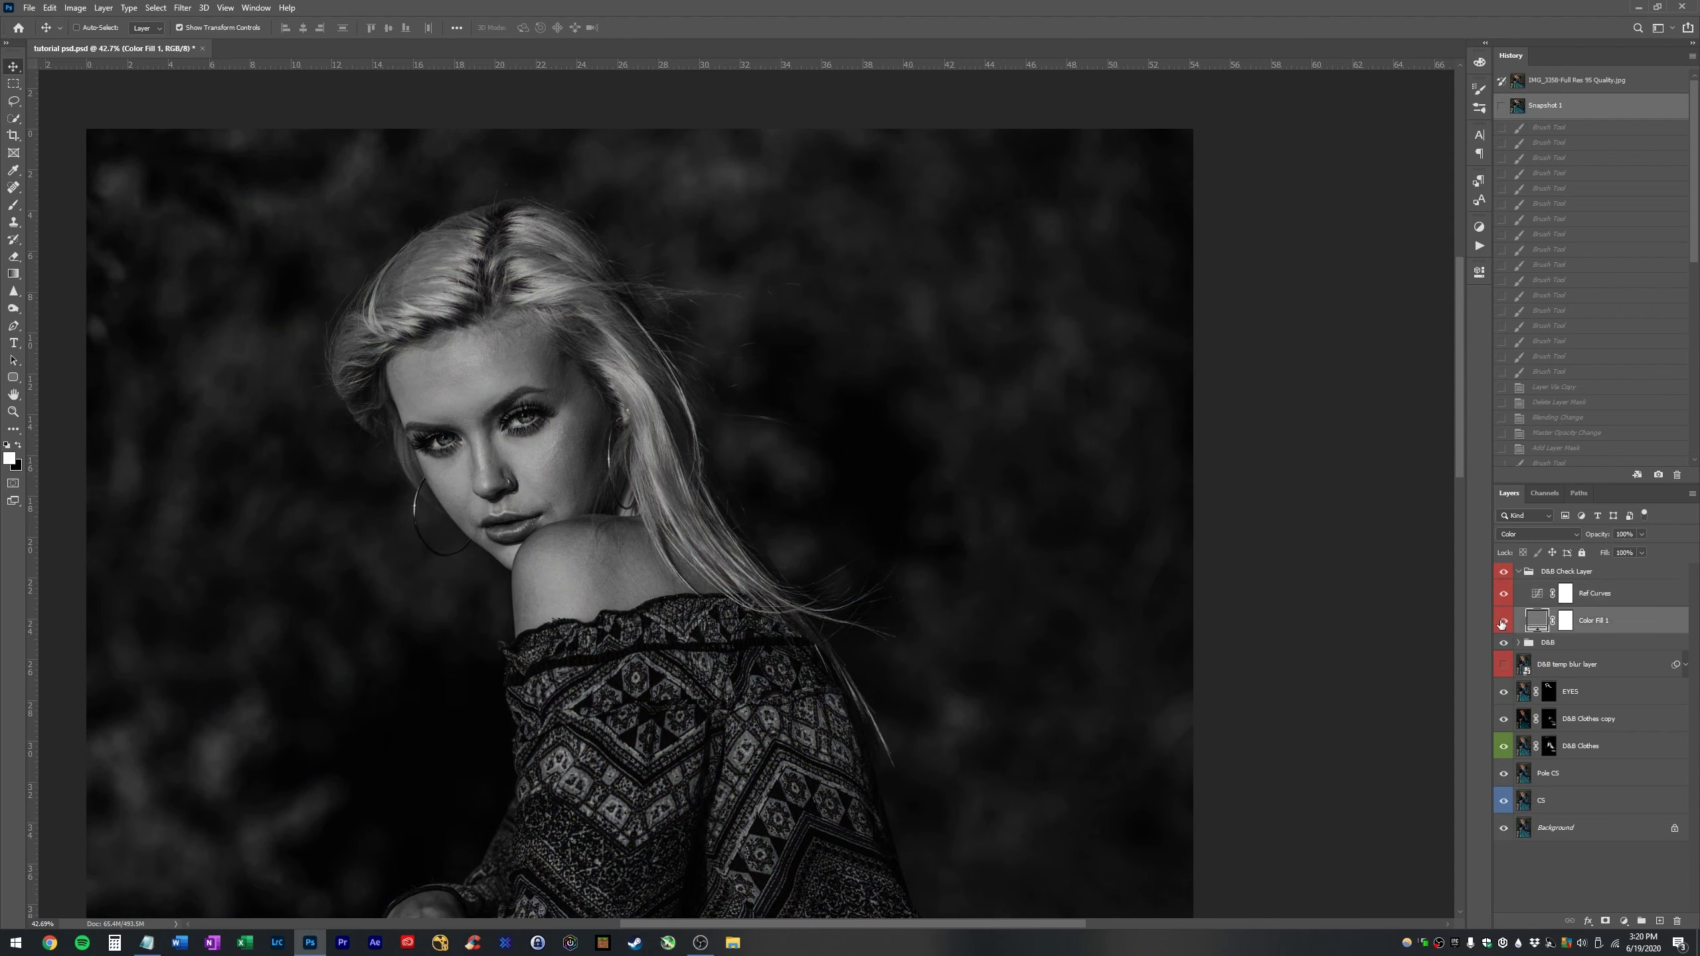
pyautogui.doubleClick(1534, 622)
pyautogui.click(1378, 623)
pyautogui.click(1505, 622)
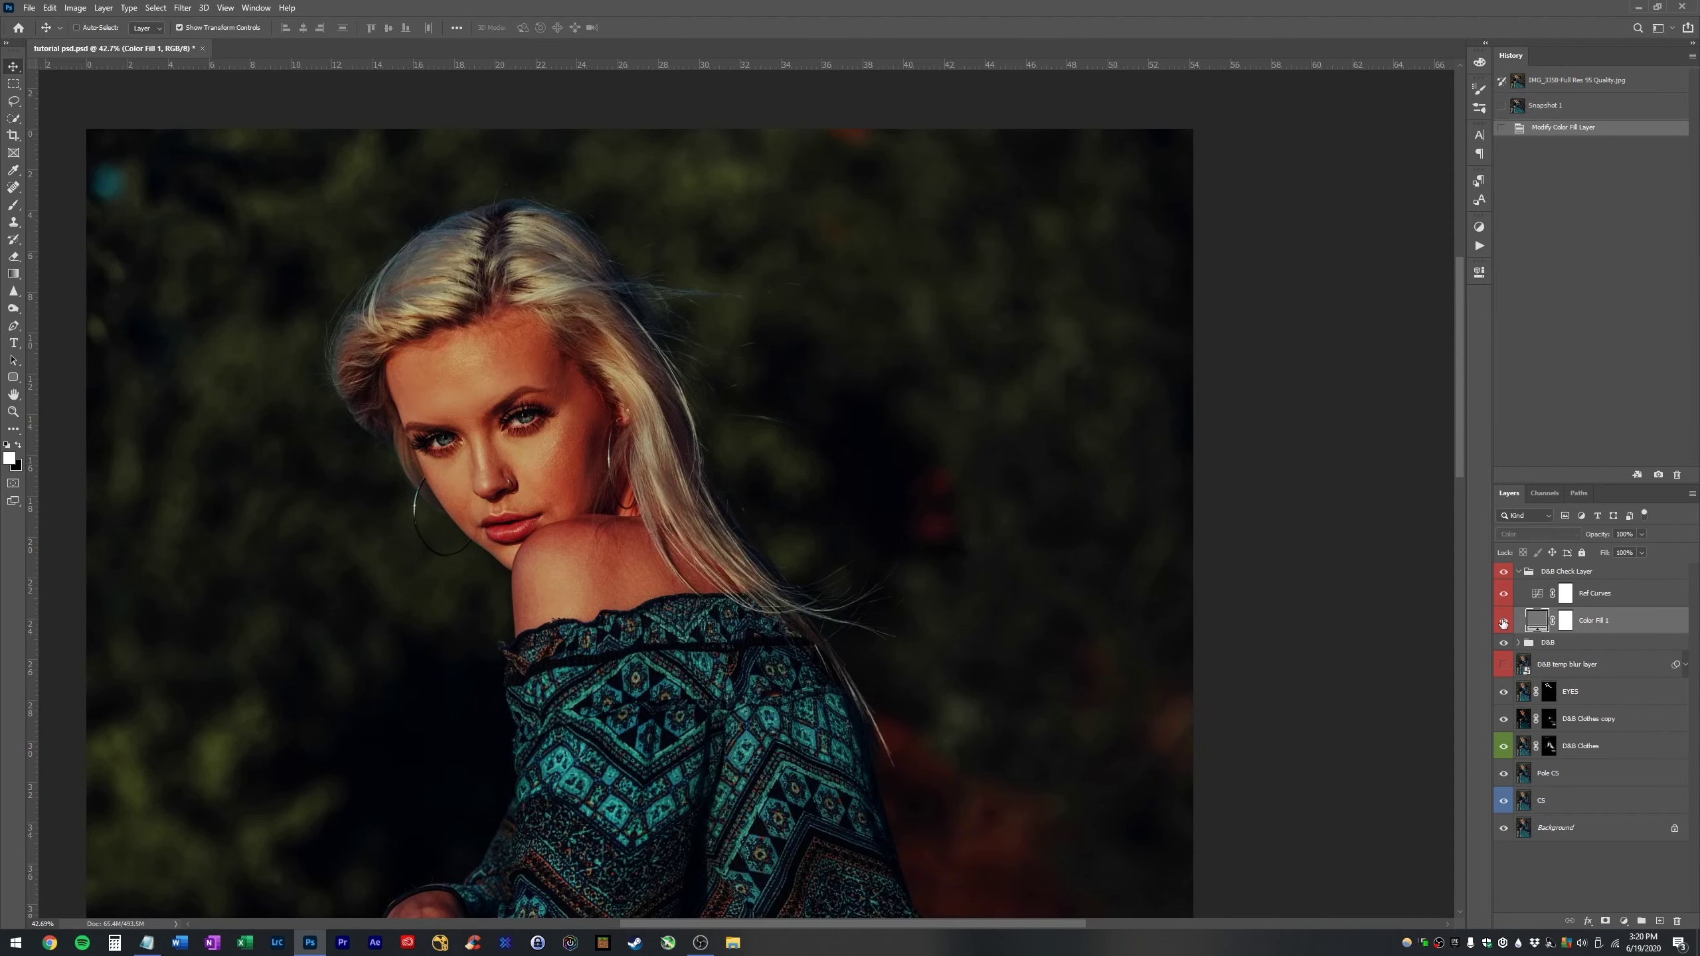
pyautogui.click(1504, 623)
# - Compare colour and black-and-white on the face, then turn off D&B Check Layer
pyautogui.click(1505, 573)
pyautogui.click(1505, 573)
pyautogui.click(1505, 573)
pyautogui.click(1504, 572)
pyautogui.press('z')
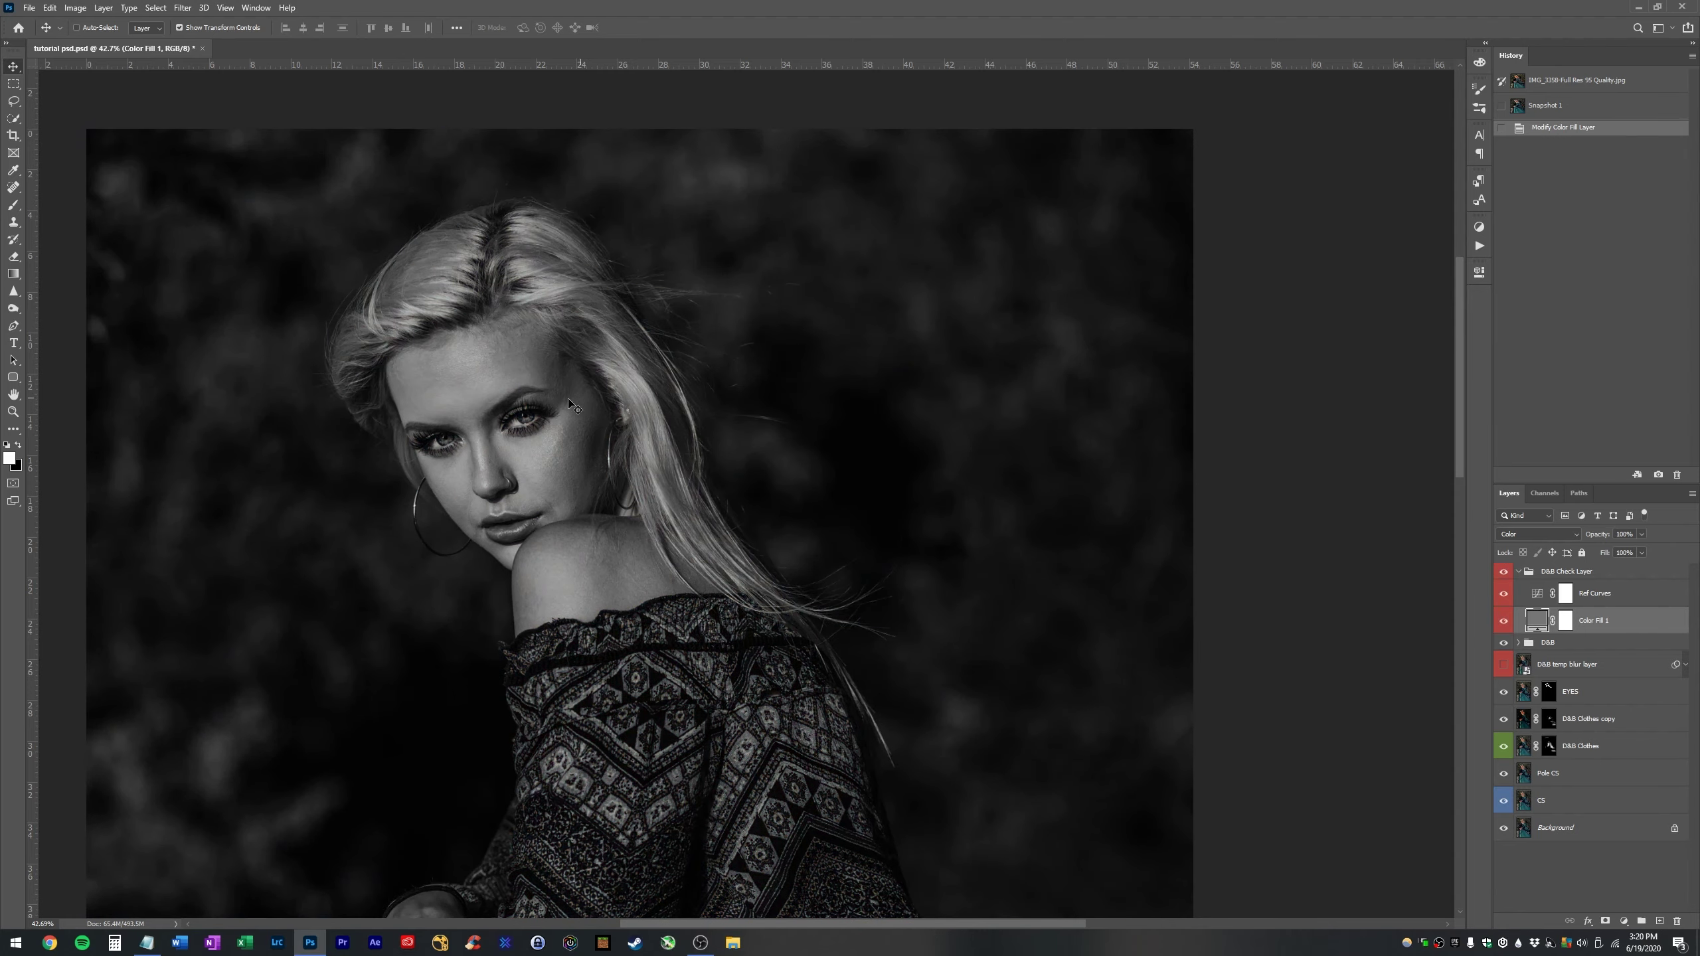
pyautogui.moveTo(503, 389); pyautogui.dragTo(518, 400)
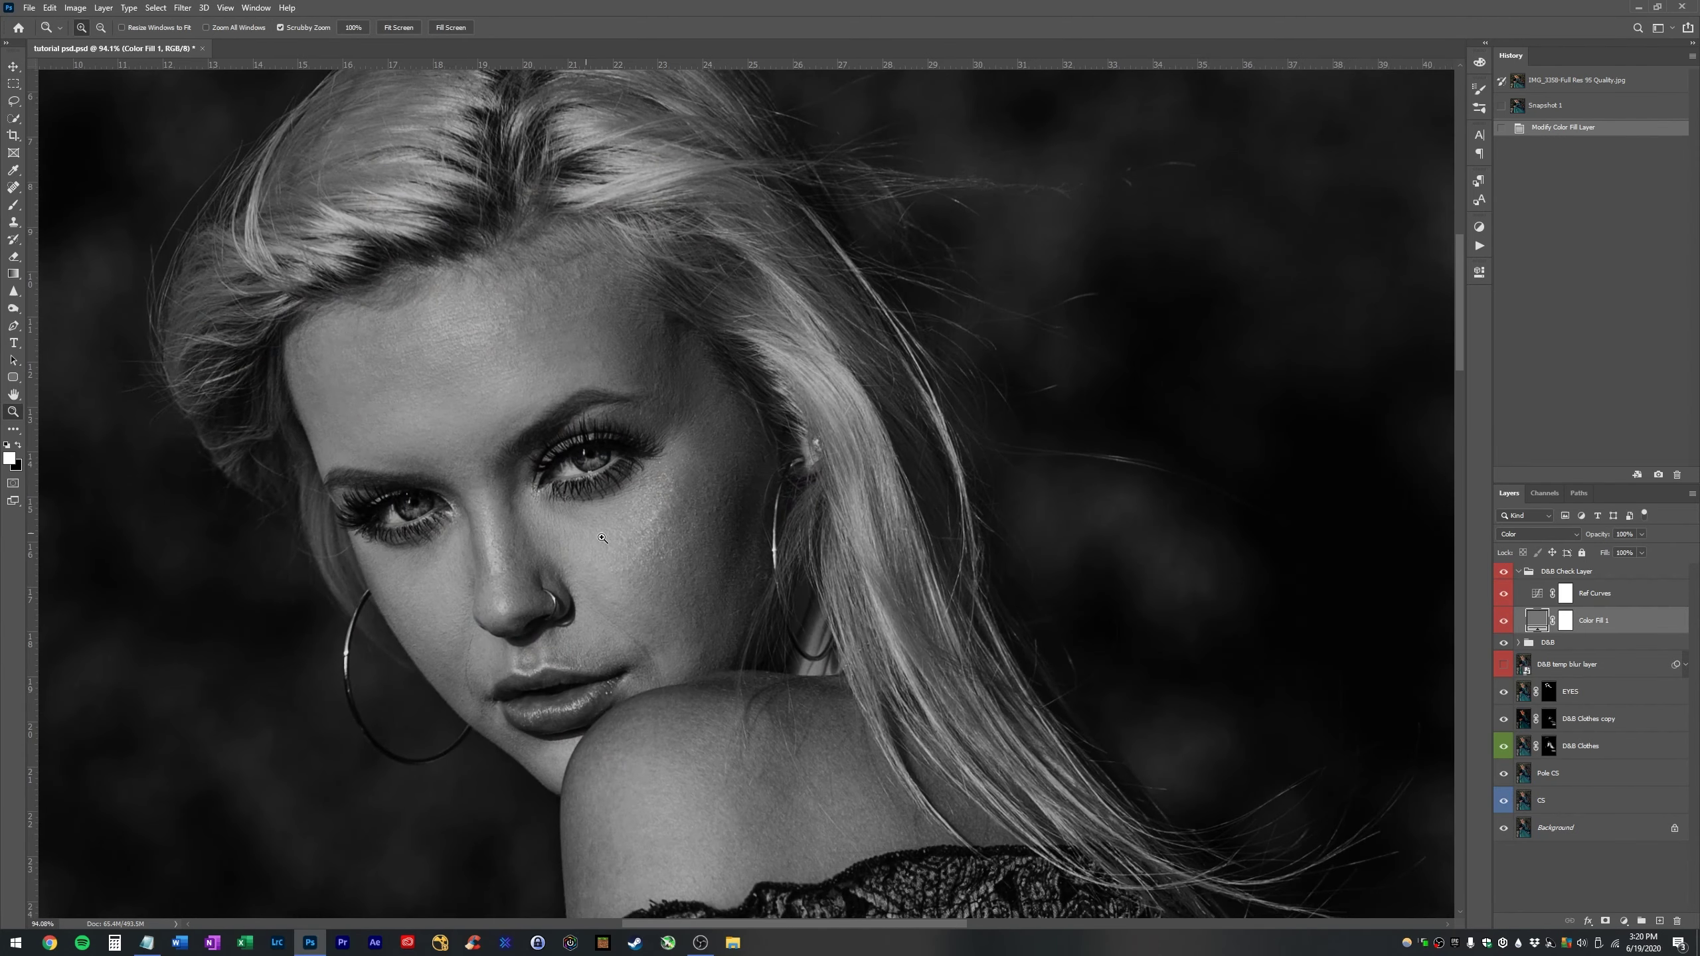
pyautogui.click(1518, 571)
pyautogui.click(1504, 572)
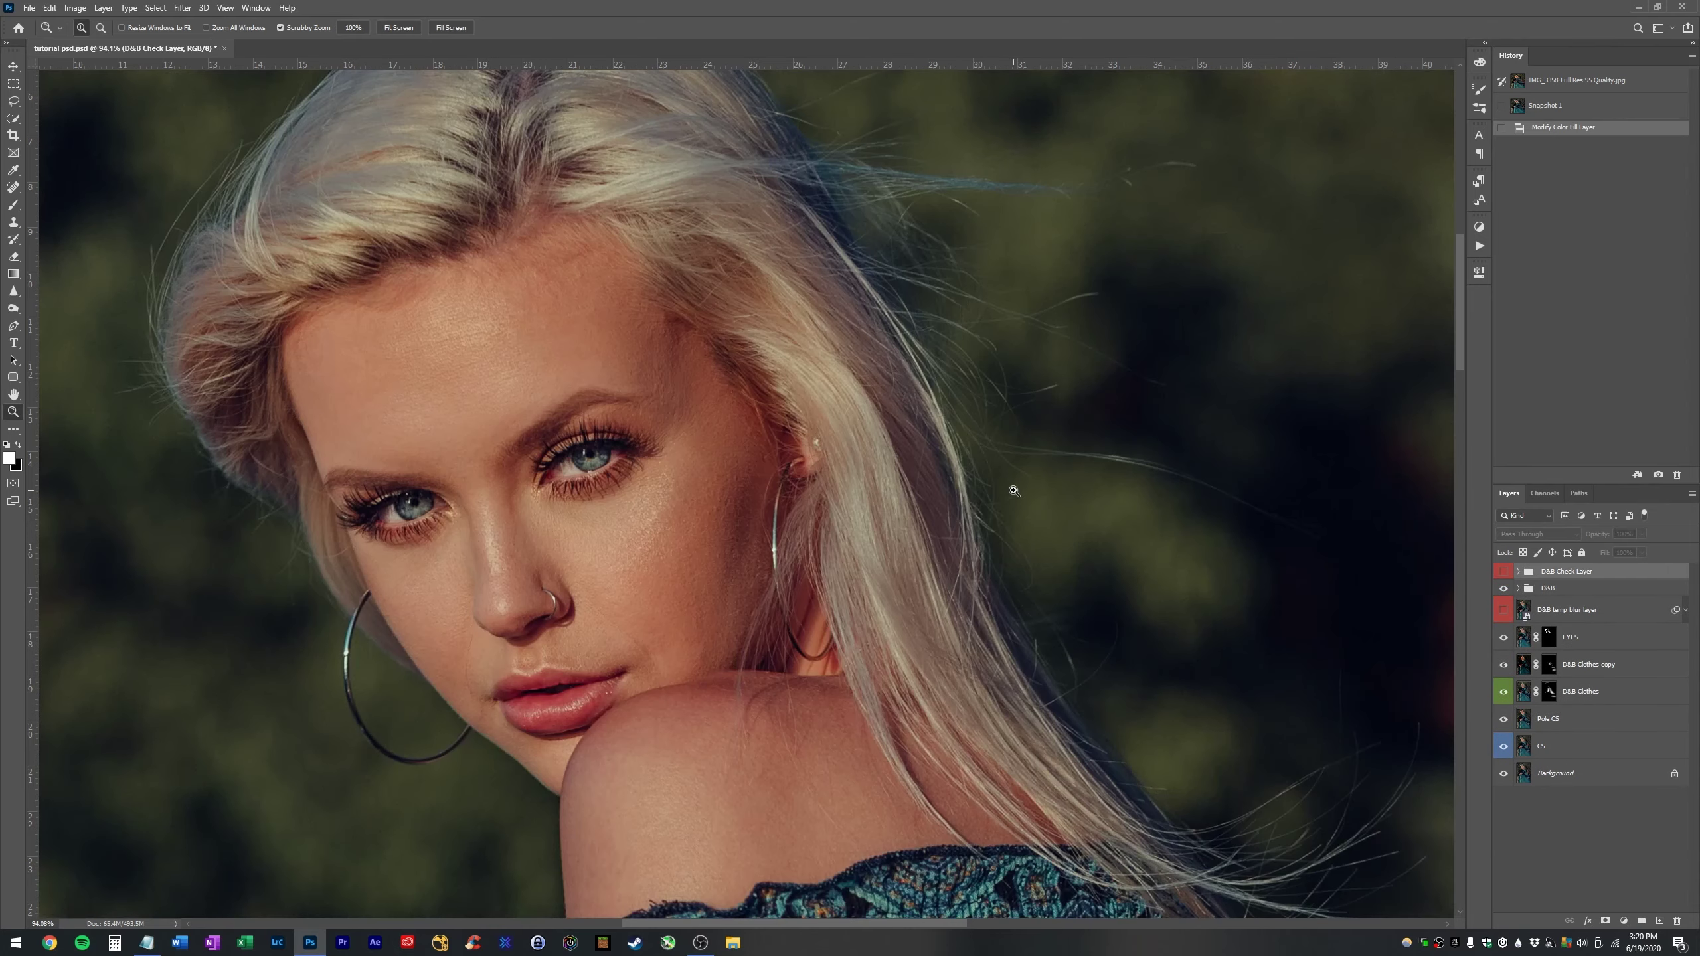
pyautogui.hotkey('ctrl', '-')
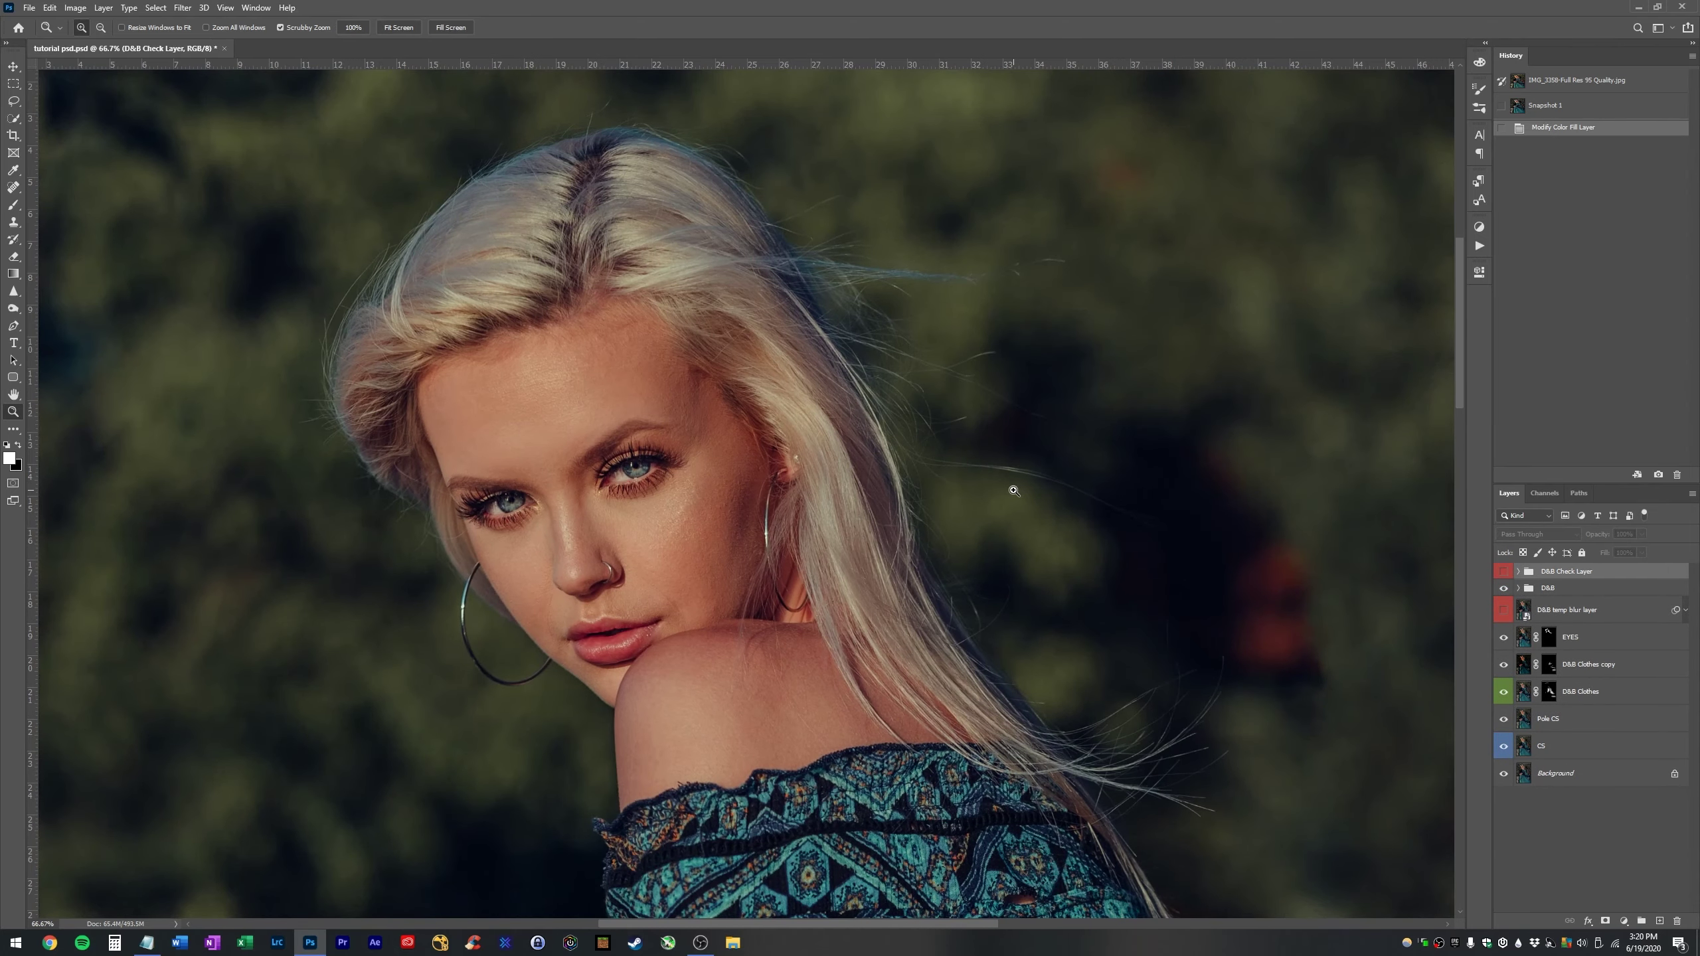